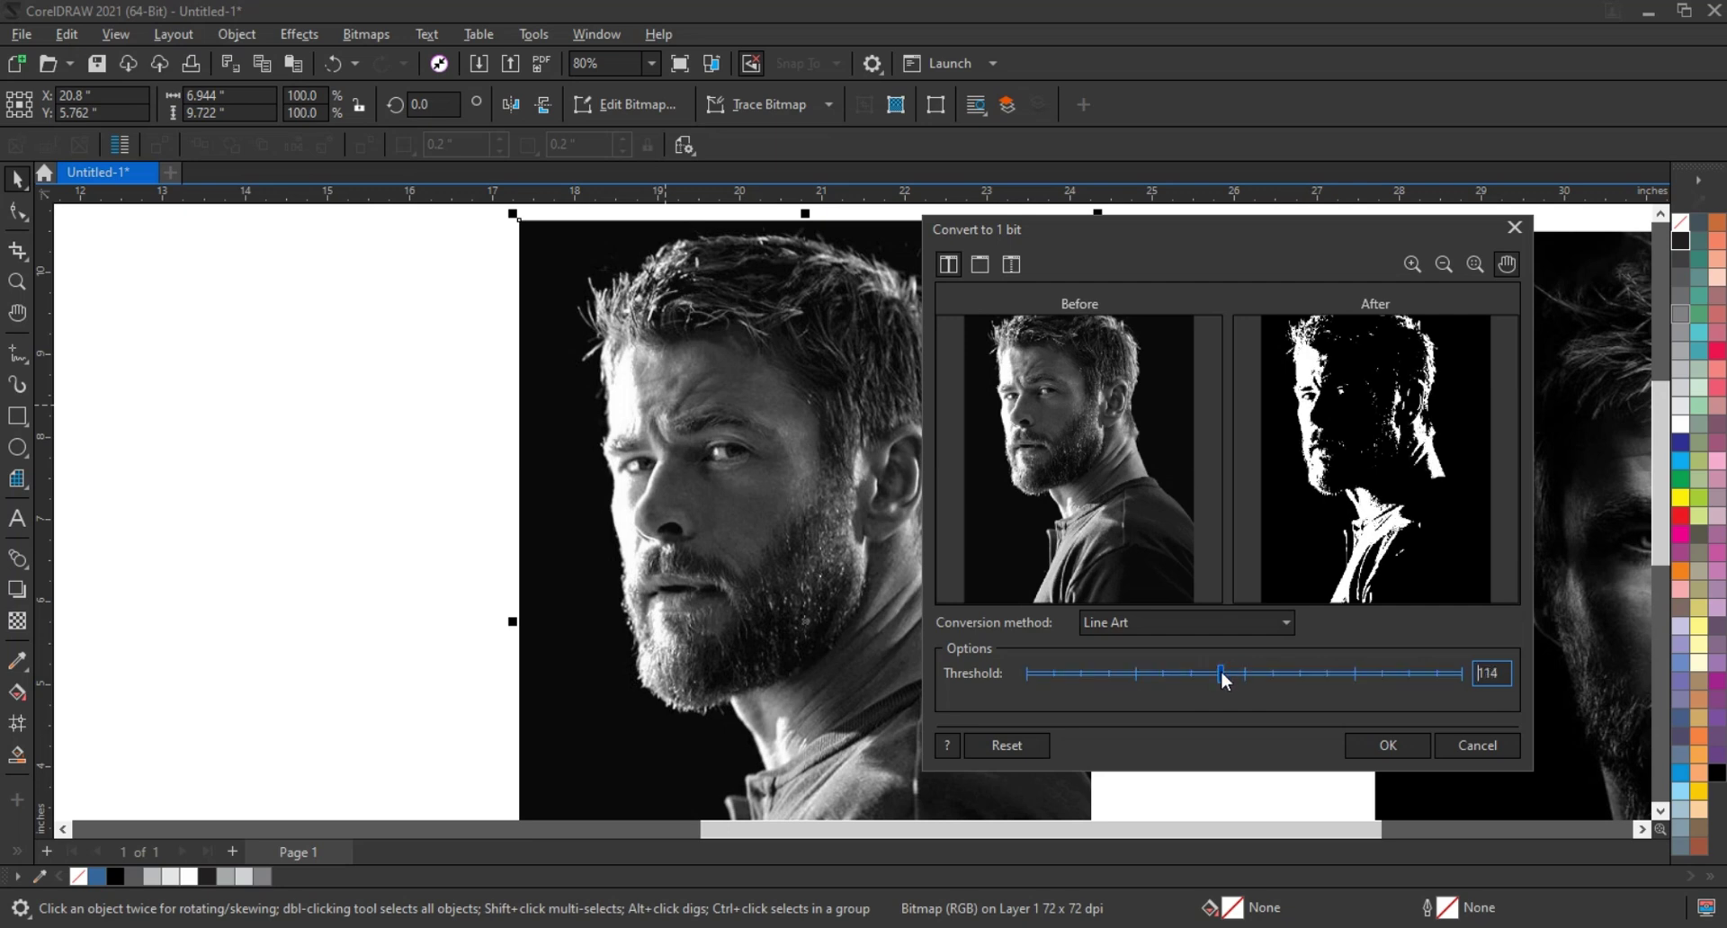
Step: Convert the left portrait bitmap to 1-bit Line Art with a threshold of 114 and deselect it
left_click(1144, 520)
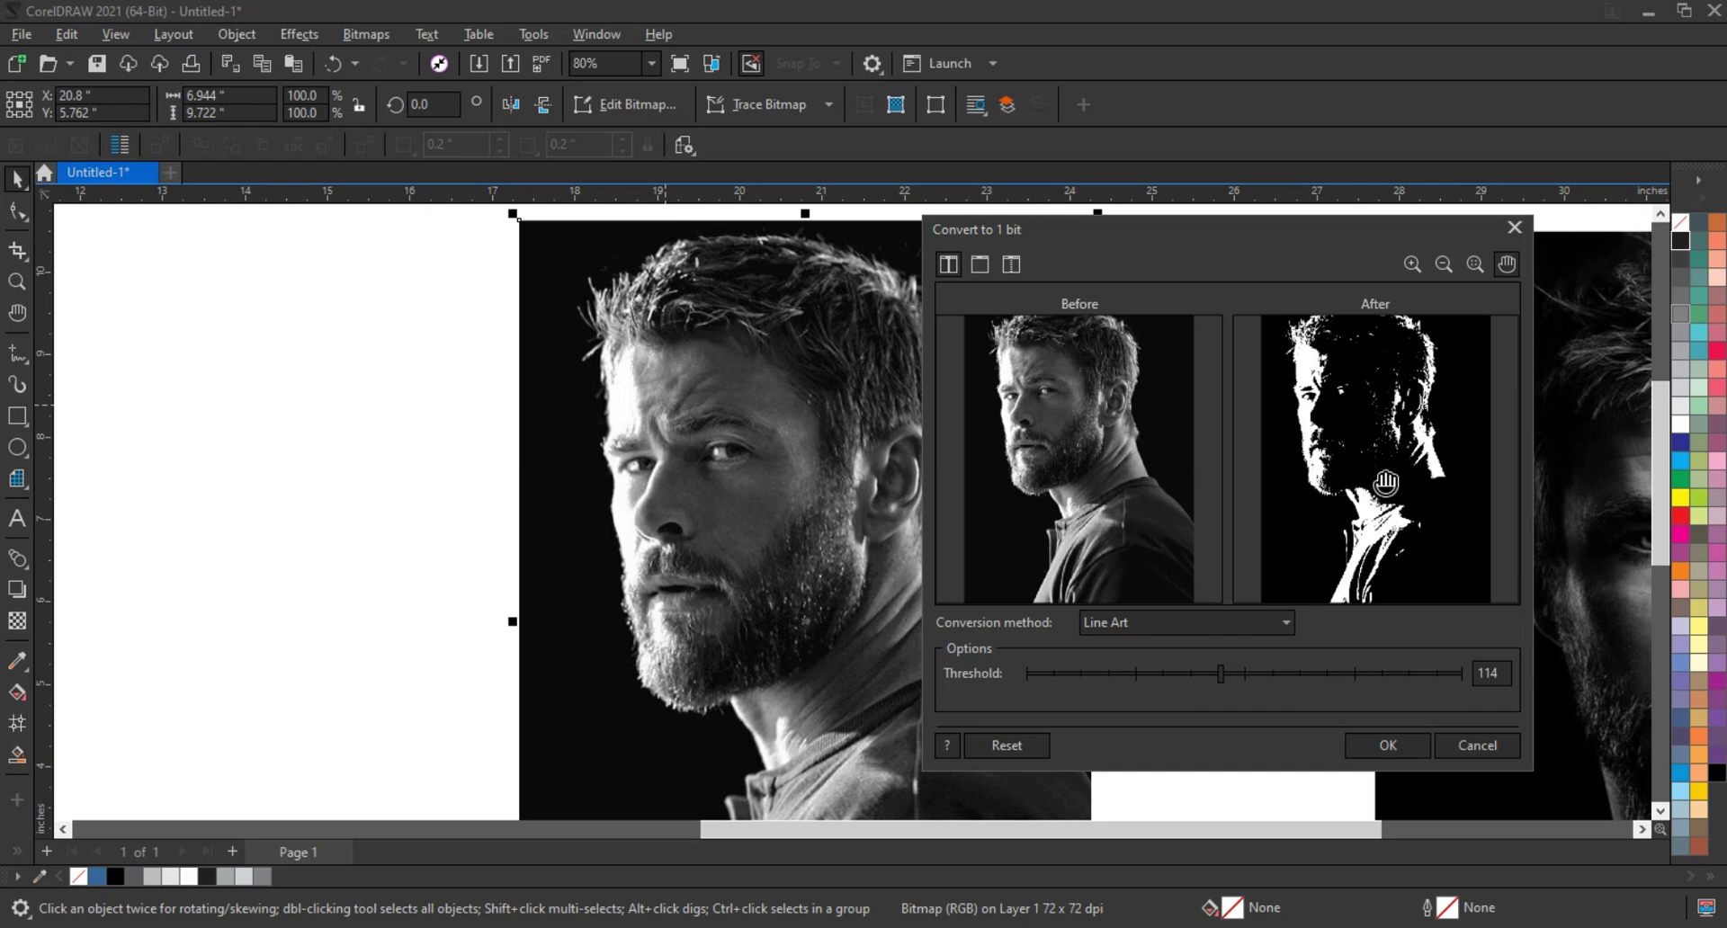
right_click(1107, 396)
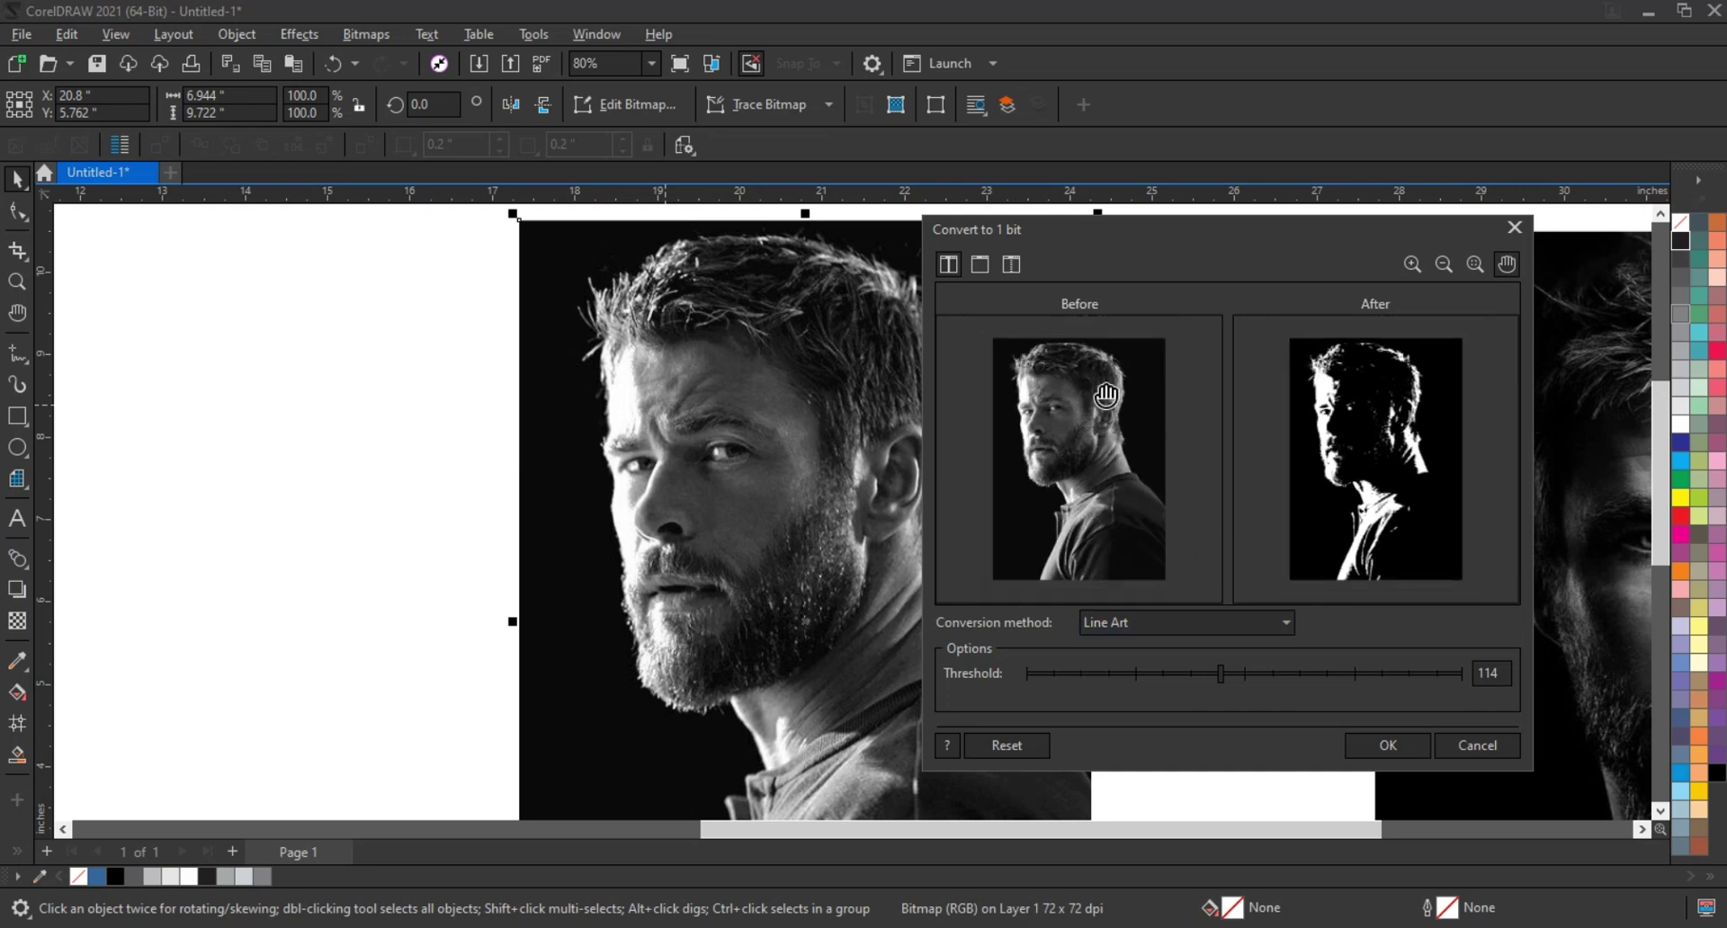
scroll(1106, 396, "up", 1)
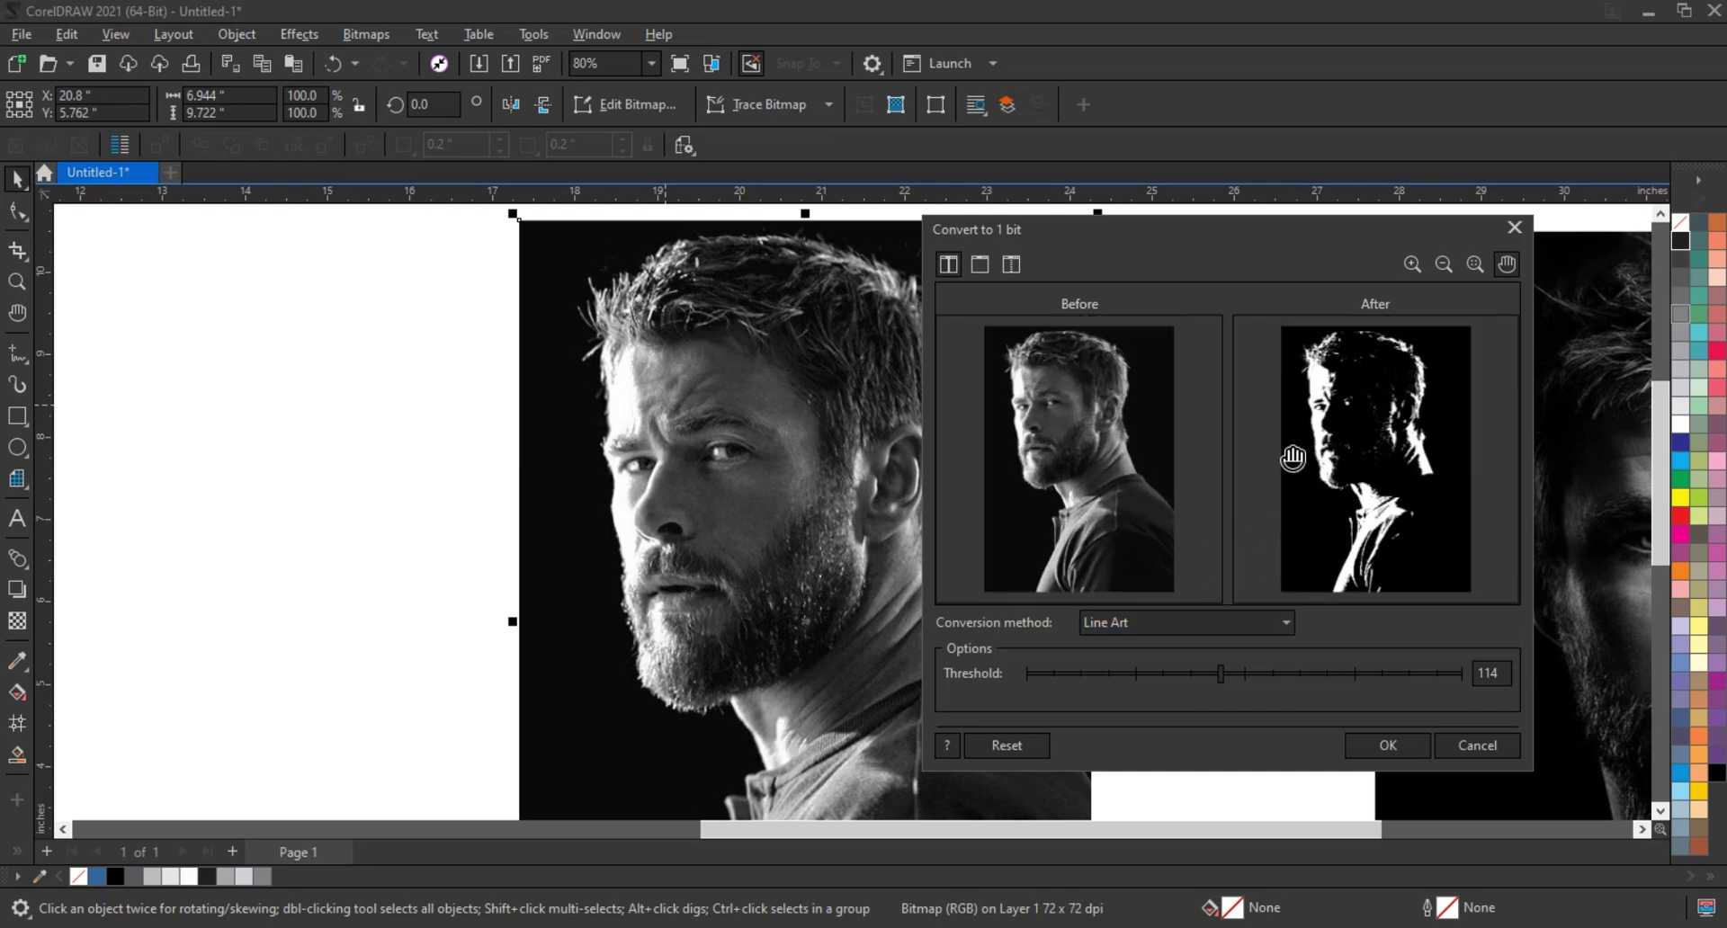
left_click(1387, 745)
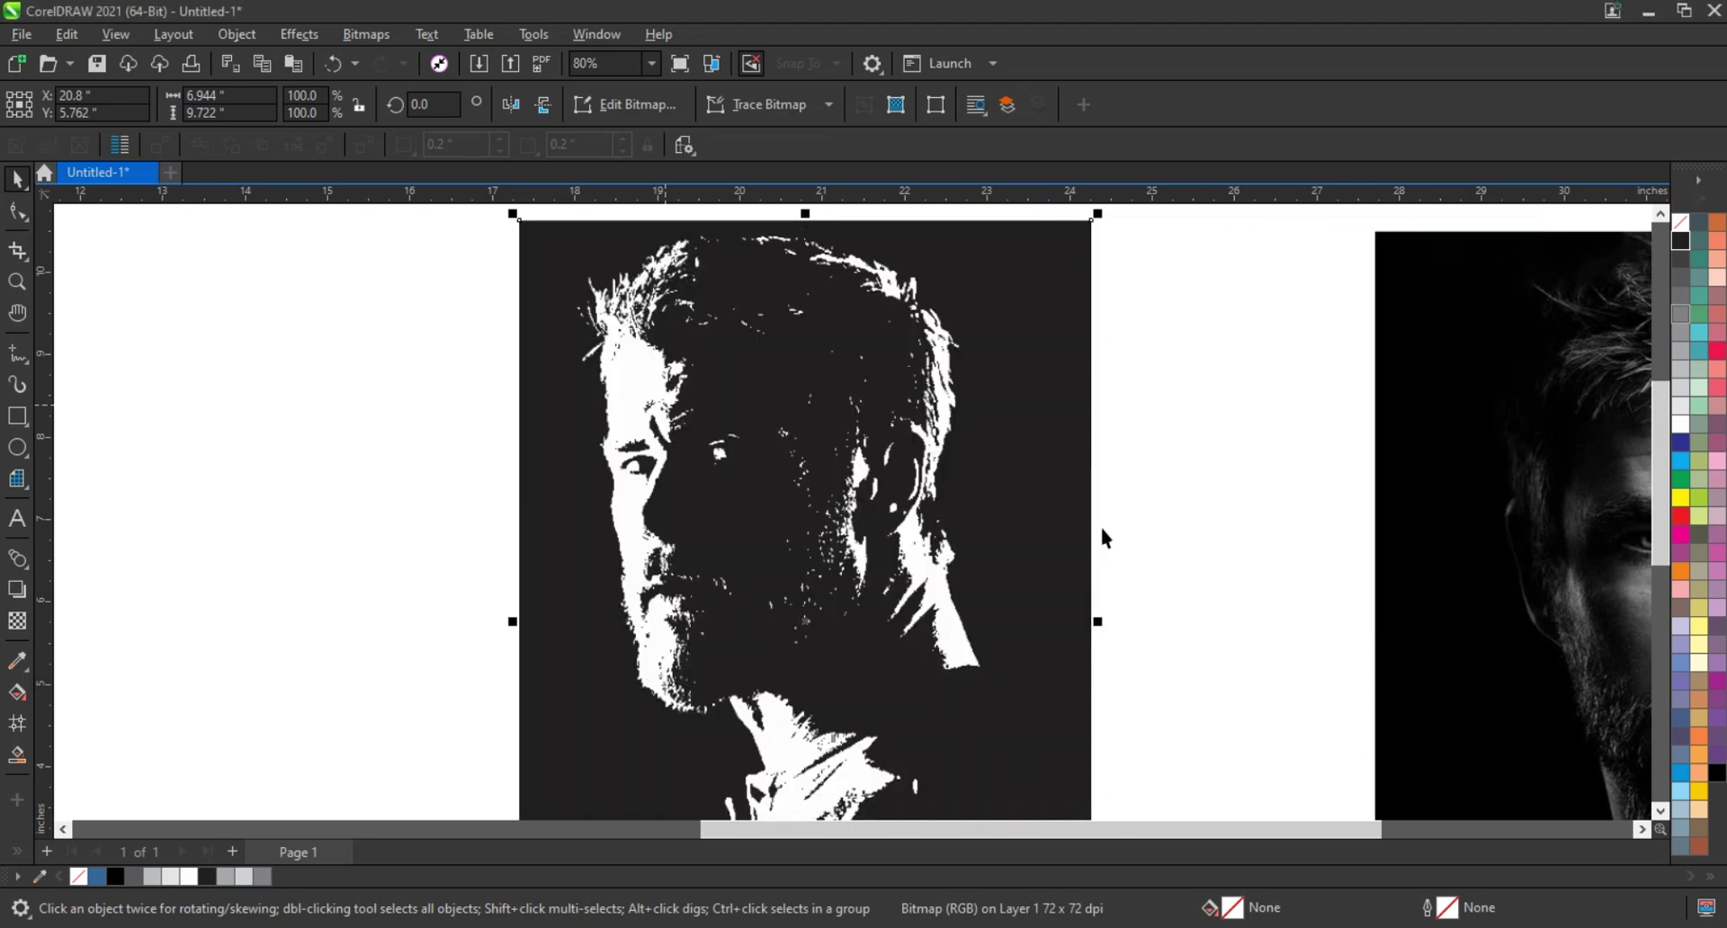
left_click(1166, 511)
scroll(614, 394, "down", 2)
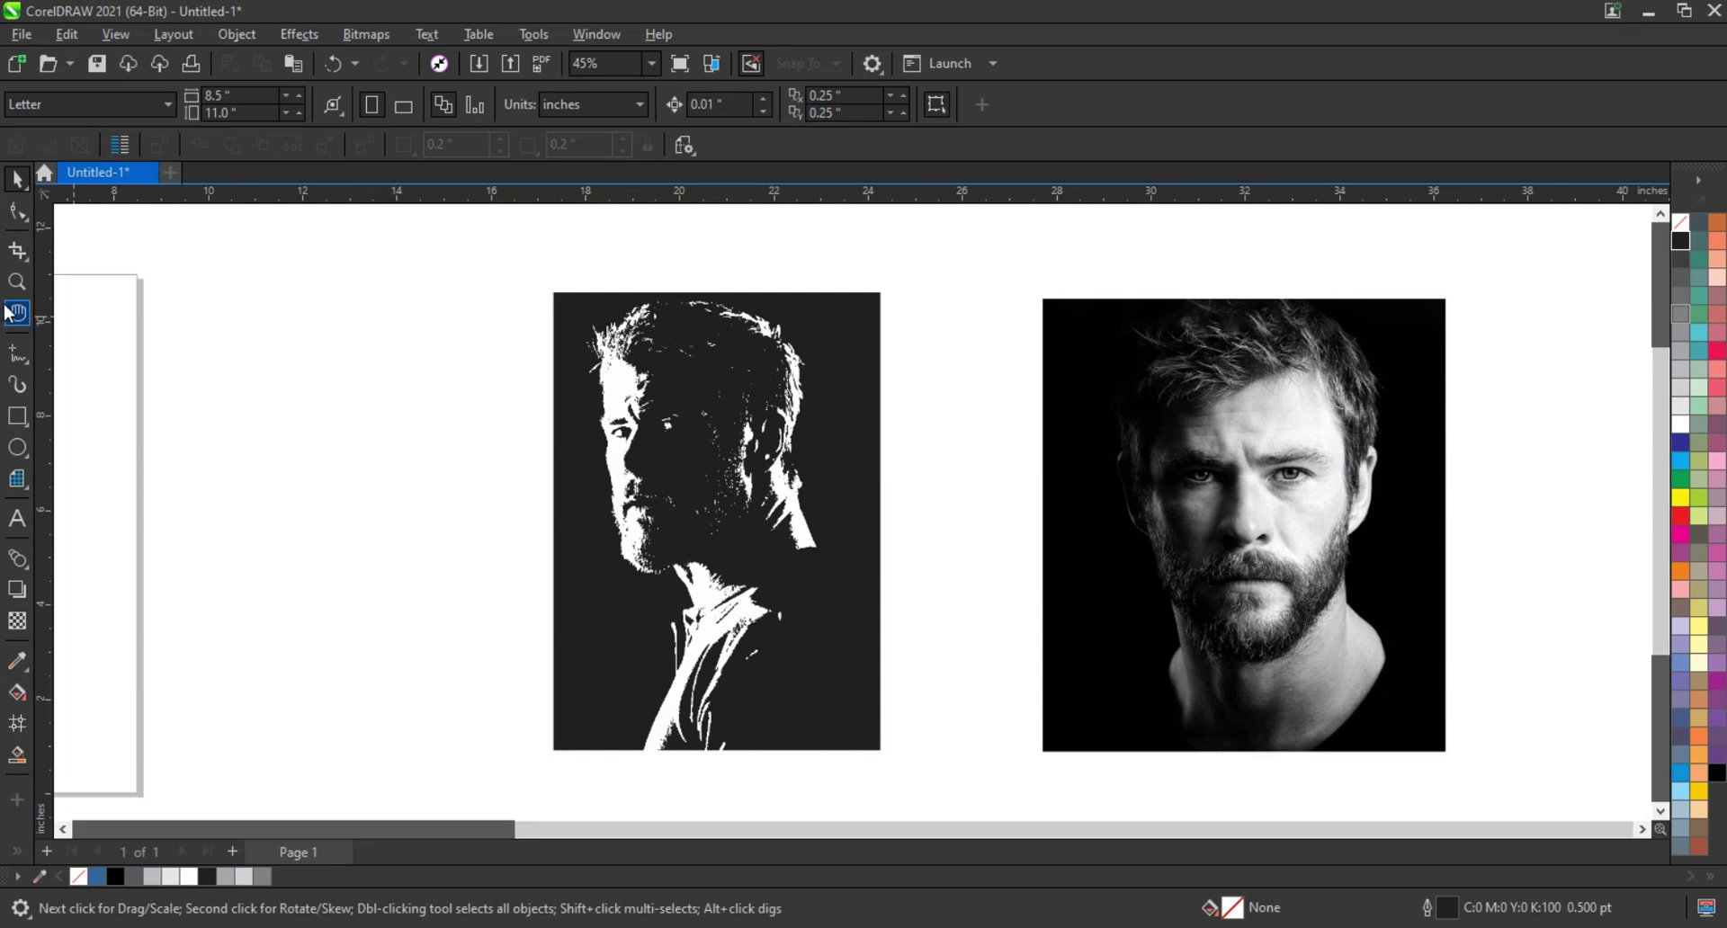
Step: Set the default outline for new graphic objects to 1.5 pt red, ready for freehand tracing over the hair
left_click_drag(563, 289, 1173, 508)
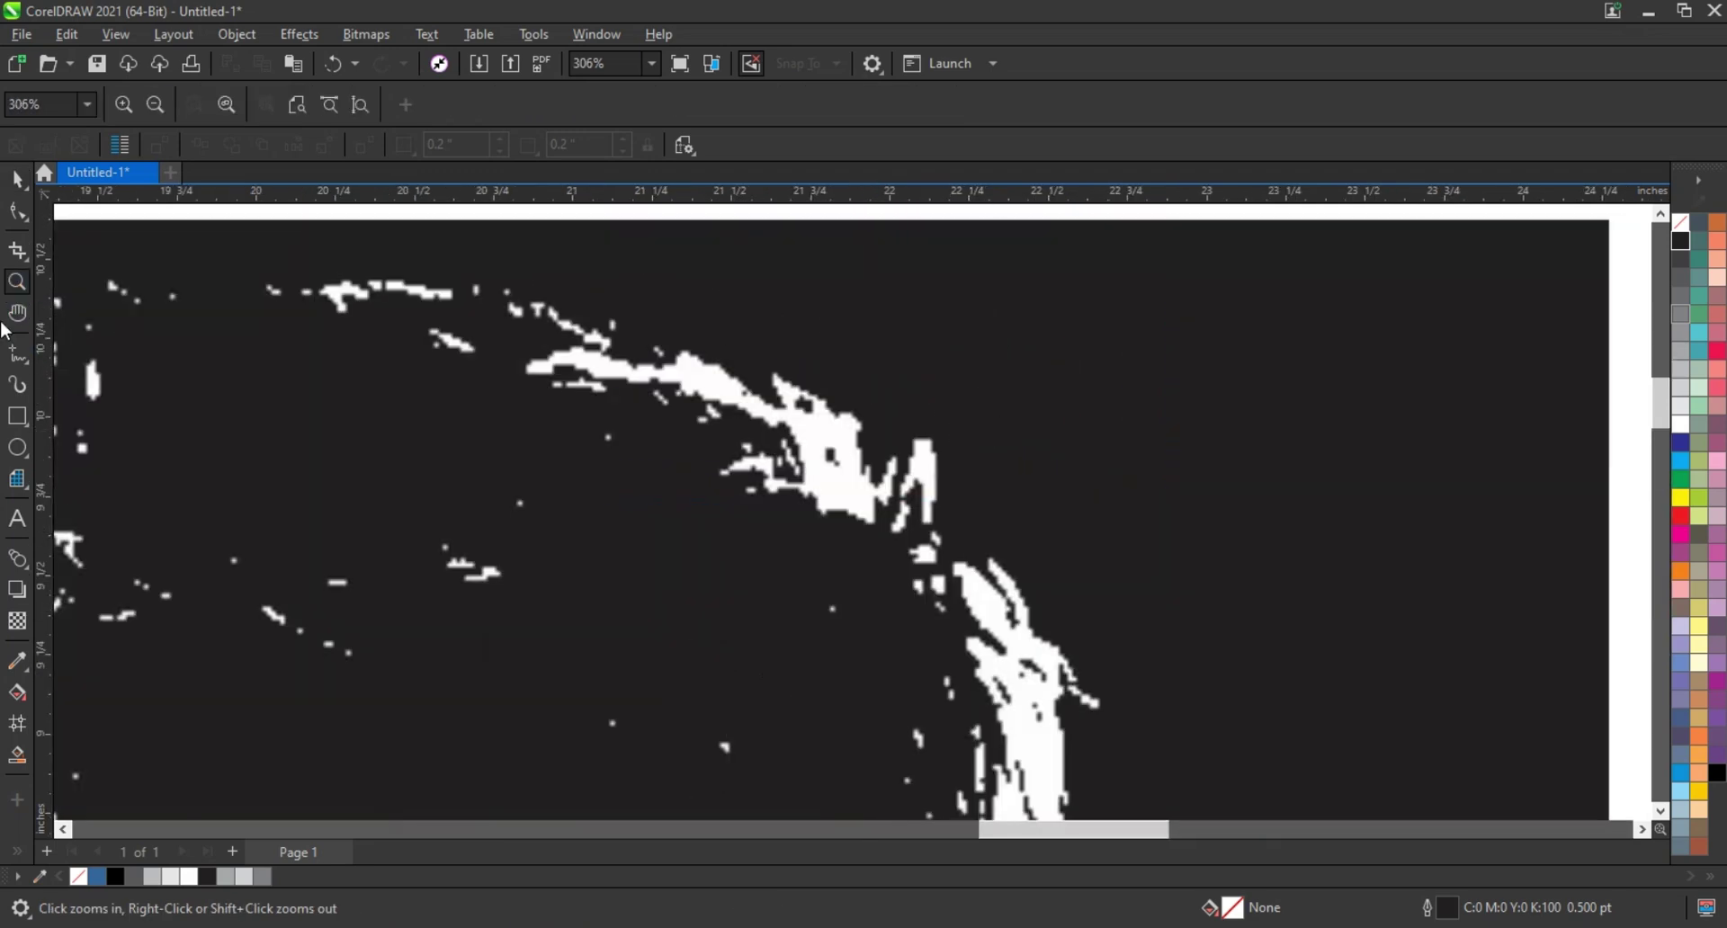
key("F5")
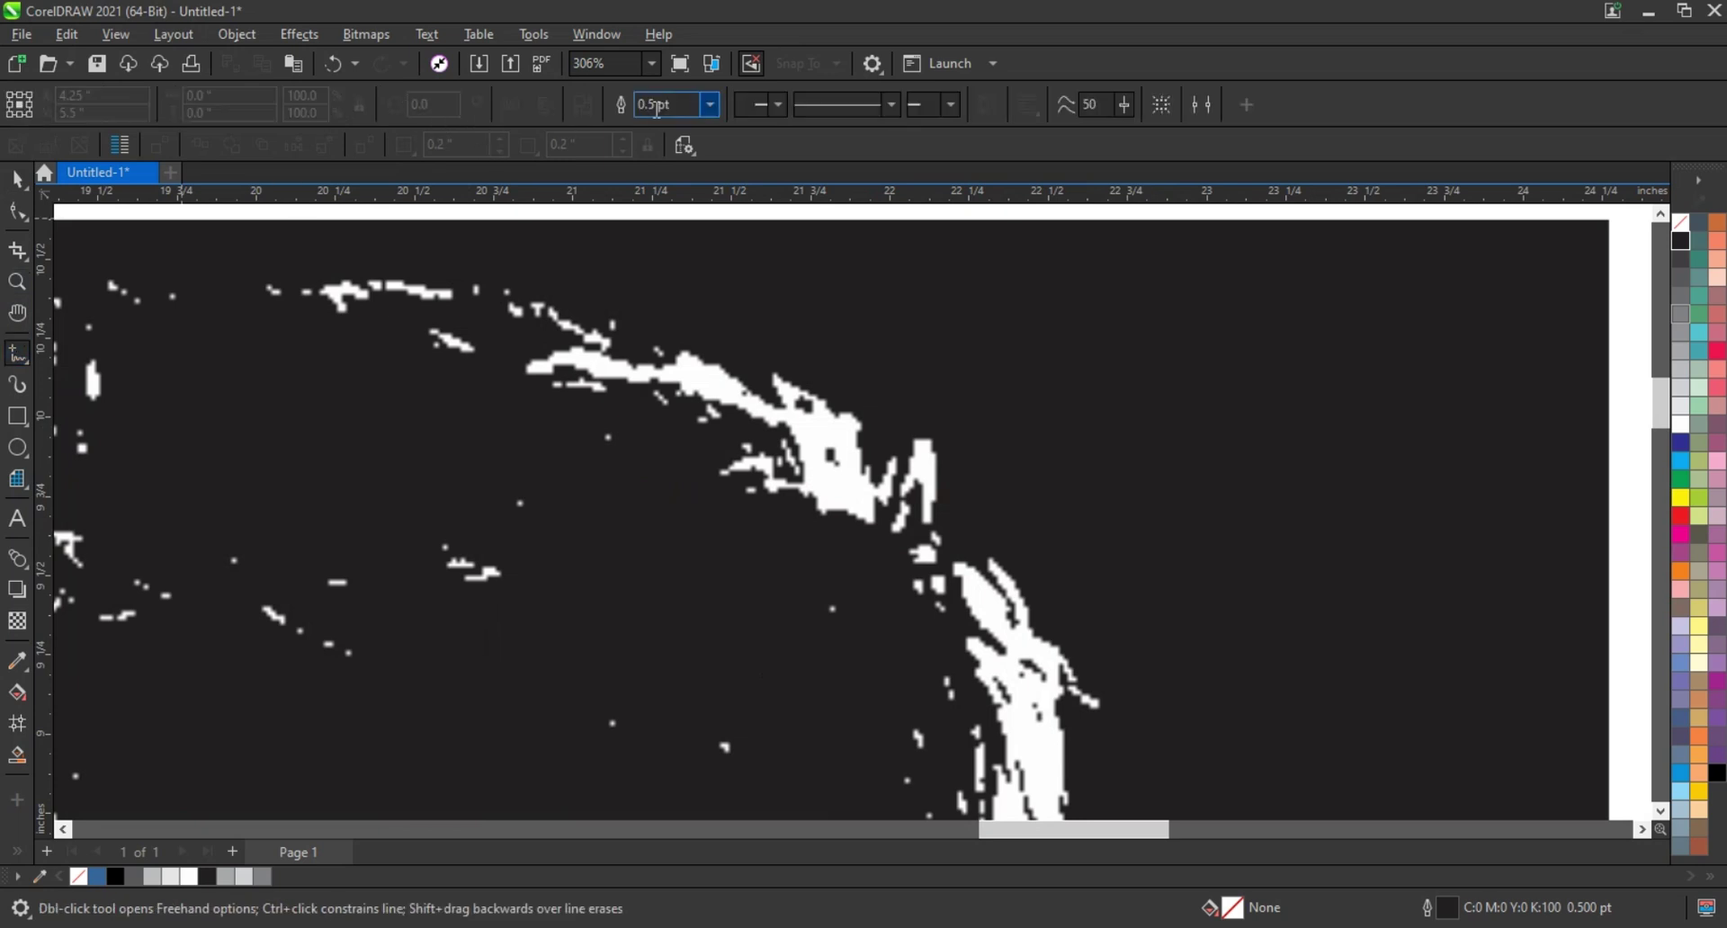
left_click(708, 105)
left_click(663, 212)
left_click(898, 616)
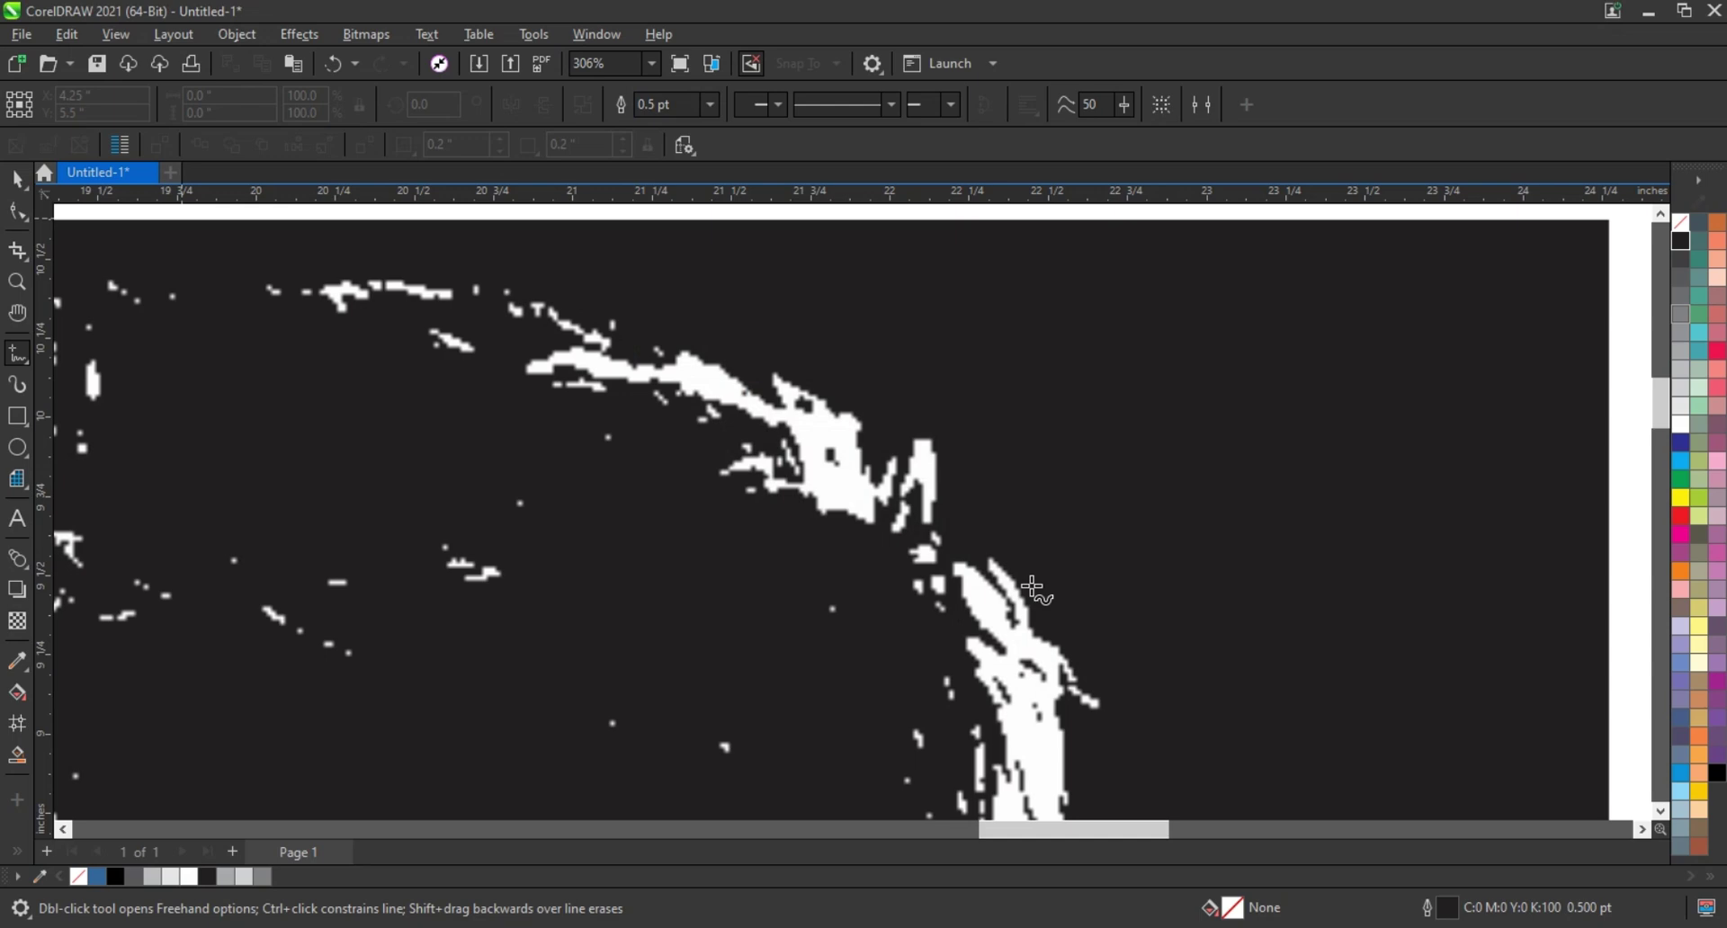
right_click(1682, 511)
left_click(1643, 528)
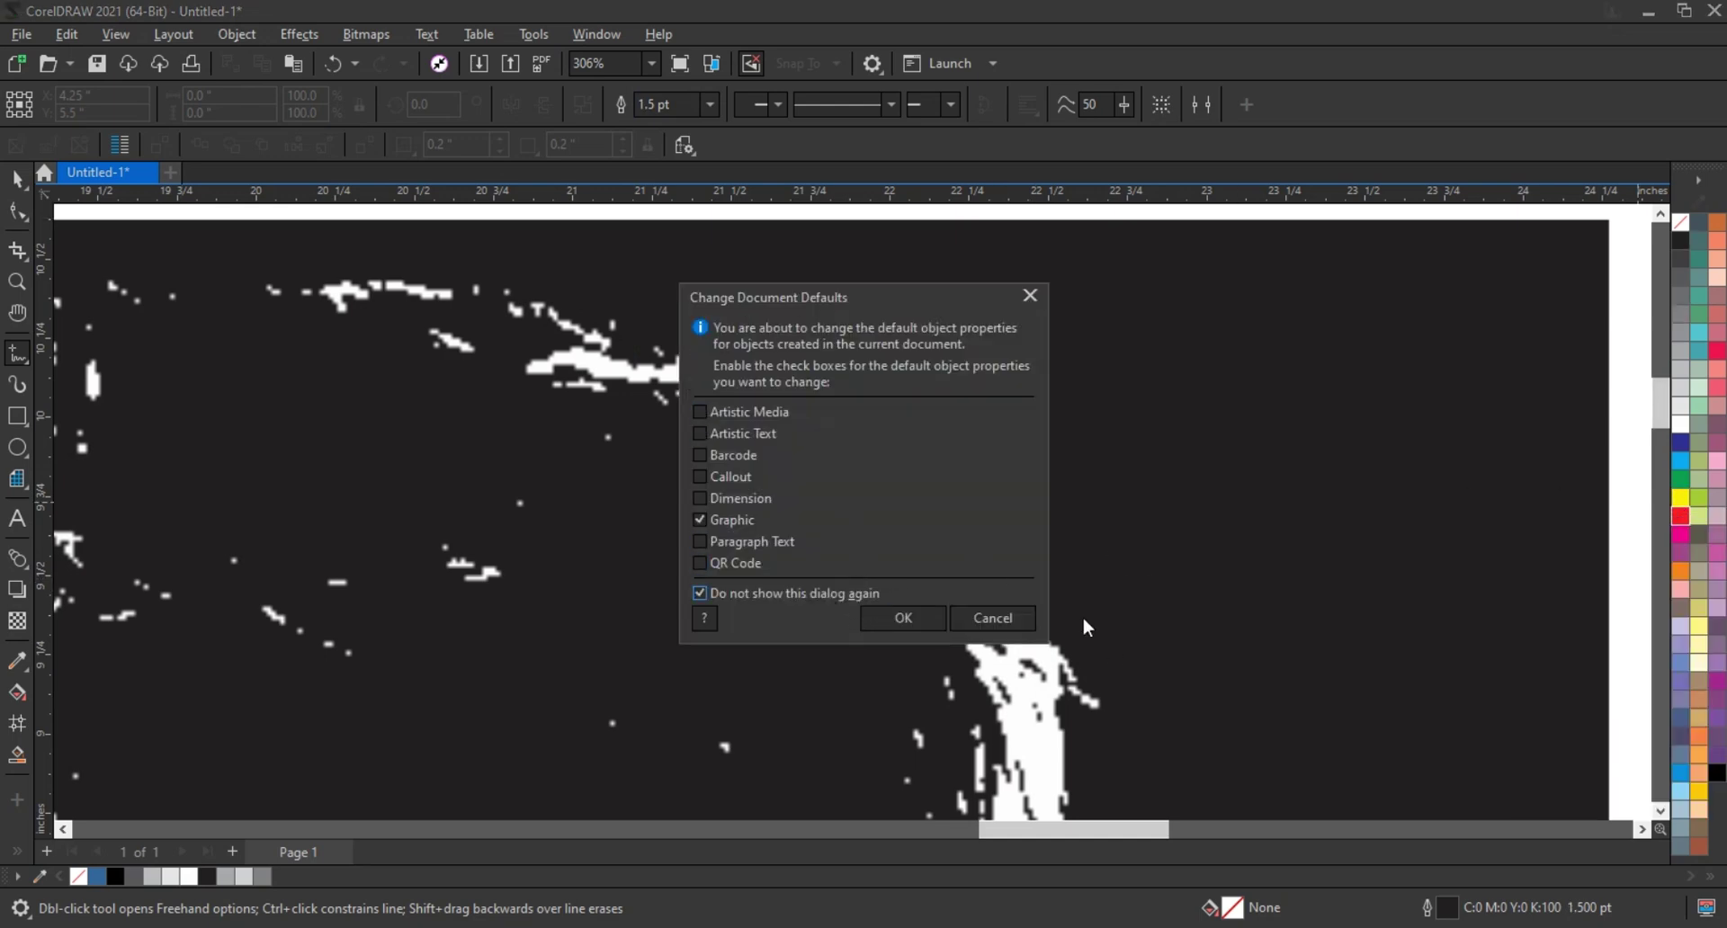
left_click(914, 623)
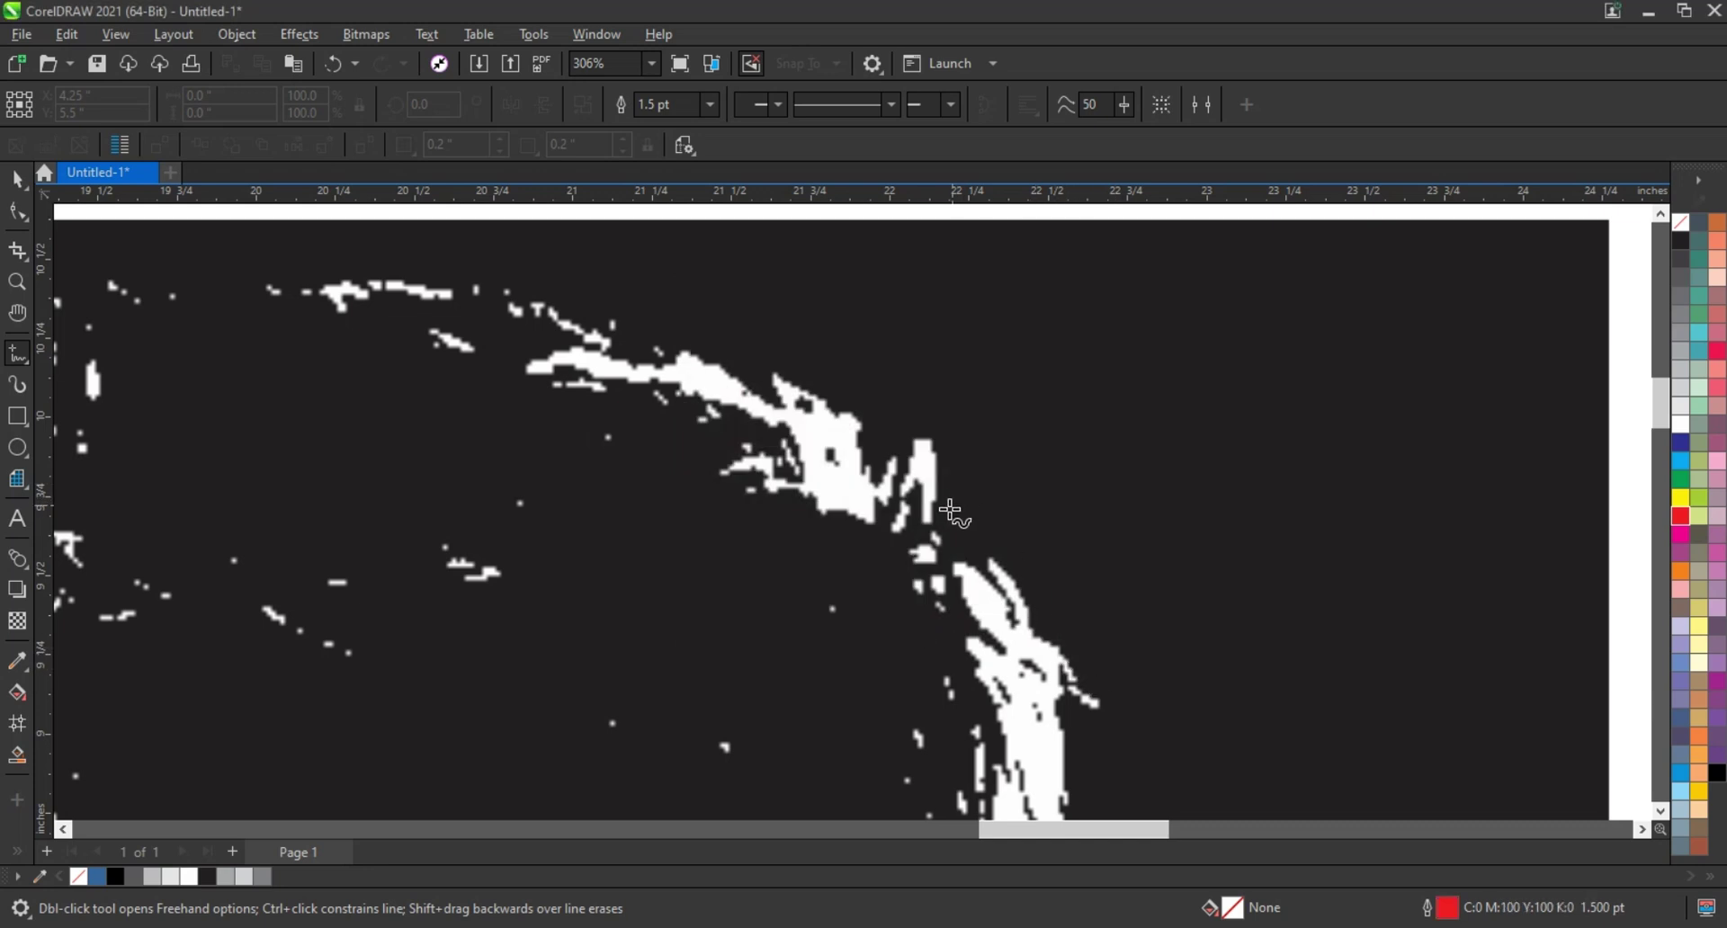
Step: Trace the jagged upper edge of the white hair highlight at the top back of the head with straight Freehand segments
left_click(910, 406)
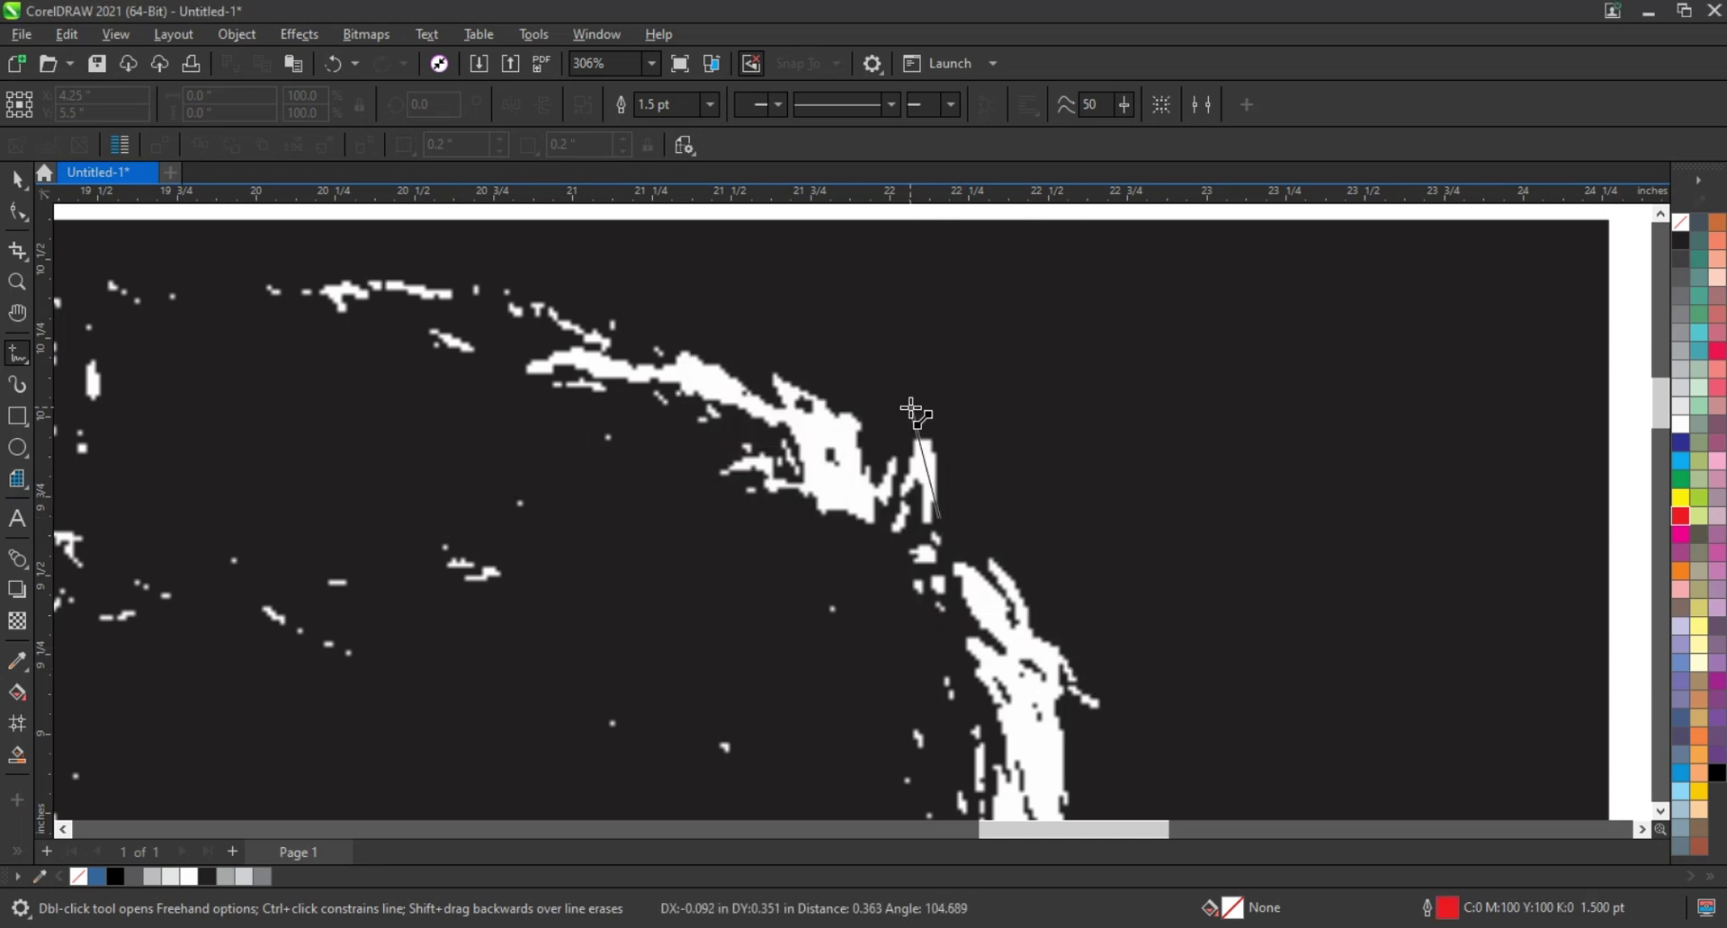
key("z")
left_click_drag(288, 254, 1130, 624)
left_click(24, 345)
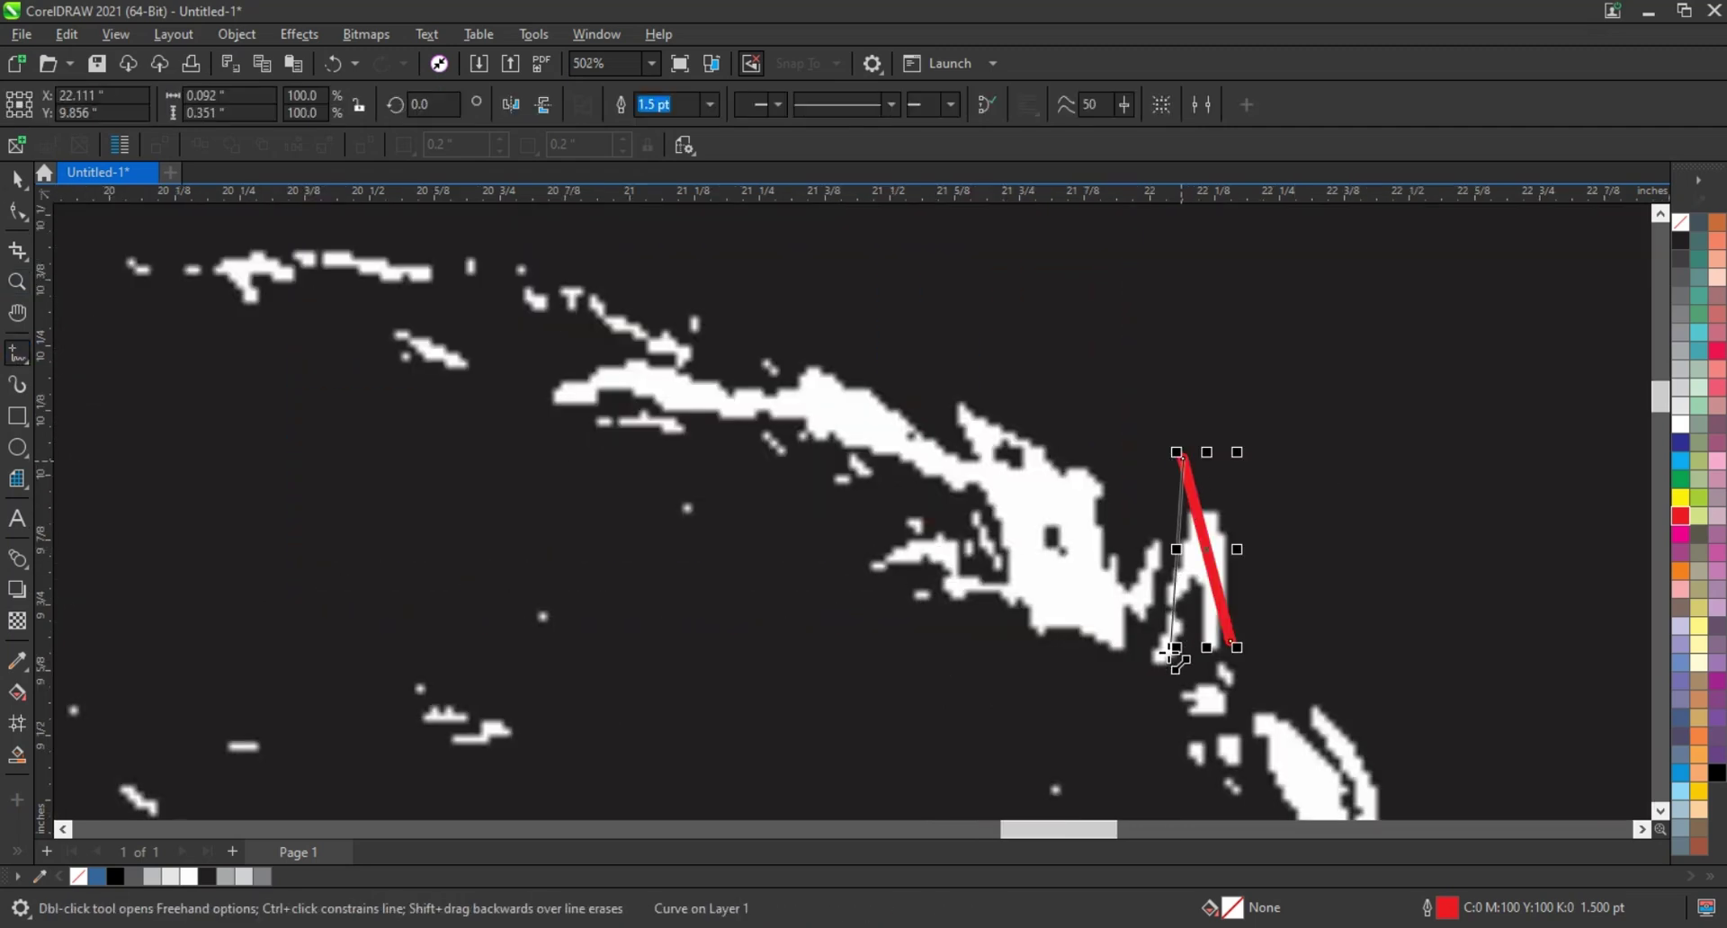
left_click(1169, 653)
left_click(1152, 523)
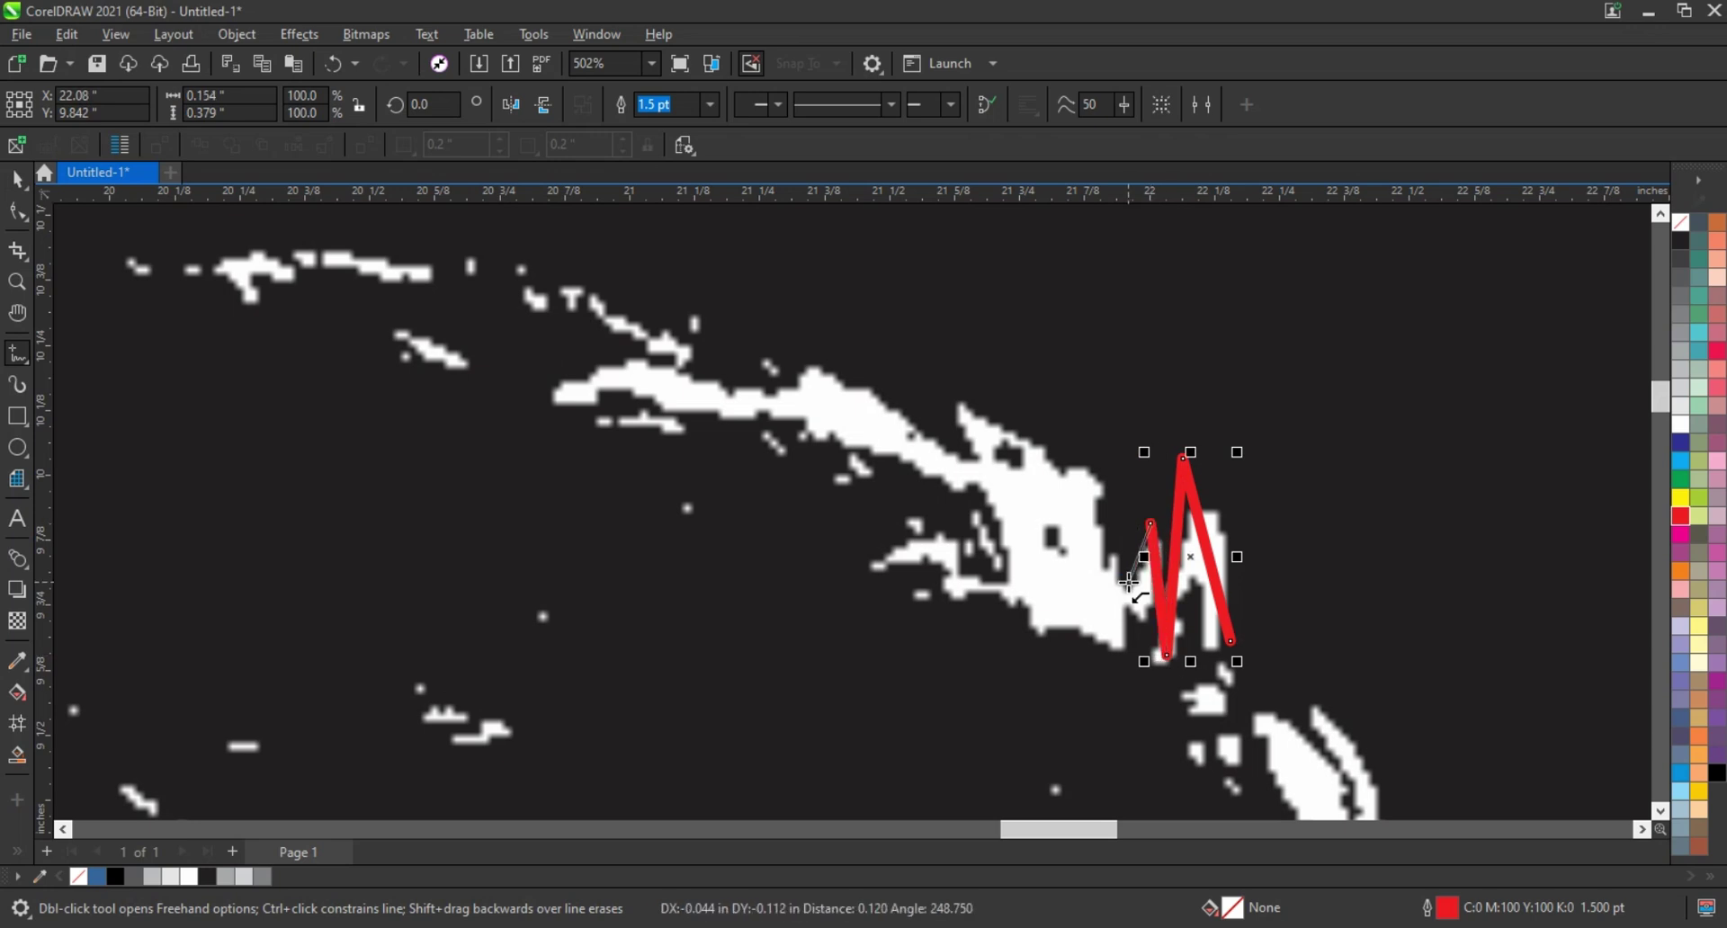
left_click(1128, 582)
left_click(962, 391)
left_click(990, 468)
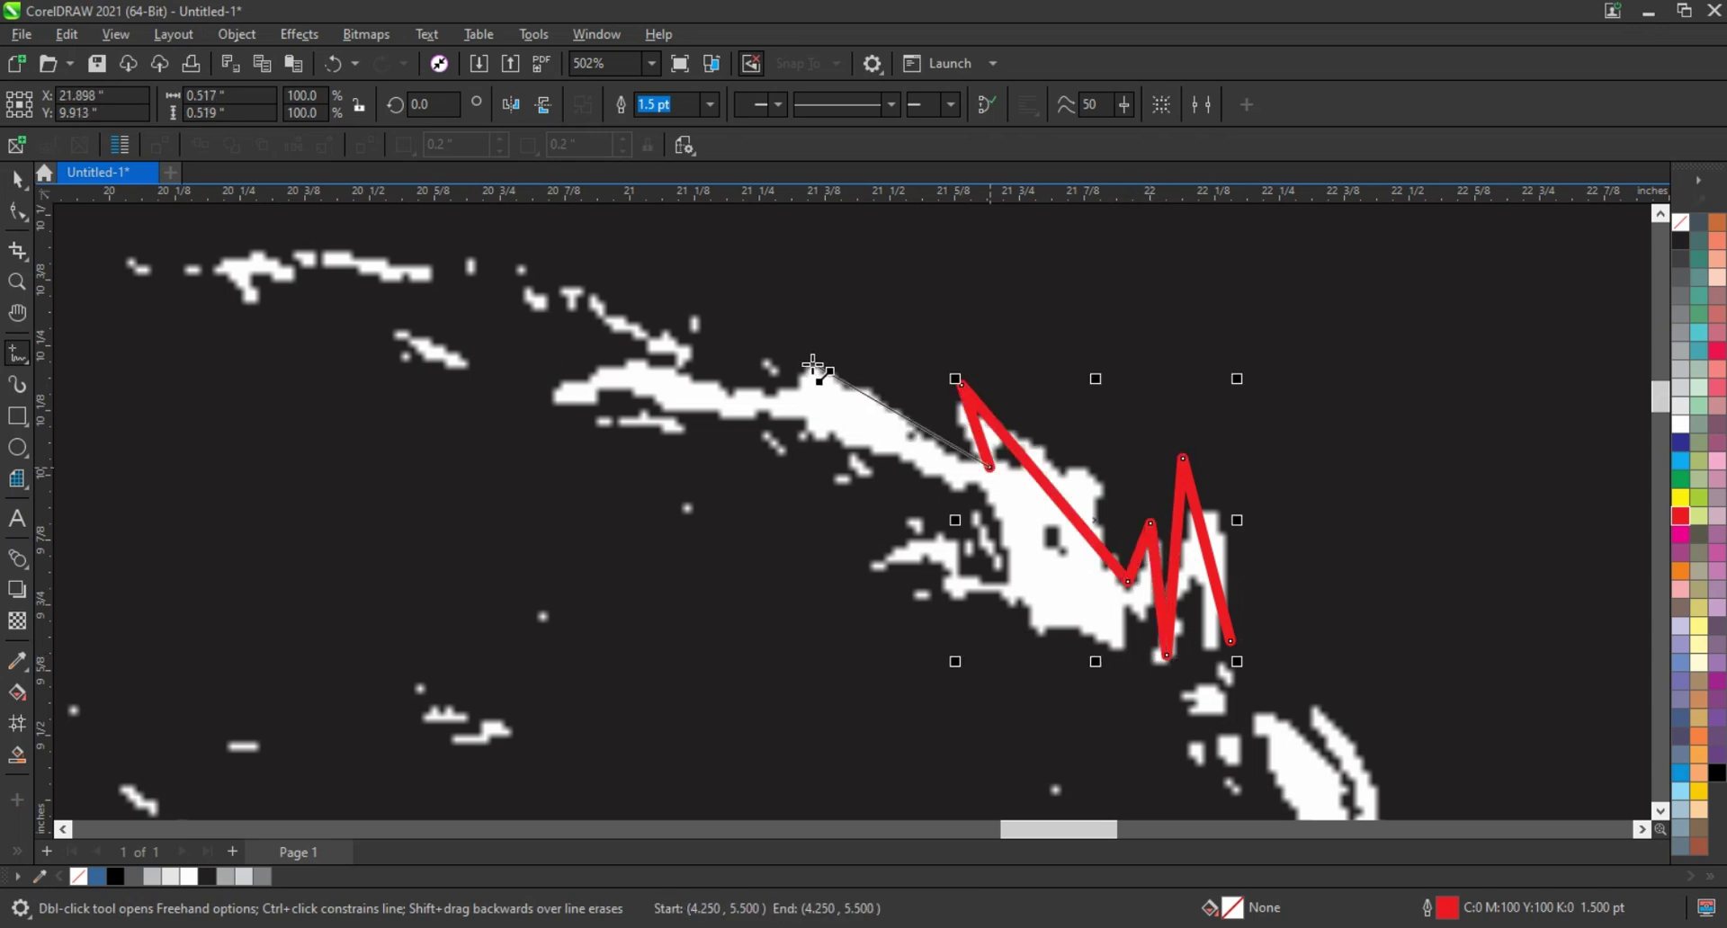
left_click(785, 351)
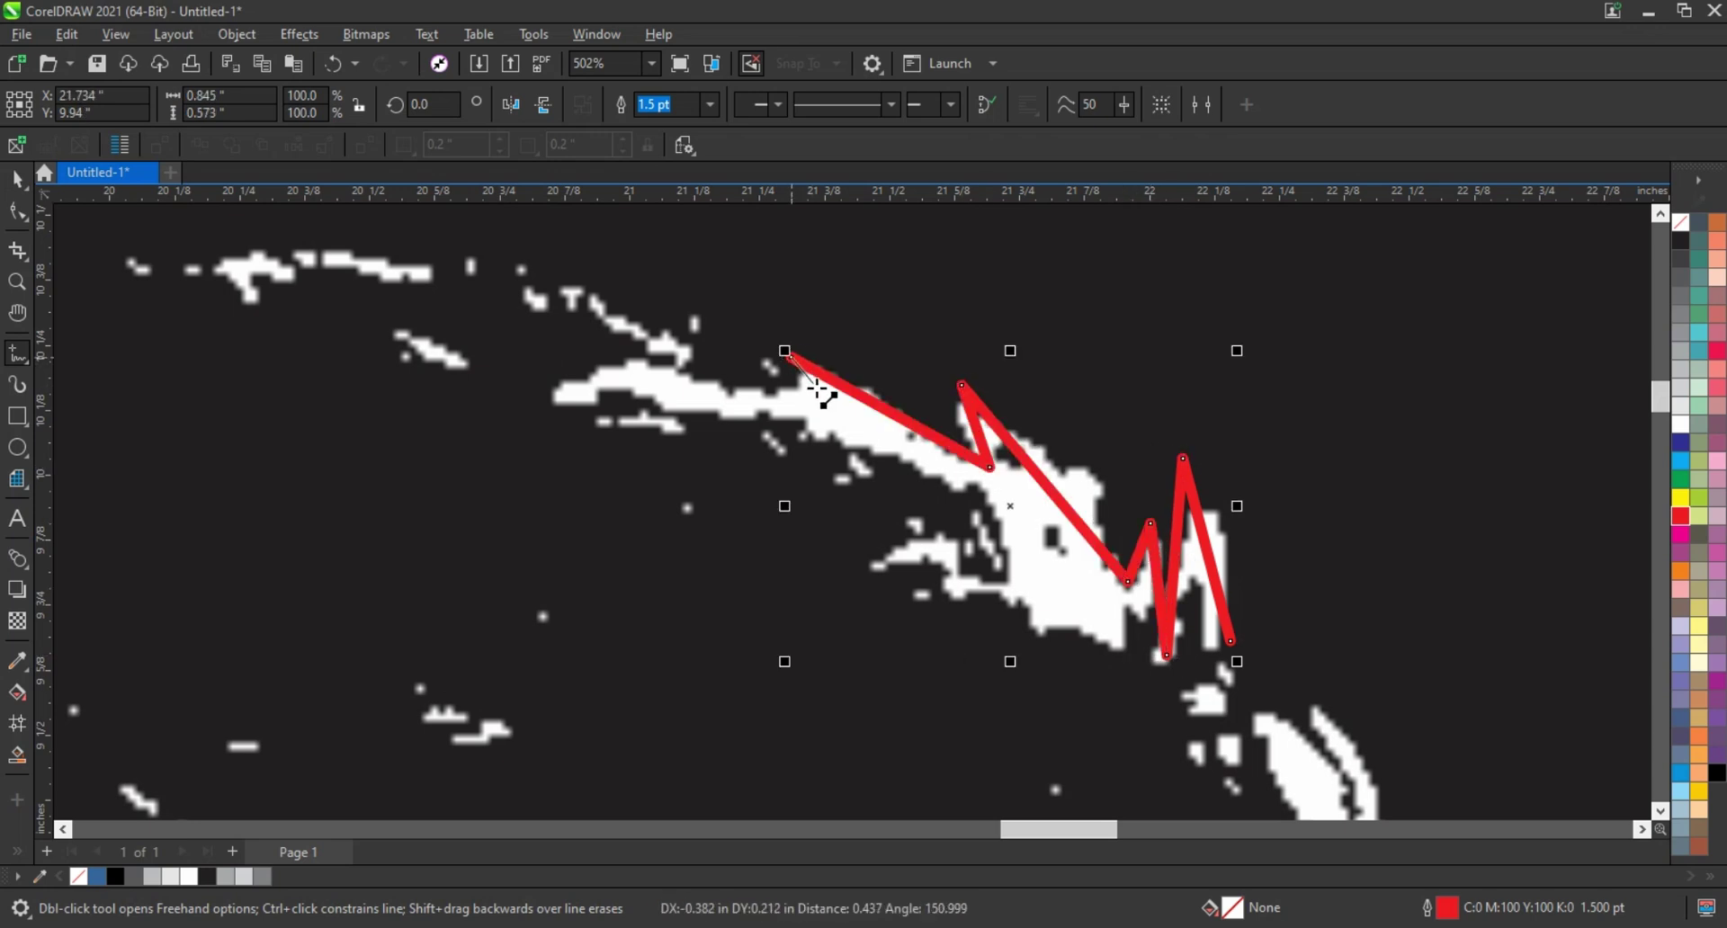
Step: Continue the outline to the highlight's front tip and back along its jagged lower edge, closing it at the starting point
left_click(513, 384)
left_click(1016, 563)
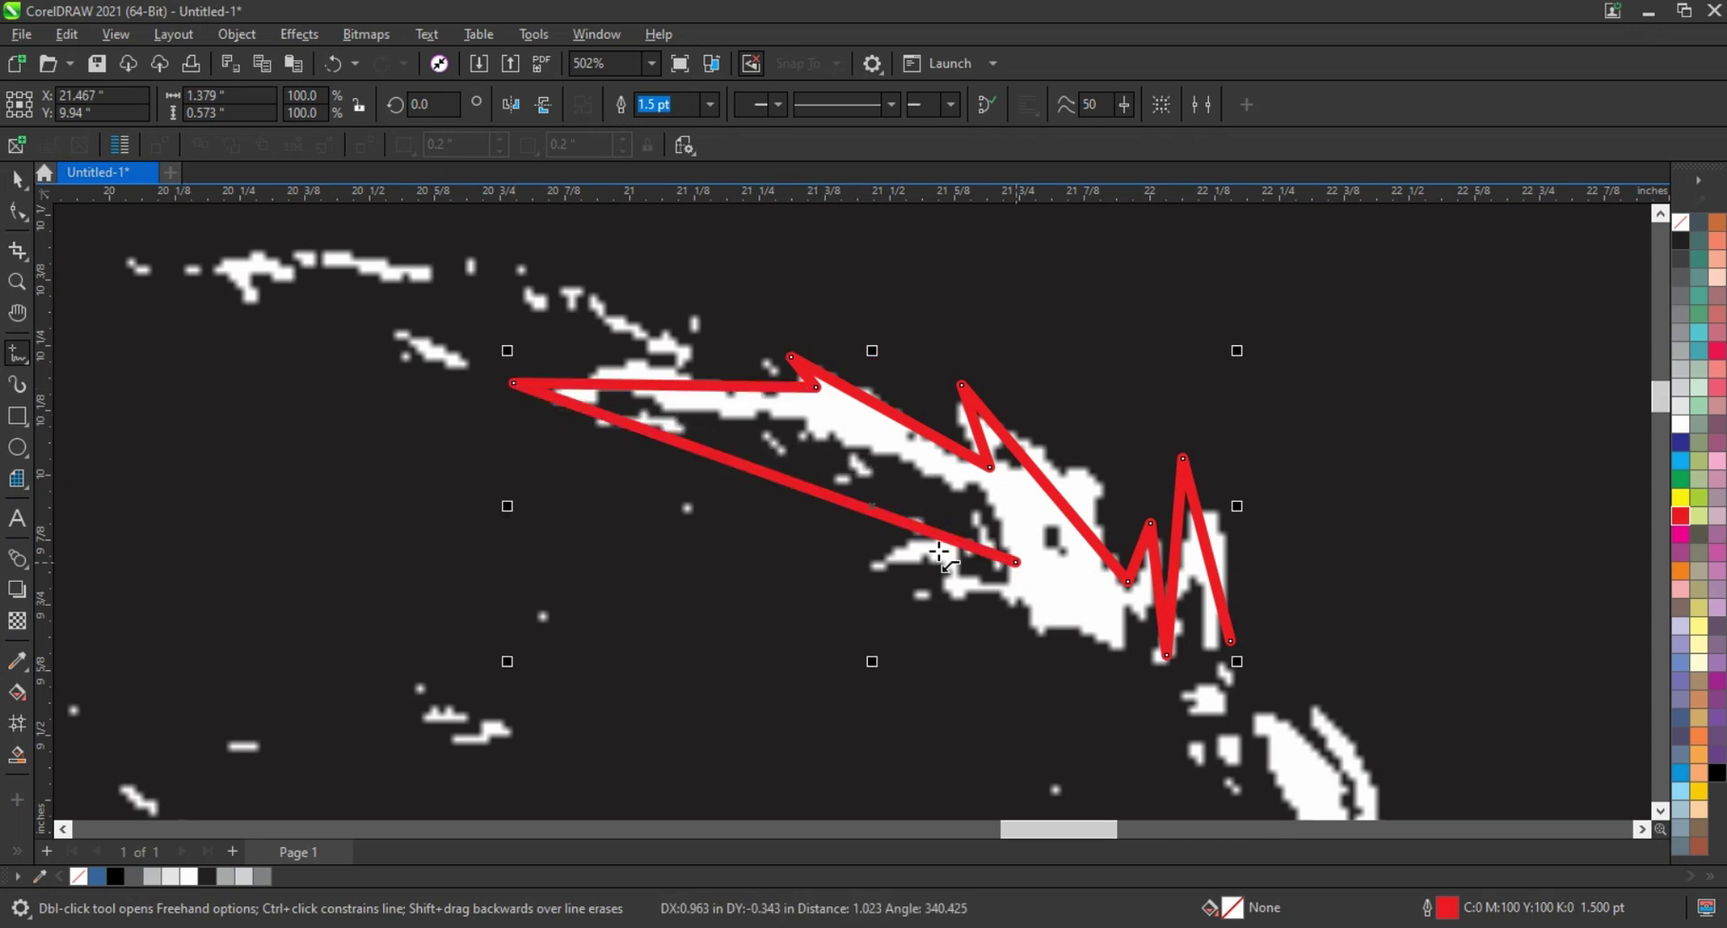
left_click(819, 541)
left_click(1126, 650)
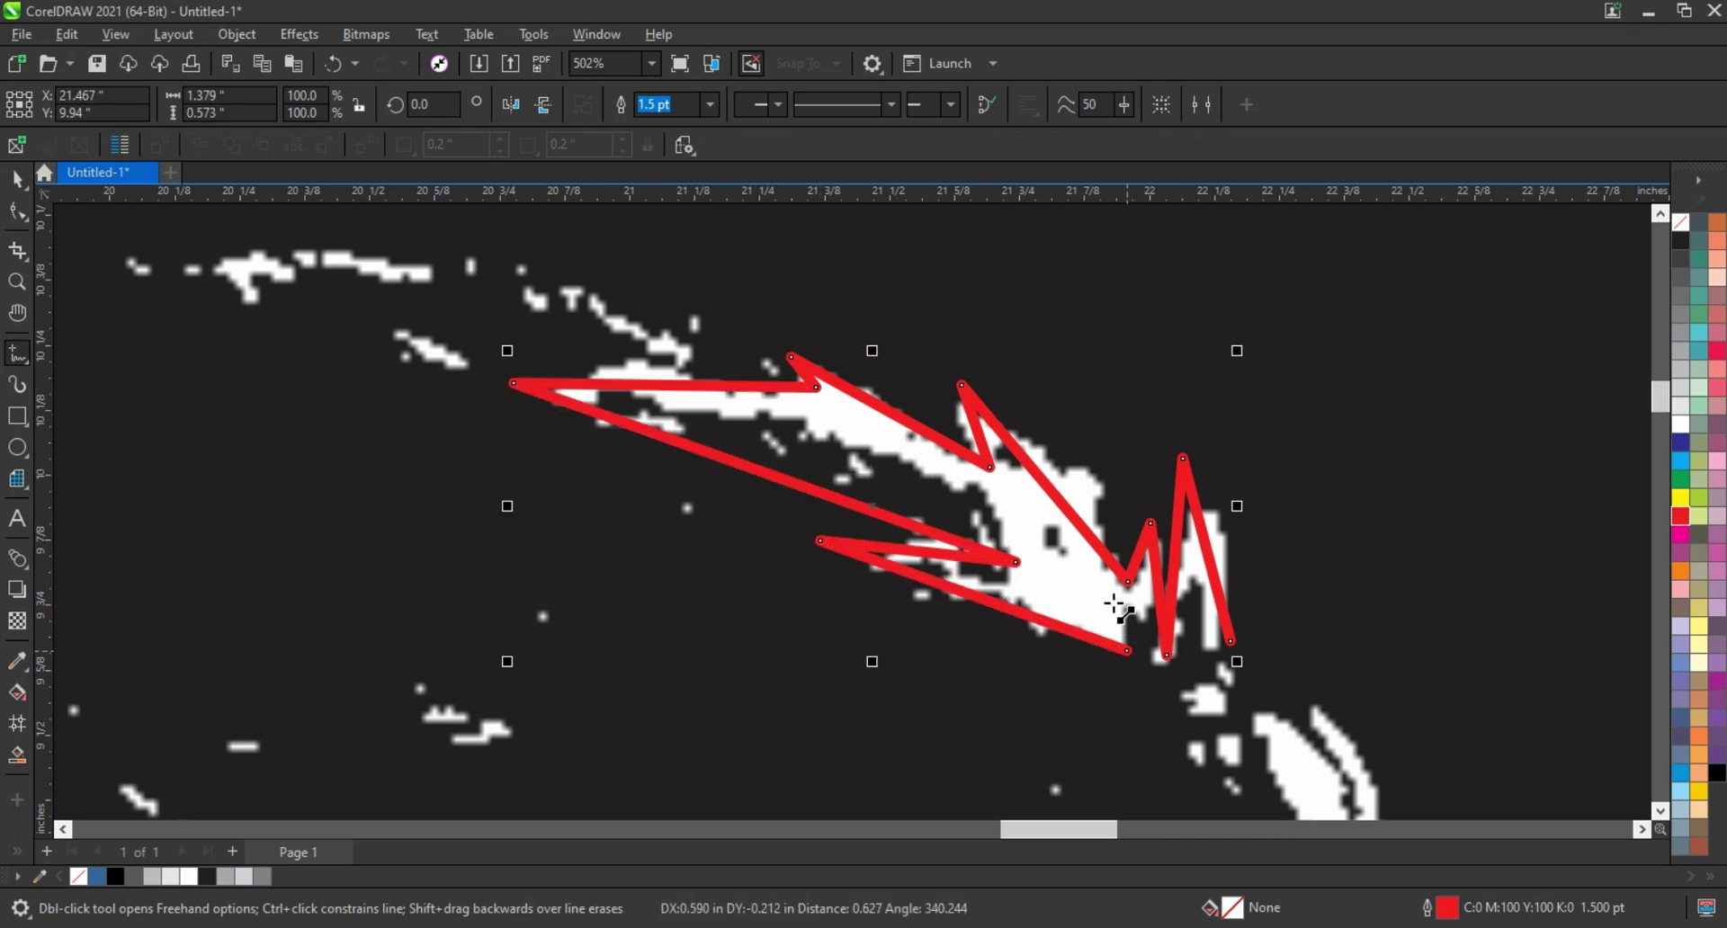
left_click(1110, 596)
left_click(1177, 691)
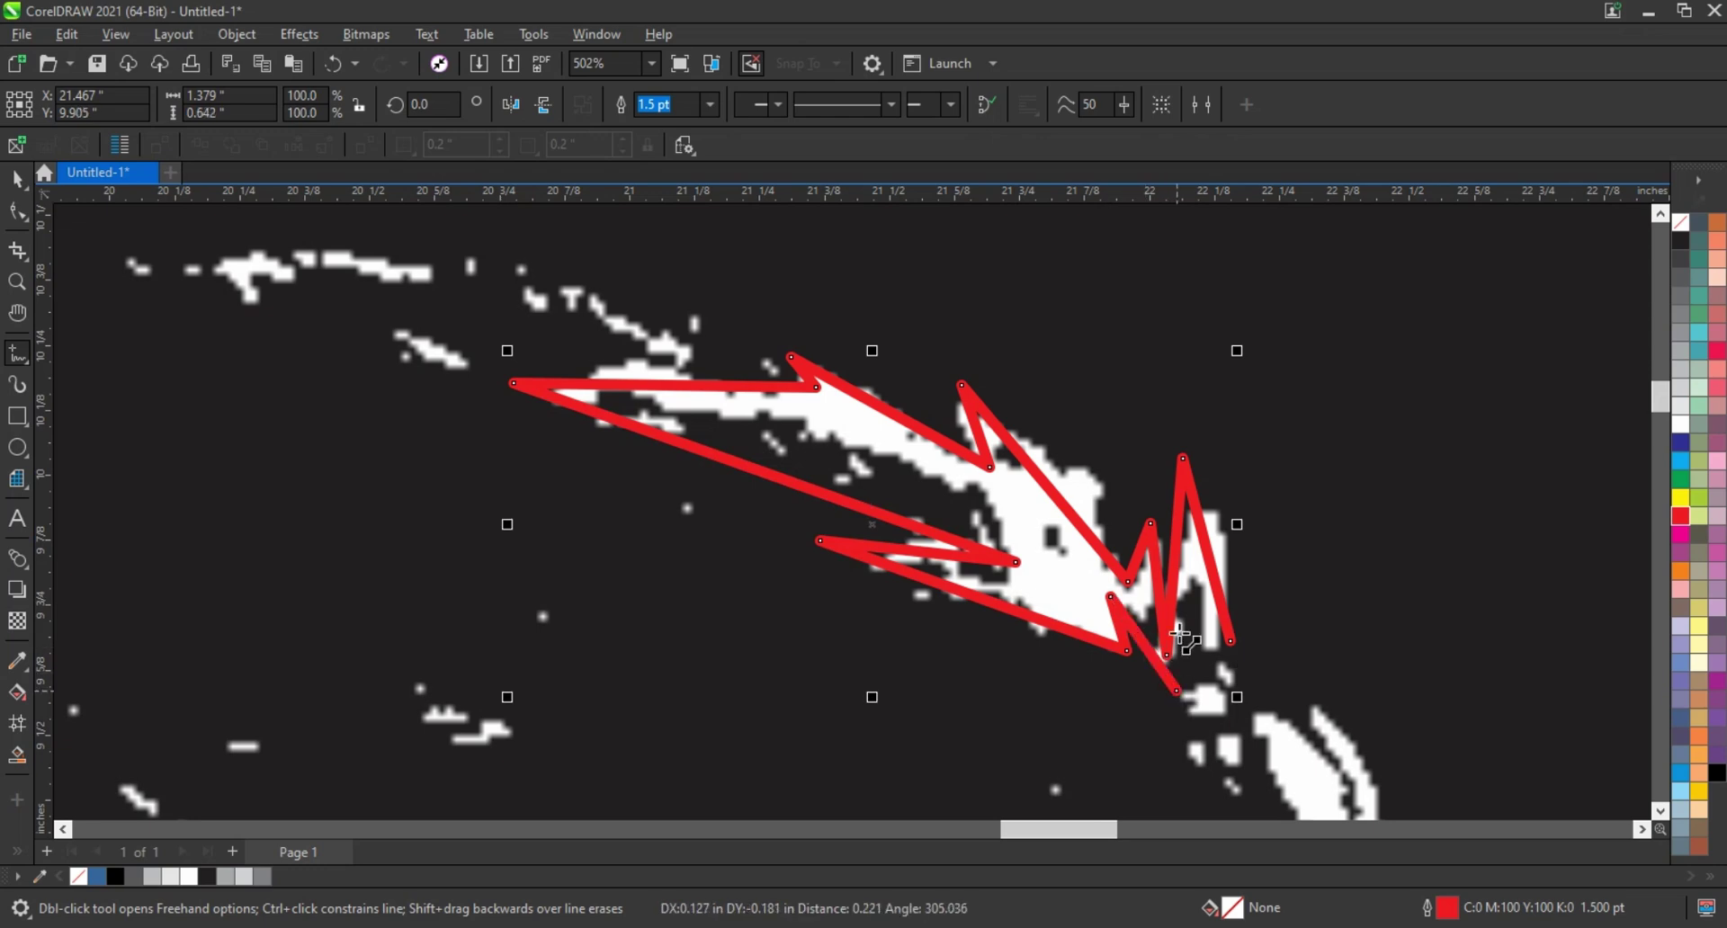
left_click(1228, 642)
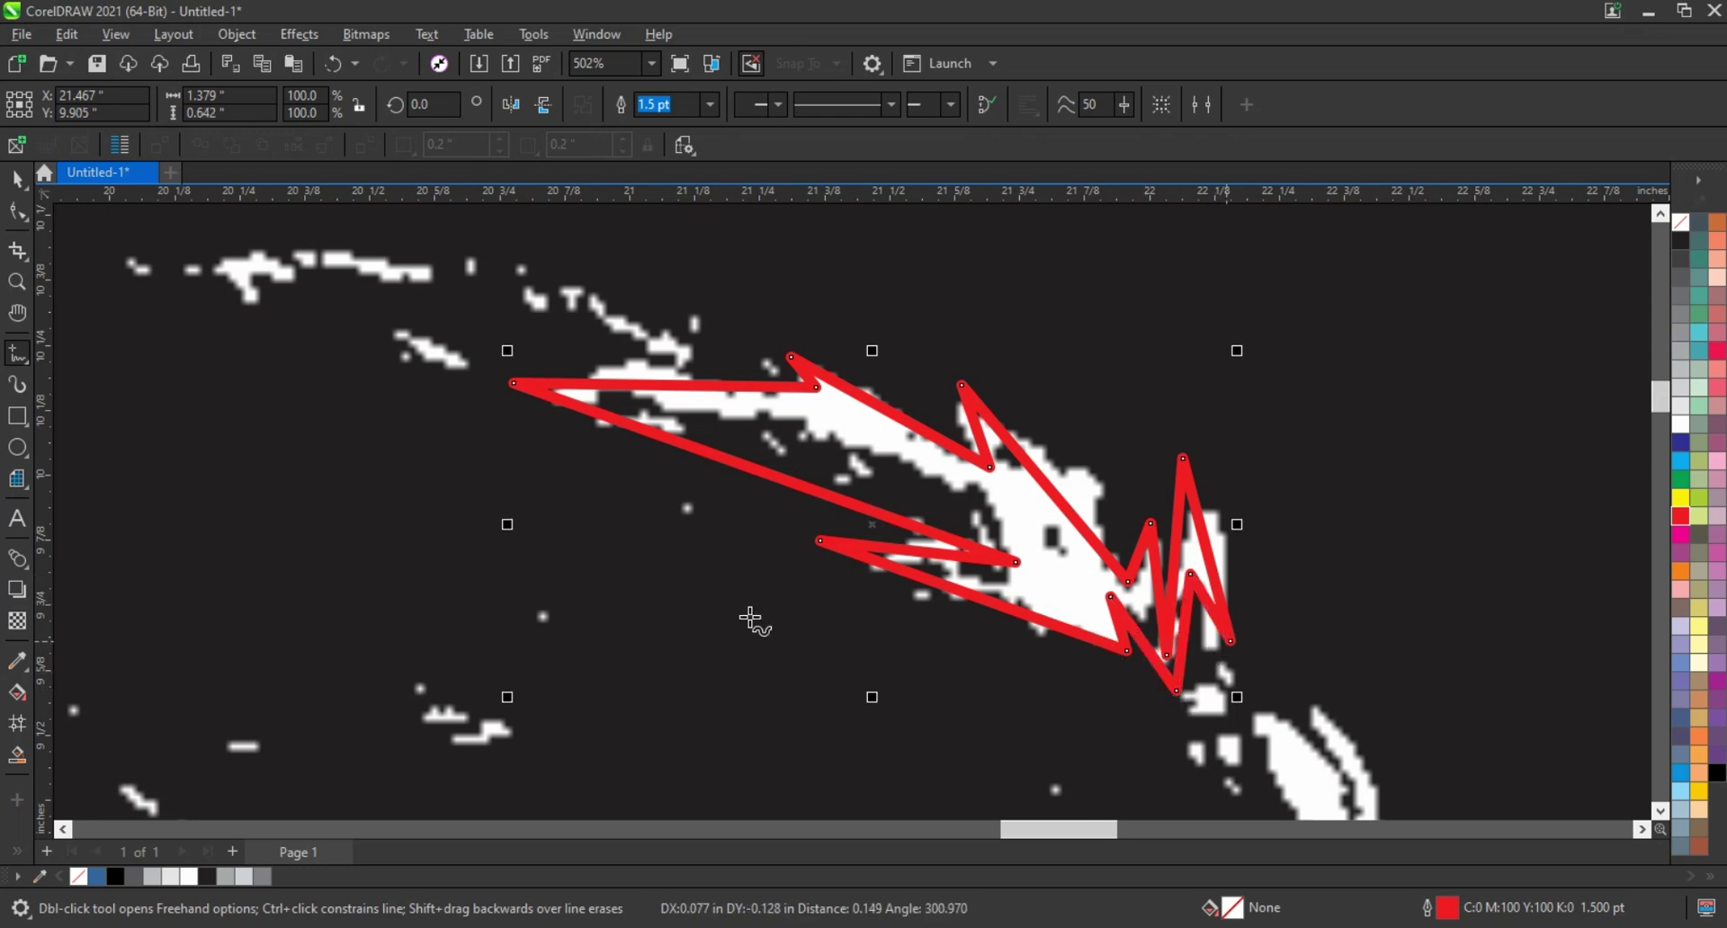
Step: Bend the upper segments of the red outline into outward curves that follow the hair highlight
key("F10")
left_click_drag(329, 267, 1310, 717)
key("shift+F2")
scroll(575, 422, "down", 3)
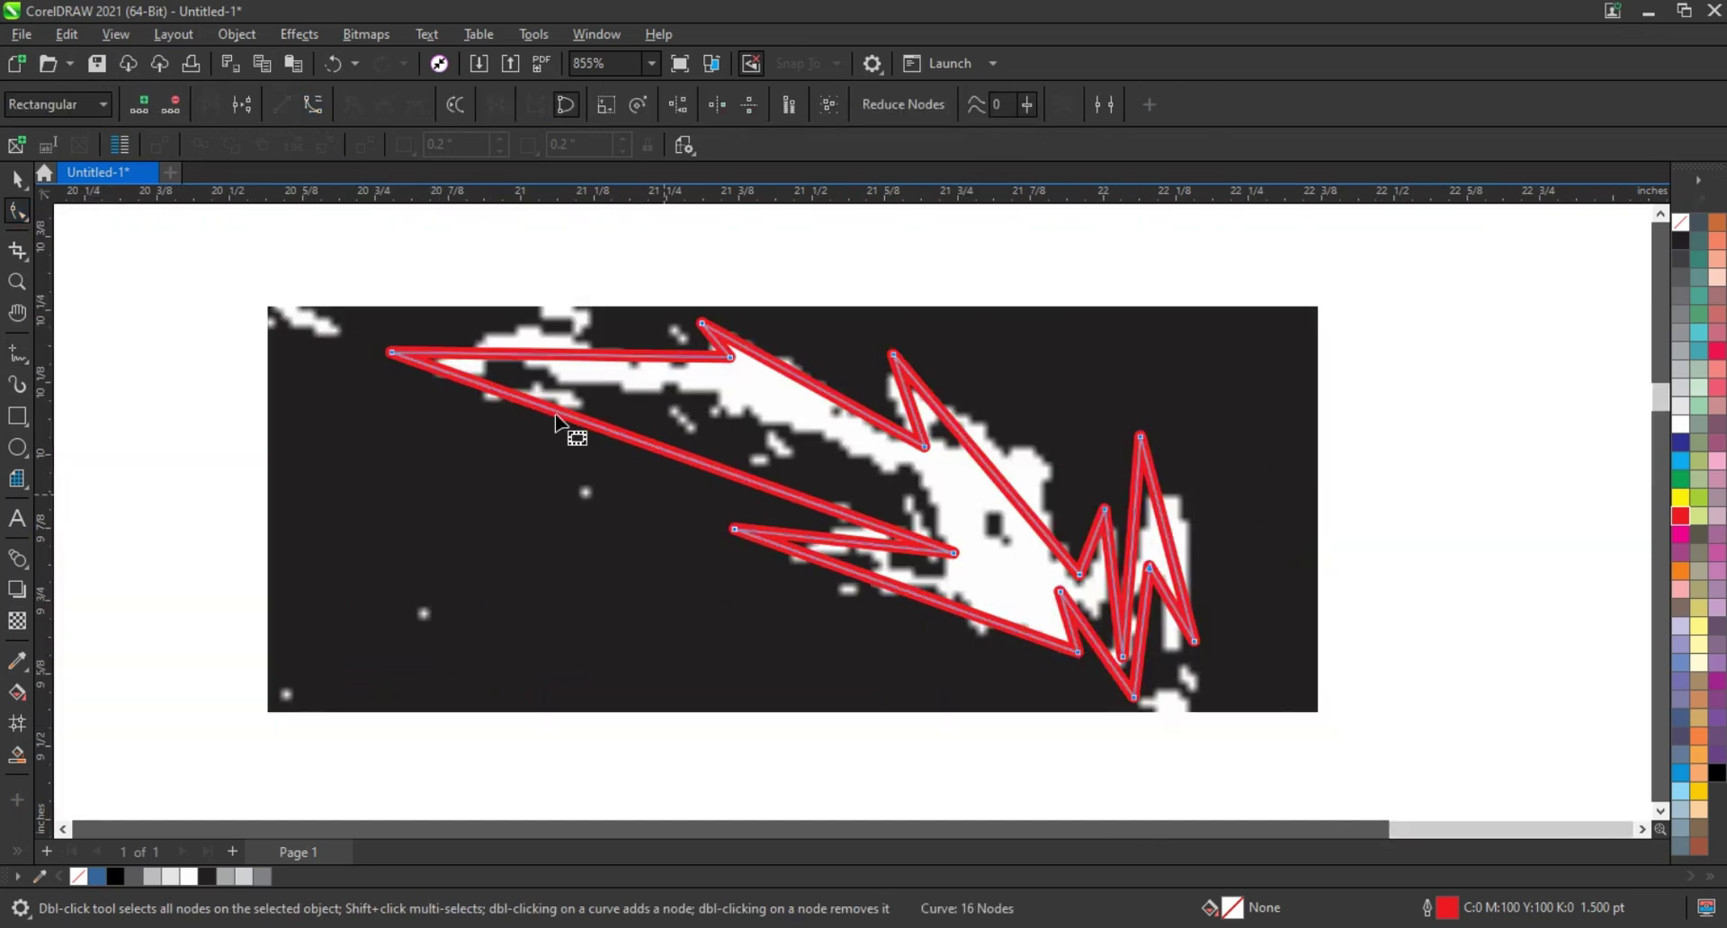
scroll(576, 368, "up", 2)
left_click(566, 364)
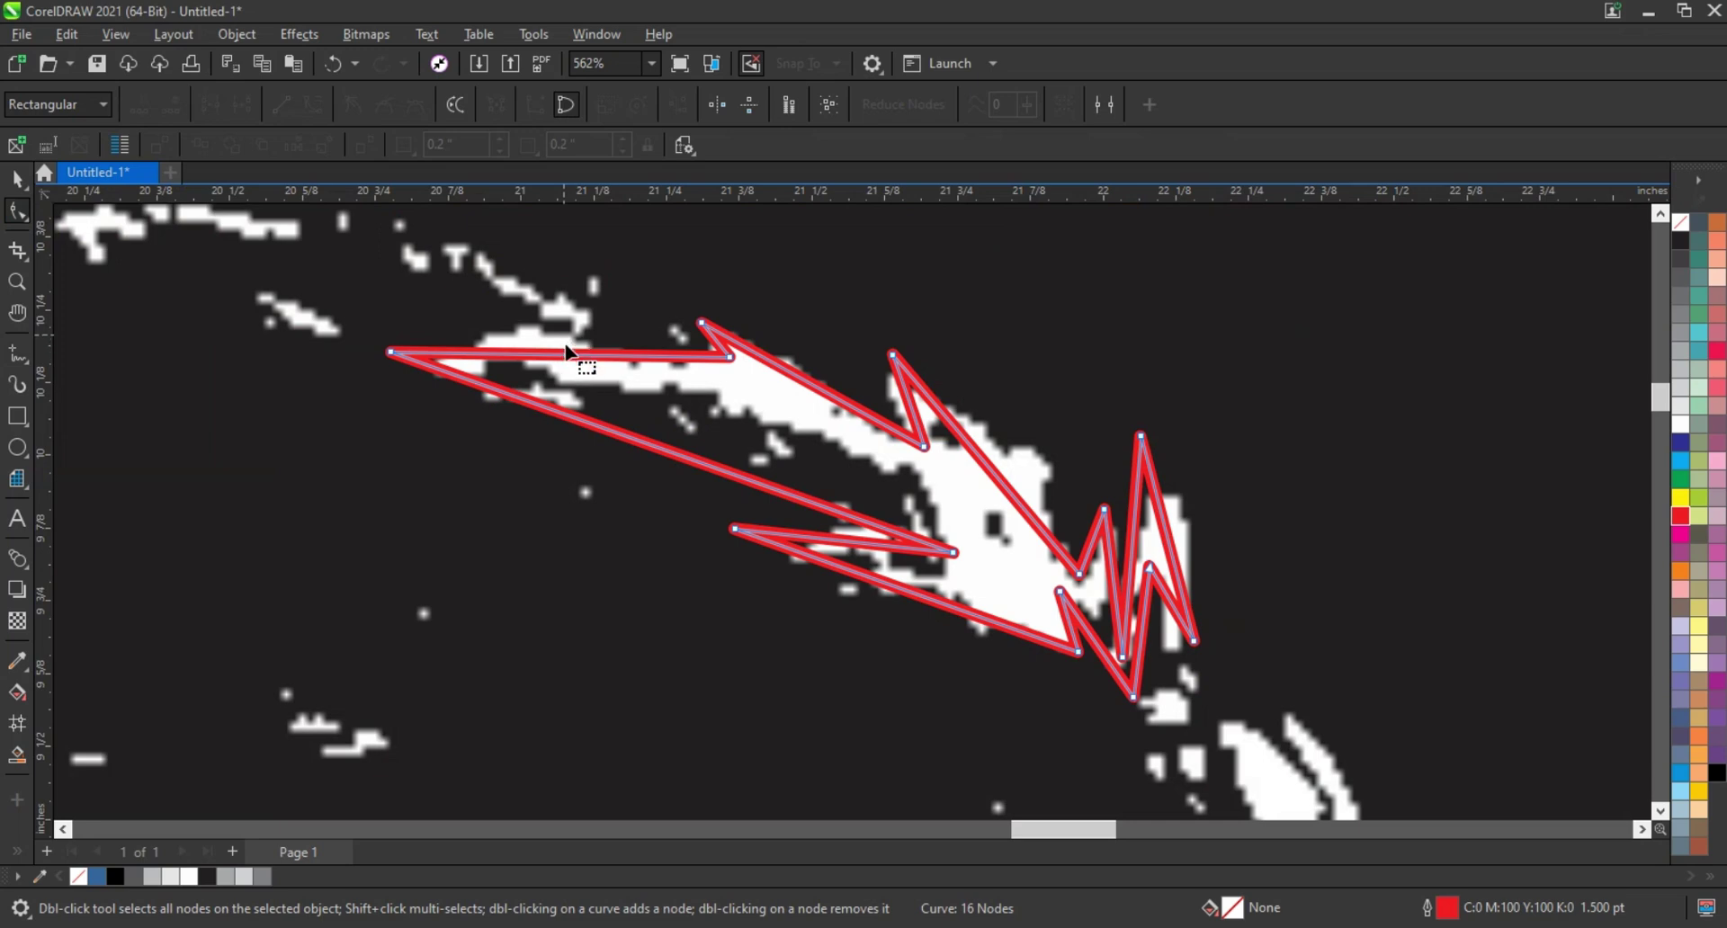
left_click_drag(567, 362, 561, 334)
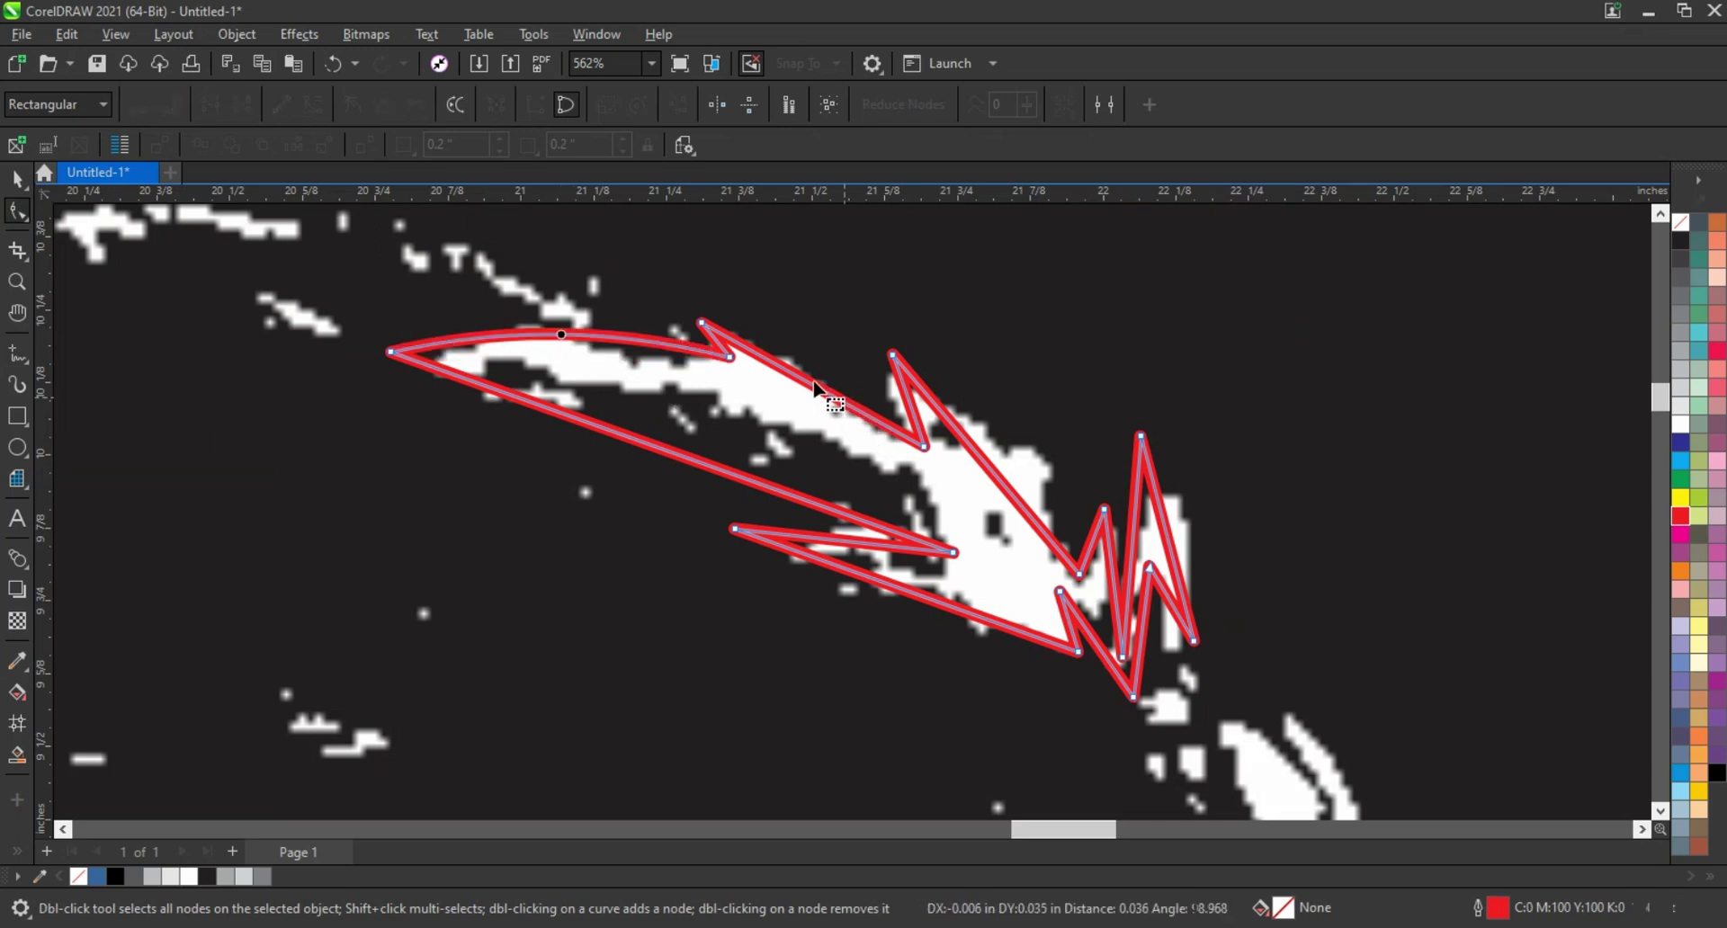
left_click_drag(814, 386, 817, 372)
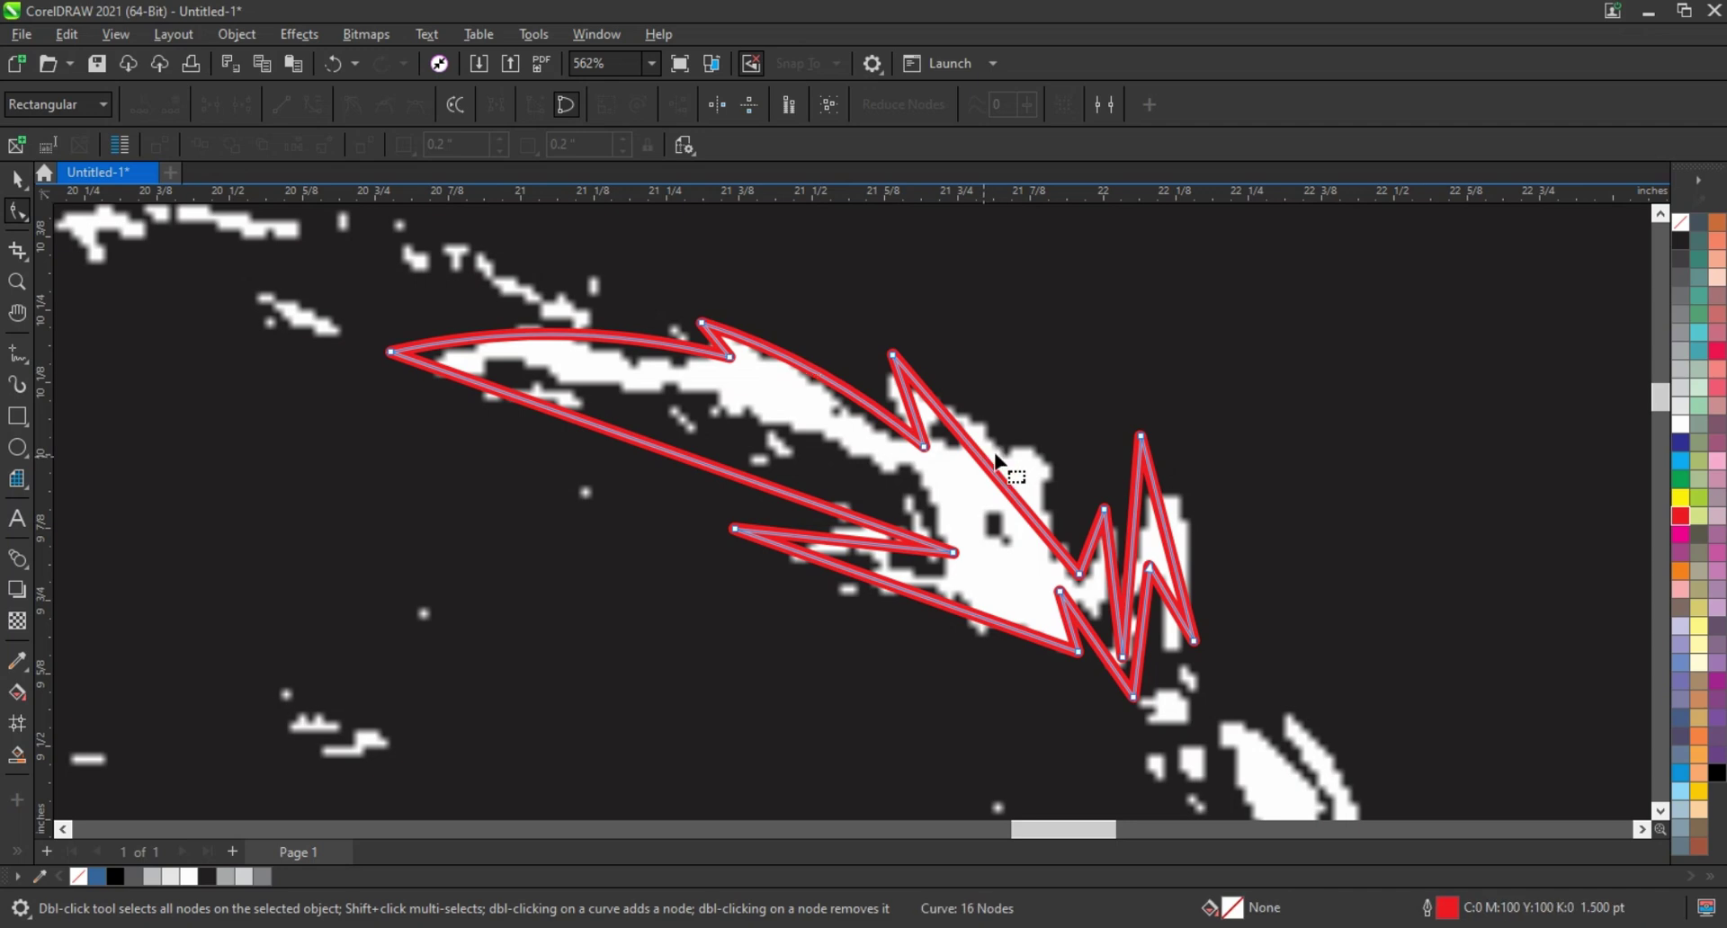
left_click_drag(991, 468, 1015, 451)
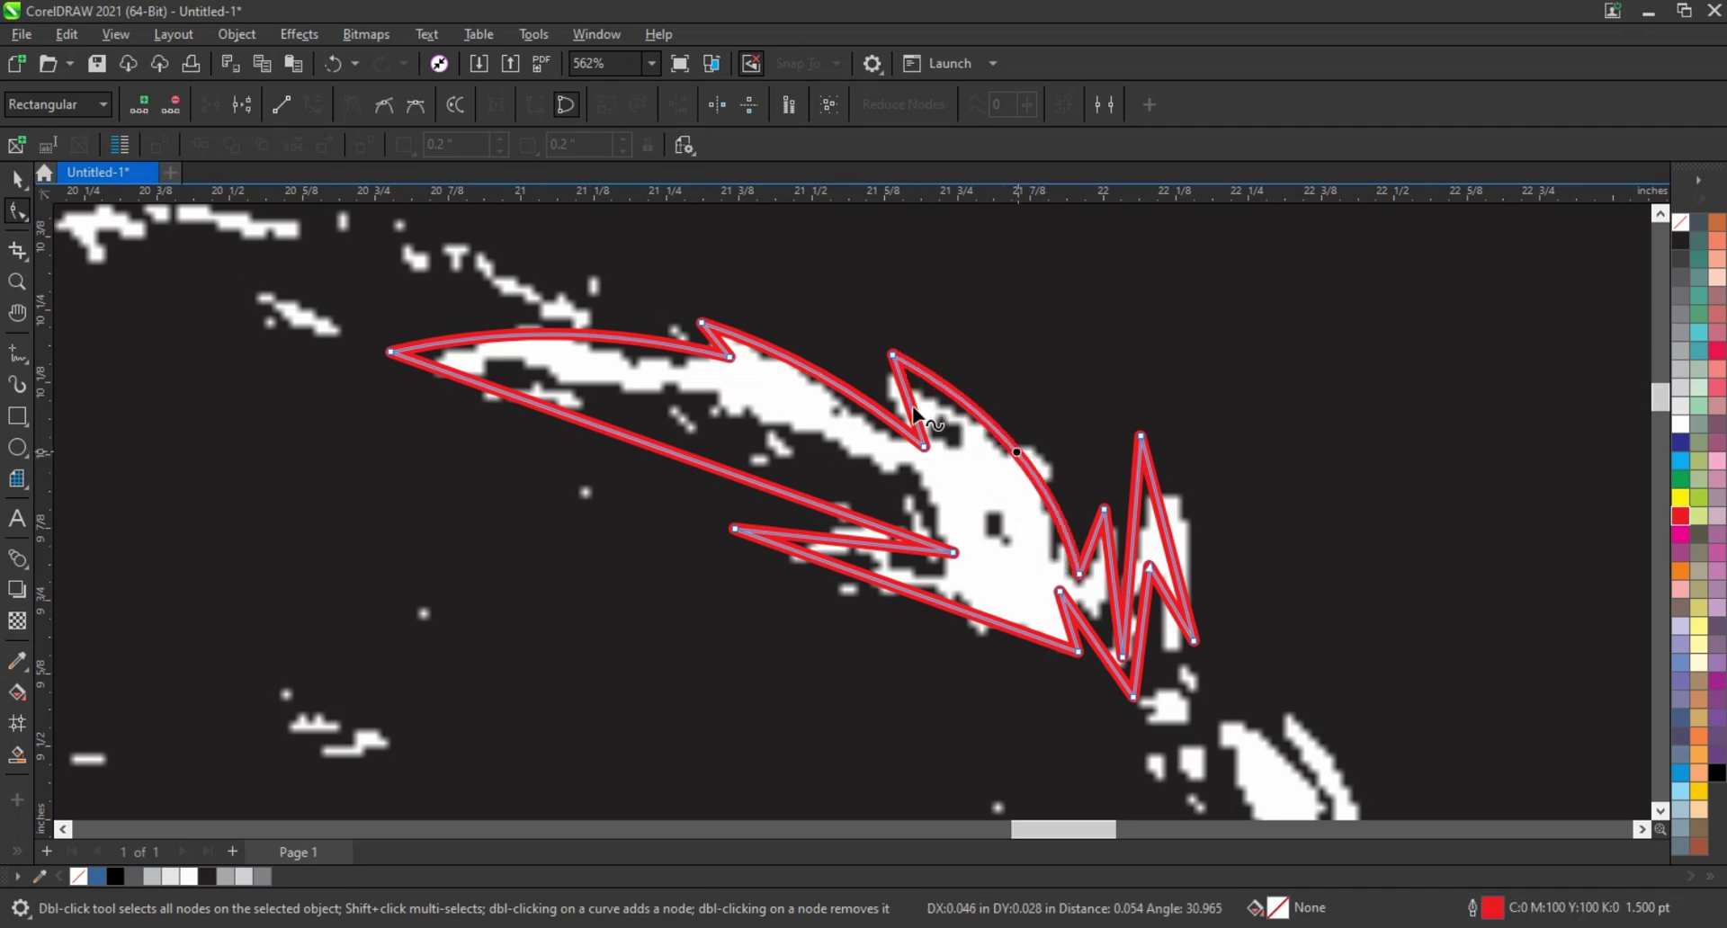
left_click_drag(910, 401, 913, 399)
Step: Curve the long lower segments of the red outline upward to form tapered hair strands
left_click_drag(715, 473, 751, 418)
left_click_drag(853, 541, 853, 524)
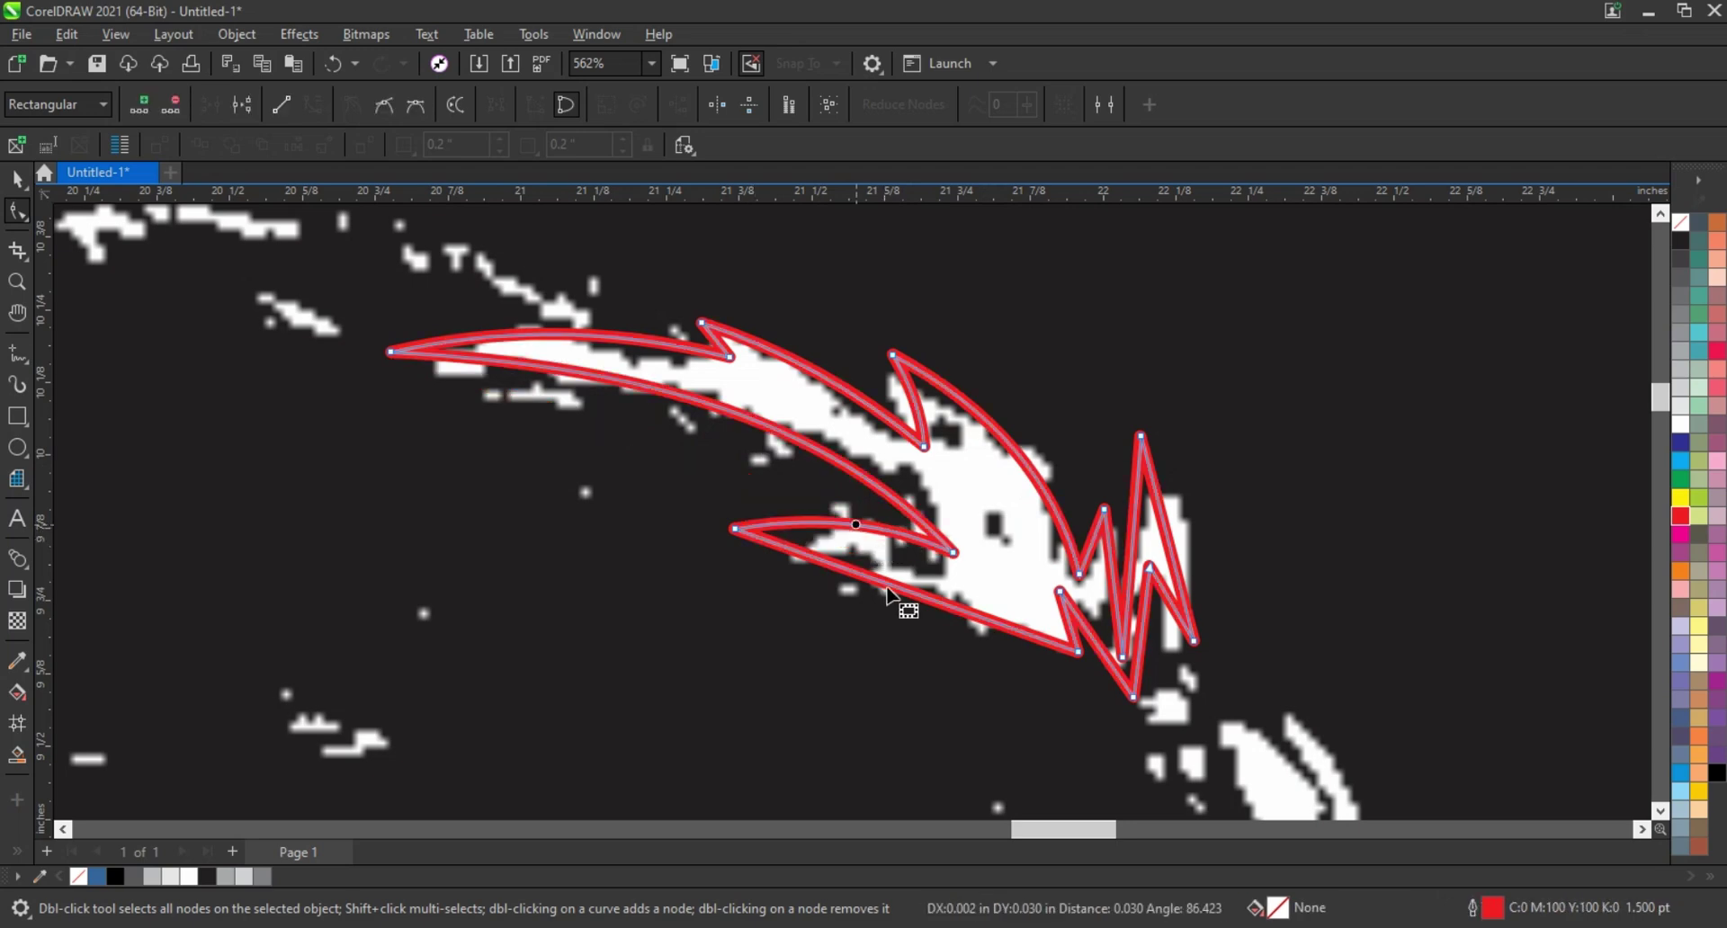
left_click_drag(889, 586, 902, 564)
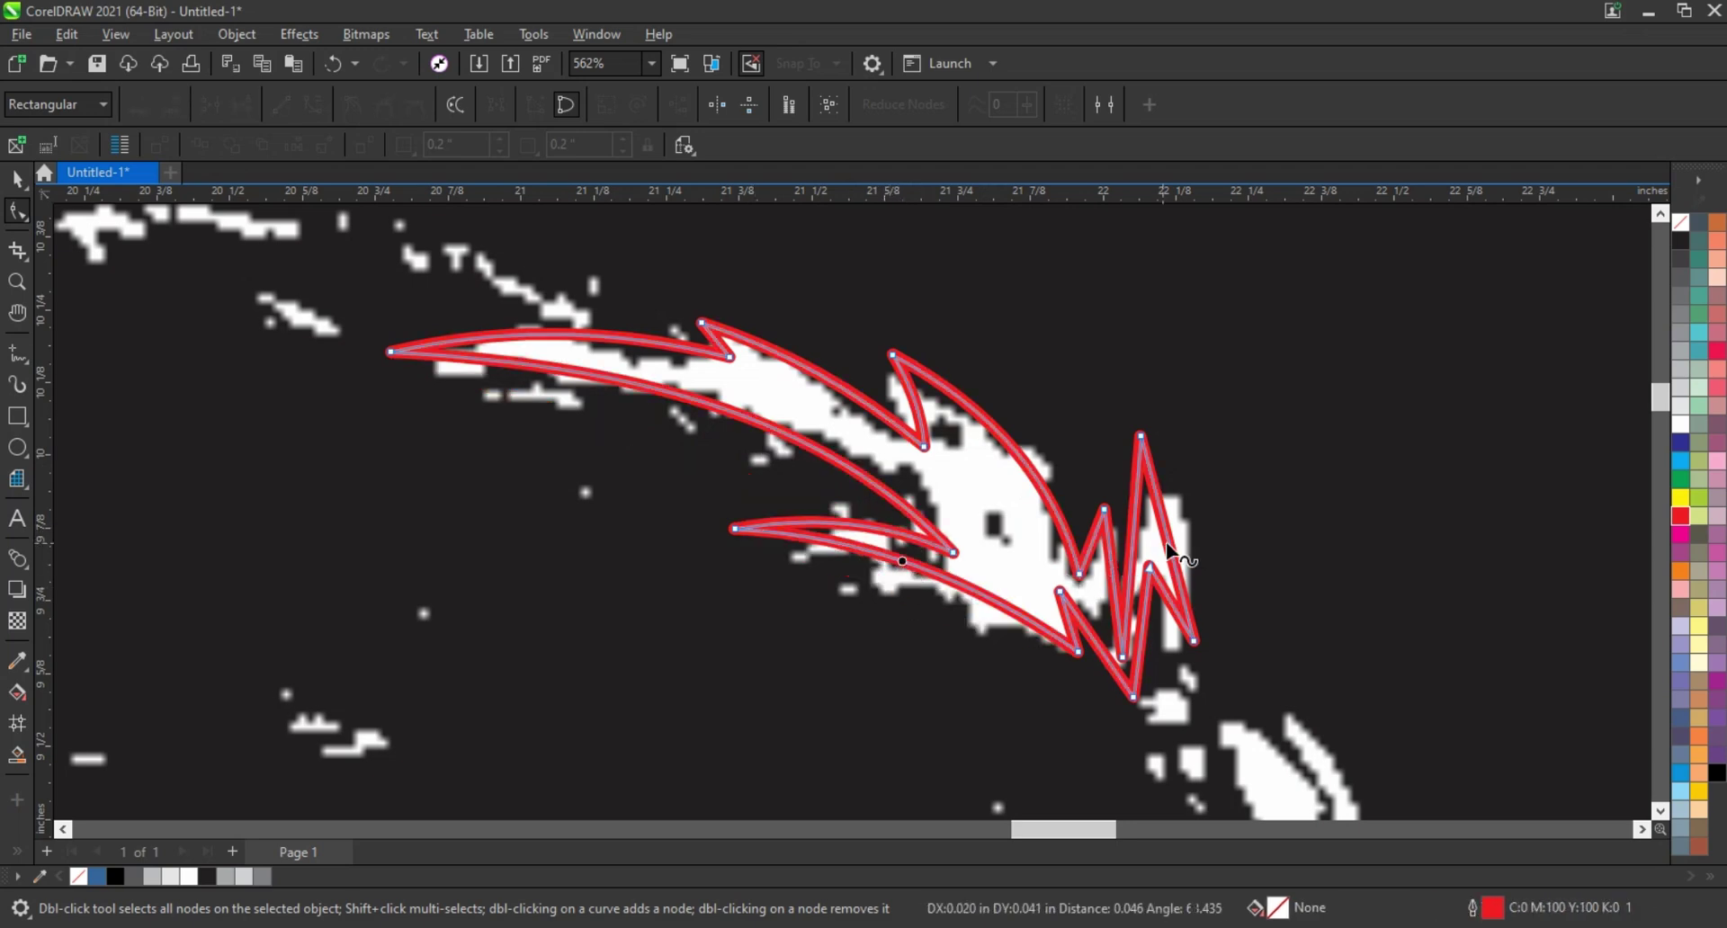
Step: Curve the segments of the small spikes at the outline's rear end and pull their lowest node further down into a longer tip
left_click_drag(1165, 542, 1179, 540)
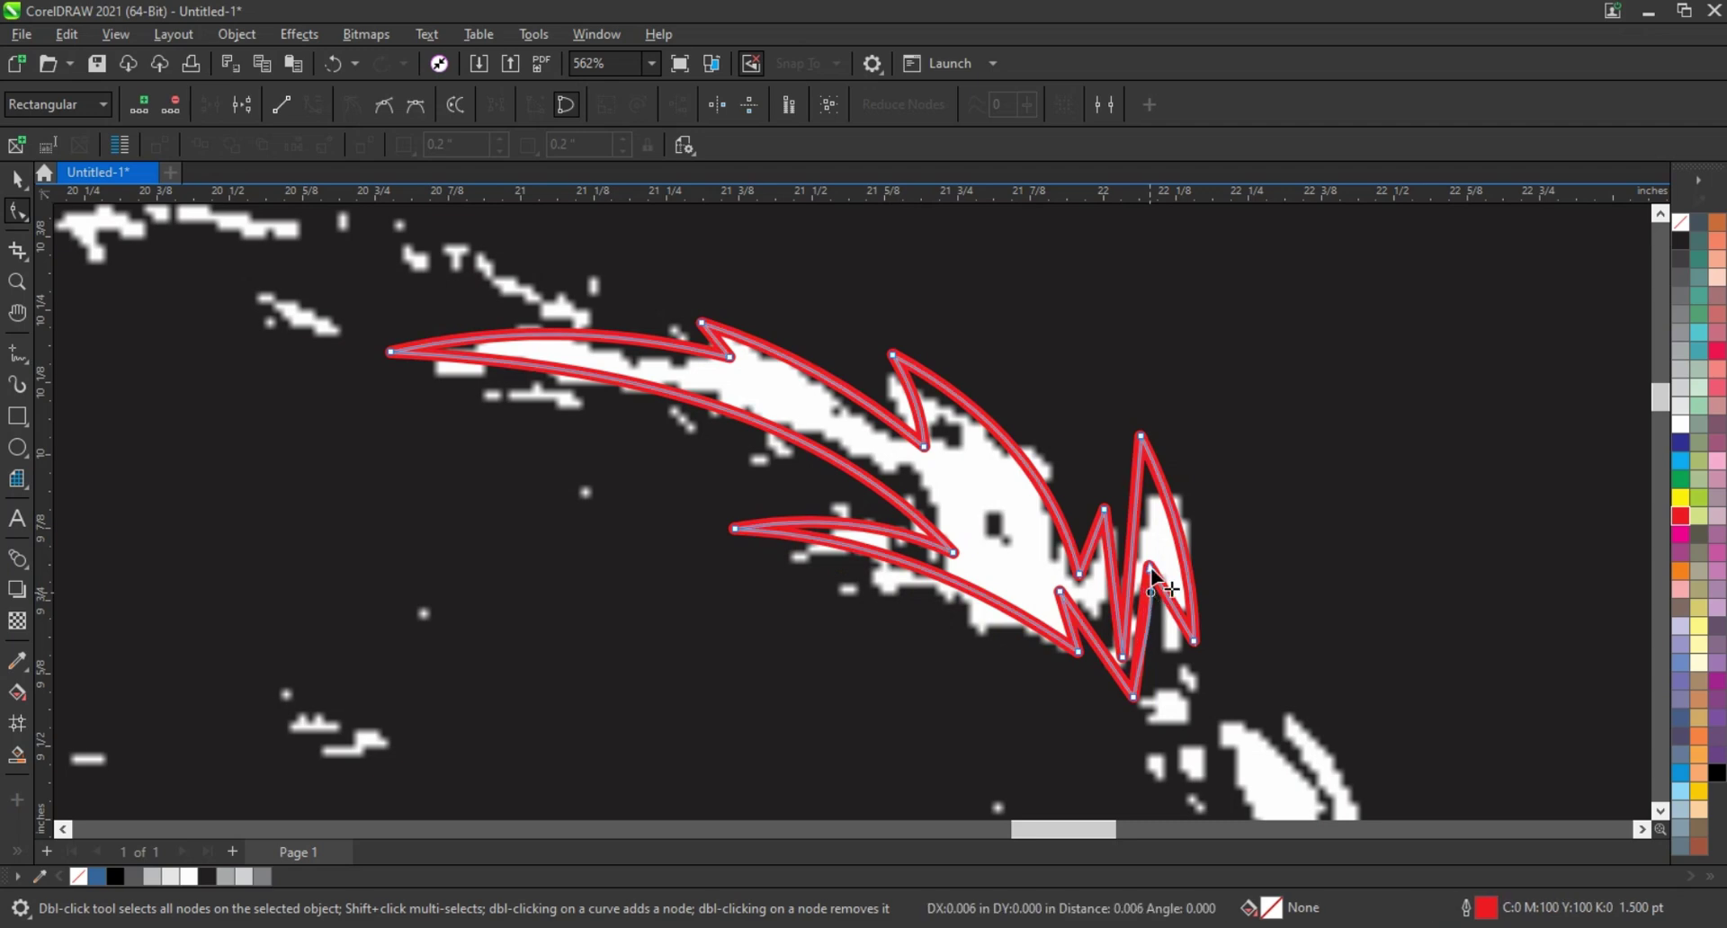
left_click(1150, 568)
left_click(1138, 559)
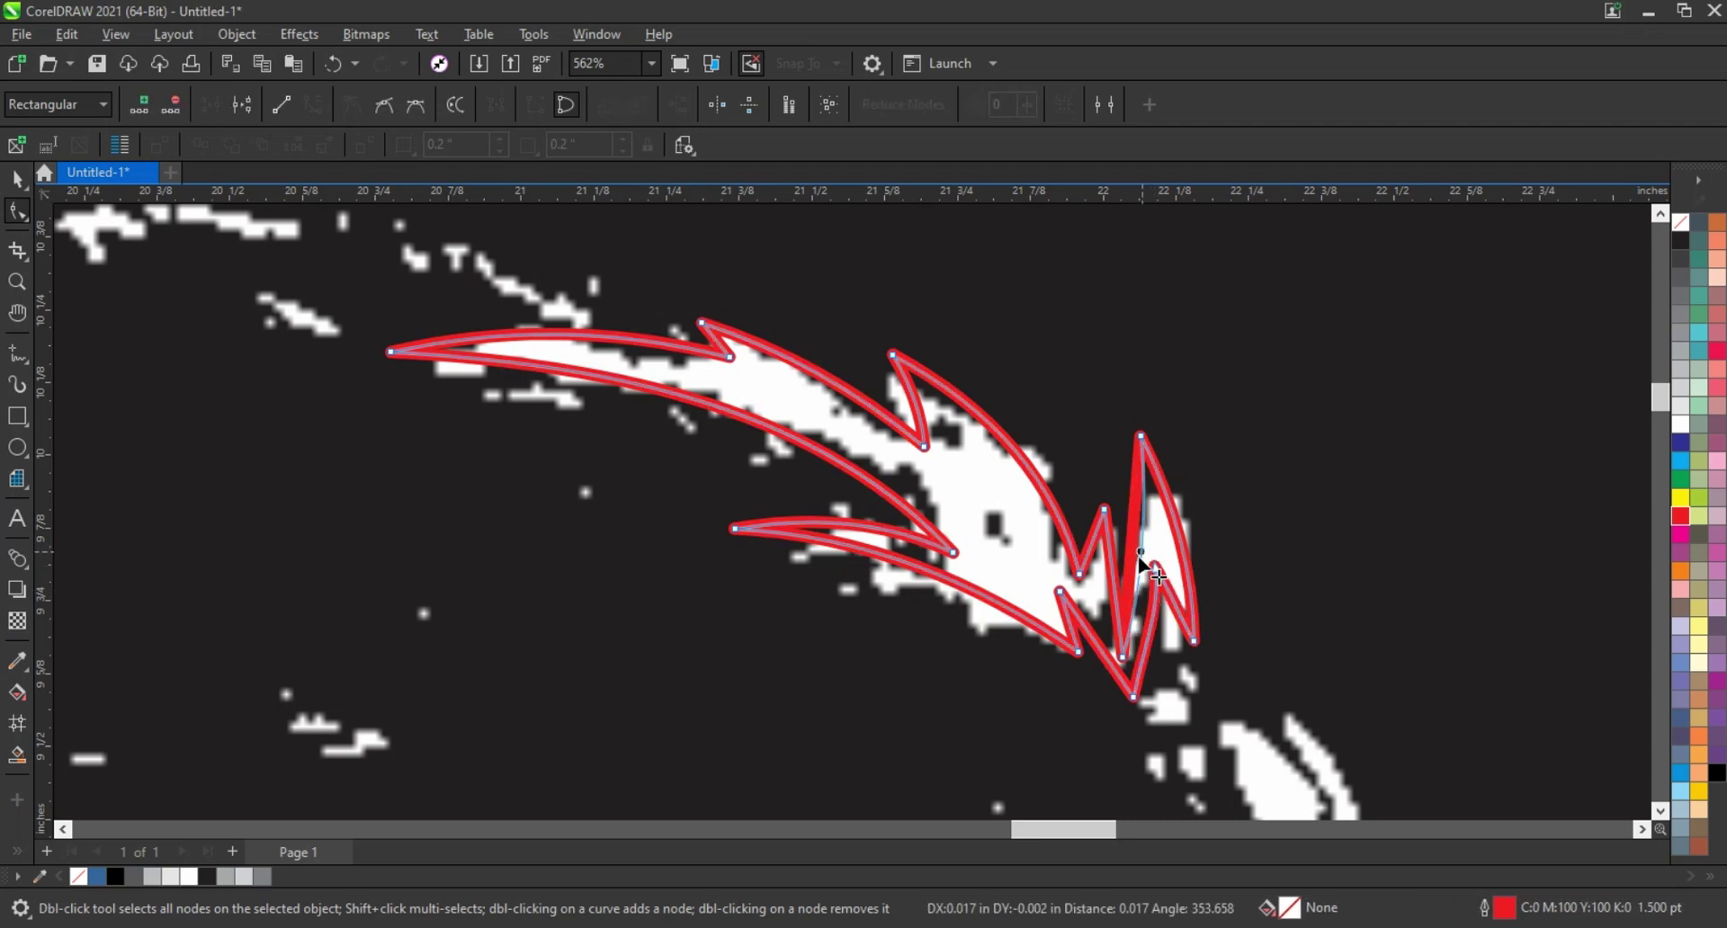
left_click(1114, 584)
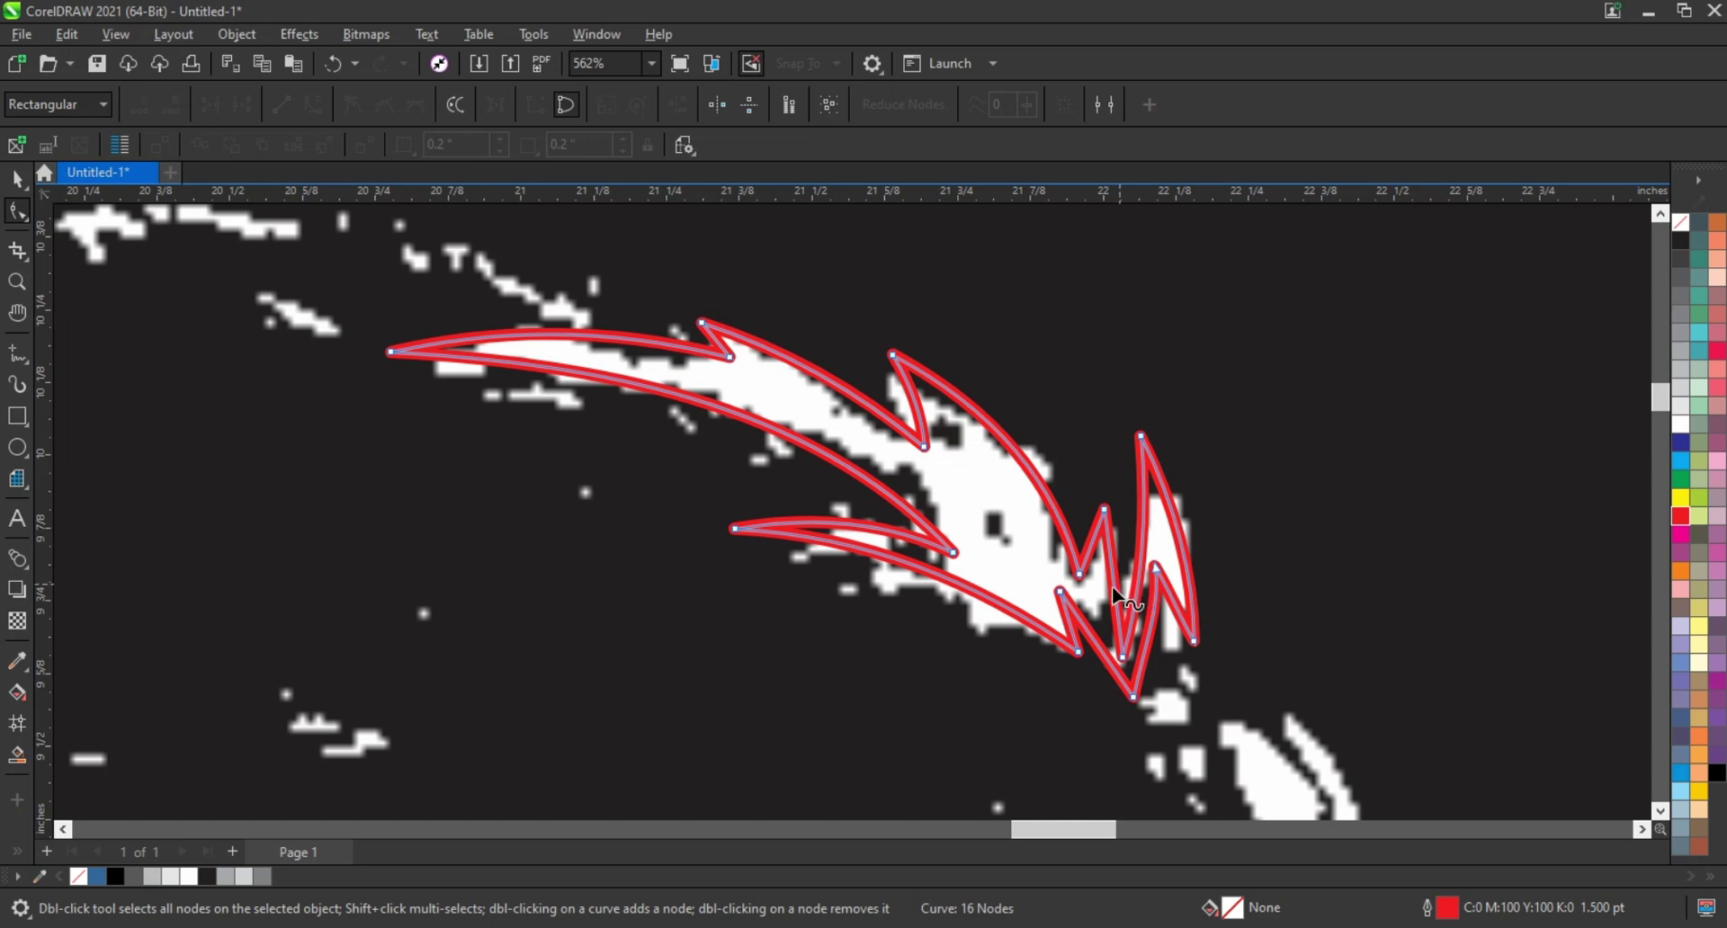
left_click(1125, 639)
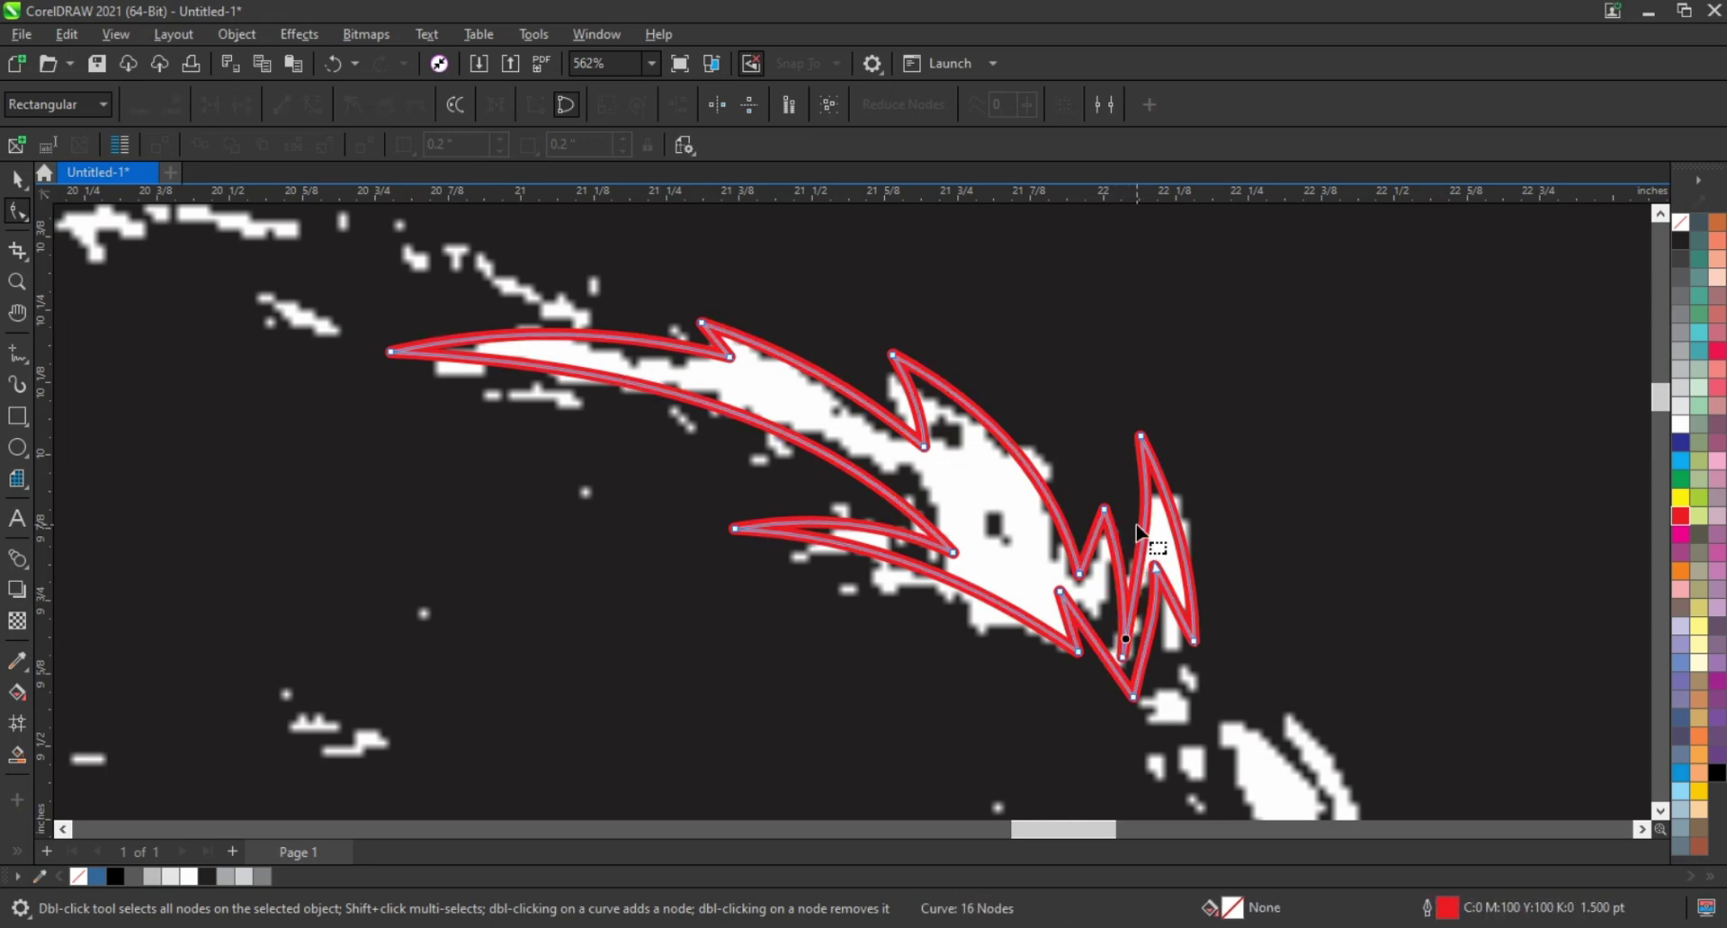
left_click_drag(1131, 693, 1118, 722)
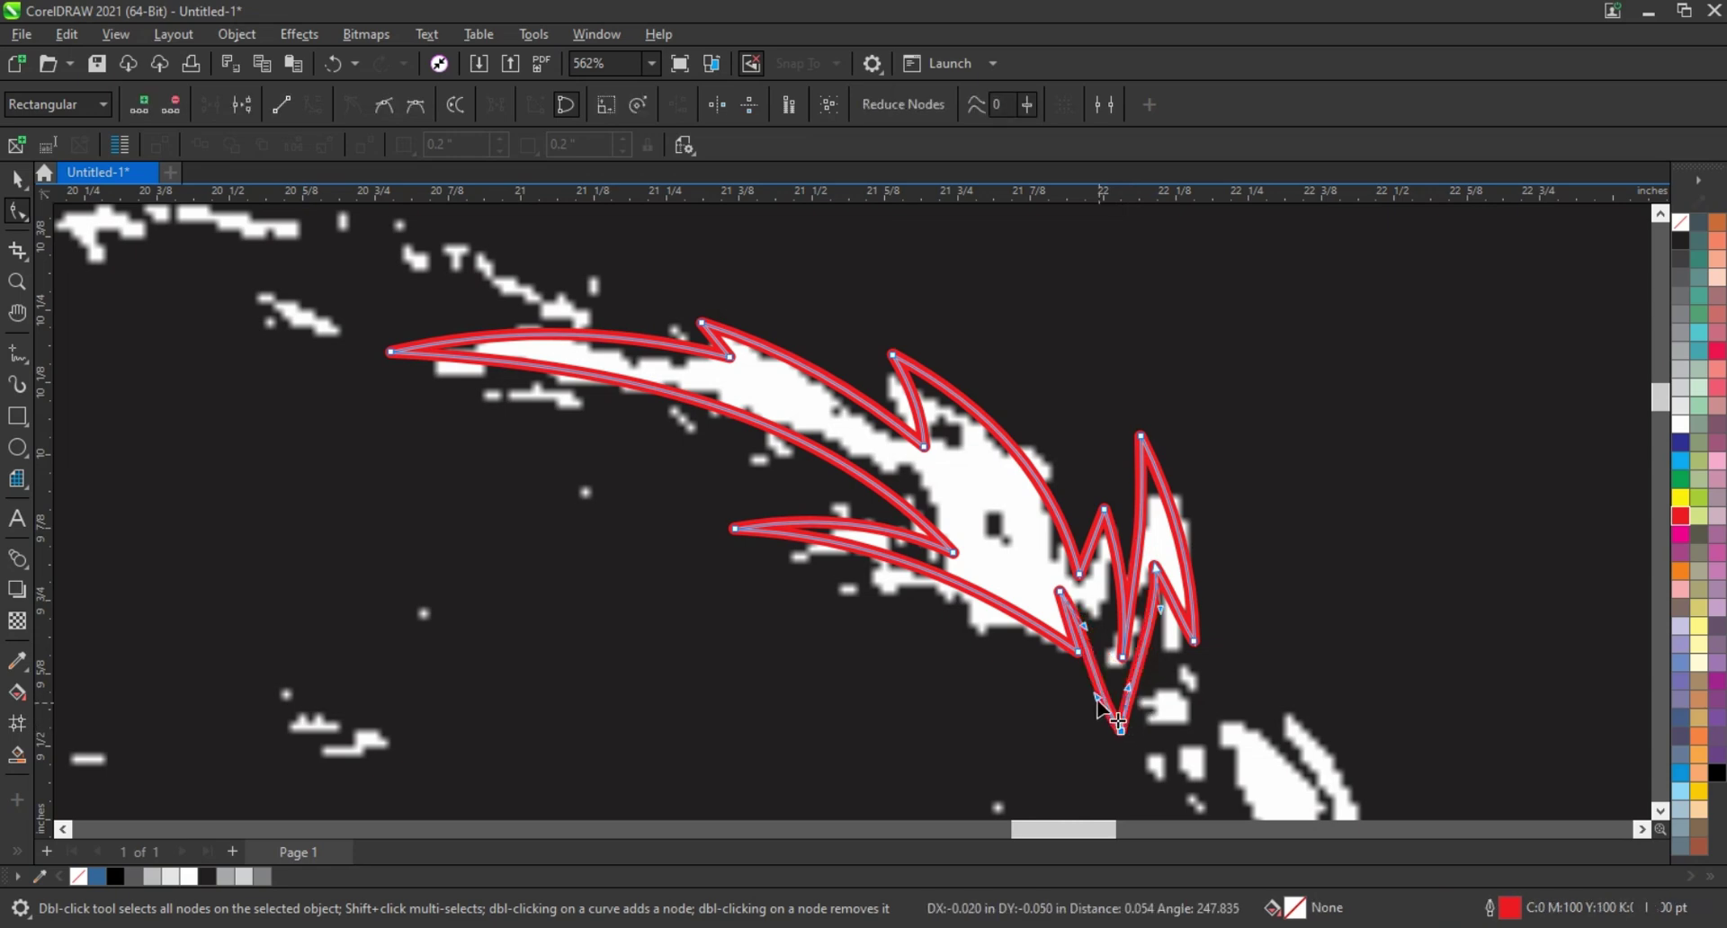
left_click(1142, 670)
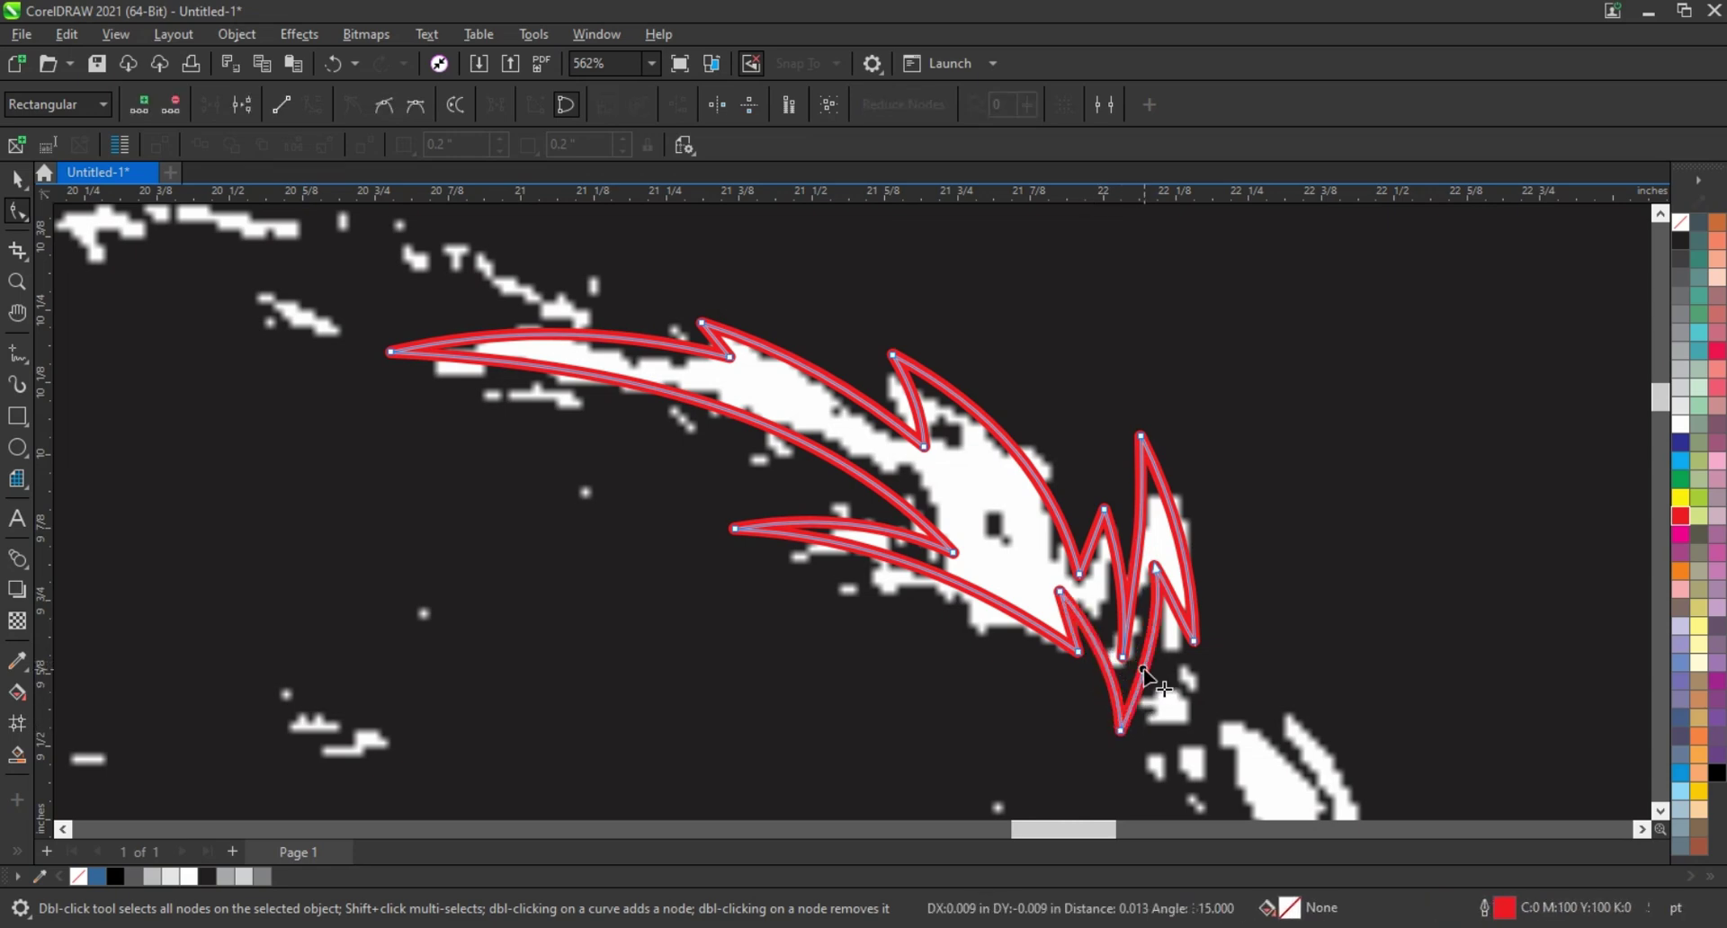
Step: Fill the traced hair shape with red and deselect it
key("space")
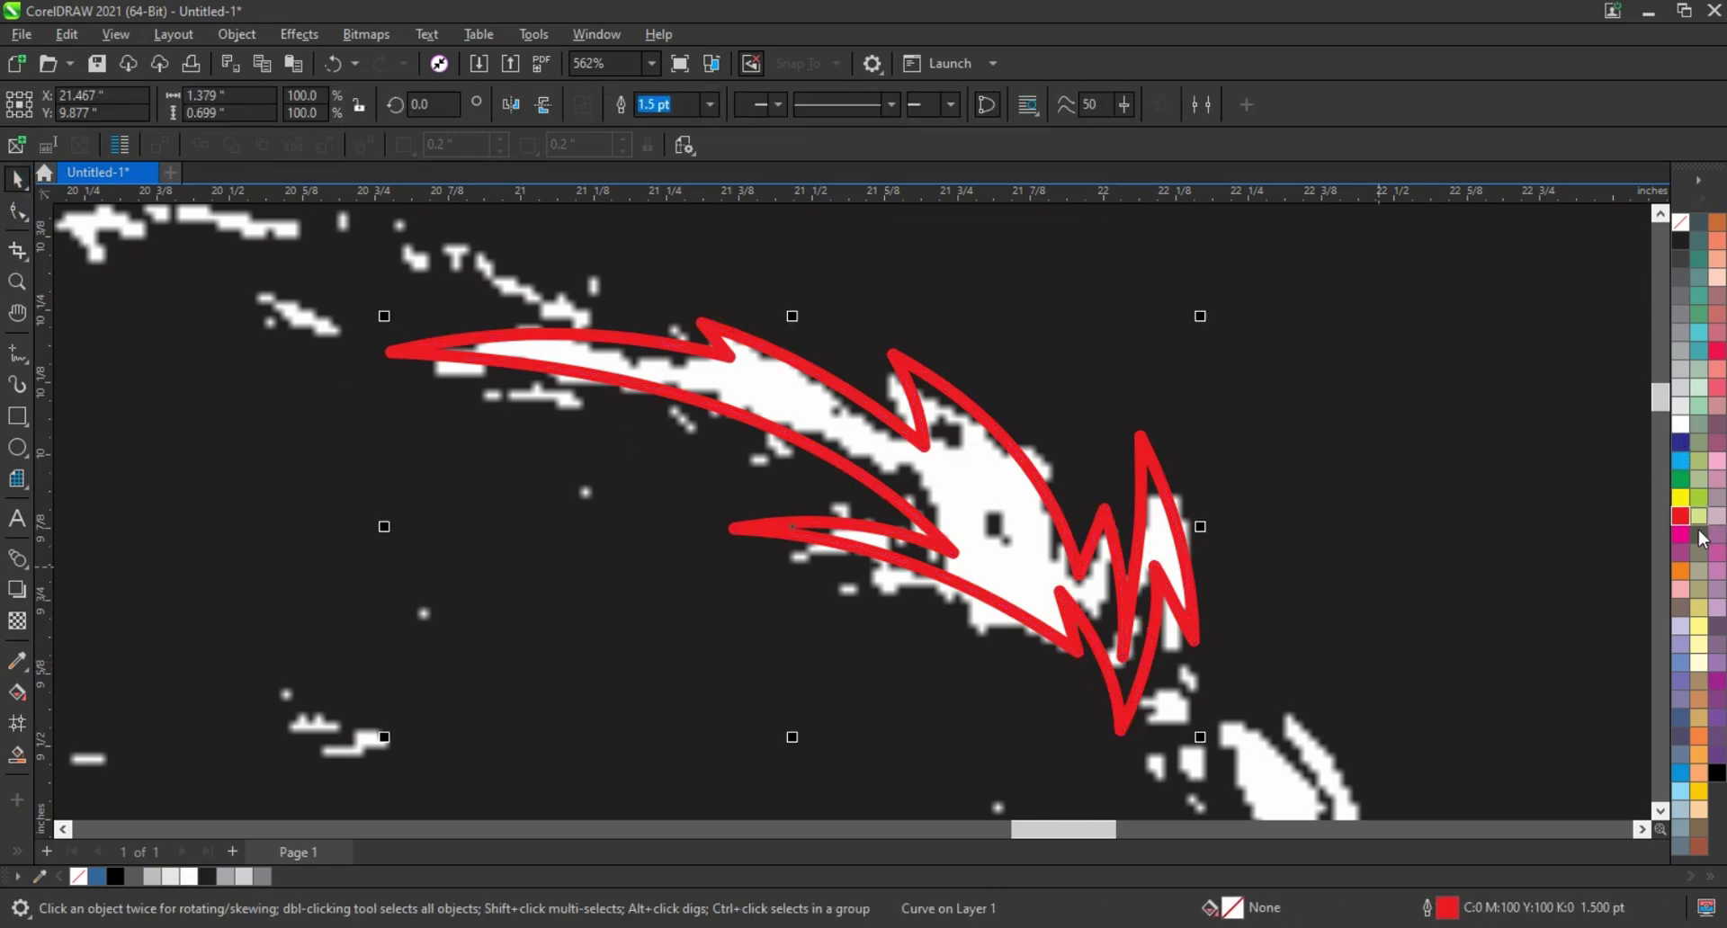
scroll(548, 360, "down", 8)
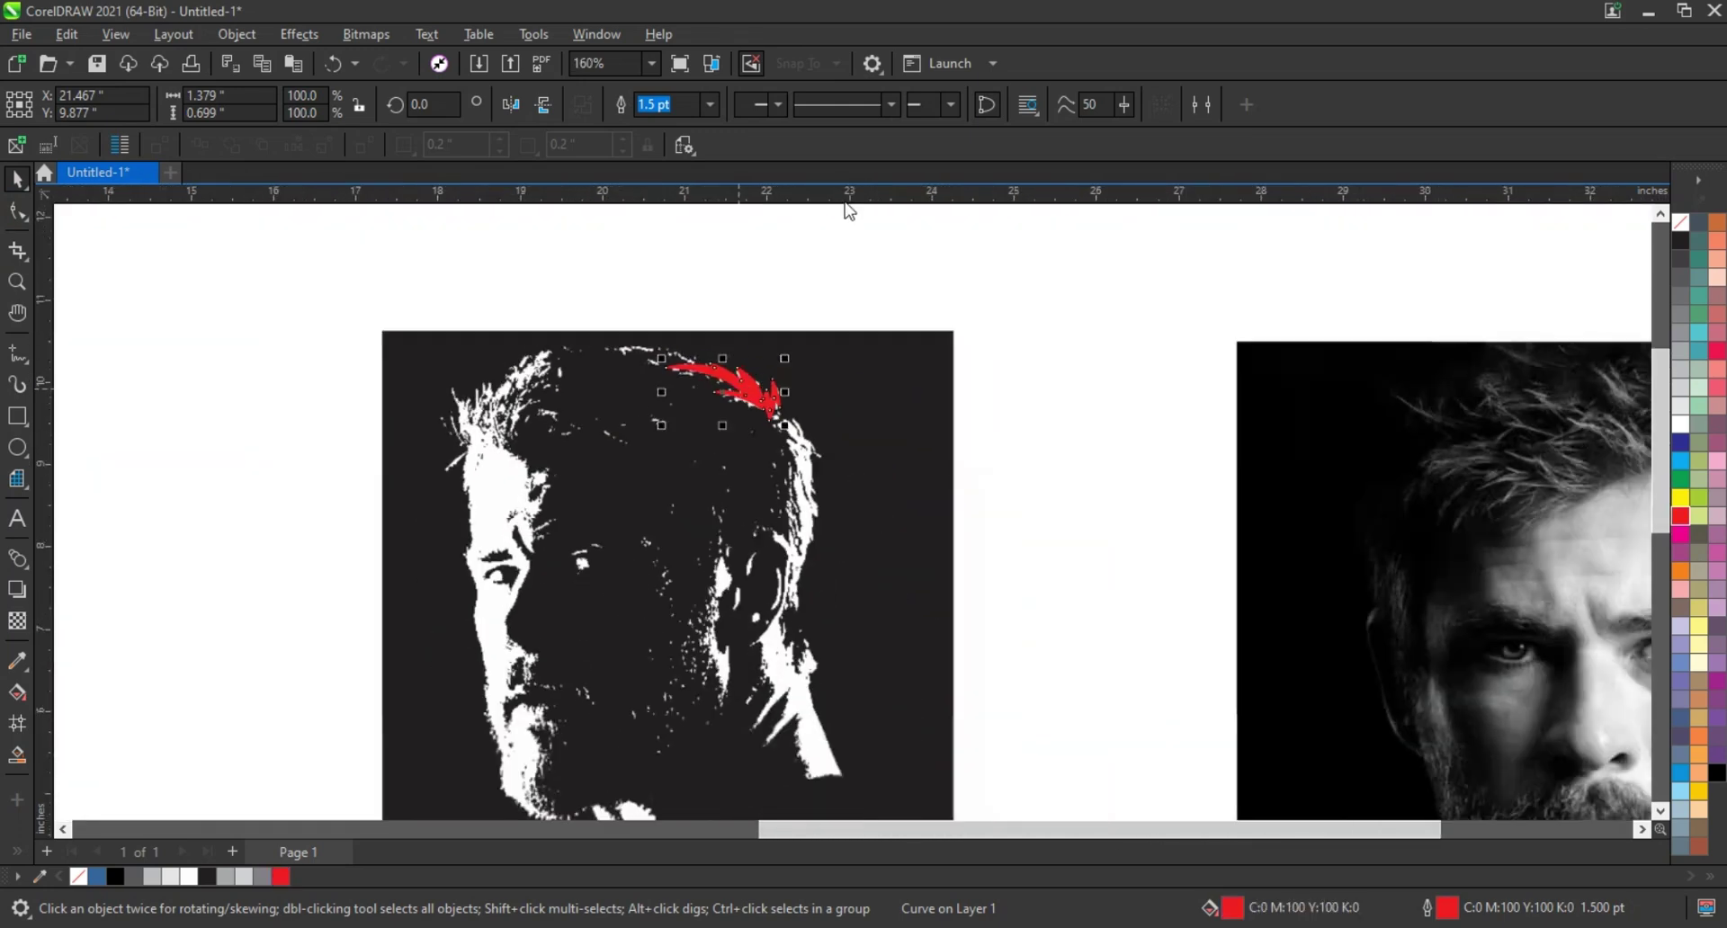
left_click(657, 312)
Step: Trace the outer edge of the hair highlight at the back of the head with a jagged straight-segment outline down past the ear
left_click(16, 281)
left_click_drag(665, 354, 863, 585)
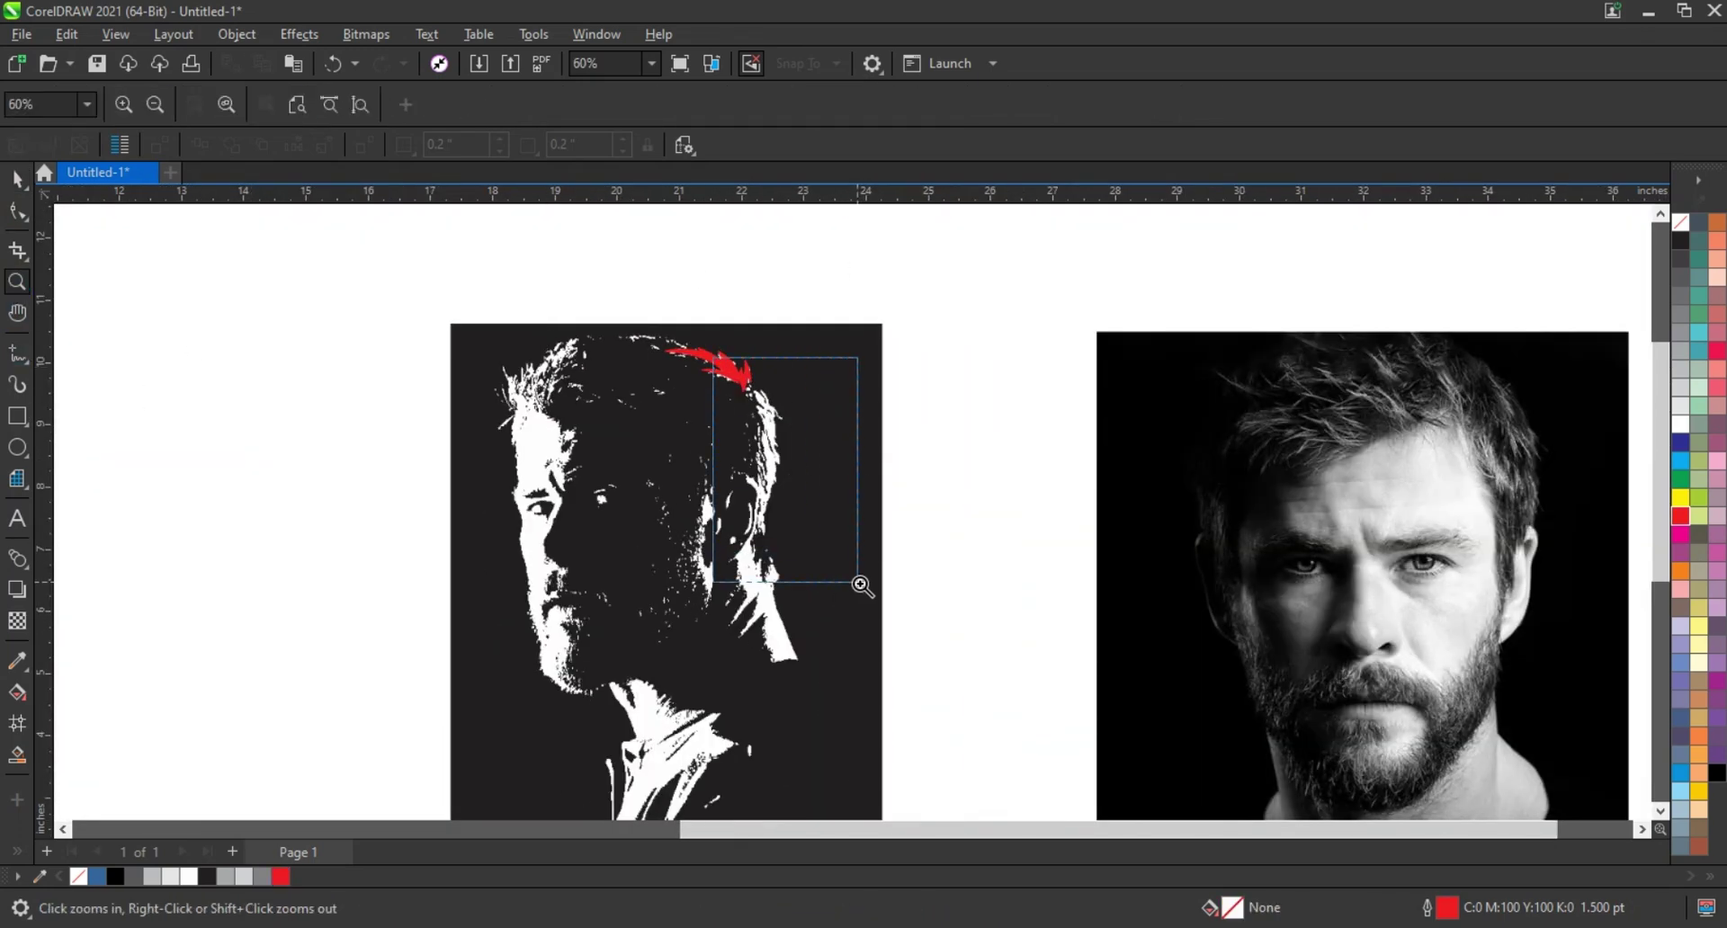
left_click_drag(555, 244, 1023, 762)
left_click(16, 354)
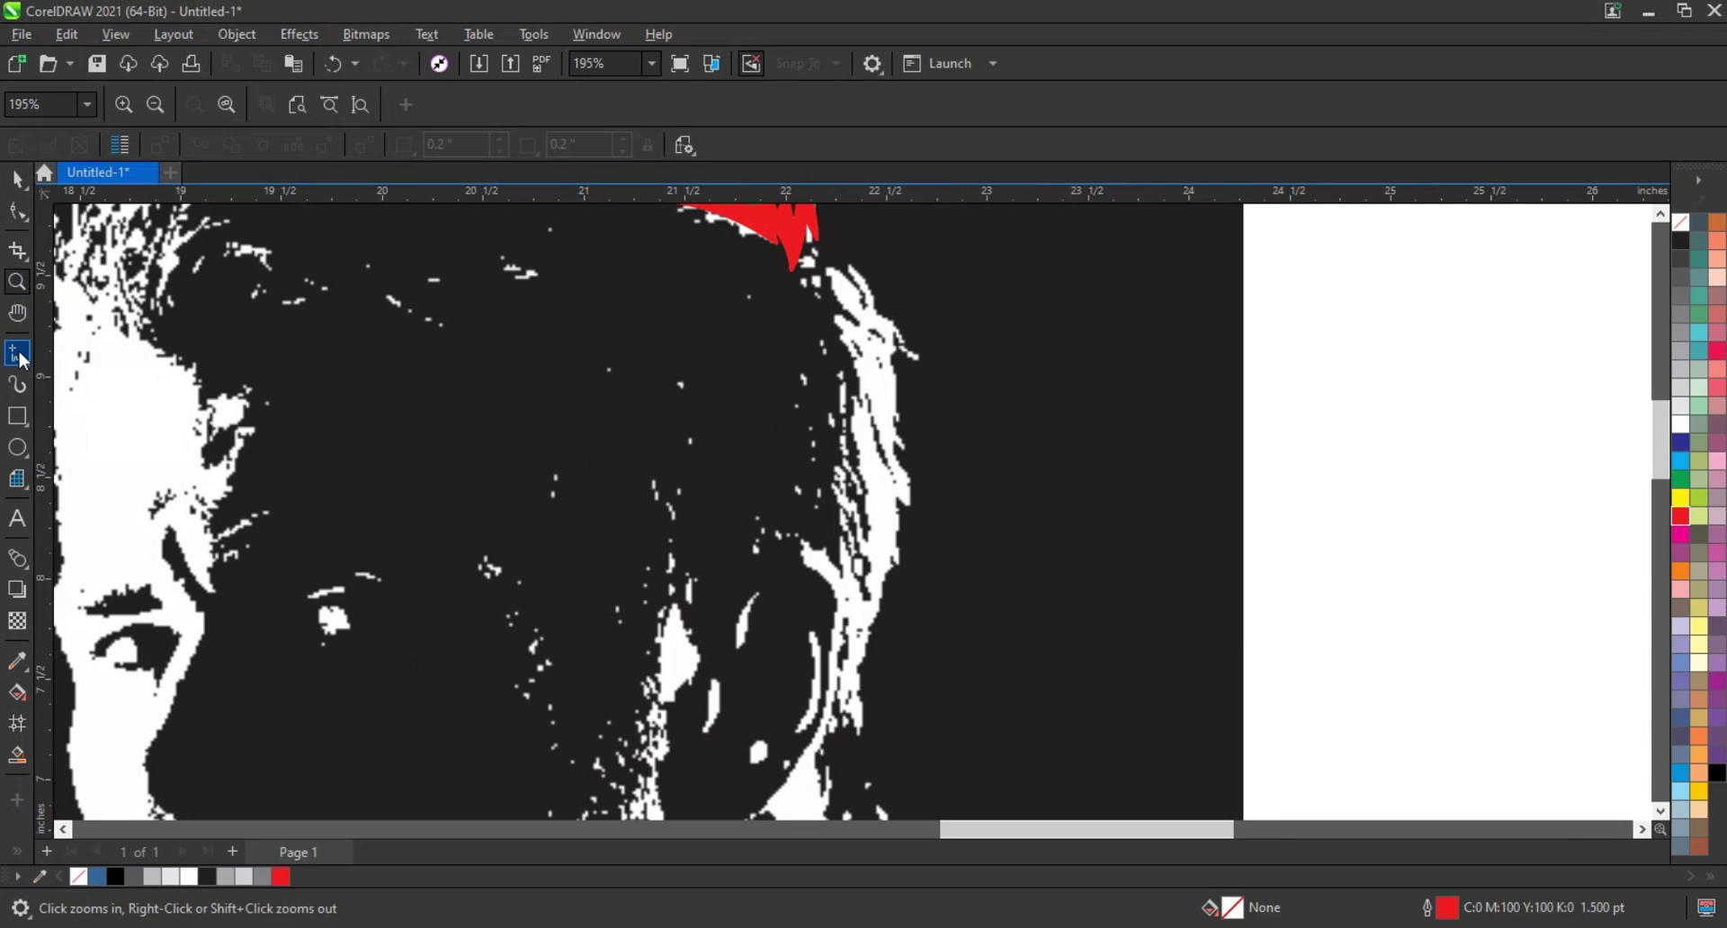
left_click(853, 262)
double_click(919, 393)
double_click(886, 350)
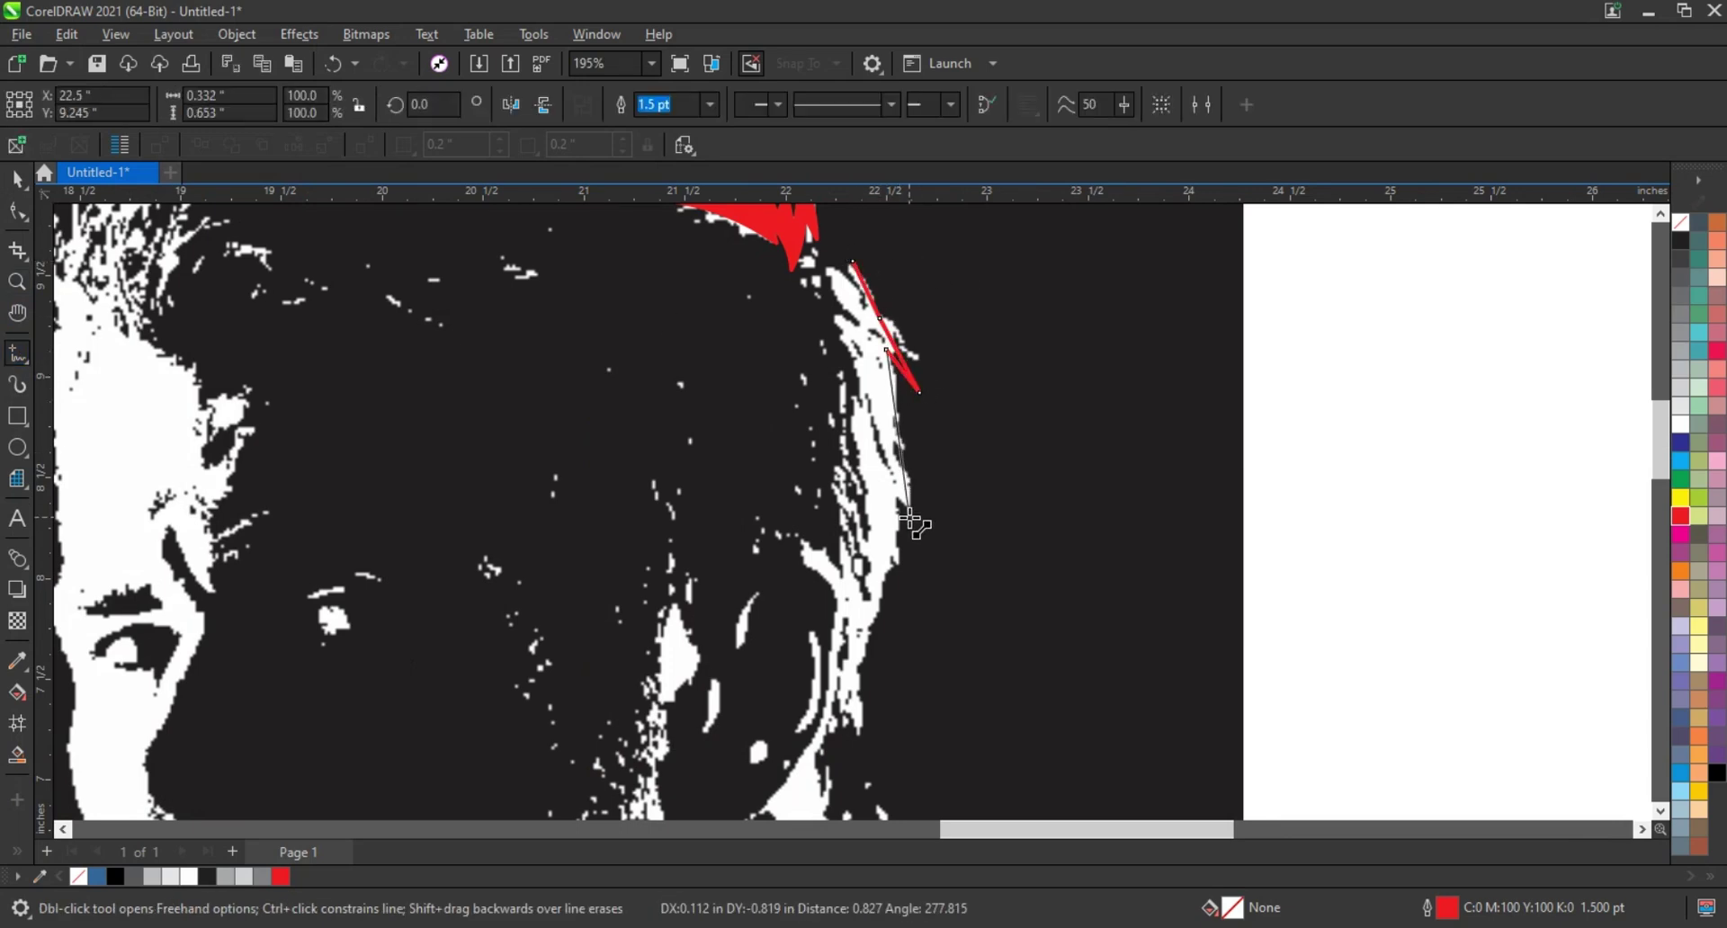
double_click(851, 749)
double_click(839, 674)
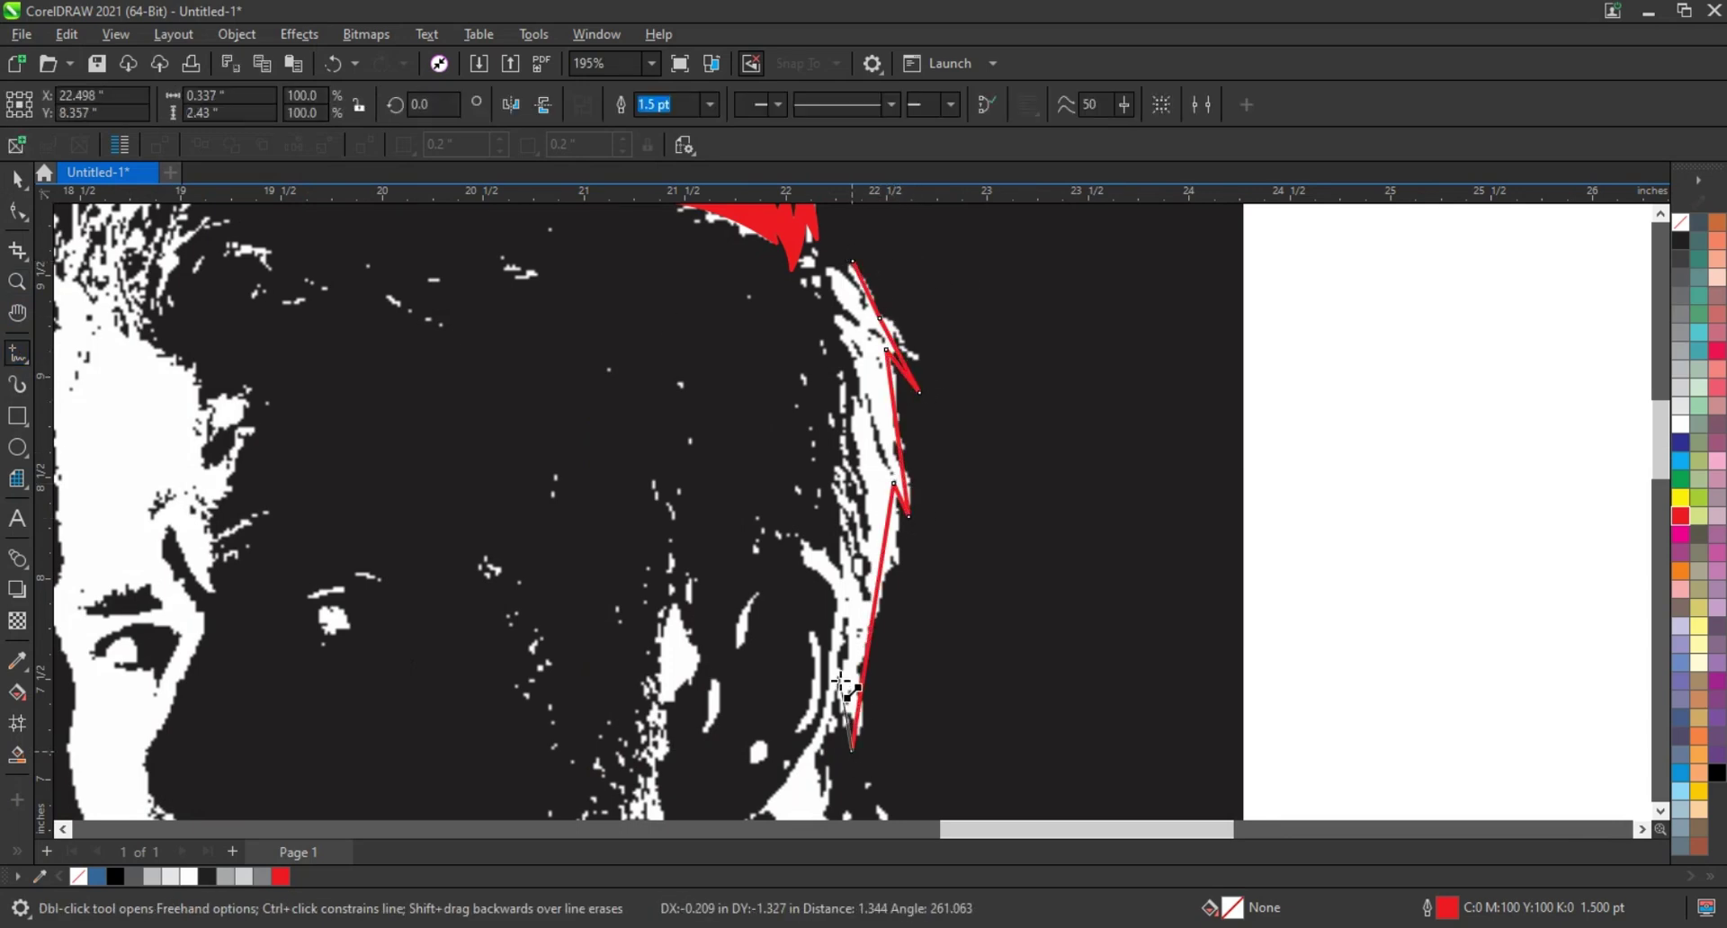
Step: Trace the inner edge of the back hair highlight upward with pointed spikes and close the outline, about 0.64 by 2.54 inches
double_click(808, 771)
double_click(843, 593)
double_click(796, 537)
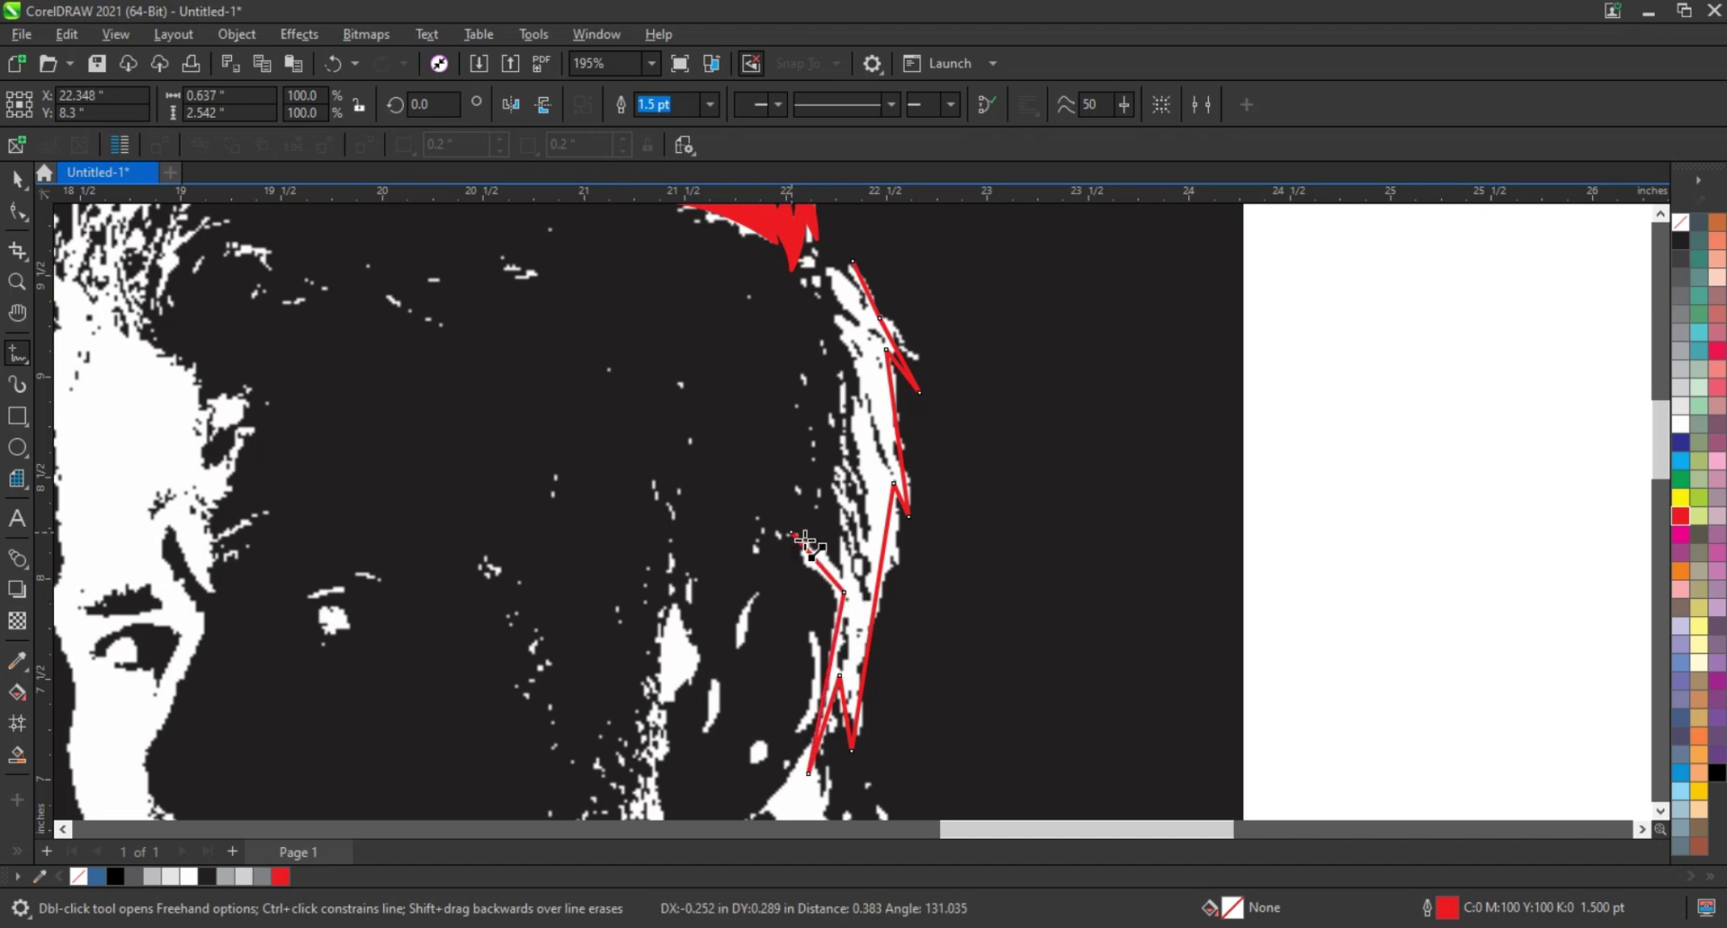
double_click(857, 496)
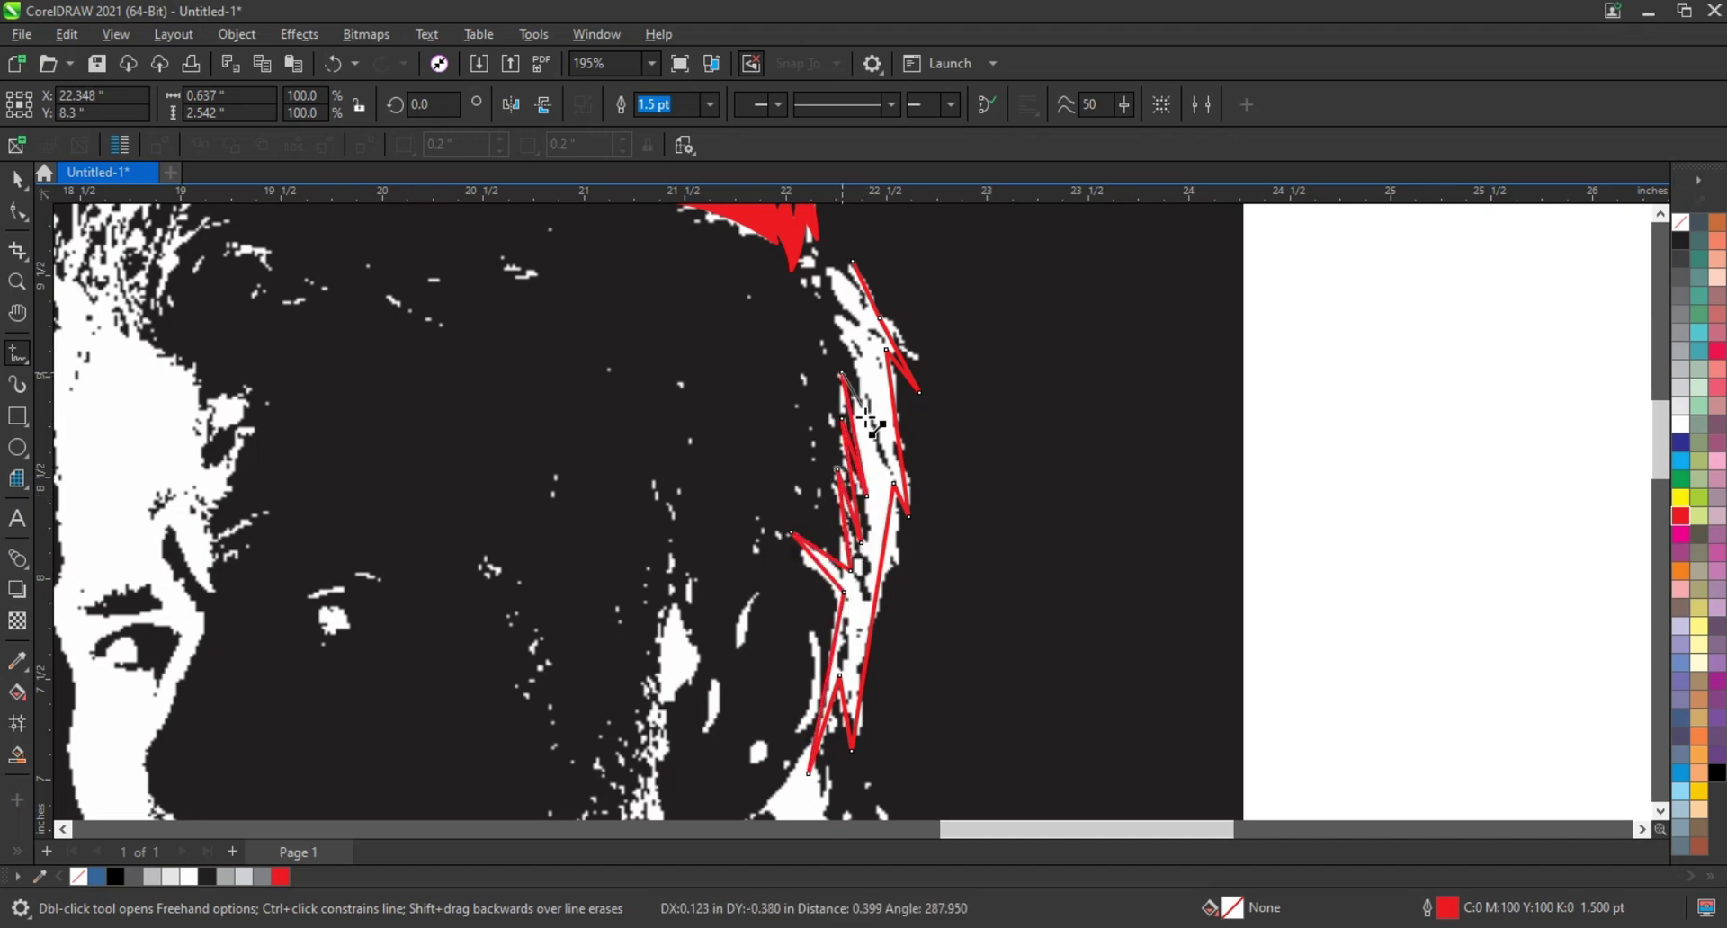
double_click(866, 345)
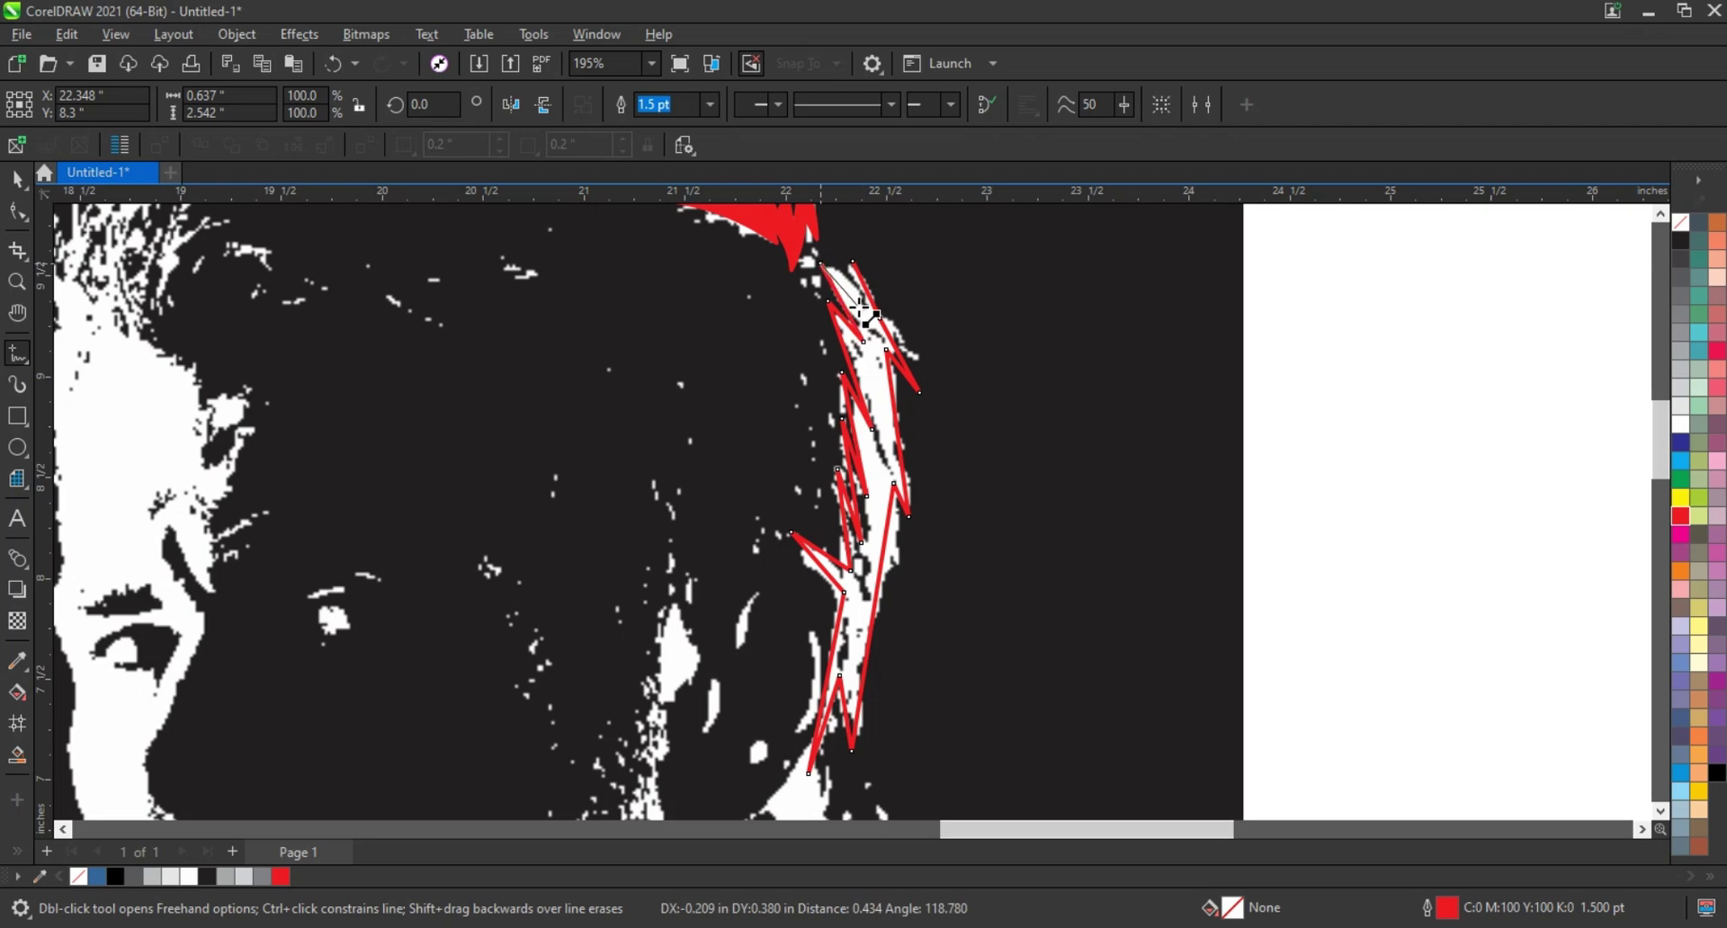
left_click(852, 264)
Step: Bend the upper segments of the back hair outline into curved, tapered strands that follow the highlight
scroll(730, 360, "down", 1)
key("F10")
left_click_drag(483, 262, 931, 660)
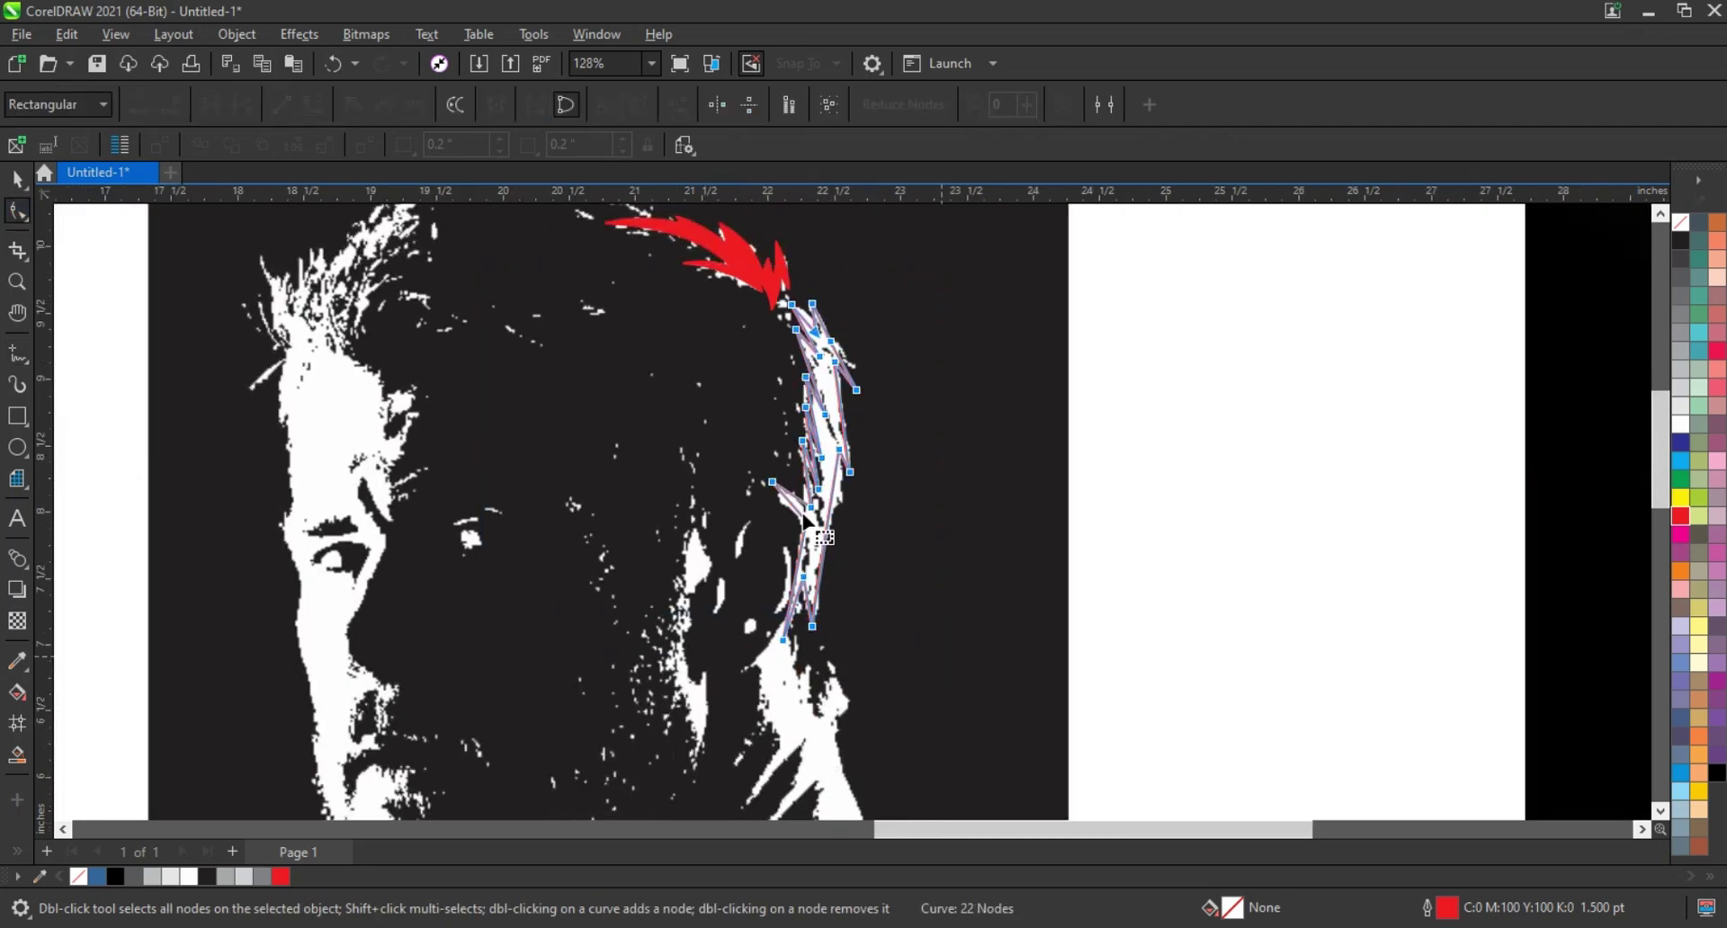
scroll(752, 402, "up", 1)
left_click(17, 282)
scroll(868, 491, "down", 1)
left_click_drag(777, 284, 1023, 471)
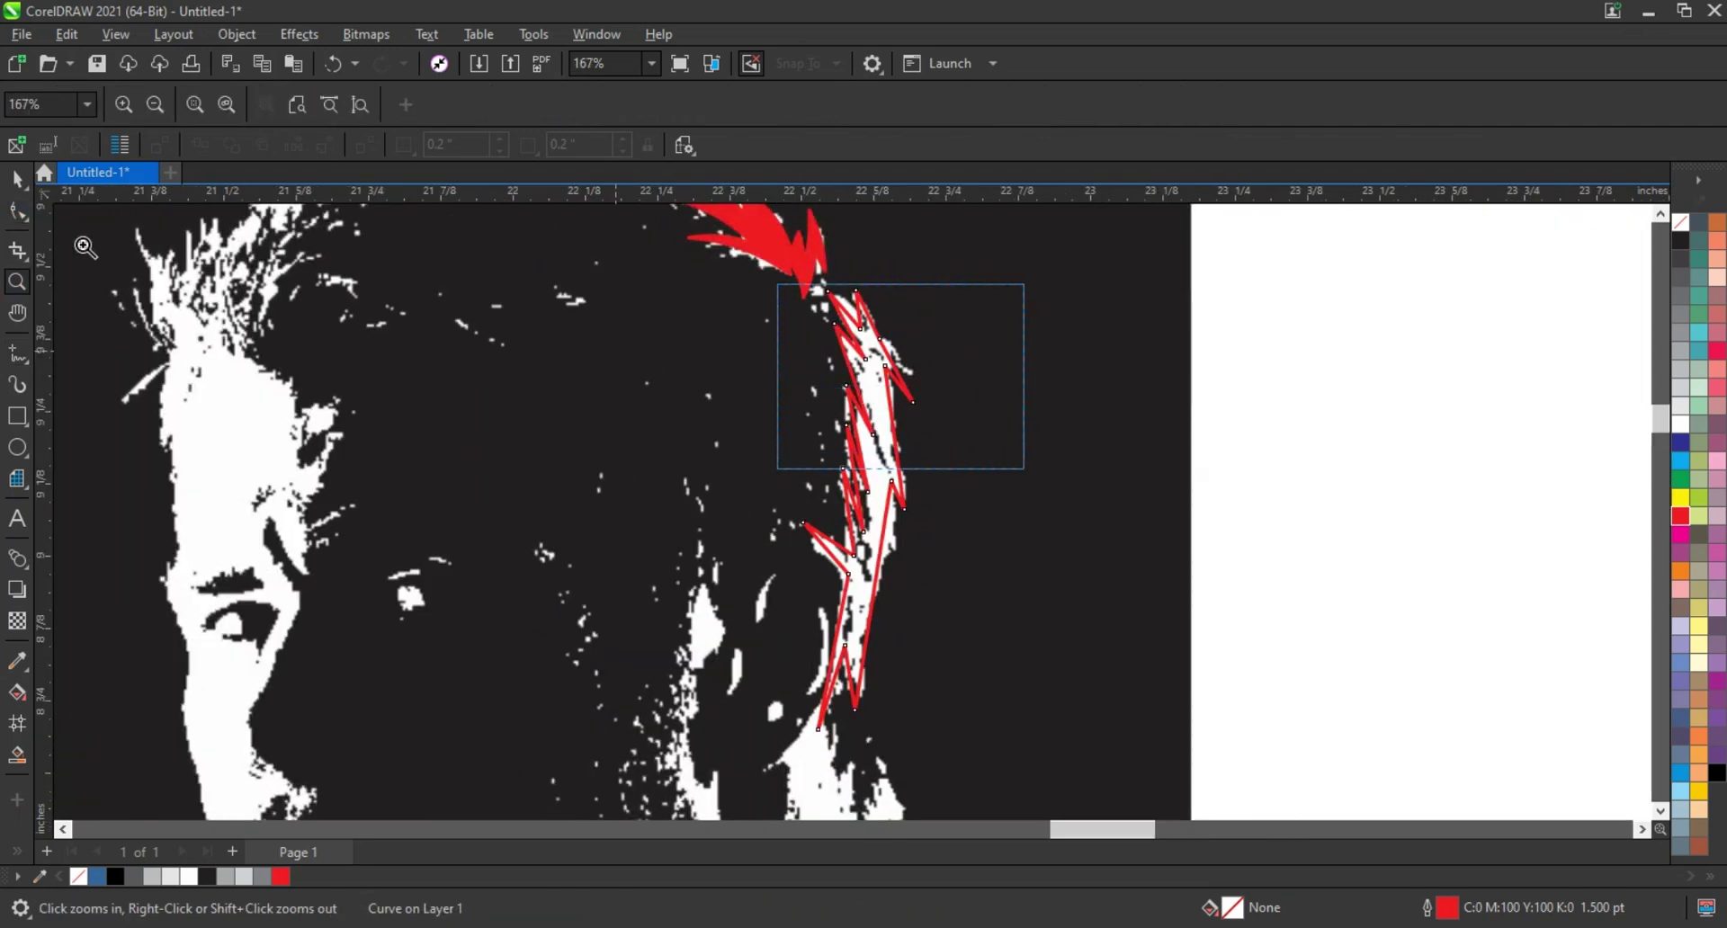
left_click(17, 211)
left_click_drag(671, 298, 727, 293)
left_click_drag(814, 441, 852, 449)
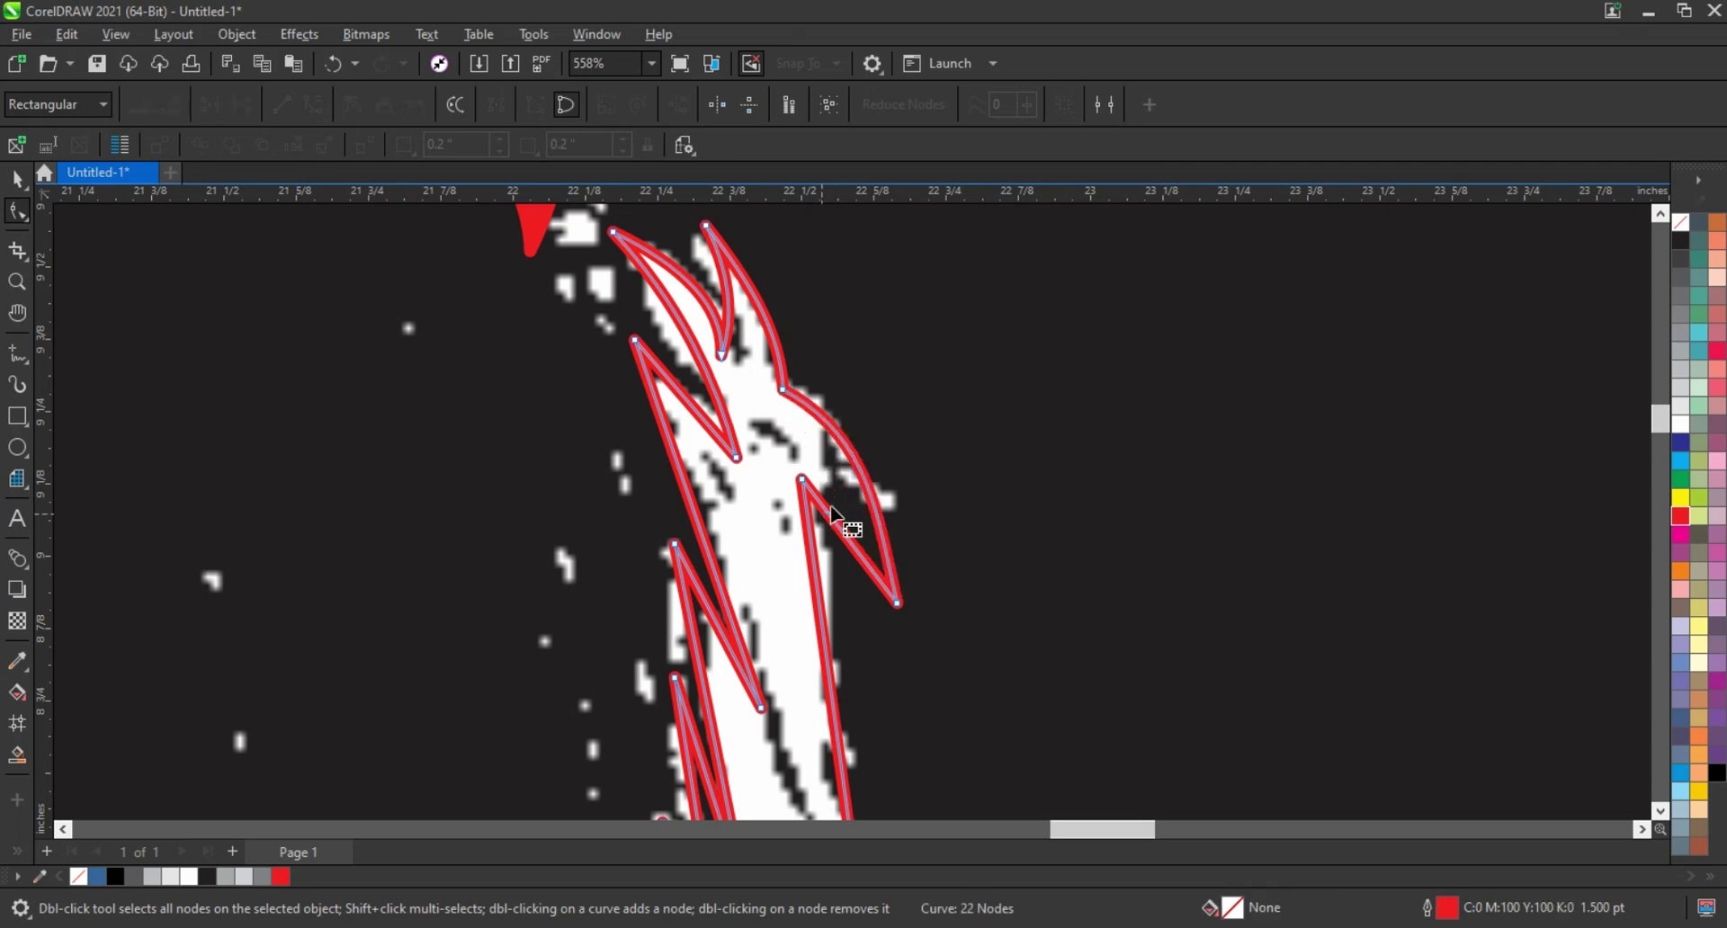
left_click_drag(833, 520, 844, 504)
left_click_drag(812, 566, 785, 616)
Step: Curve the segments of the inner spikes along the middle of the back hair outline
scroll(882, 661, "down", 2)
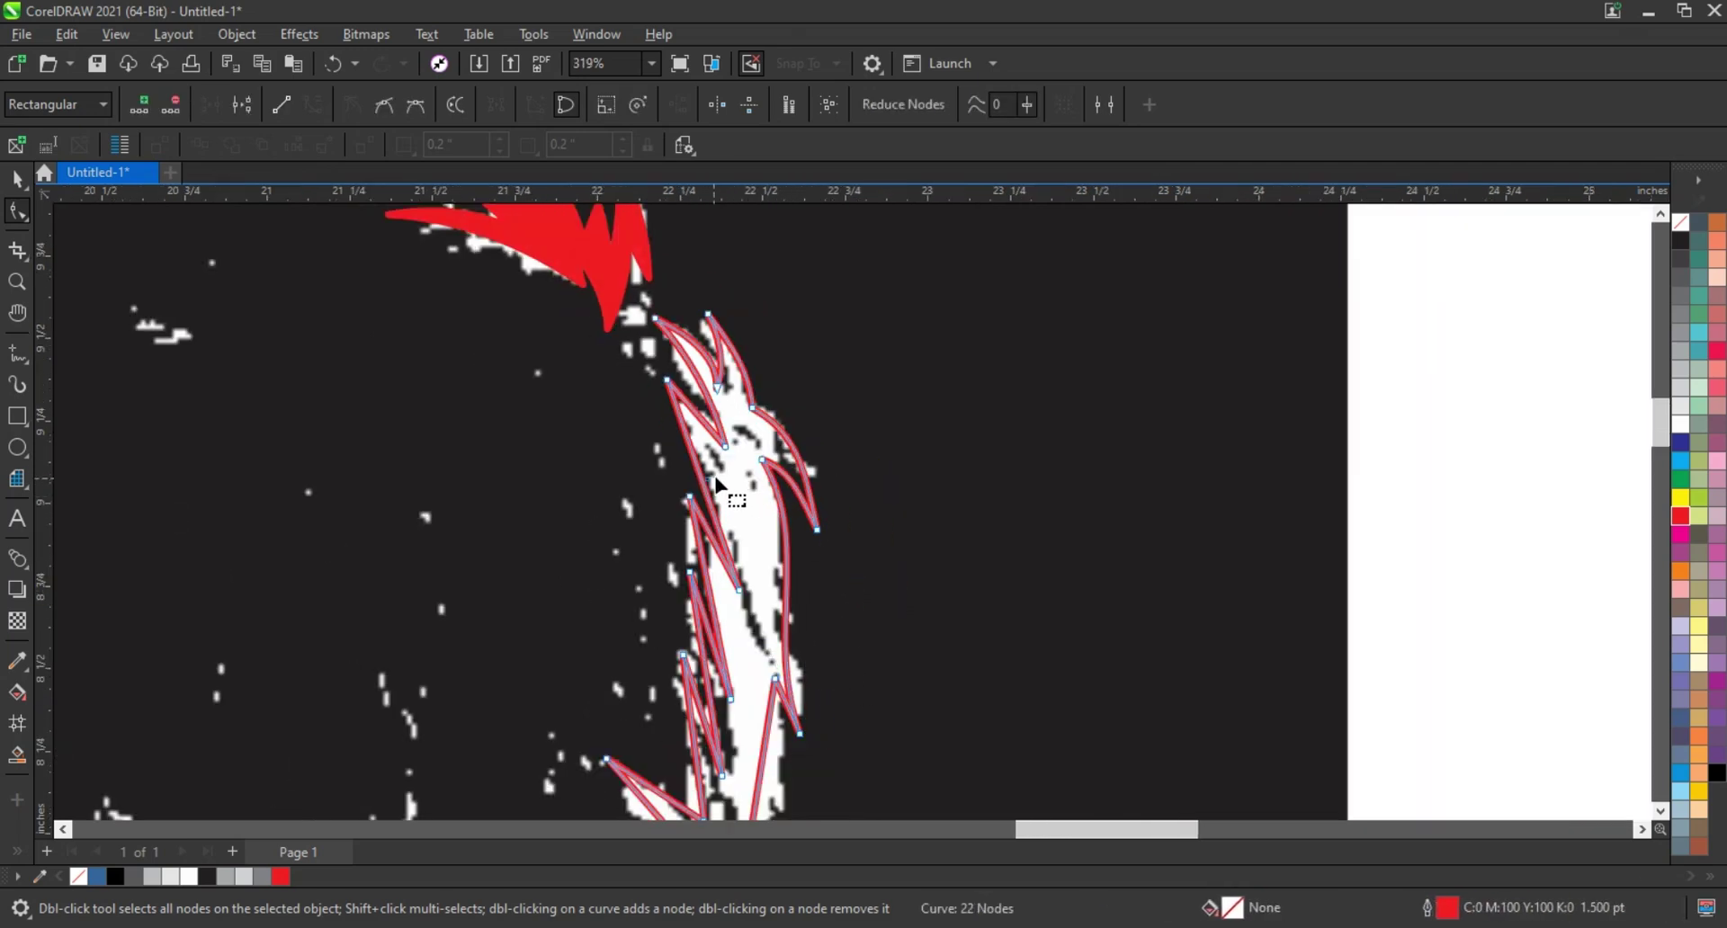
left_click_drag(702, 478, 714, 478)
left_click_drag(710, 536, 719, 532)
left_click_drag(709, 593, 720, 594)
left_click_drag(708, 630, 699, 738)
Step: Curve the long outer segment, the two lower tips and the small spike above the ear on the back hair outline
scroll(662, 284, "down", 2)
left_click(17, 281)
left_click_drag(620, 462, 837, 672)
left_click(18, 211)
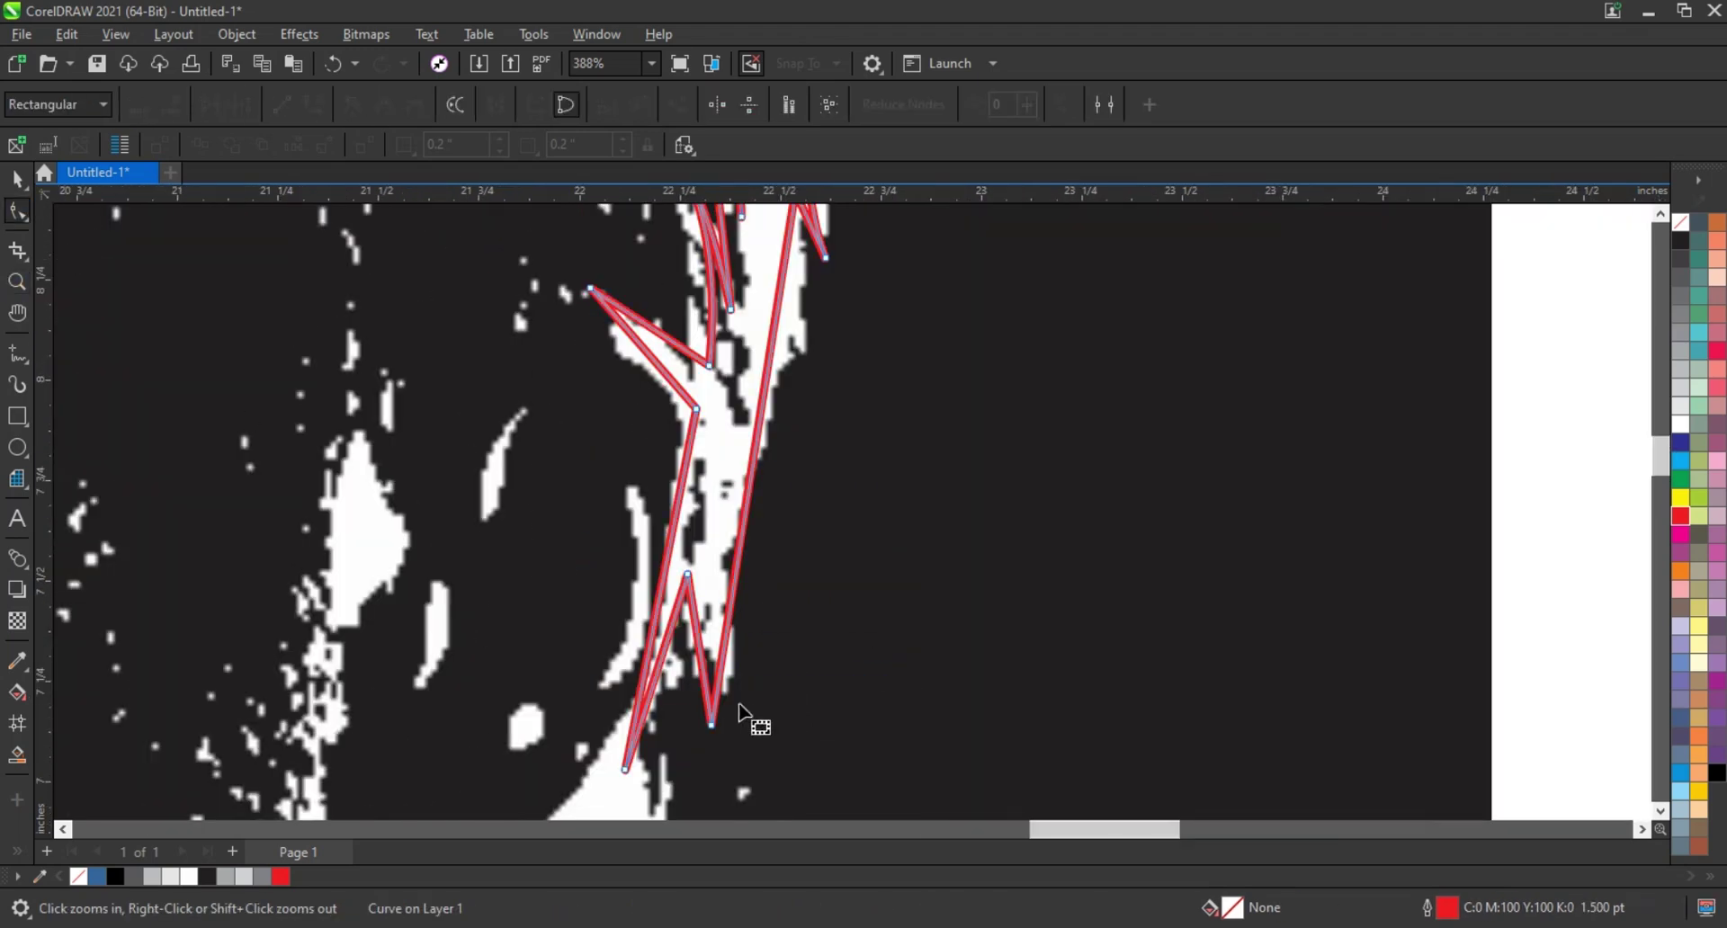
left_click(711, 726)
left_click_drag(767, 370, 794, 426)
left_click_drag(739, 548, 705, 562)
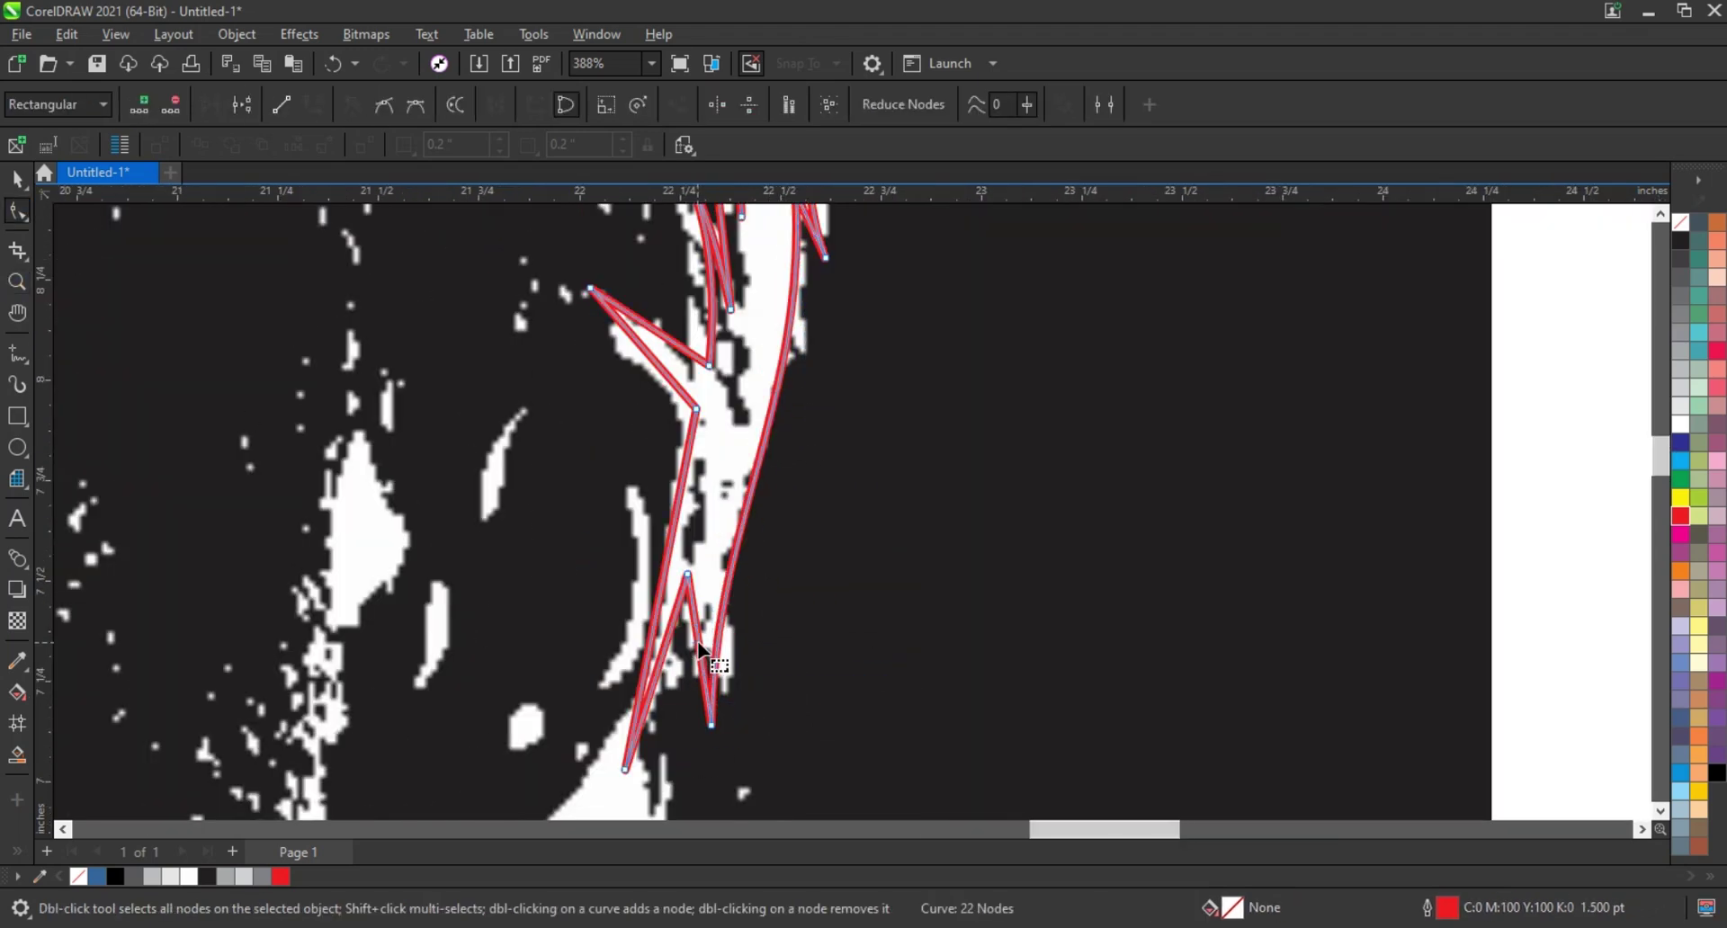
left_click_drag(698, 641, 670, 620)
left_click_drag(659, 351, 665, 347)
scroll(787, 460, "down", 3)
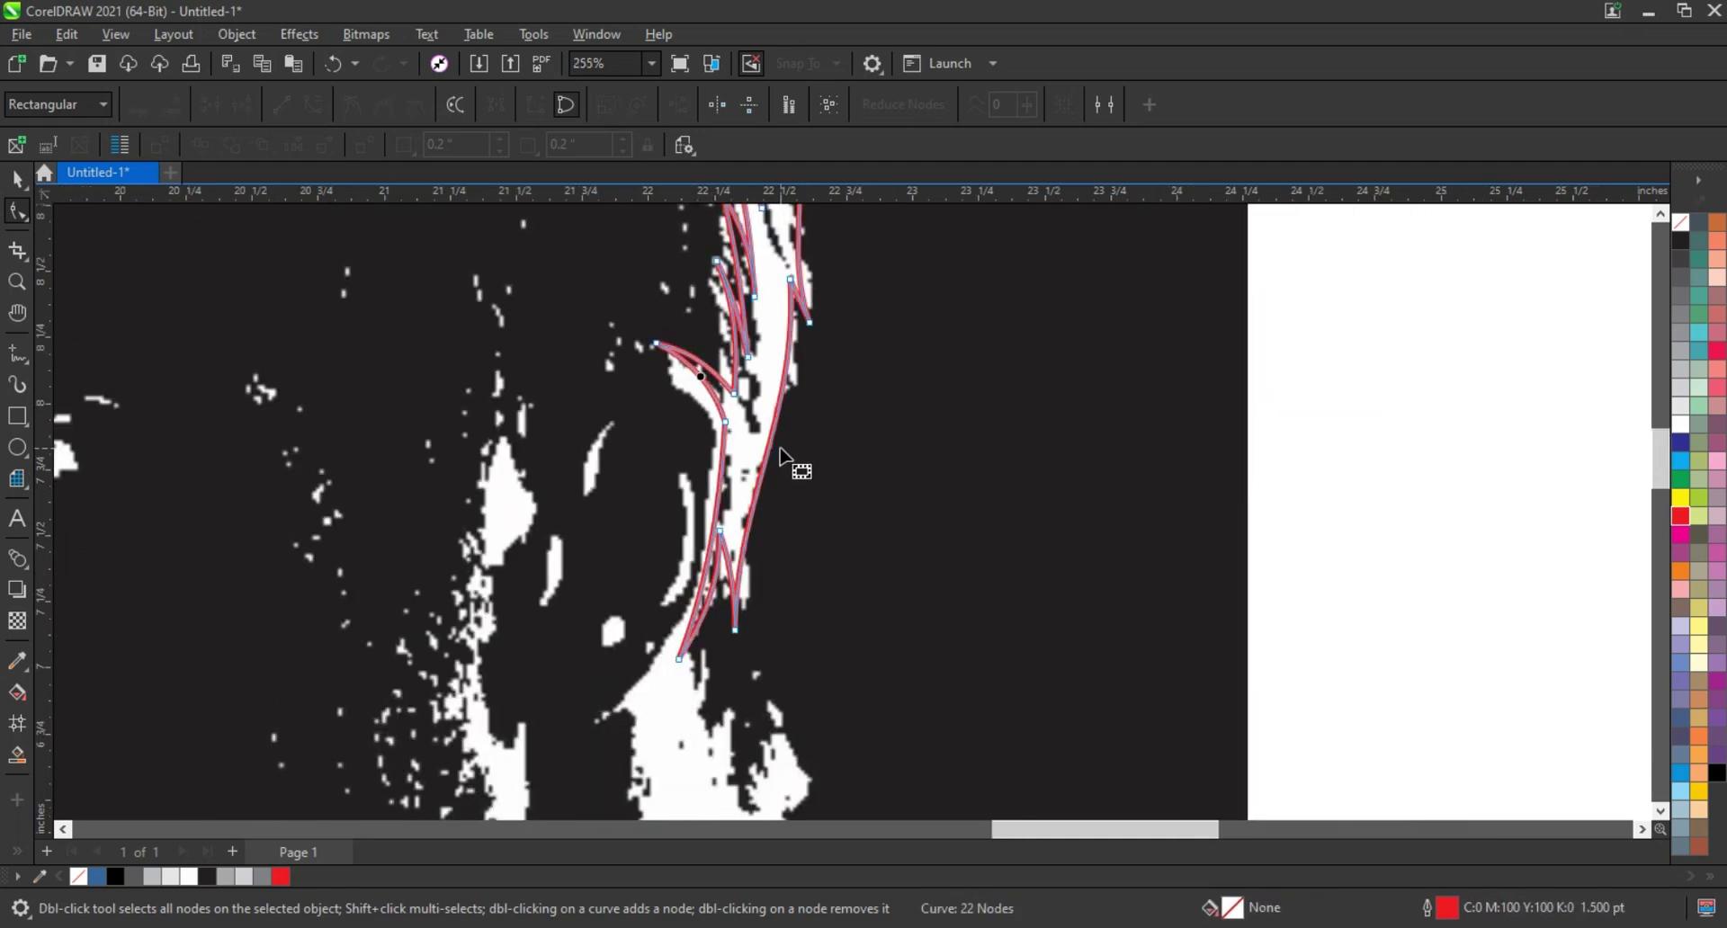
Step: Fill the back hair shape with red and deselect it
key("shift+F2")
key("space")
left_click(1682, 516)
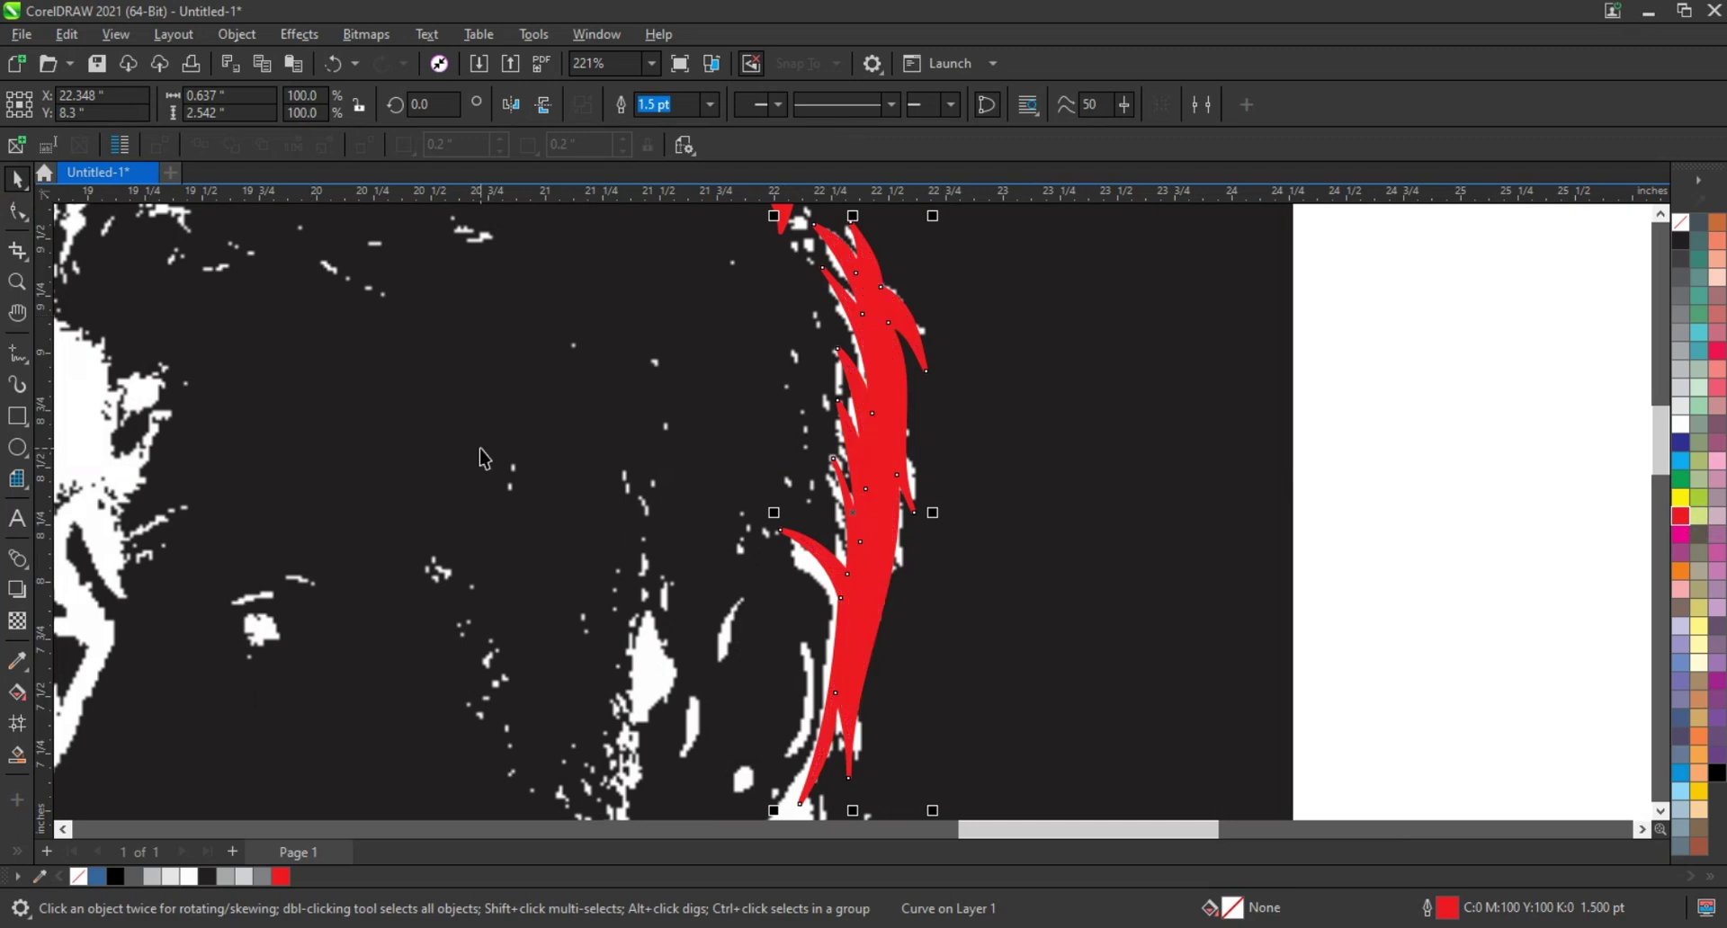
scroll(521, 457, "down", 3)
left_click(1009, 474)
scroll(911, 435, "down", 3)
left_click(620, 555)
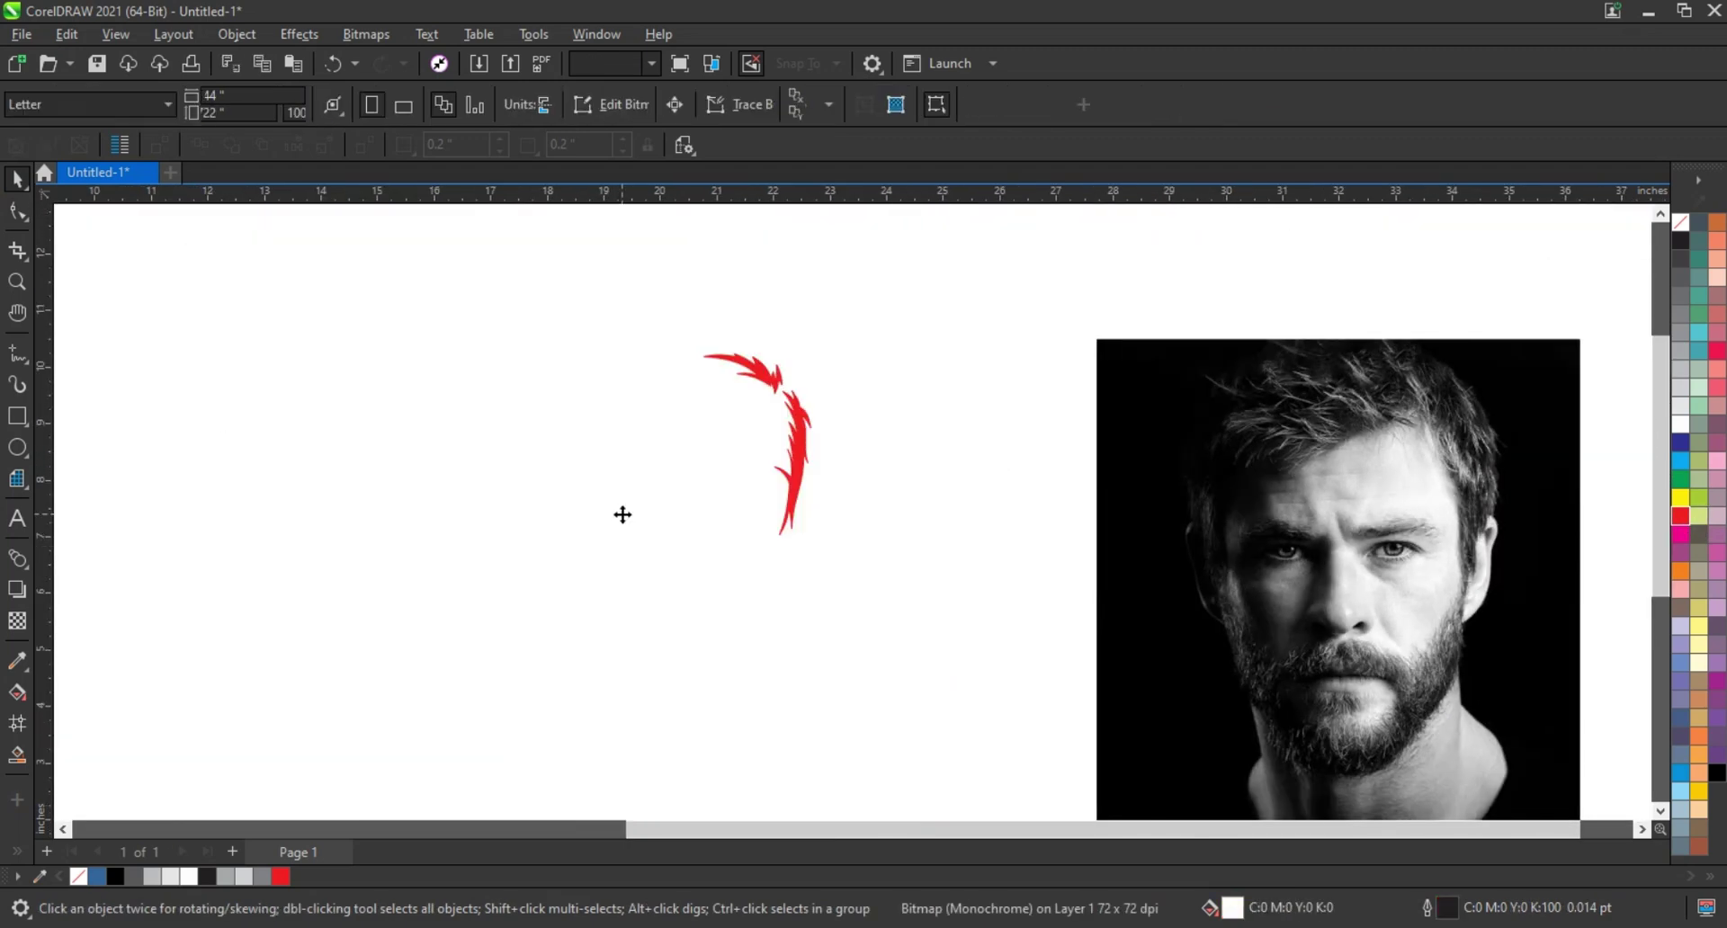
Step: Draw a straight two-node closed sliver about 0.94 inches long along the highlight at the top of the head
key("z")
left_click_drag(490, 324, 823, 454)
left_click(17, 354)
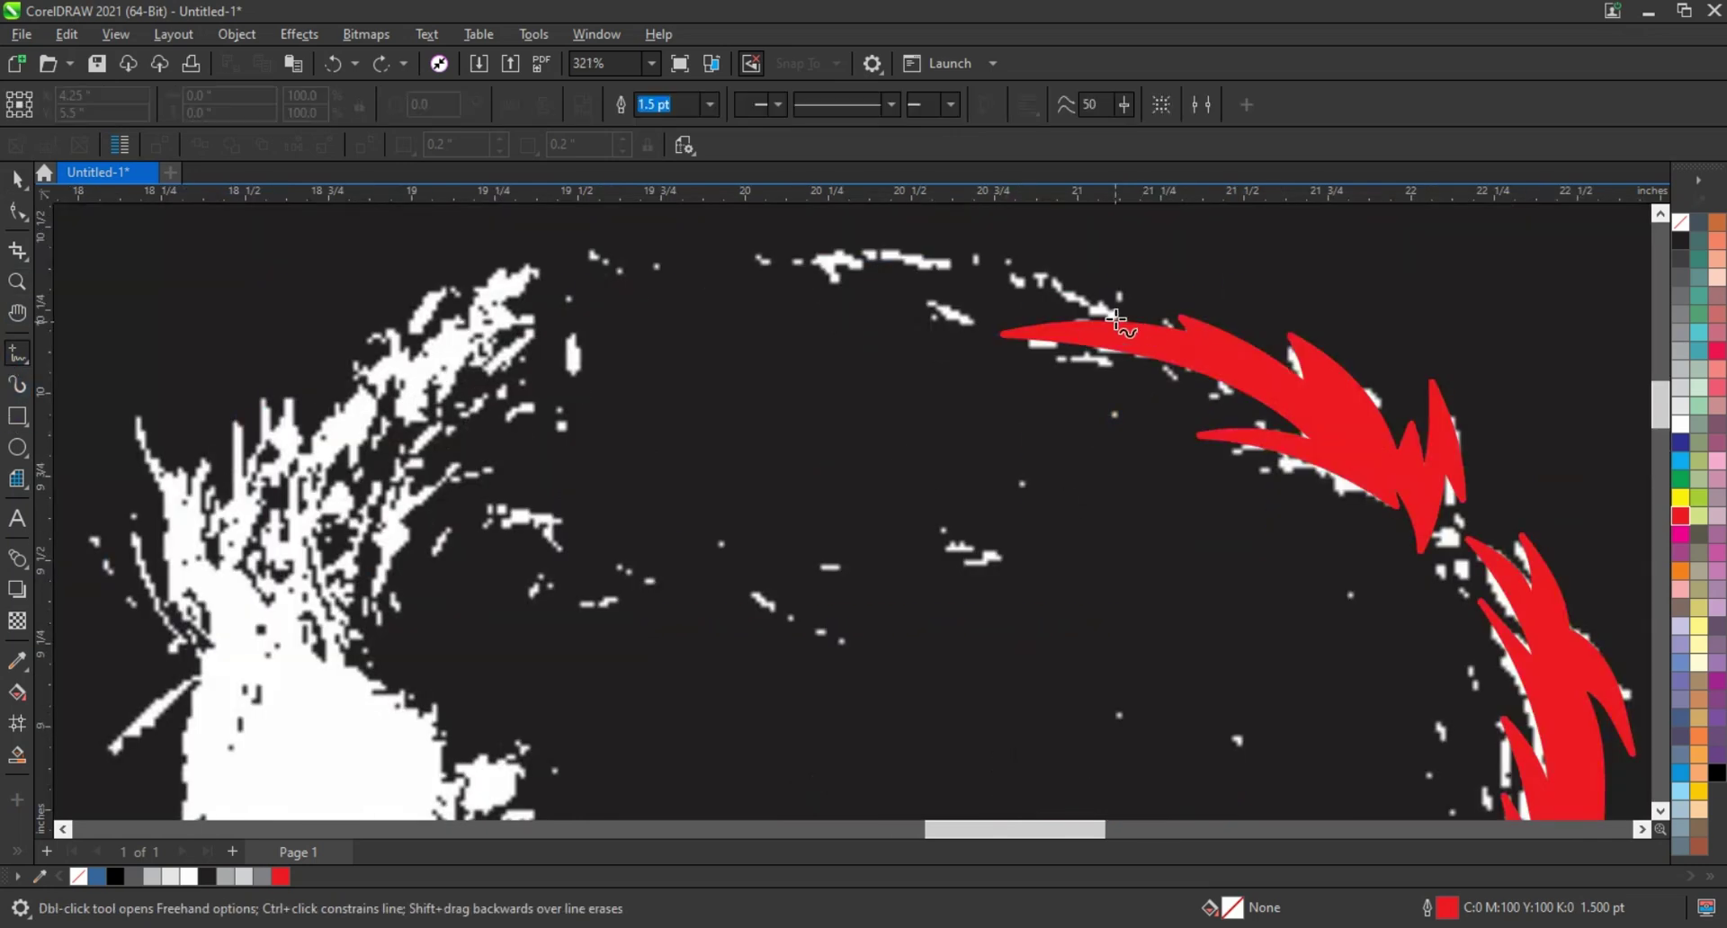
left_click(807, 259)
key("F10")
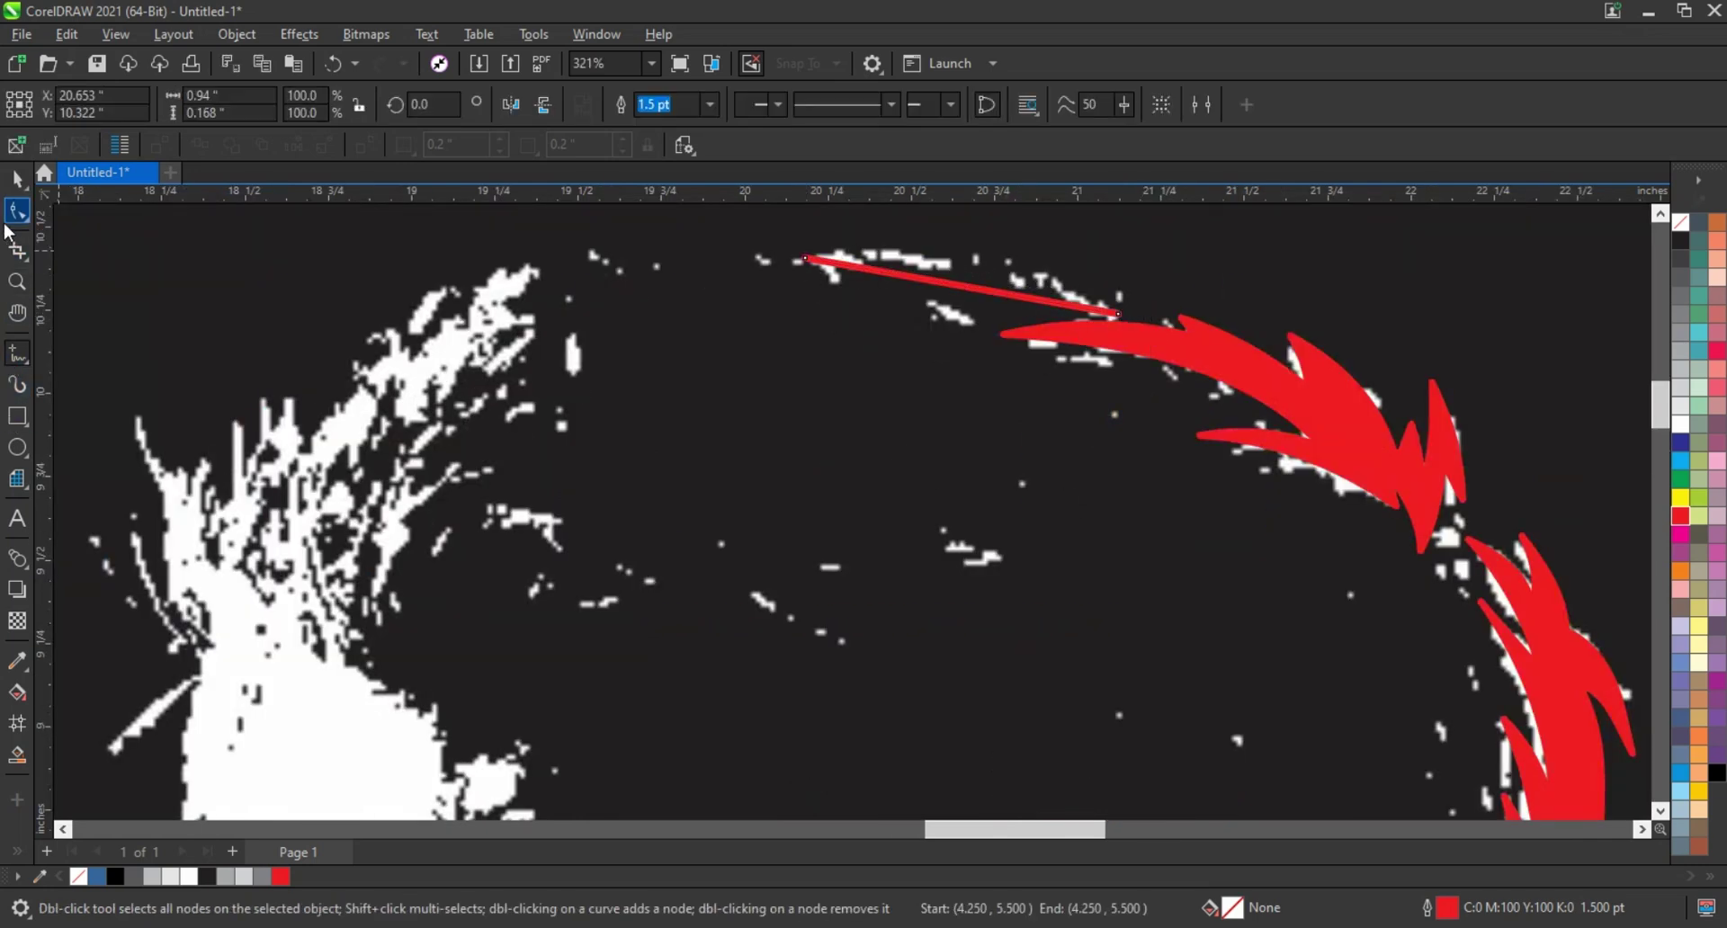
Step: Bend both segments of the sliver upward into a thin tapered arc and fill it with red
key("shift+F2")
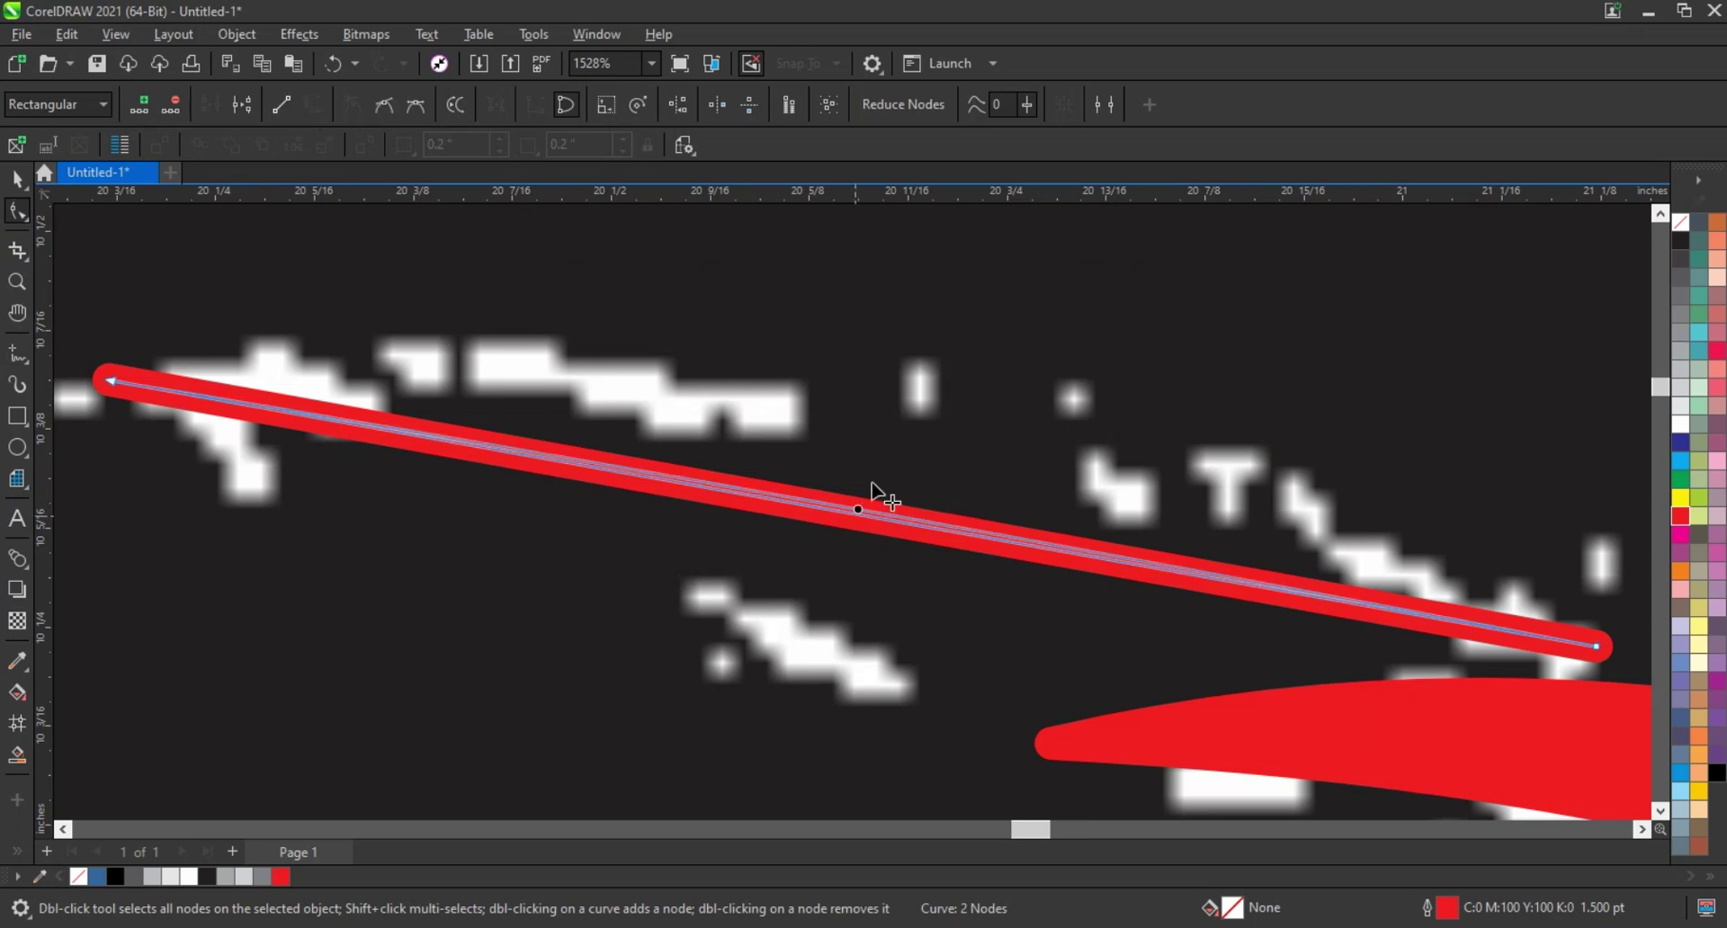
left_click_drag(879, 501, 896, 423)
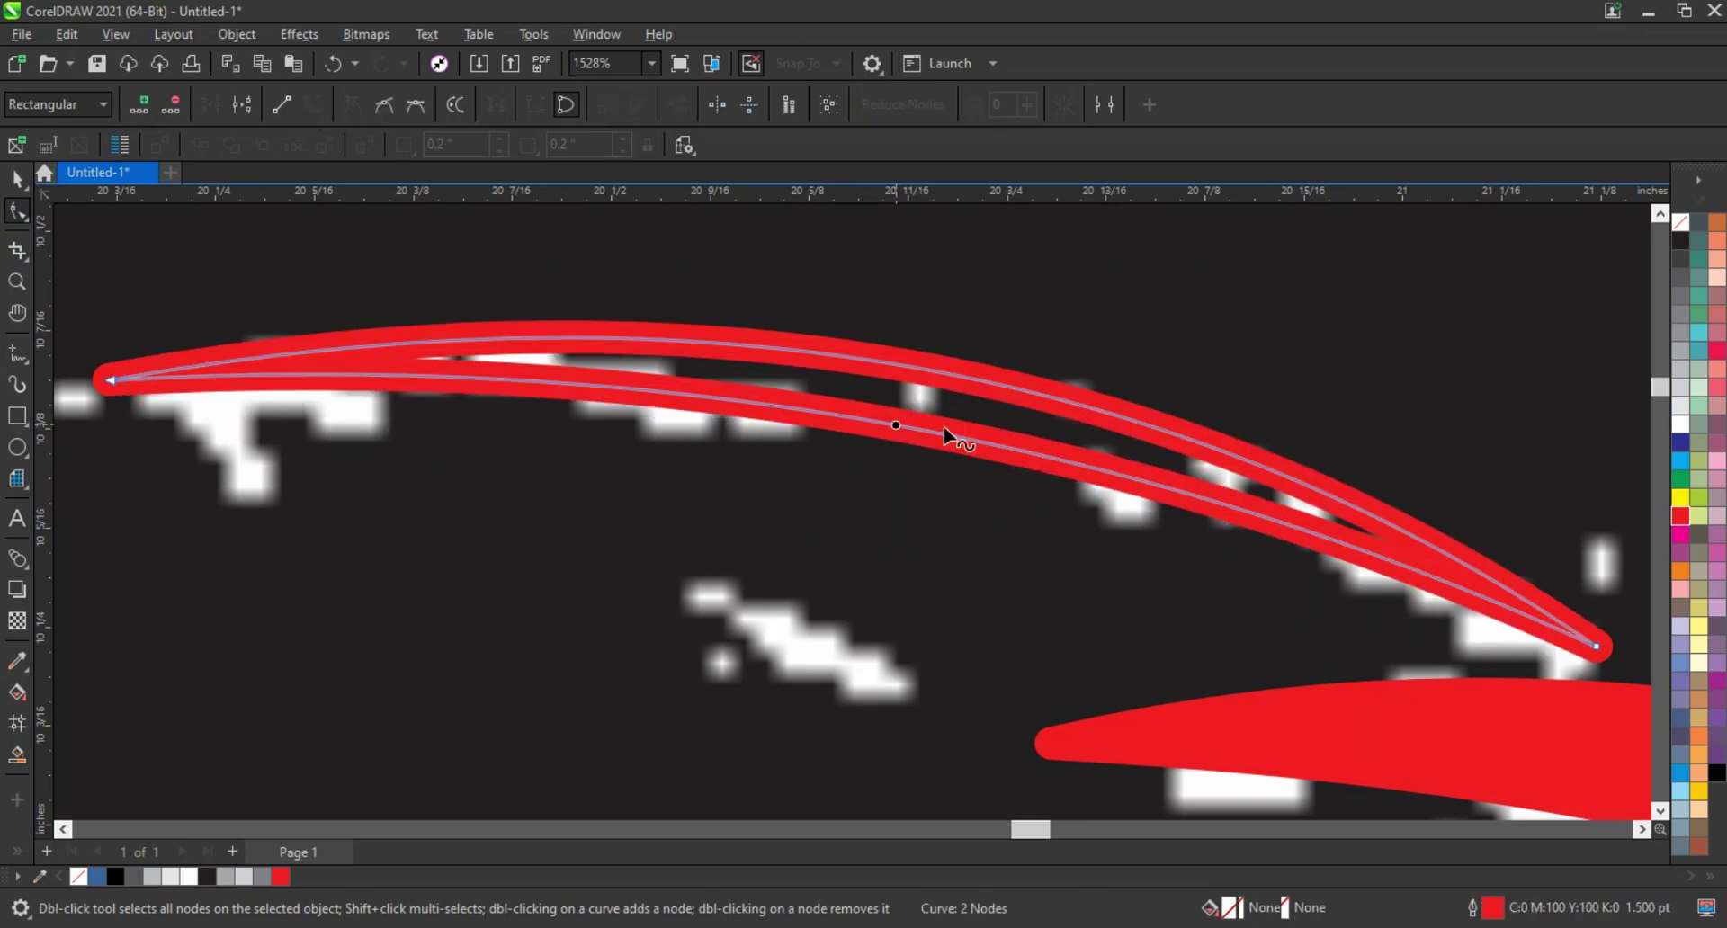
scroll(944, 426, "down", 3)
left_click(1678, 517)
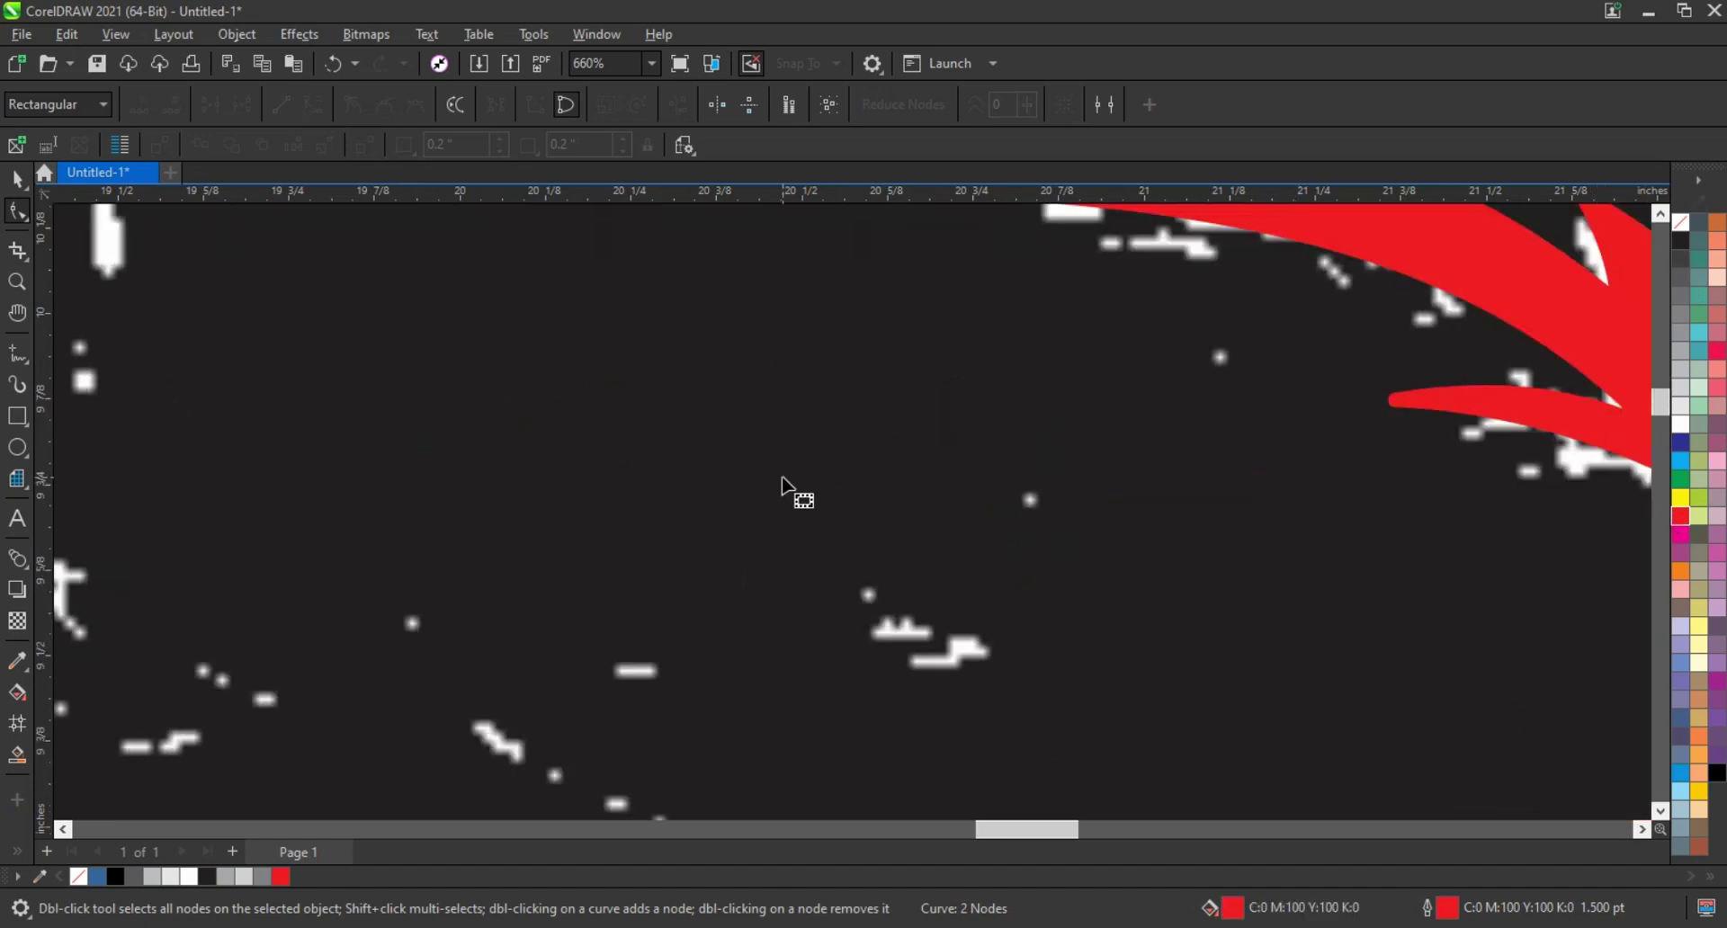
Step: Start a jagged outline at the tip of the front hair and trace its outer spikes down toward the forehead
scroll(820, 457, "down", 2)
left_click(17, 282)
scroll(548, 350, "down", 1)
mouse_move(294, 324)
left_mouse_down()
mouse_move(744, 606)
mouse_move(824, 625)
left_mouse_up()
left_click(17, 354)
left_click(754, 262)
double_click(580, 471)
double_click(595, 378)
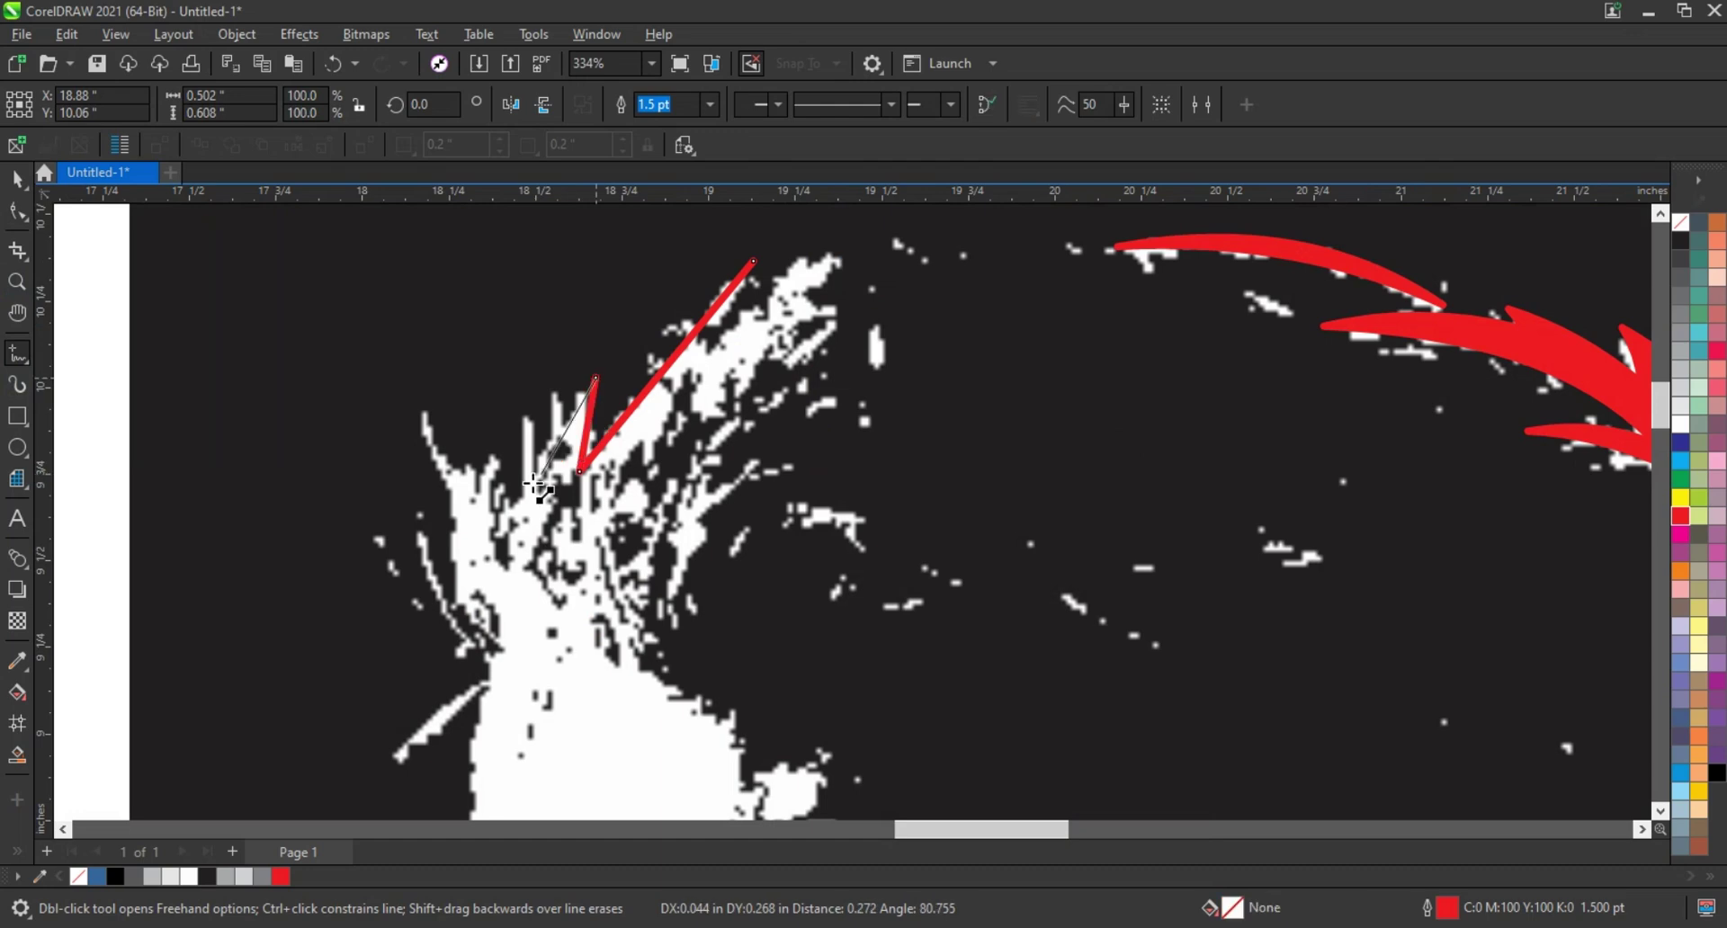
double_click(530, 486)
double_click(541, 405)
double_click(493, 516)
double_click(501, 426)
double_click(460, 621)
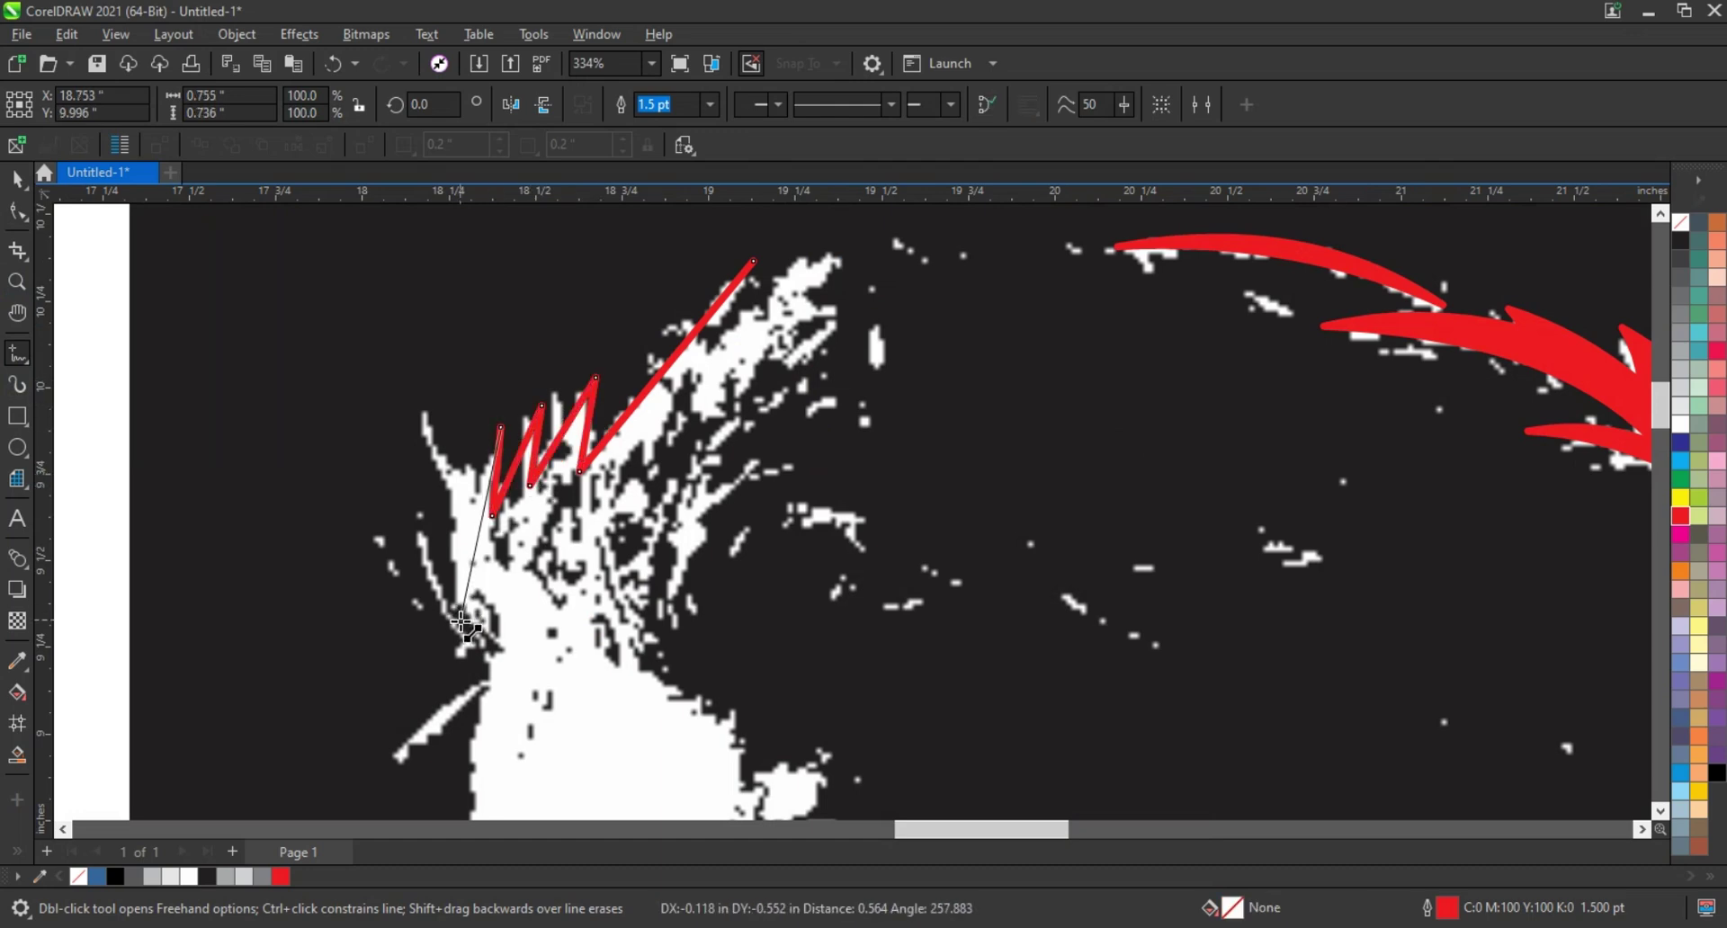
Step: Extend the front hair outline with two pointed strands that stick out at the forehead hairline
double_click(412, 560)
double_click(479, 663)
double_click(479, 686)
left_click(384, 755)
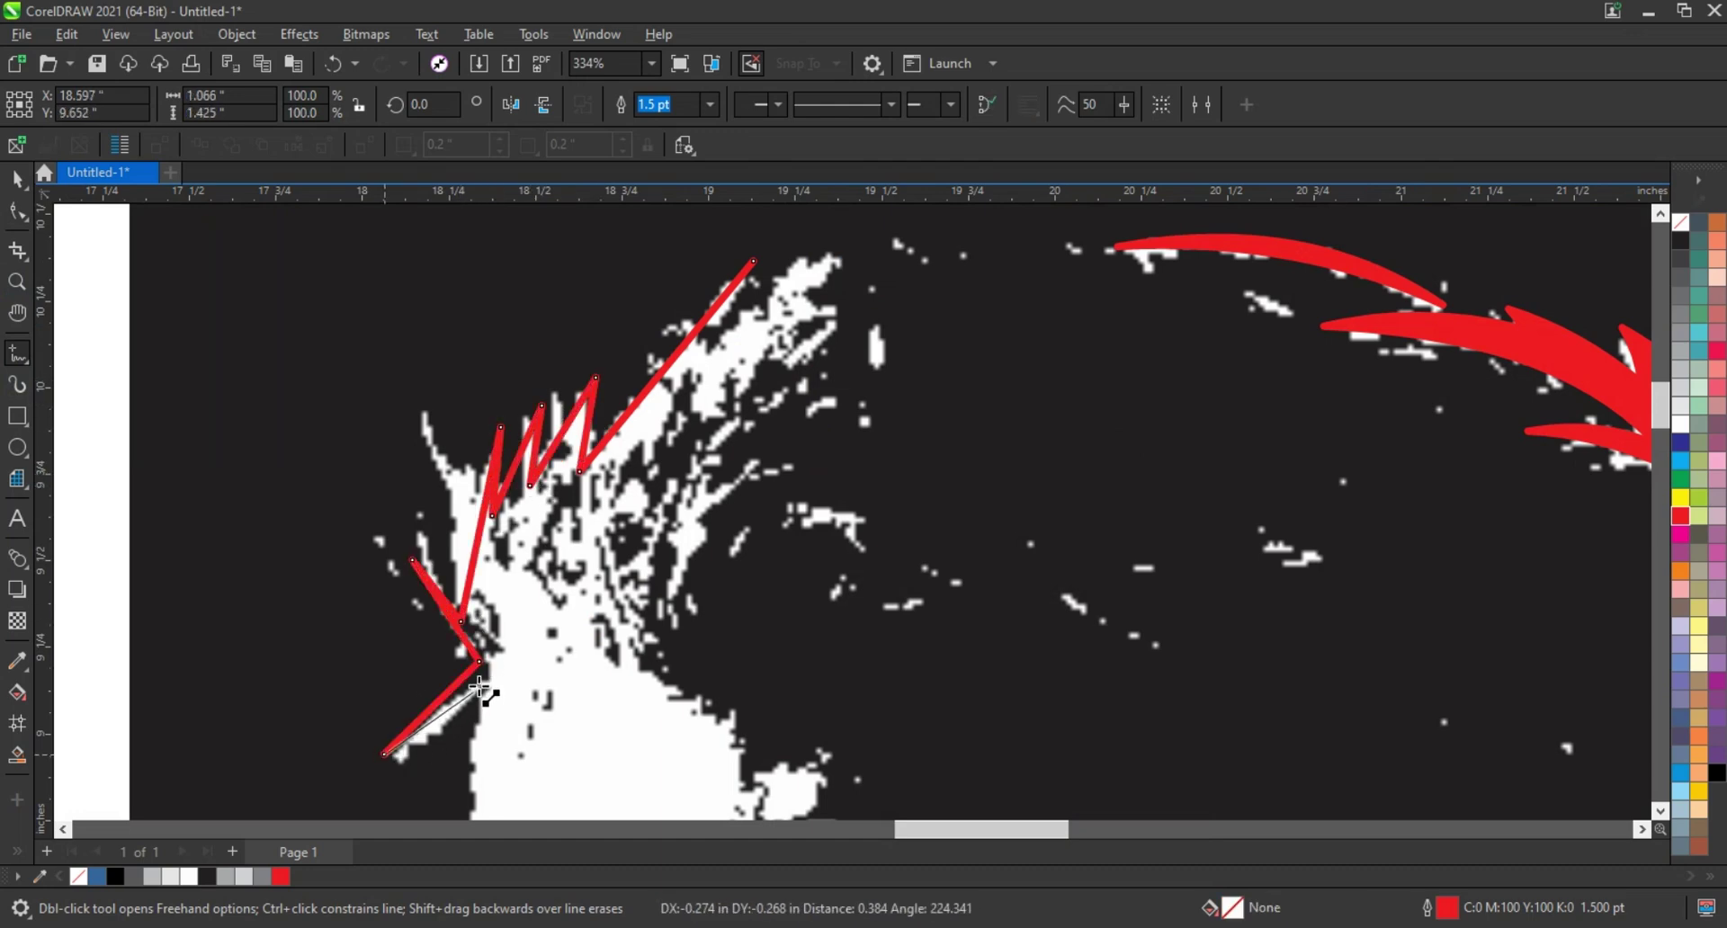
Step: Trace the inner side of the front hair from its top tip with a second long strand and shorter spikes below it
double_click(674, 400)
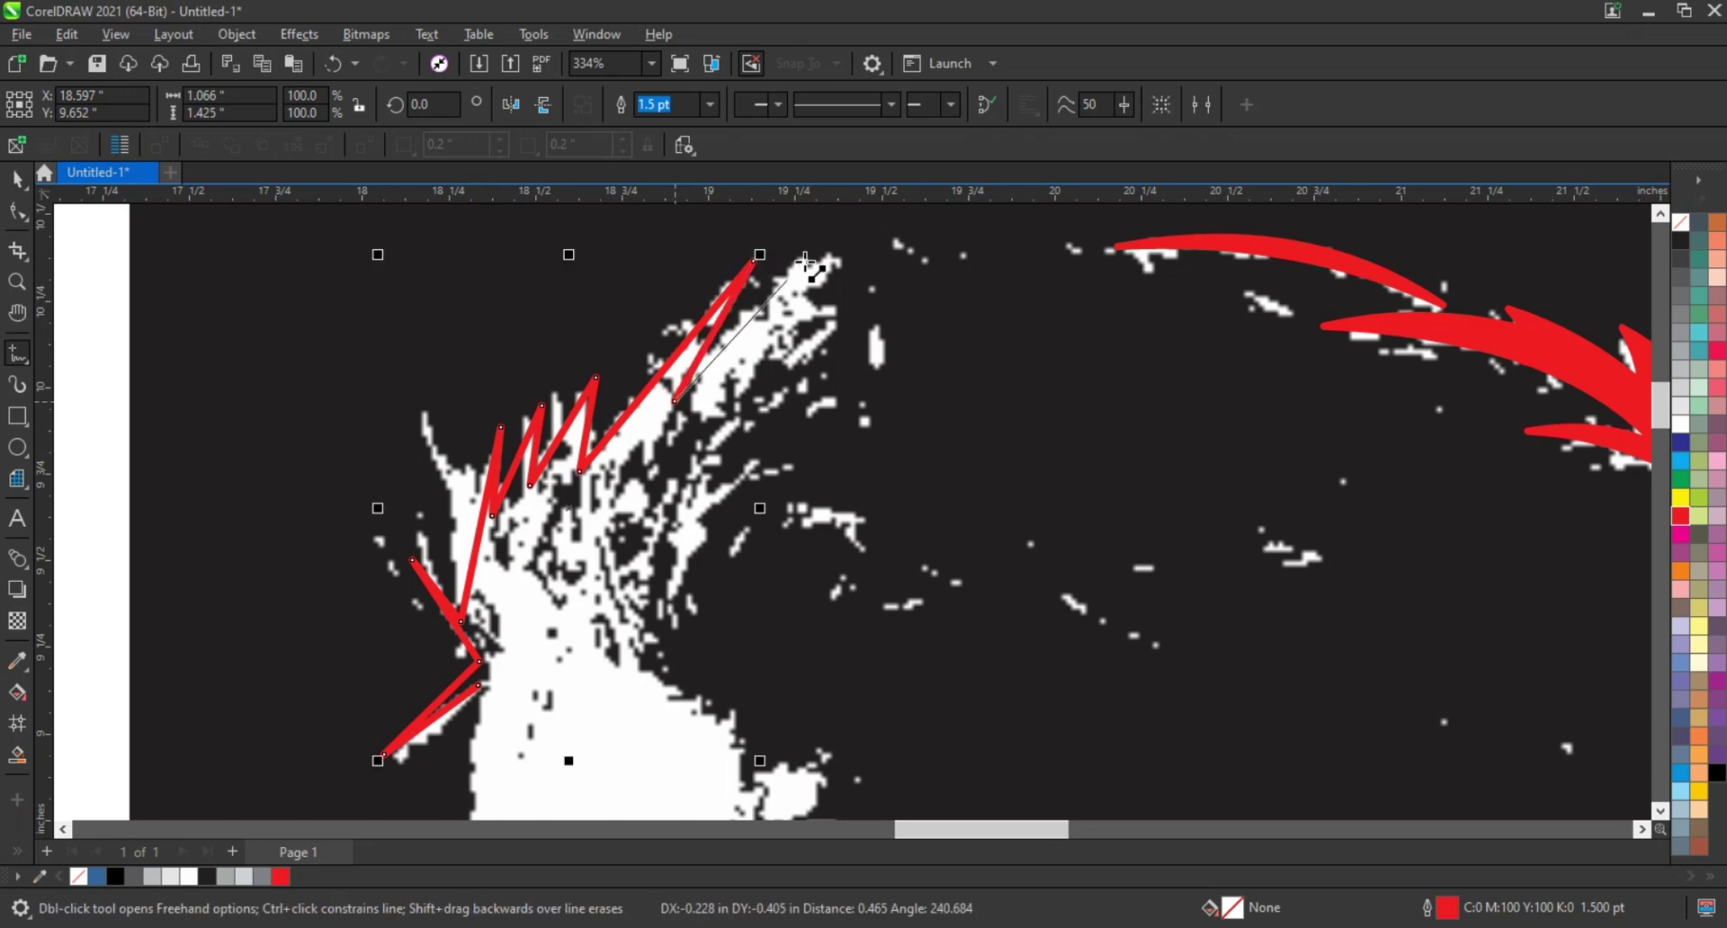
double_click(840, 247)
double_click(621, 495)
double_click(635, 445)
double_click(563, 572)
double_click(638, 505)
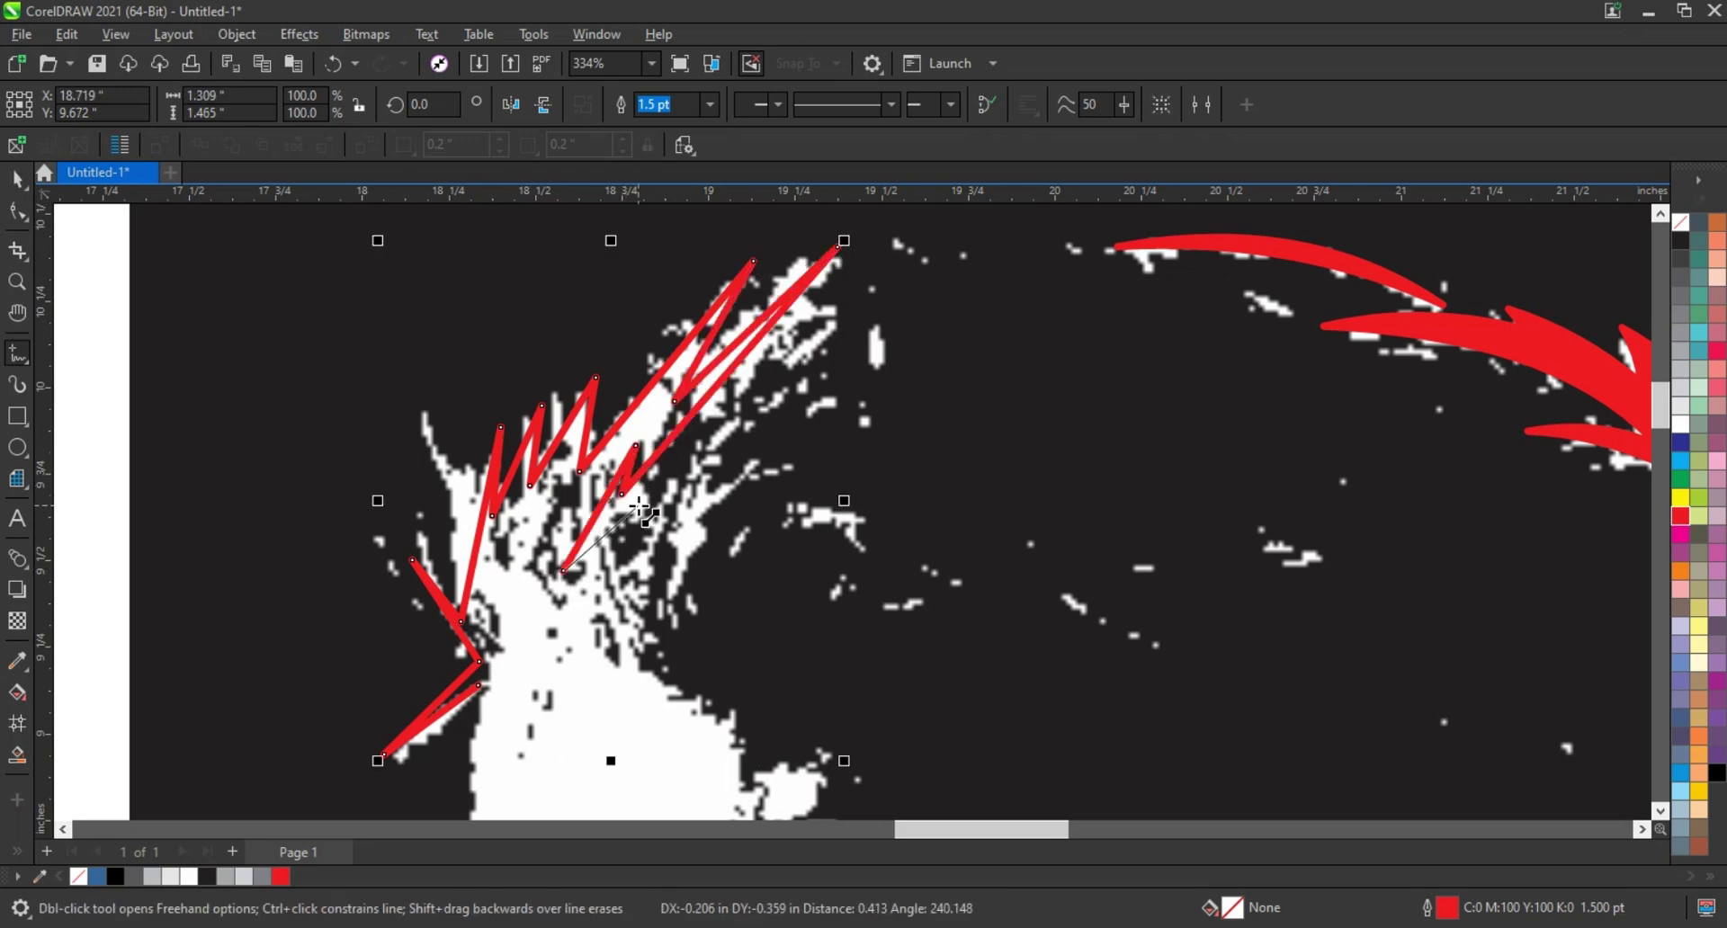
Step: Continue the inner front hair outline with longer spikes down to the inner edge of the forehead highlight
double_click(580, 623)
double_click(682, 483)
double_click(649, 663)
double_click(727, 740)
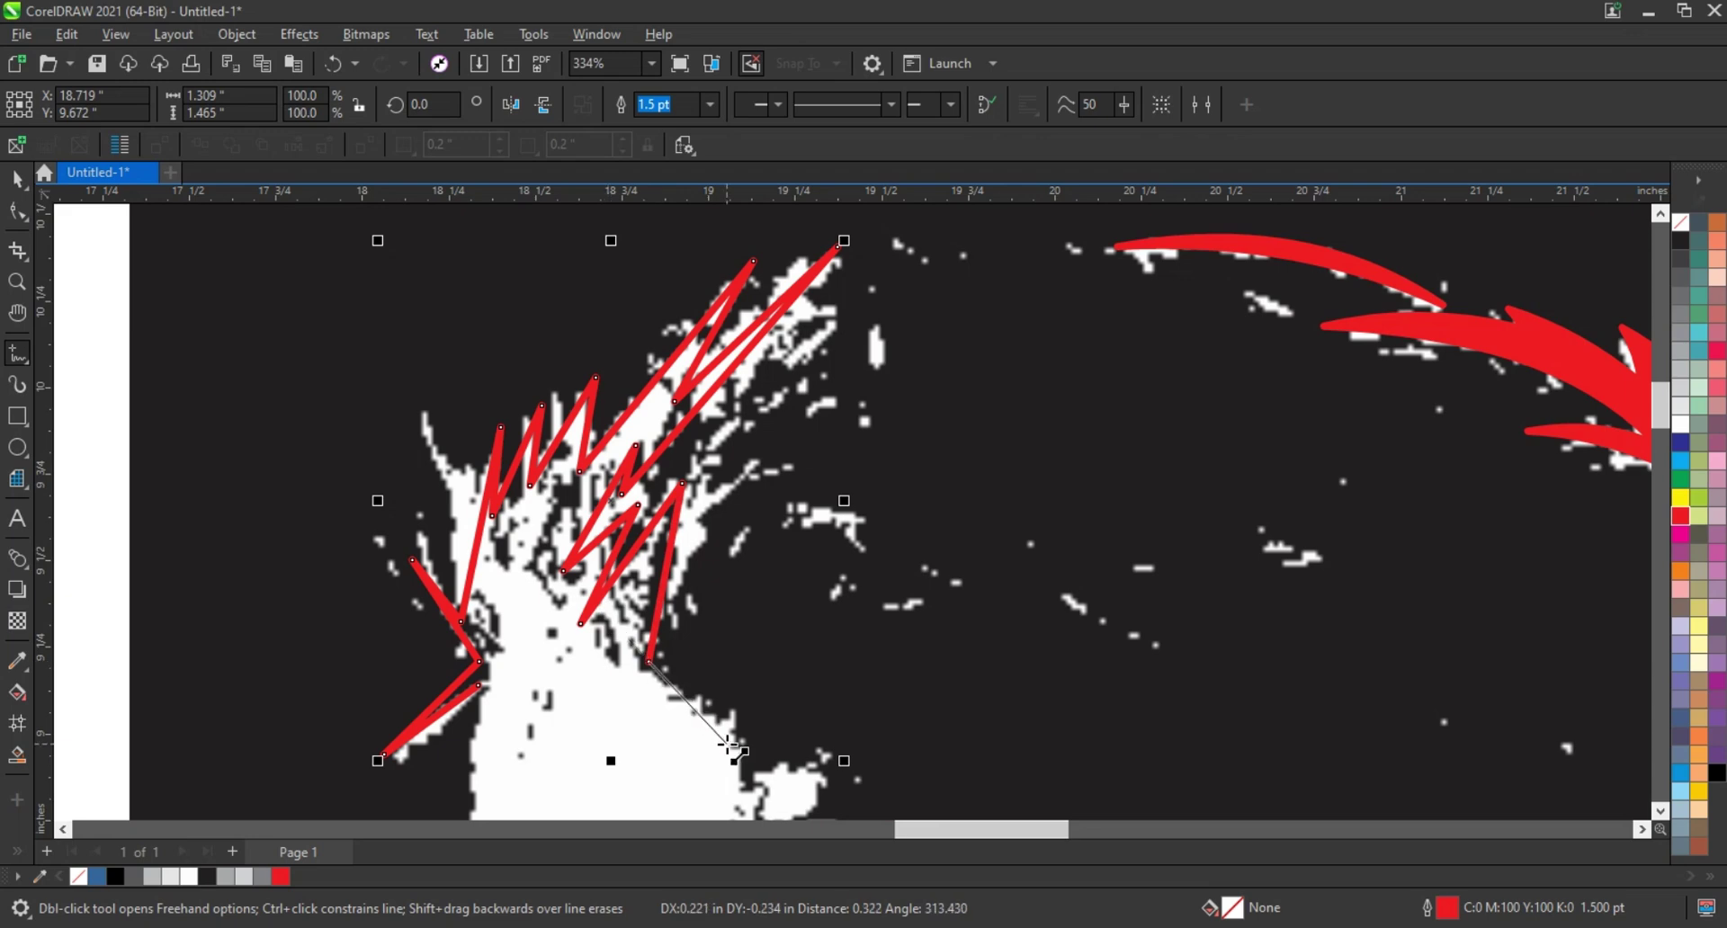
double_click(734, 697)
left_click(744, 790)
Step: Continue the inner outline down the forehead highlight with pointed spikes and a deep notch ending beside the eye
scroll(612, 281, "down", 1)
scroll(612, 283, "down", 2)
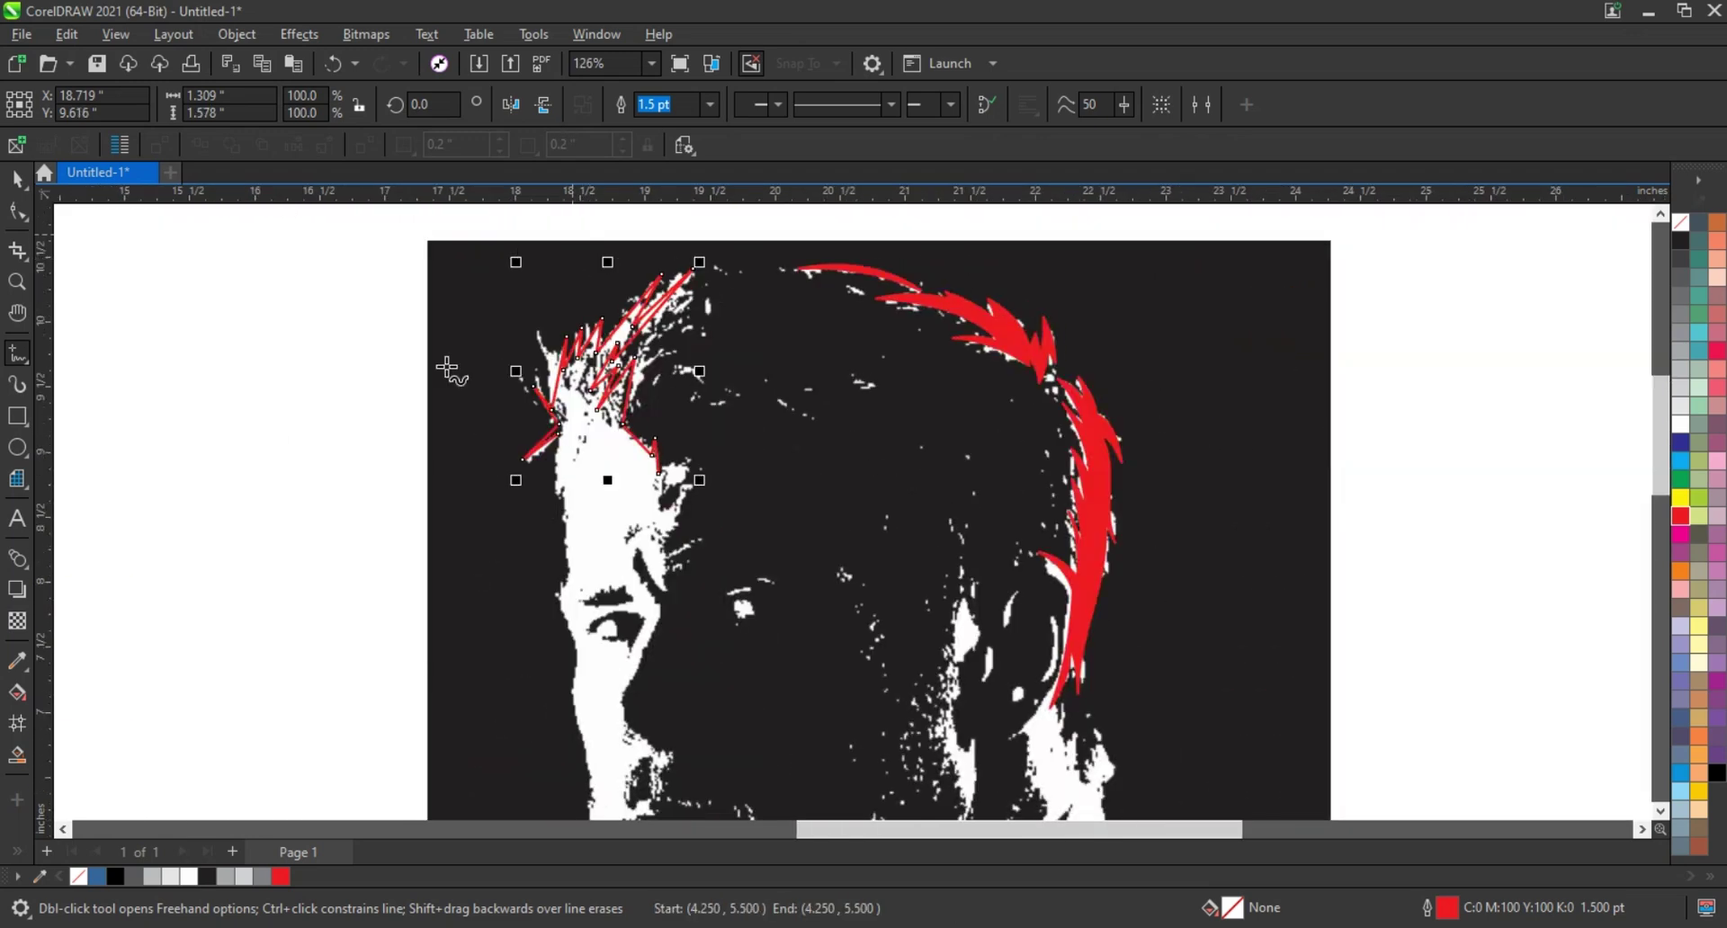
scroll(720, 441, "up", 2)
left_click(717, 430)
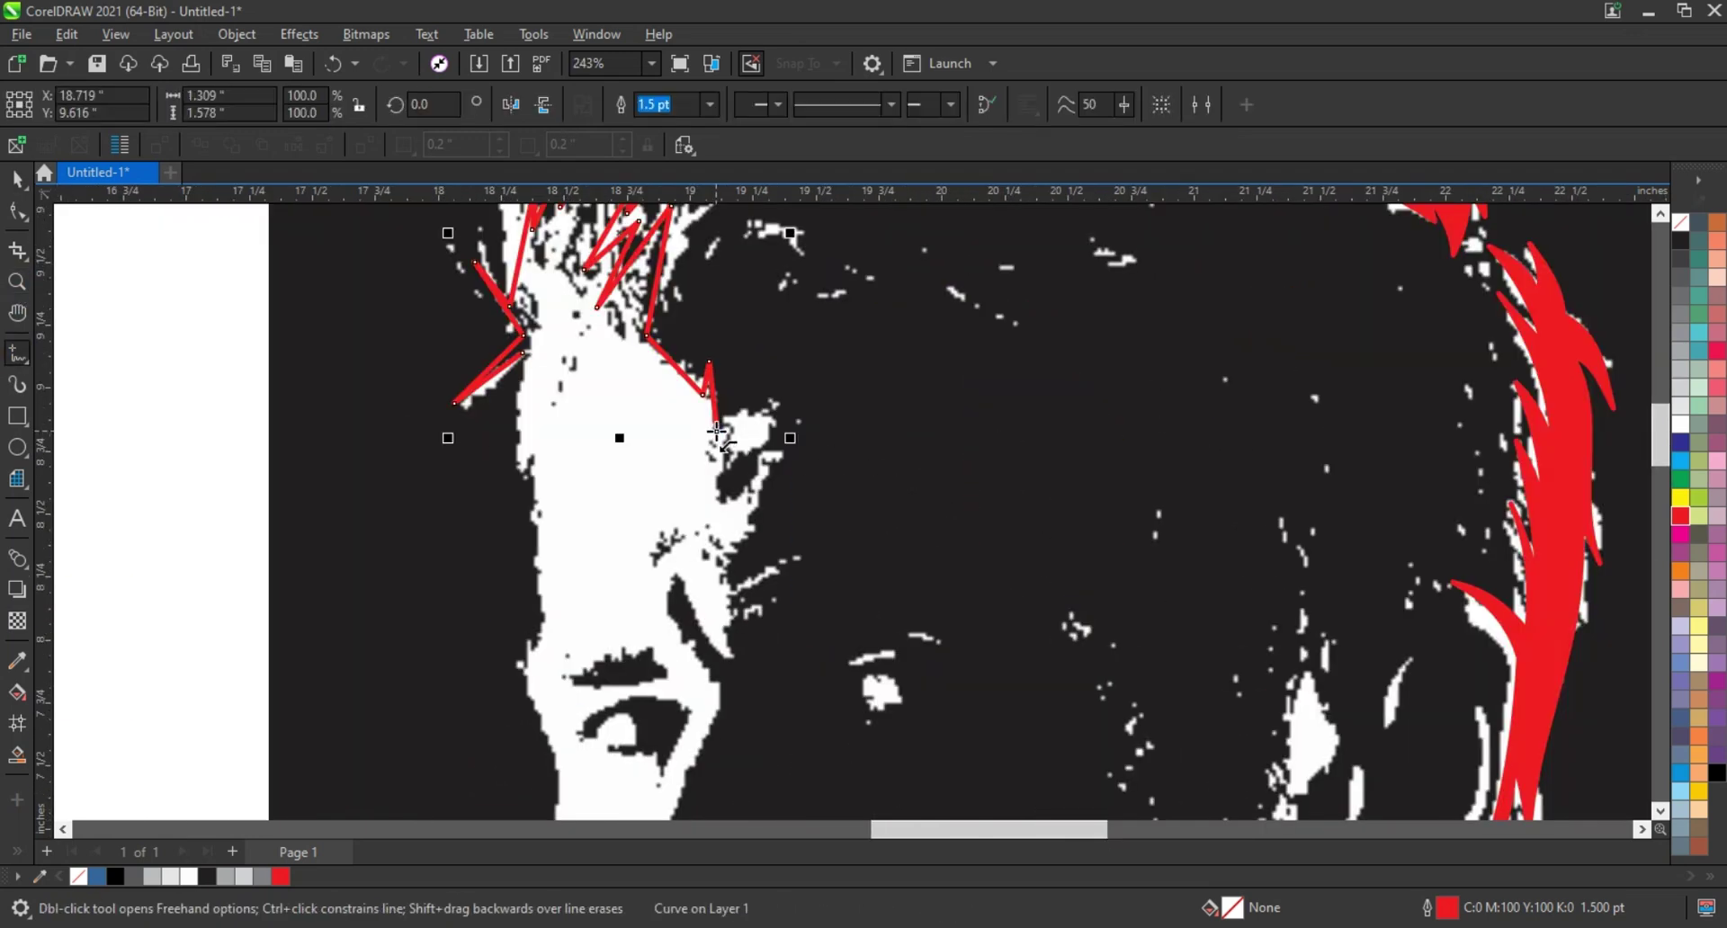
double_click(780, 386)
double_click(715, 496)
double_click(789, 429)
double_click(720, 661)
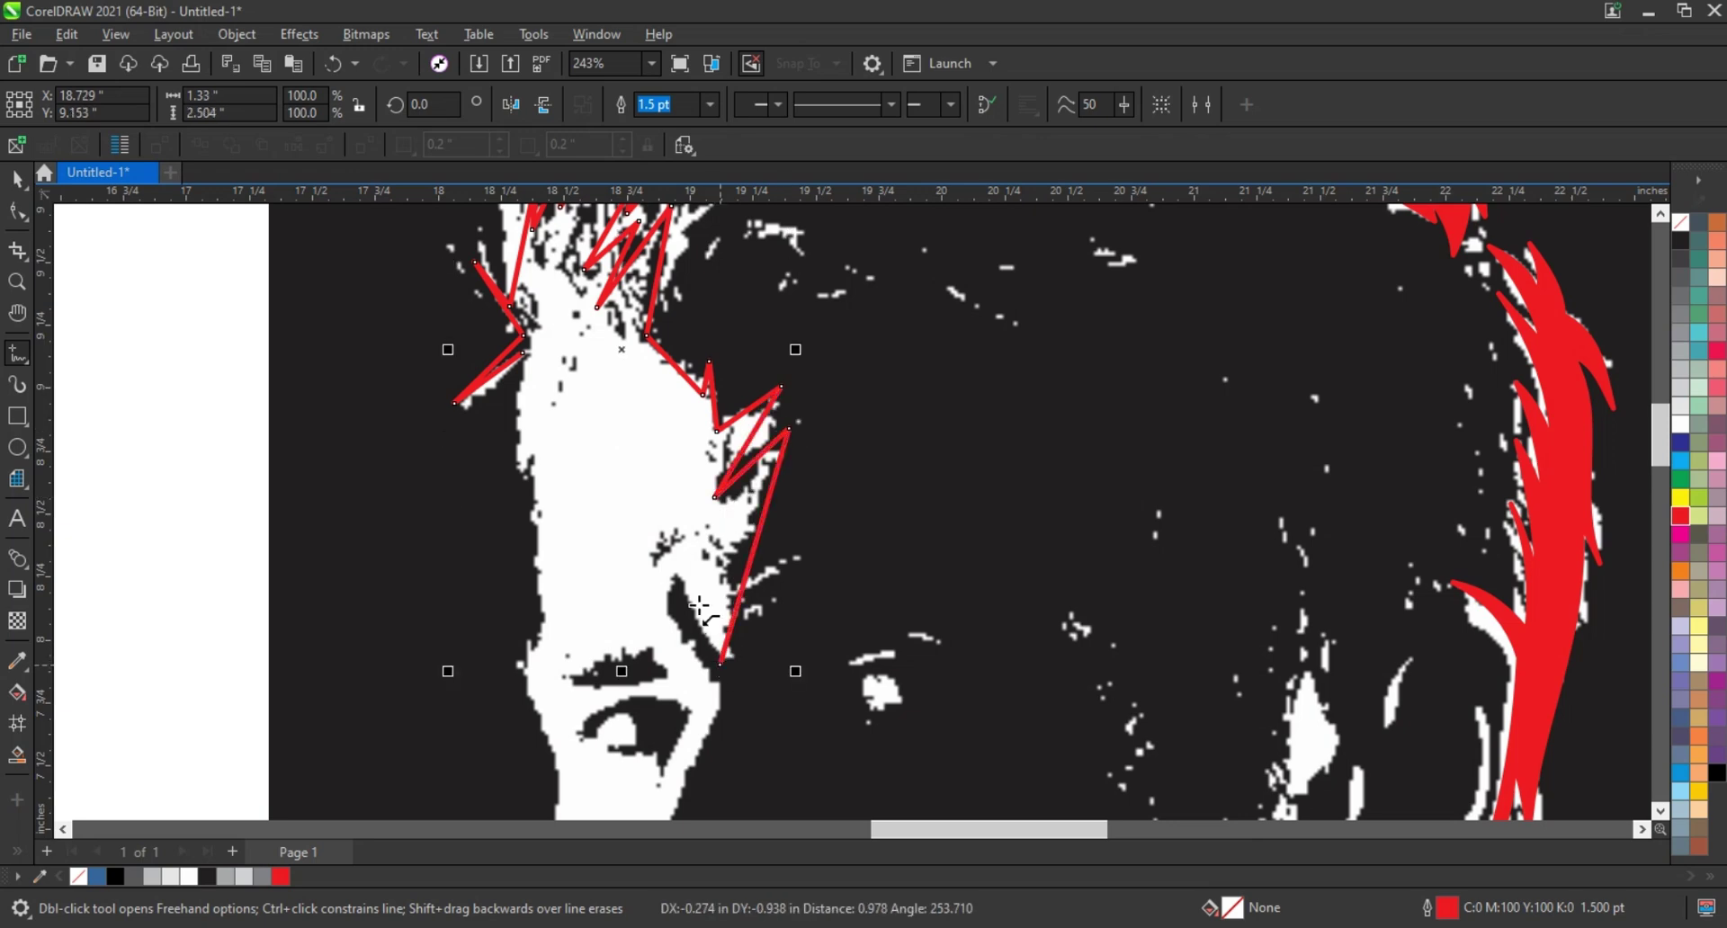
double_click(667, 539)
left_click(720, 697)
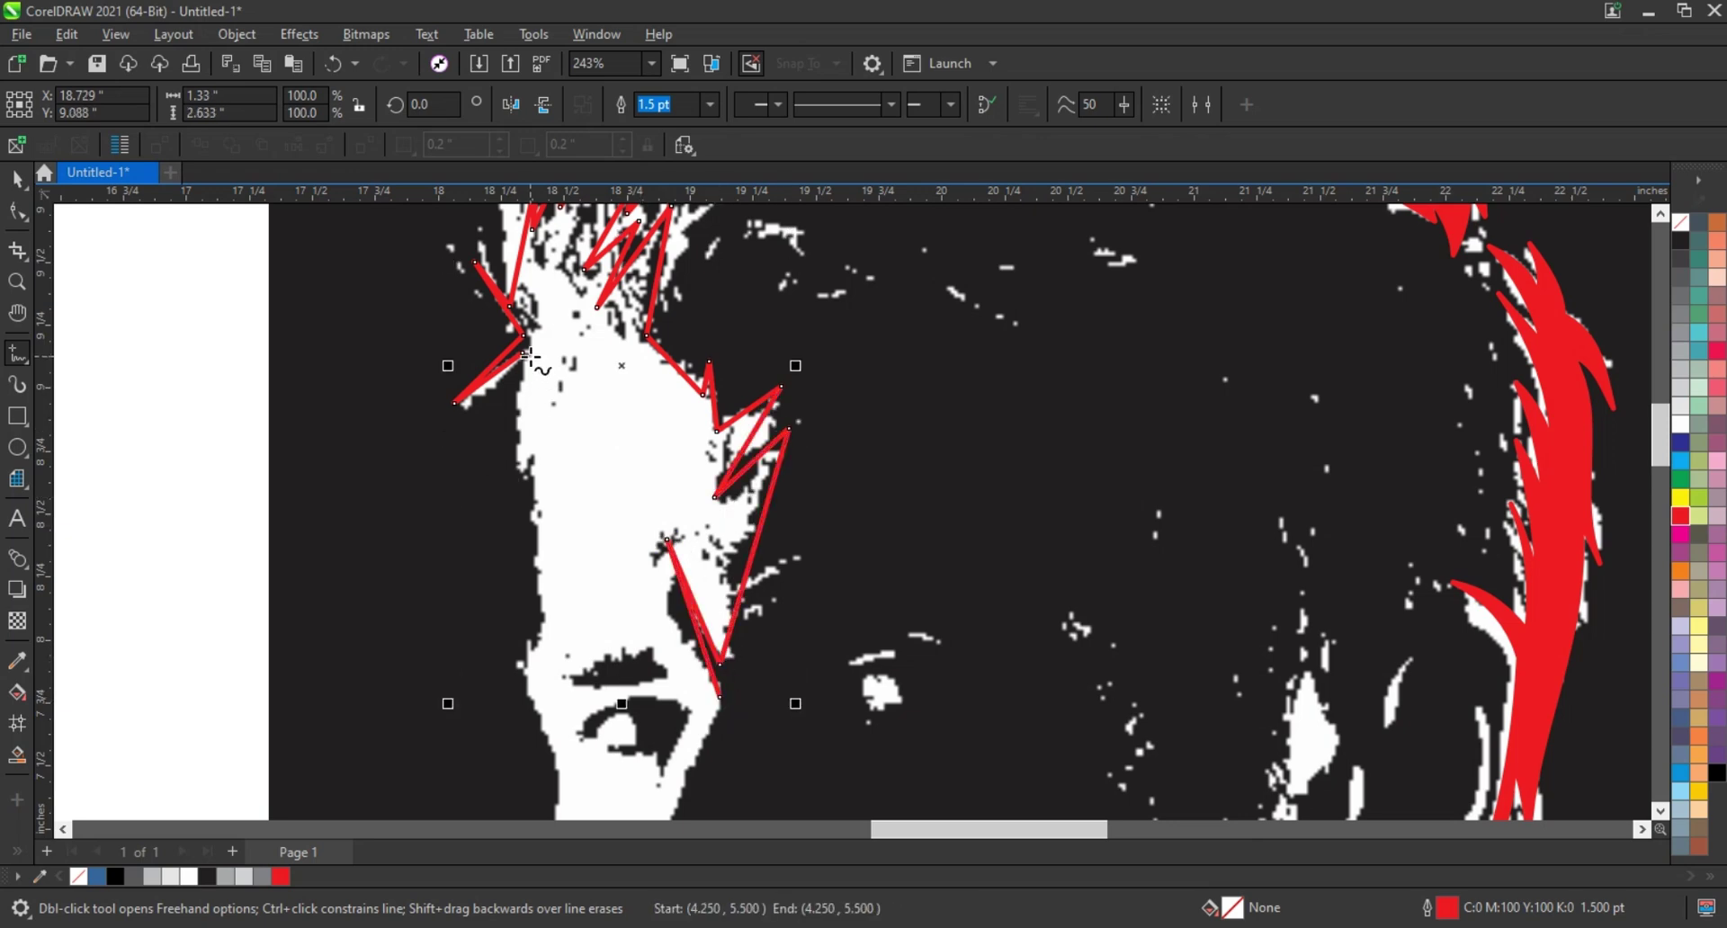
Step: Trace the outer edge of the forehead from the lower hair strand down to the brow, with a narrow notch
double_click(519, 629)
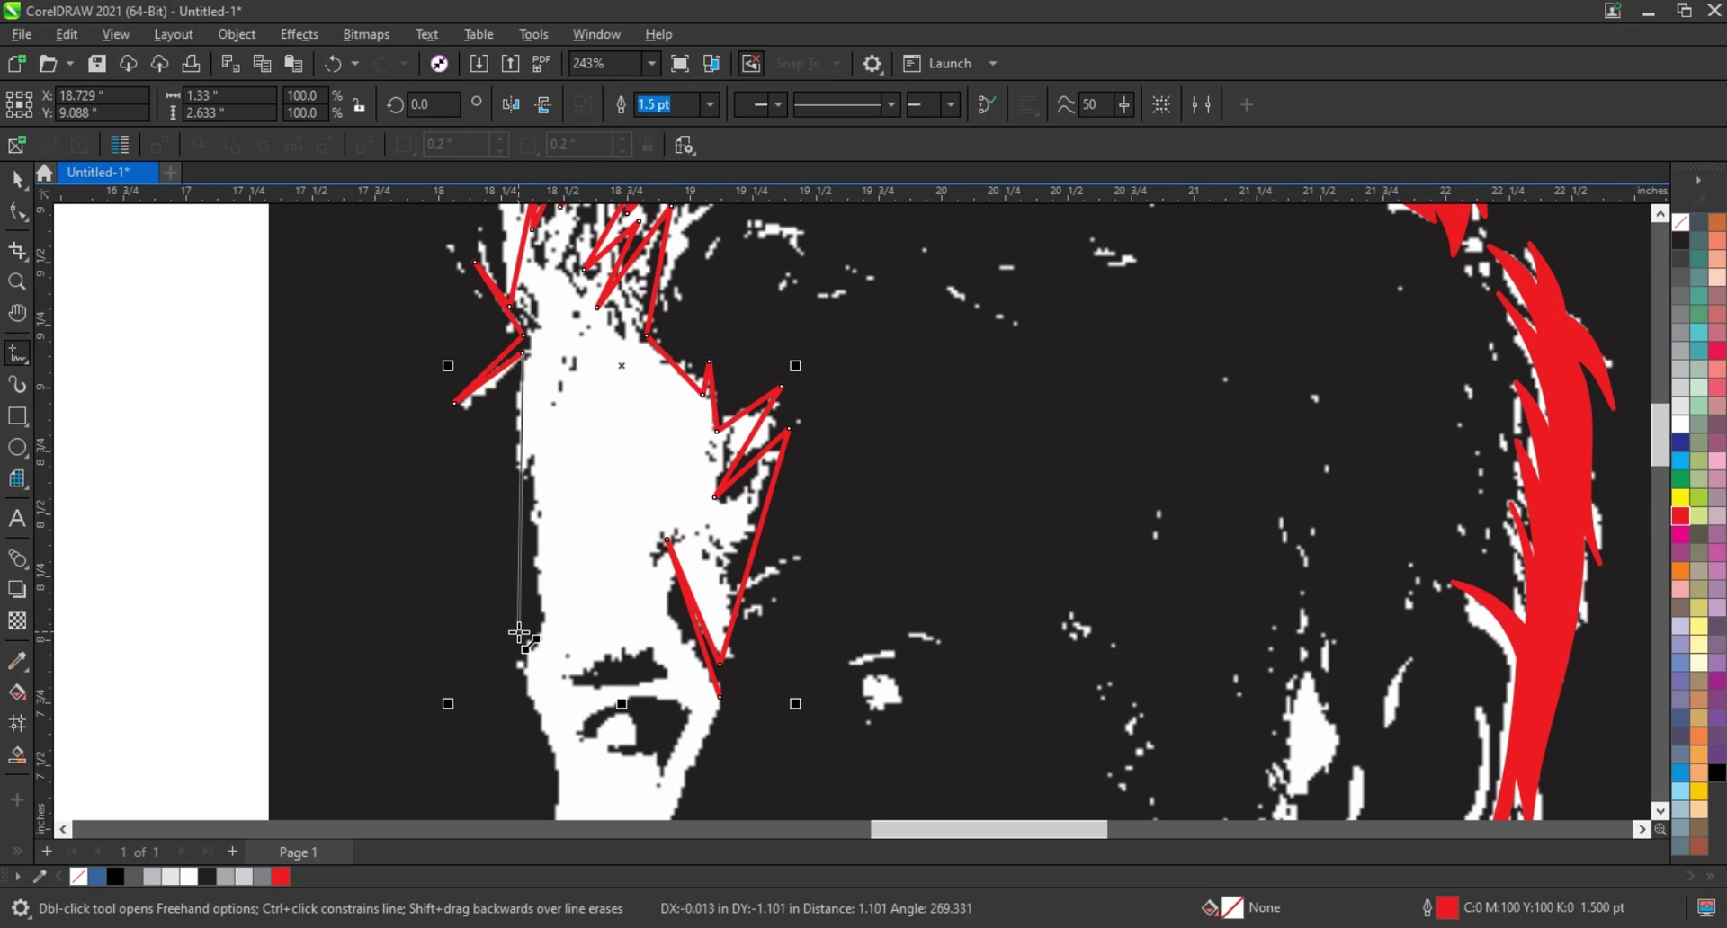
double_click(537, 477)
left_click(522, 681)
Step: Continue the outer edge of the face from the brow down the cheek and jaw to the chin tip
scroll(560, 513, "down", 6)
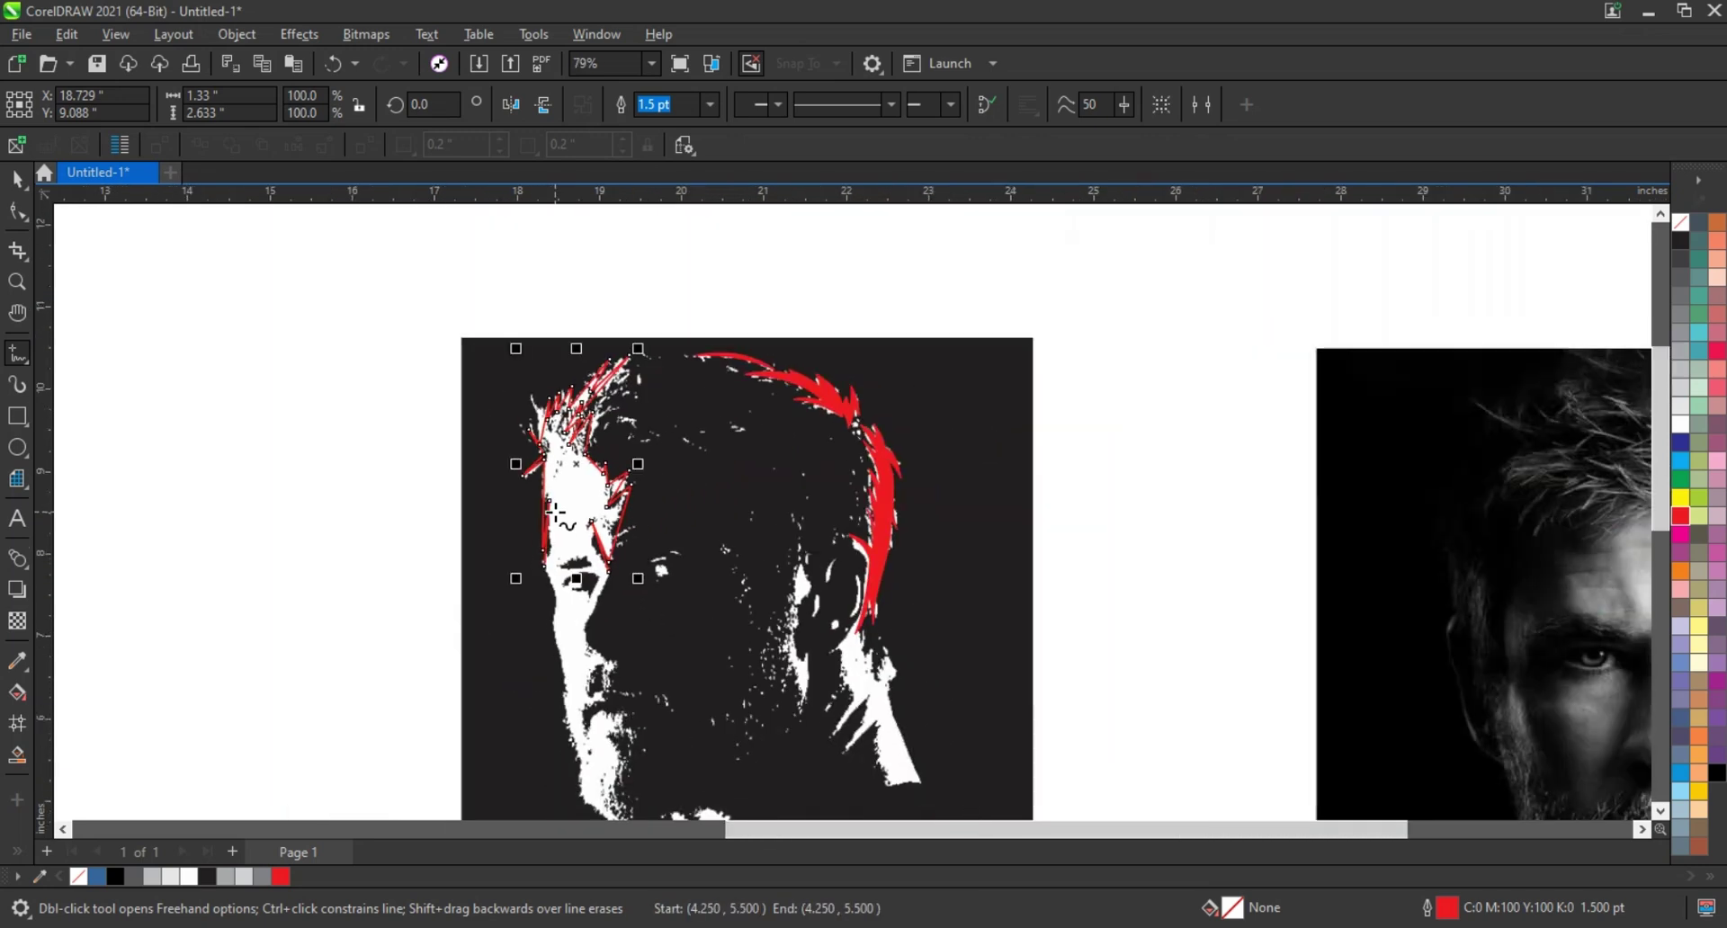
left_click(17, 211)
left_click(17, 283)
left_click(640, 626)
left_click(18, 354)
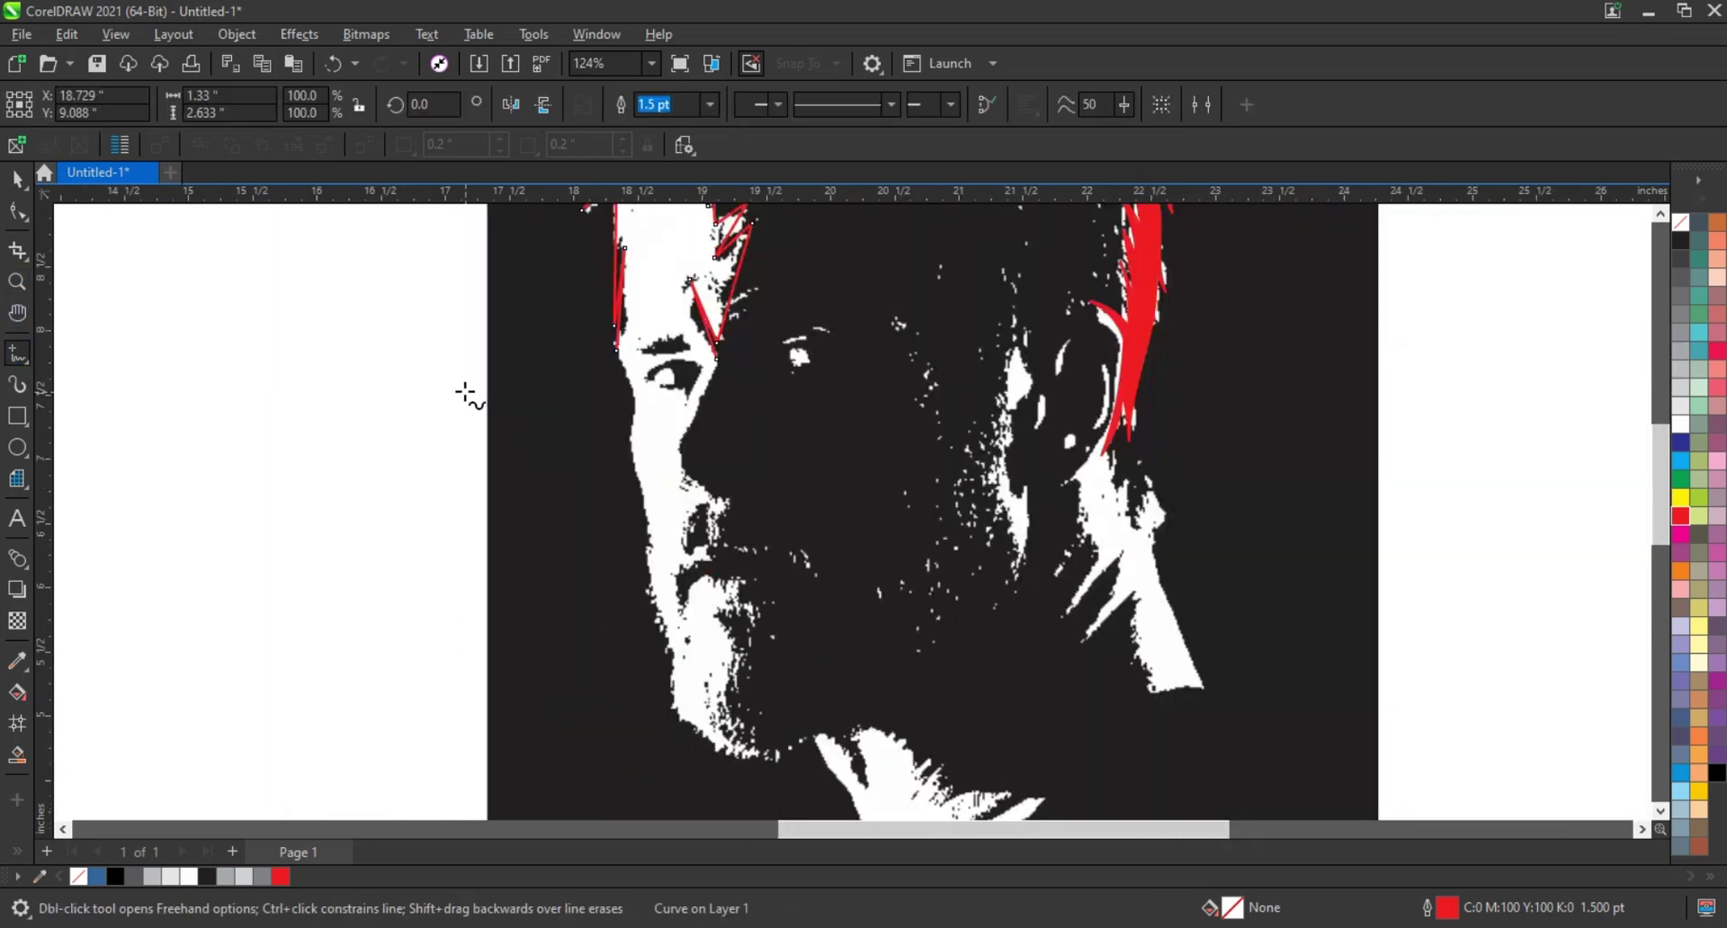
left_click(629, 433)
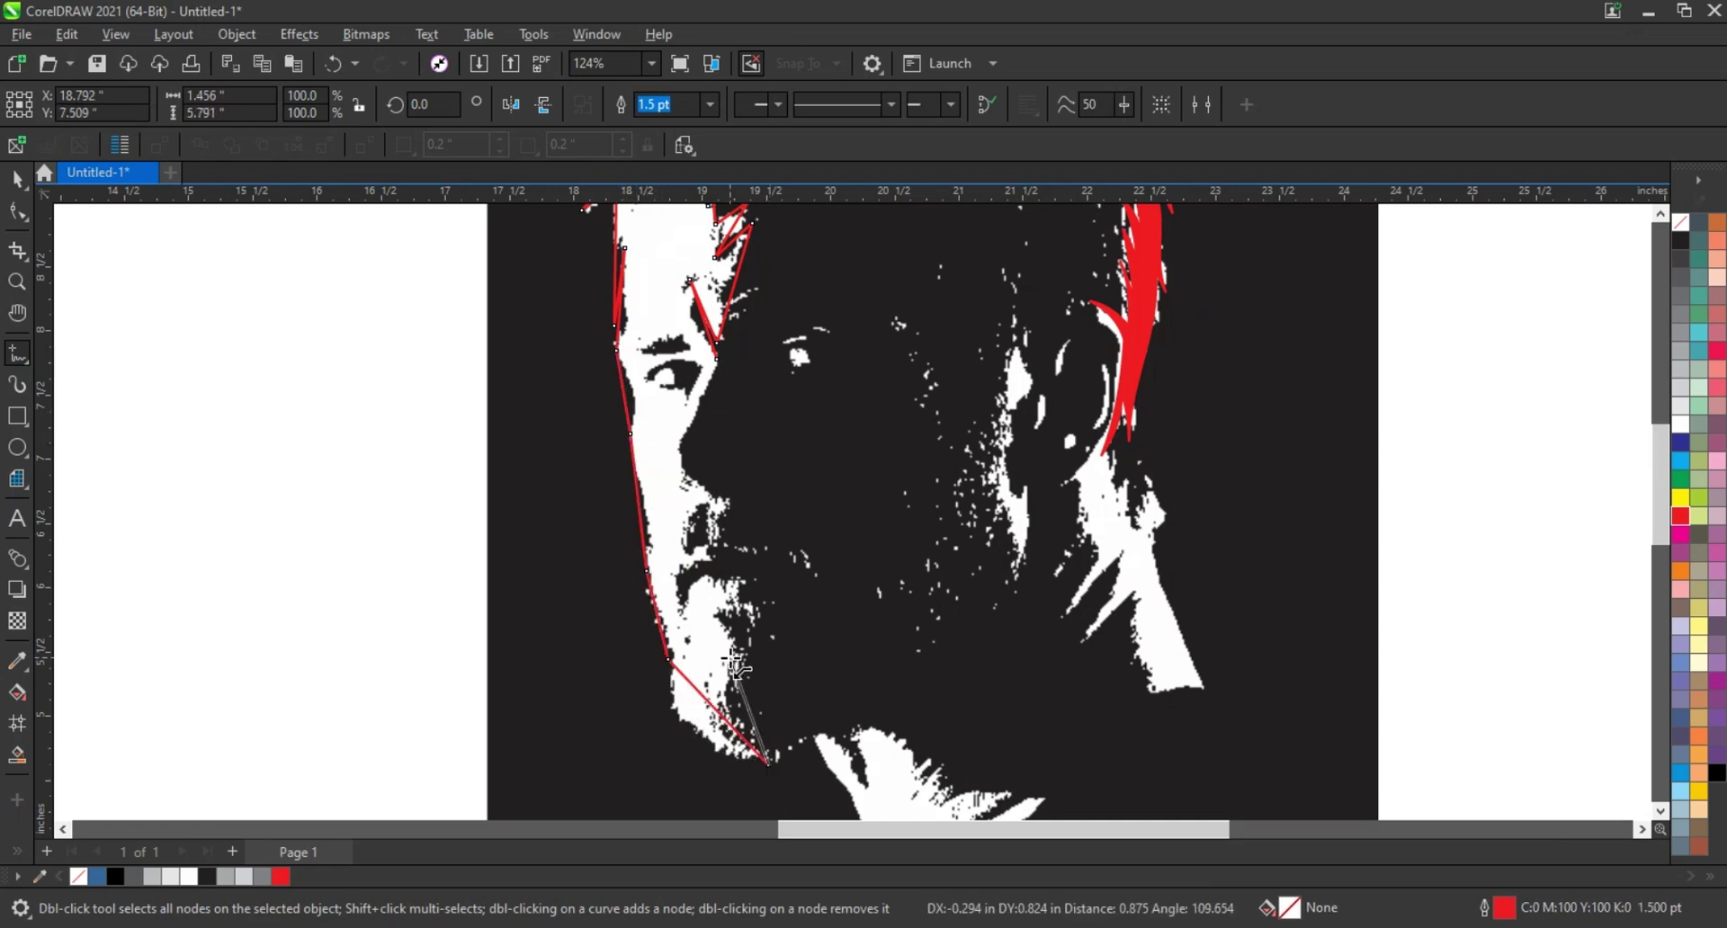
Step: Trace the inner edge up from the chin with beard spikes and mouth and nose notches, closing the outline beside the eye
left_click(731, 658)
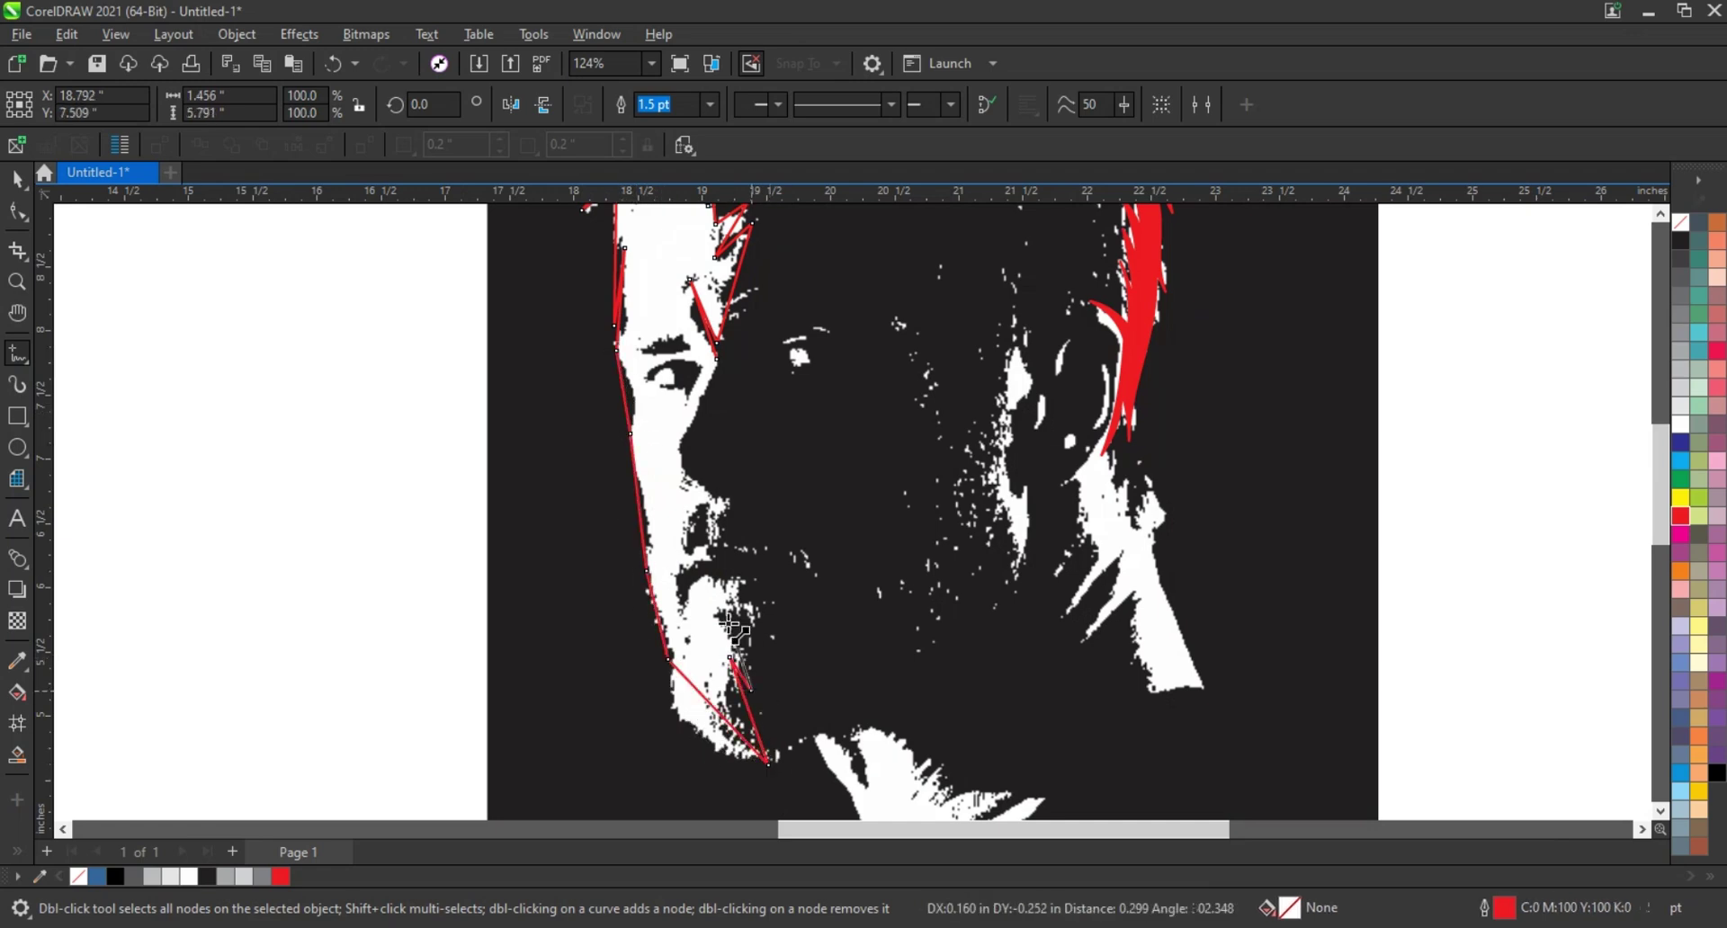
left_click(759, 581)
left_click(704, 576)
left_click(675, 613)
left_click(699, 562)
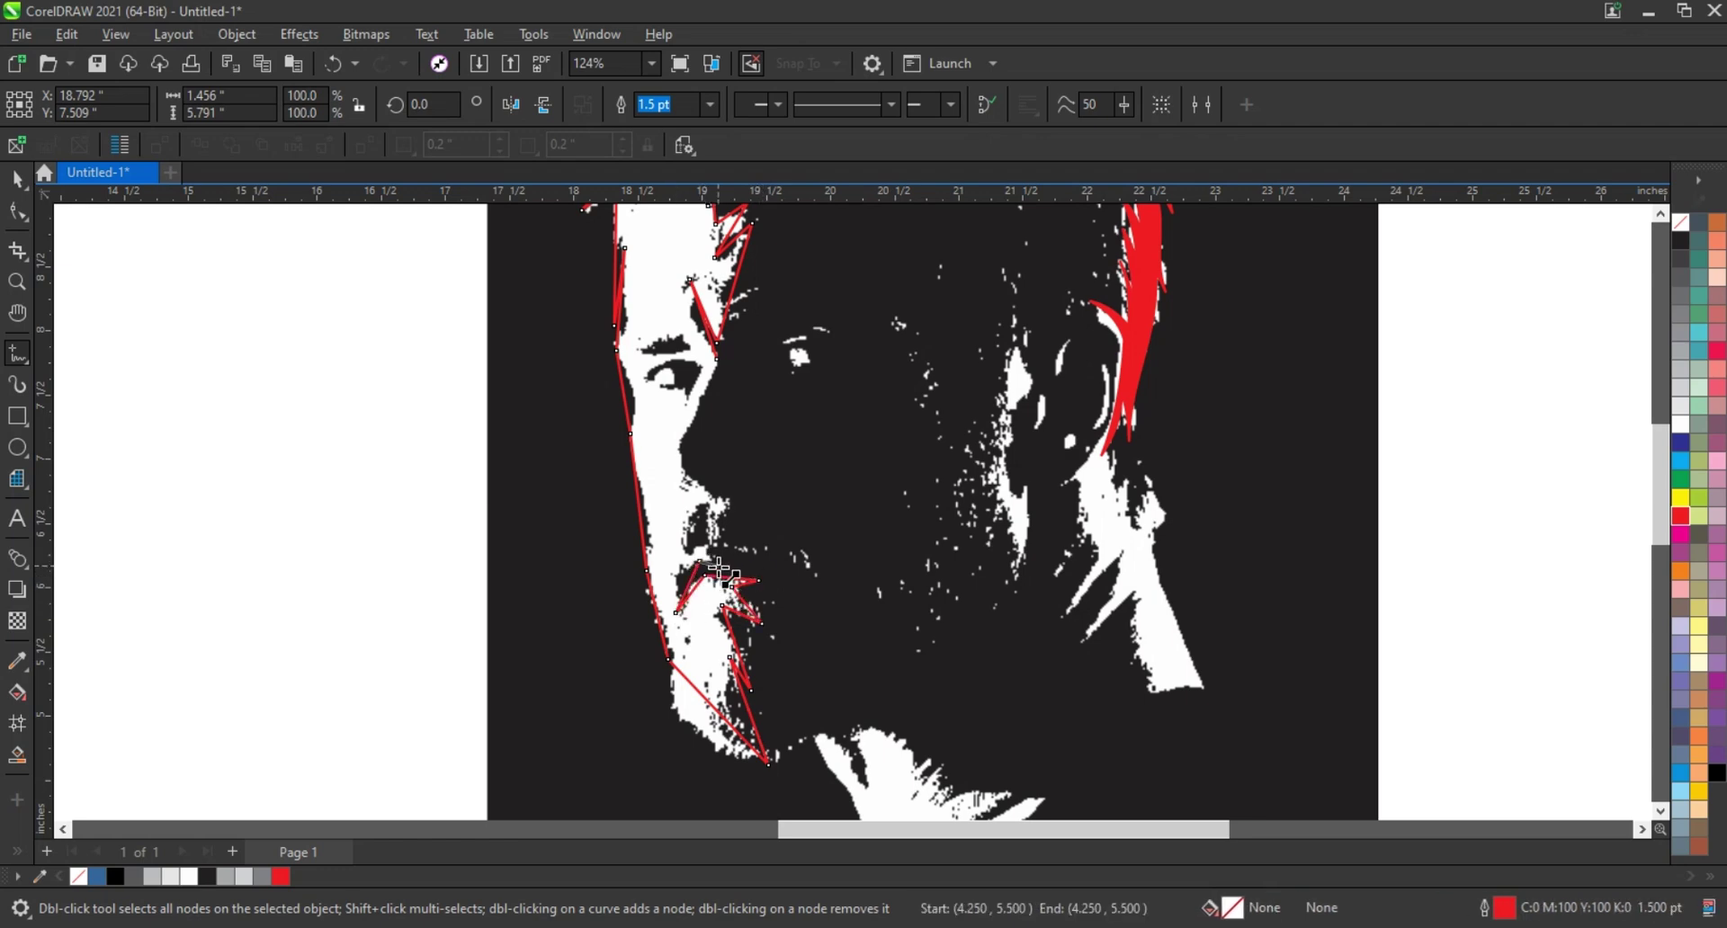
left_click(667, 550)
left_click(711, 503)
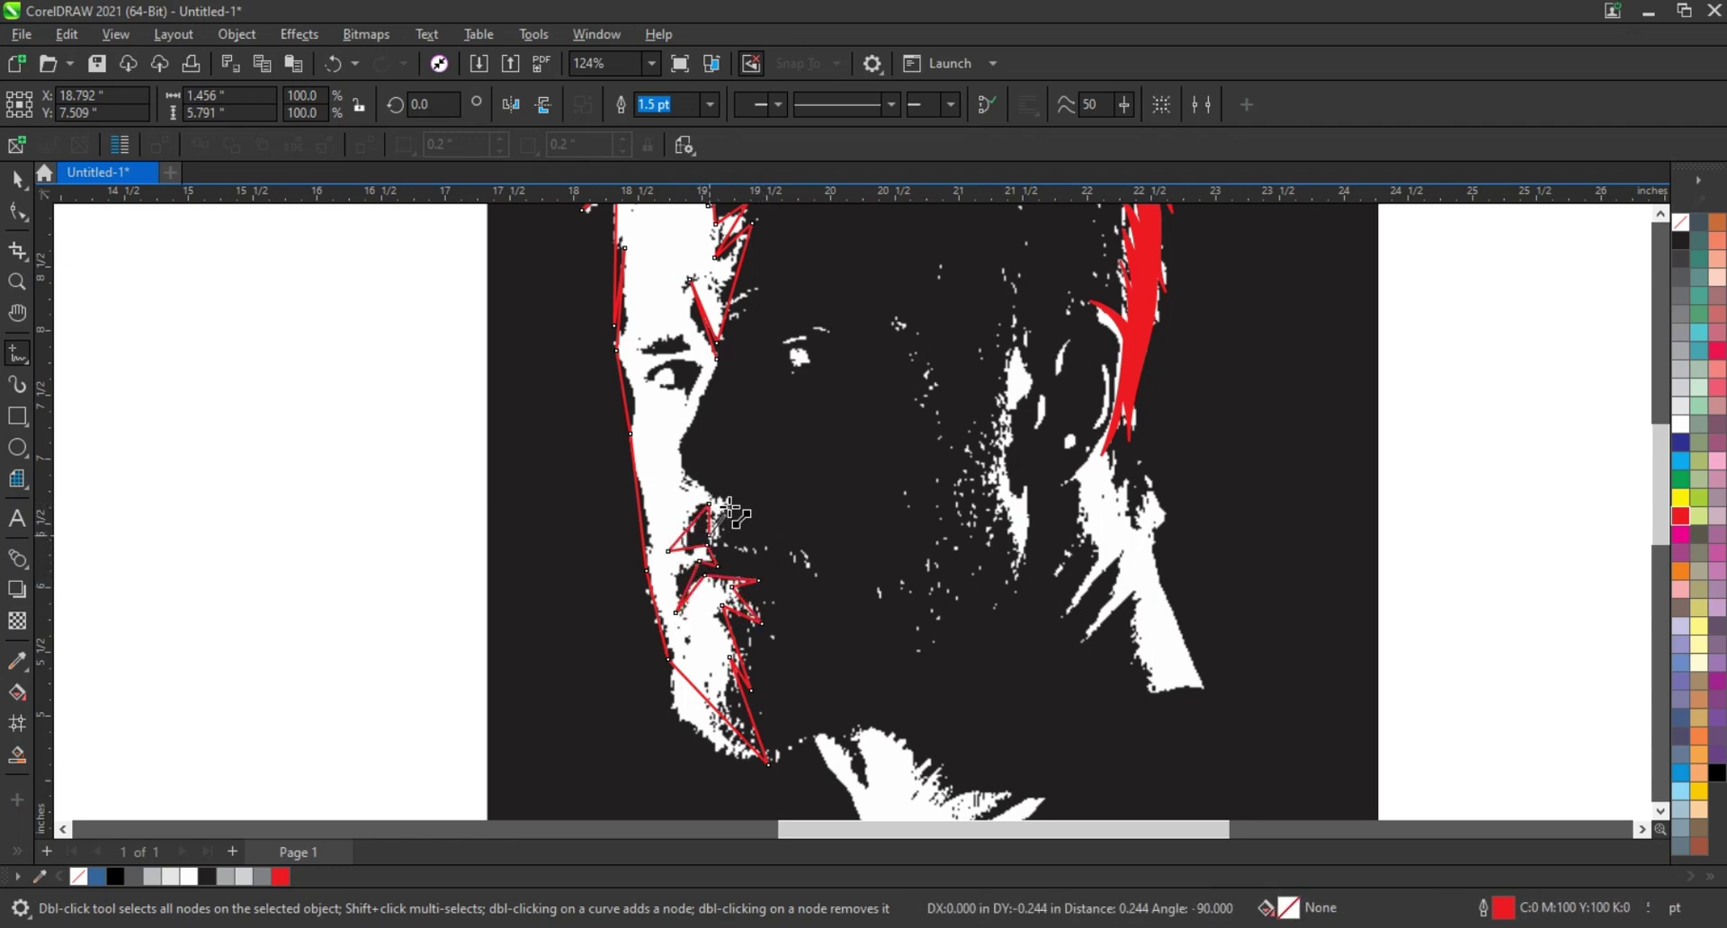
Step: Bend the straight segments of the long upper front-hair strands into sweeping curves that follow the hair
scroll(730, 515, "down", 3)
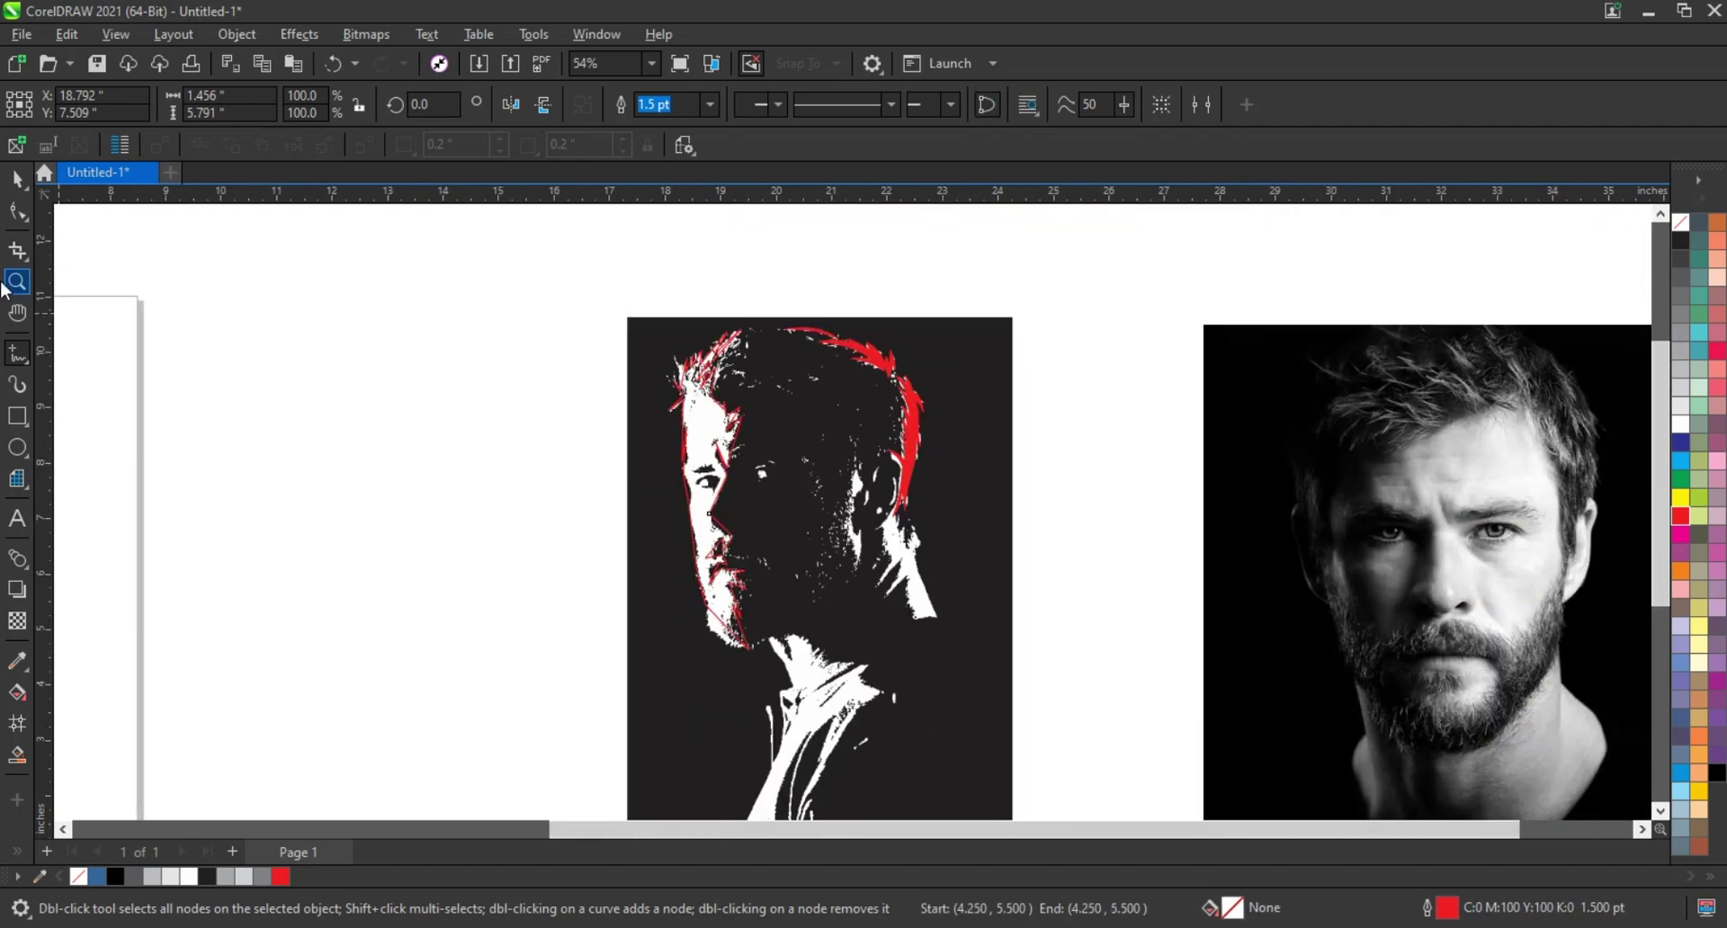
left_click(18, 212)
left_click_drag(324, 263, 919, 713)
left_click(315, 105)
scroll(530, 461, "up", 2)
left_click(17, 281)
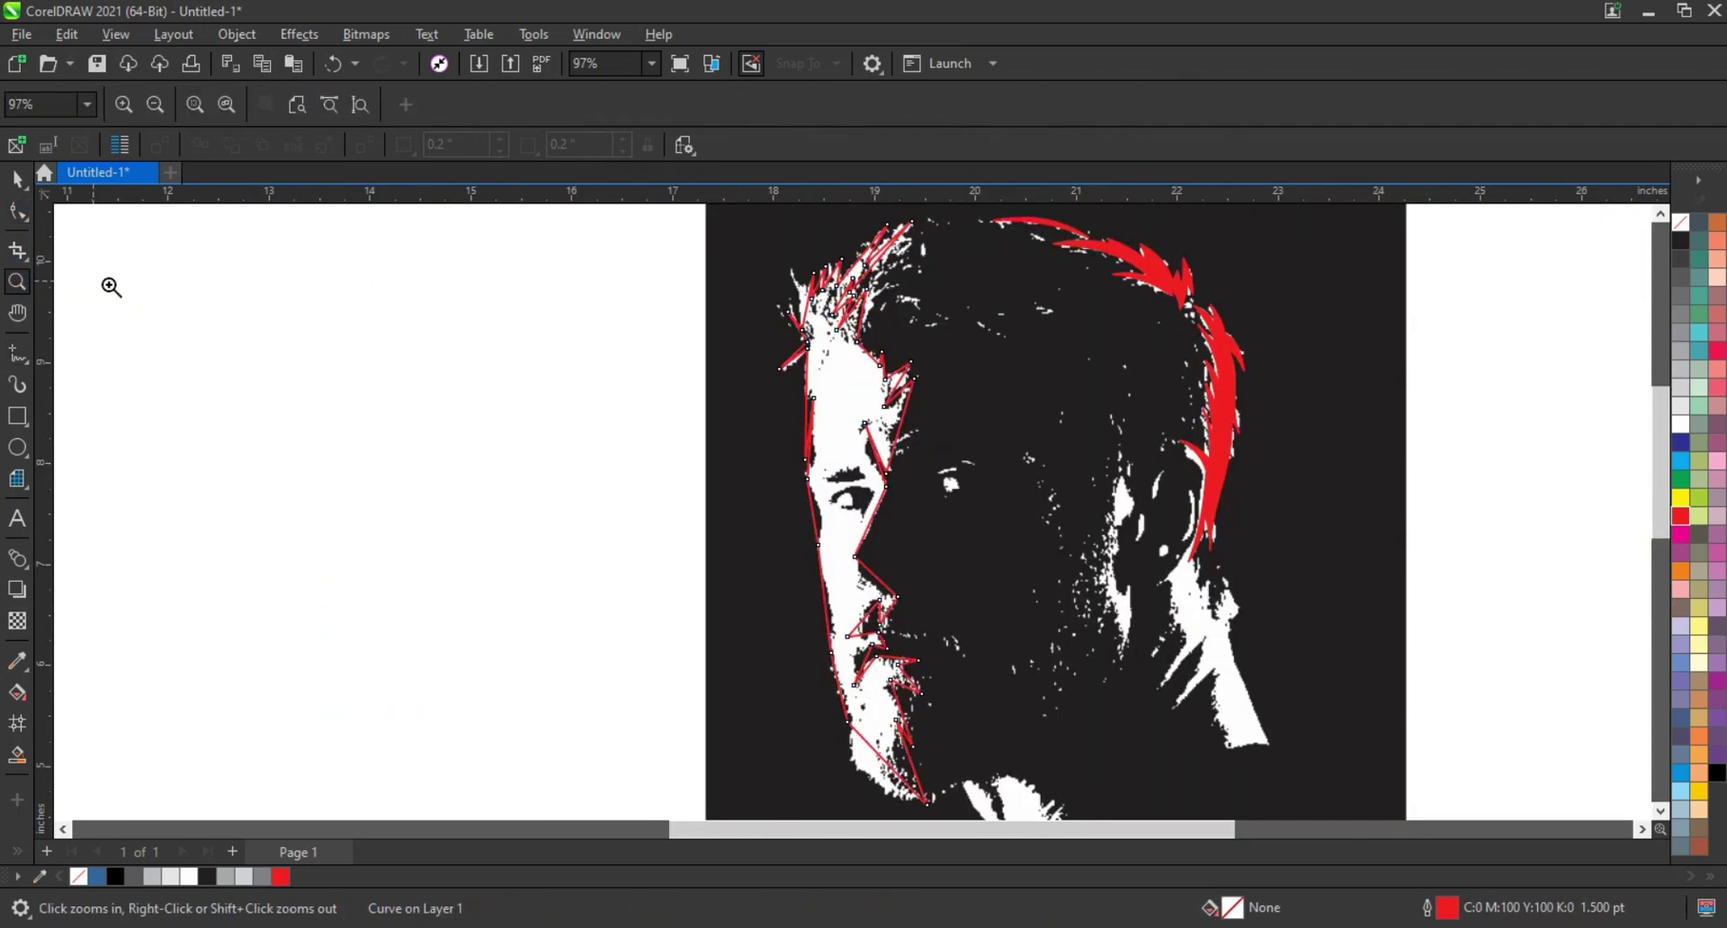
scroll(705, 362, "down", 1)
left_click_drag(705, 223, 995, 363)
left_click(24, 218)
mouse_move(804, 393)
left_mouse_down()
mouse_move(839, 363)
mouse_move(898, 357)
mouse_move(885, 326)
left_mouse_up()
left_click_drag(887, 391, 866, 376)
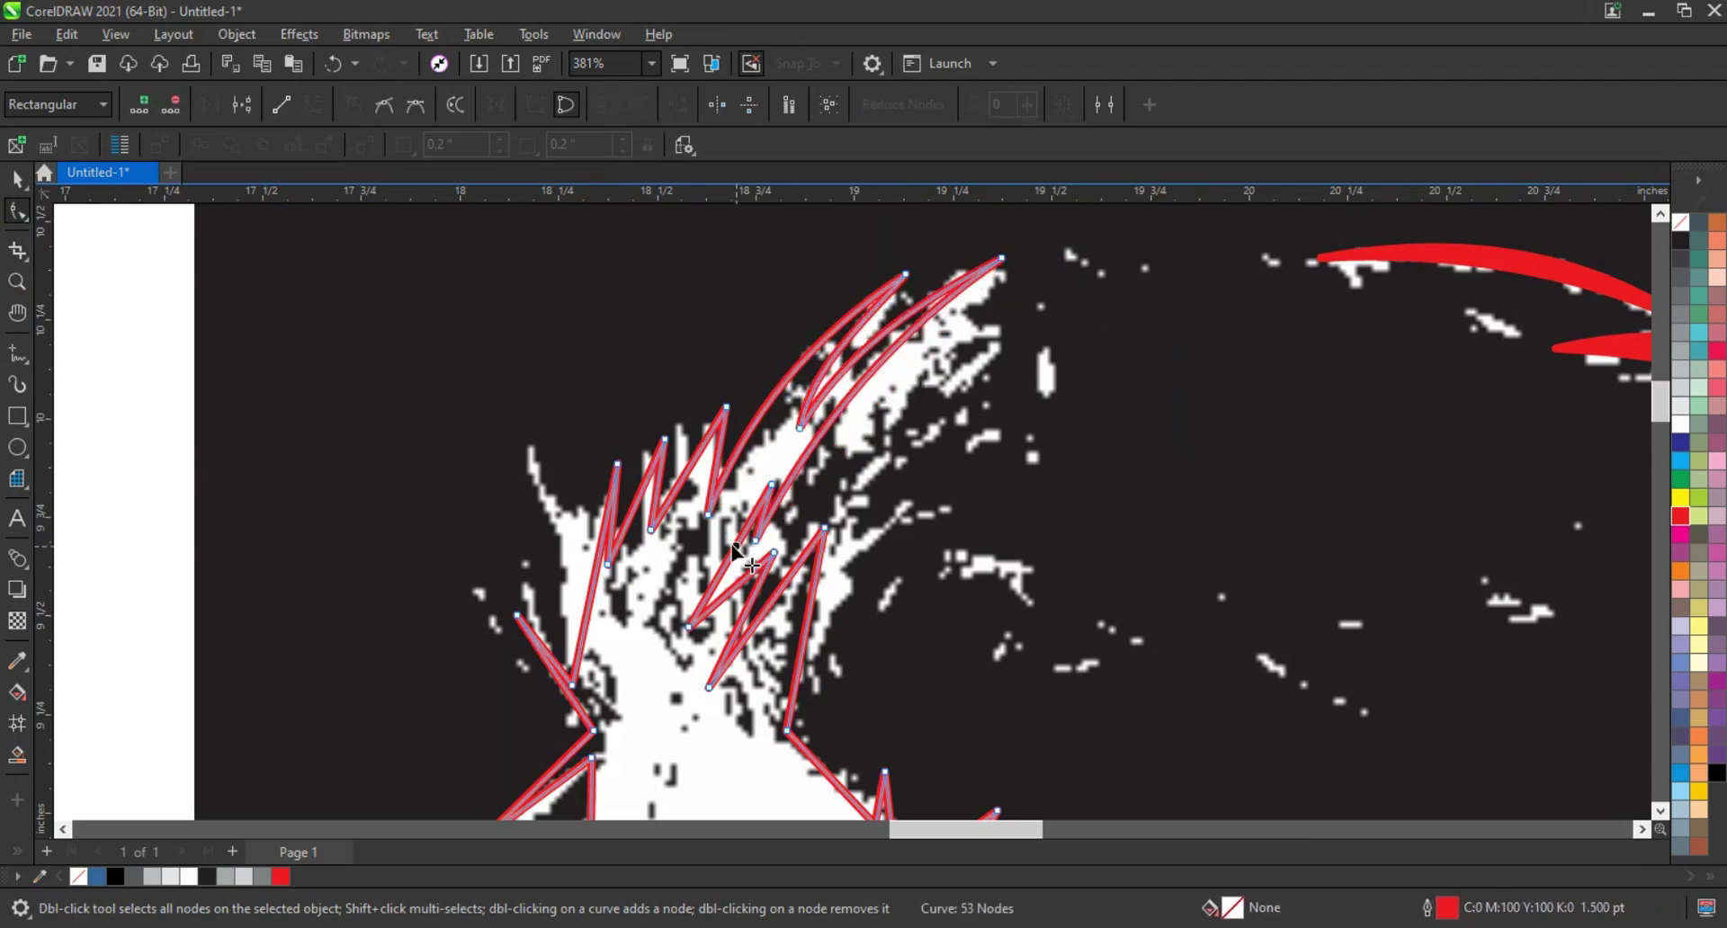
Step: Curve the shorter front-hair spikes on both sides of the outline down to the hairline
left_click(730, 545)
left_click_drag(596, 589, 680, 468)
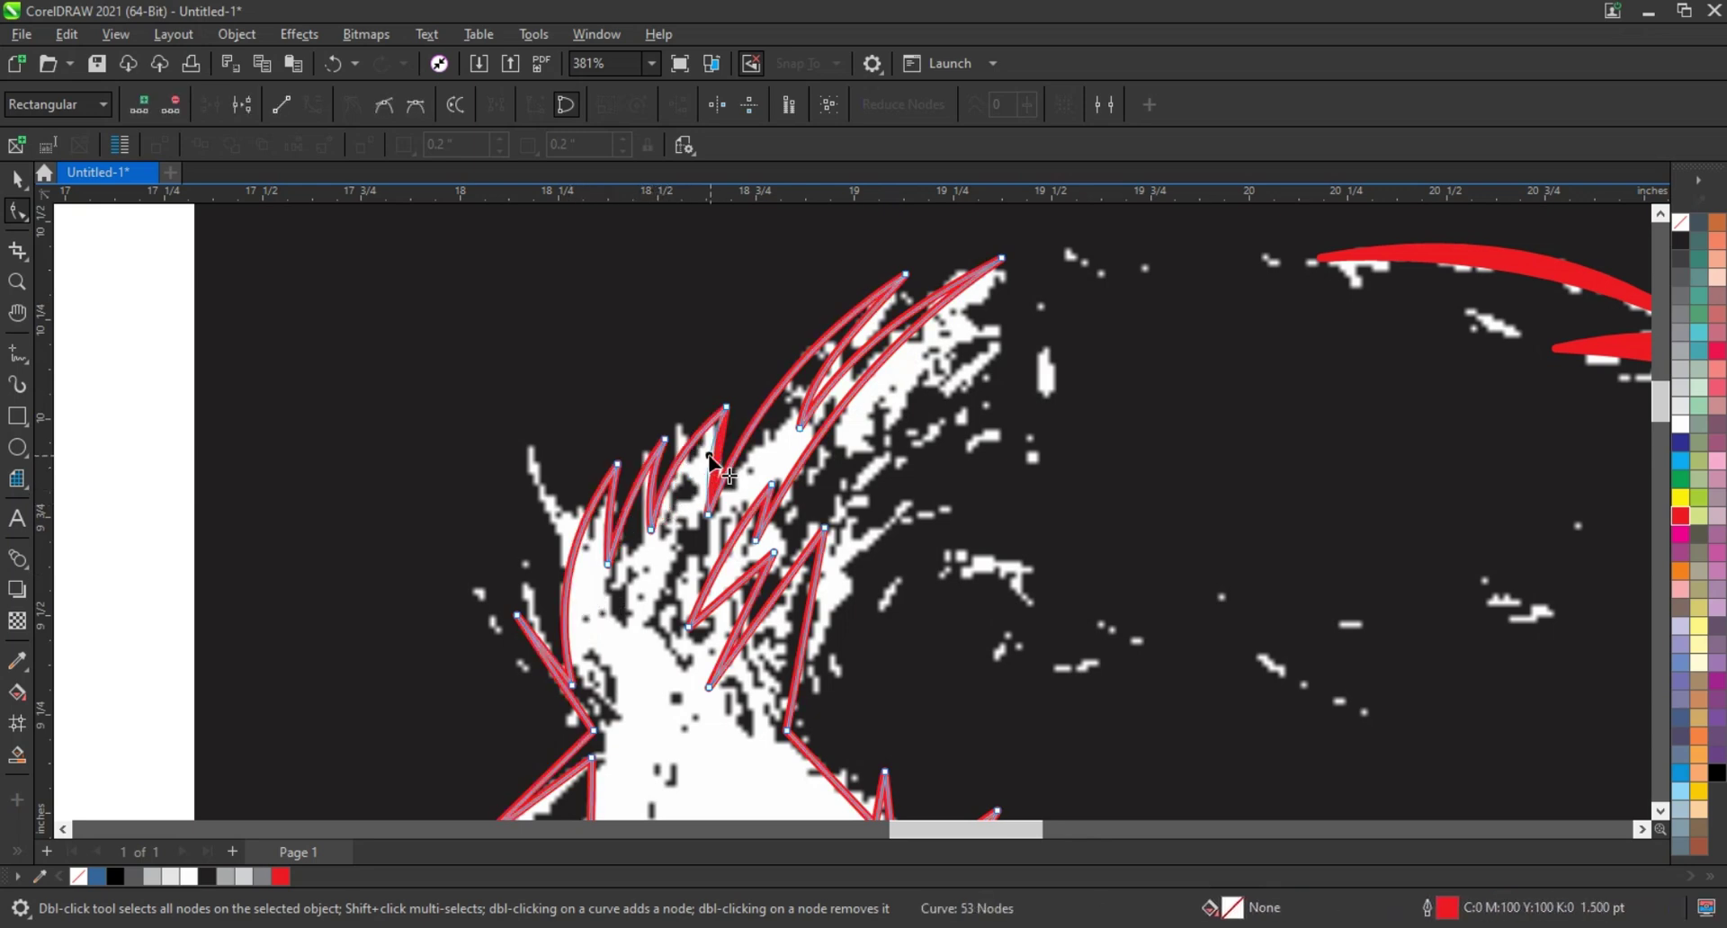
left_click(724, 546)
left_click_drag(725, 546, 772, 663)
left_click_drag(570, 696, 561, 705)
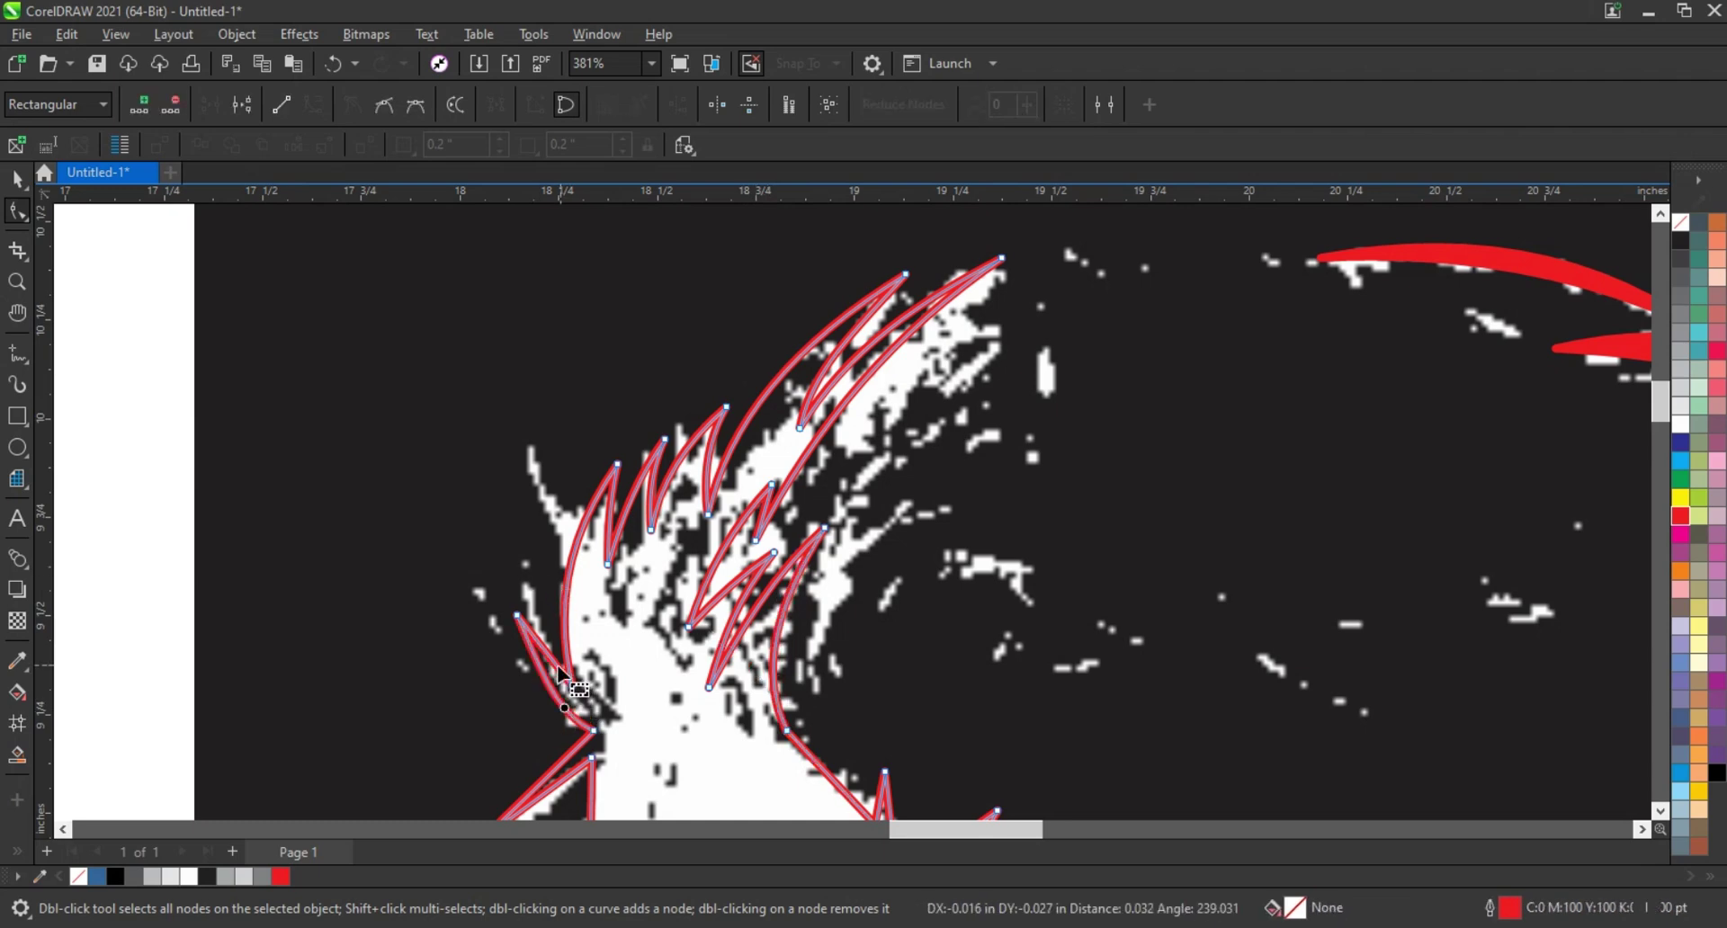
Step: Curve the outer forehead edge, its narrow notch and the segment running past the eye to fit the highlight
scroll(450, 401, "down", 5)
key("z")
left_click_drag(401, 432, 809, 686)
key("F10")
left_click_drag(610, 598, 613, 561)
left_click_drag(597, 470, 586, 468)
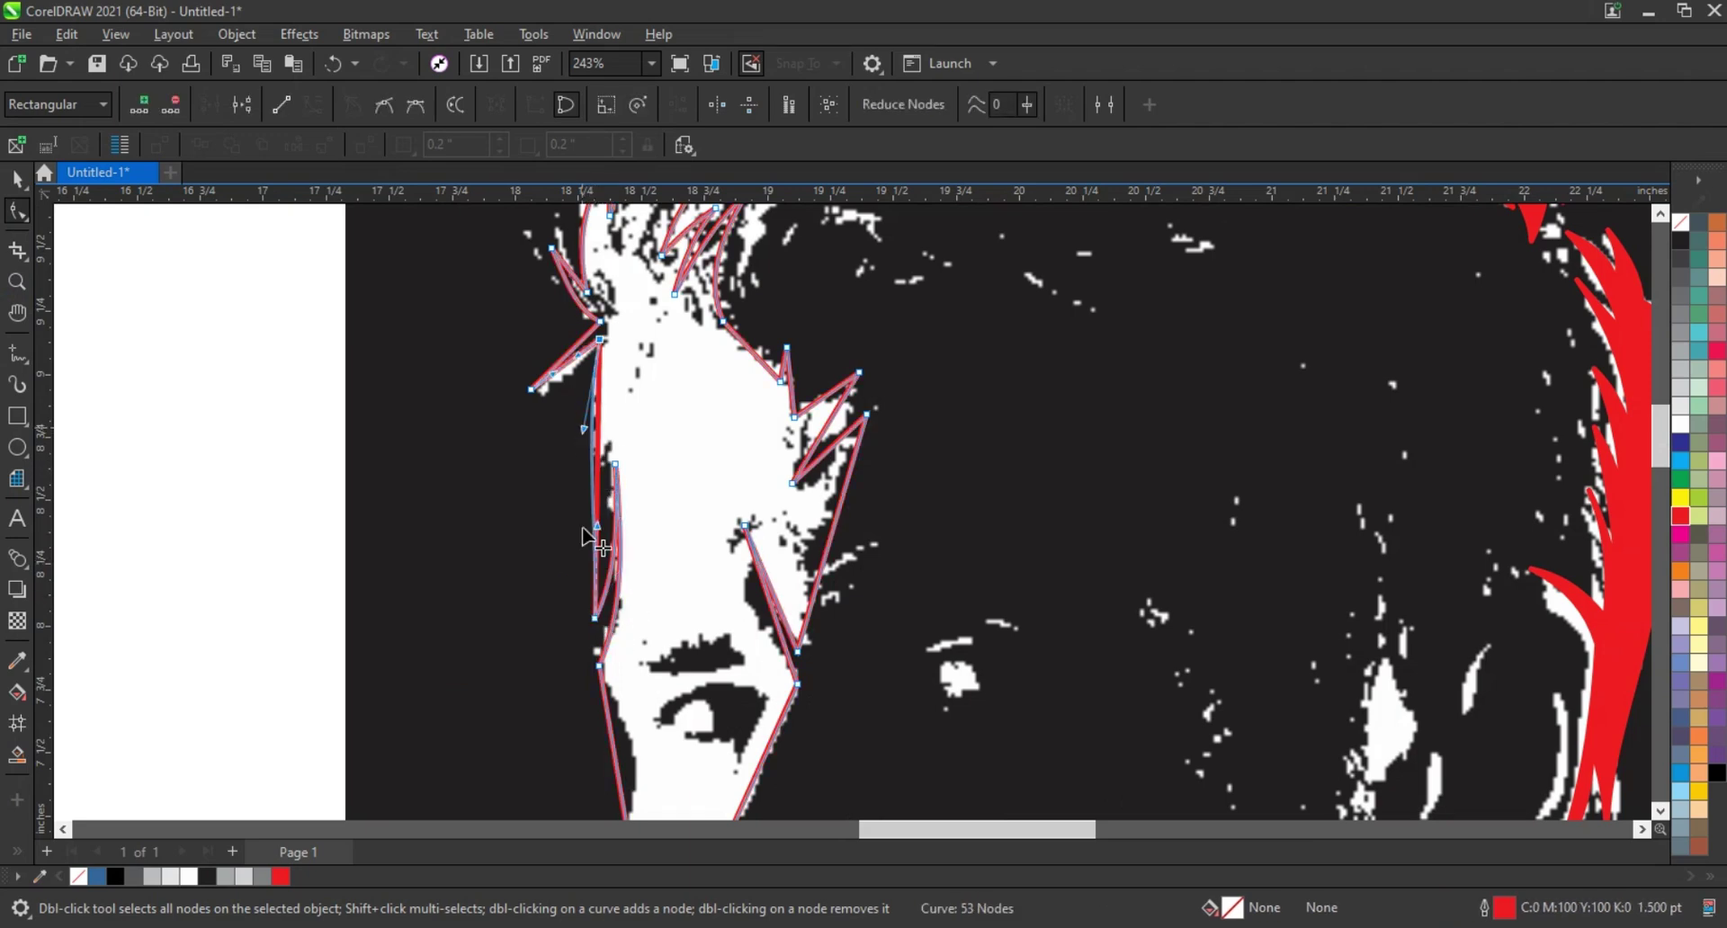
left_click_drag(582, 526, 610, 531)
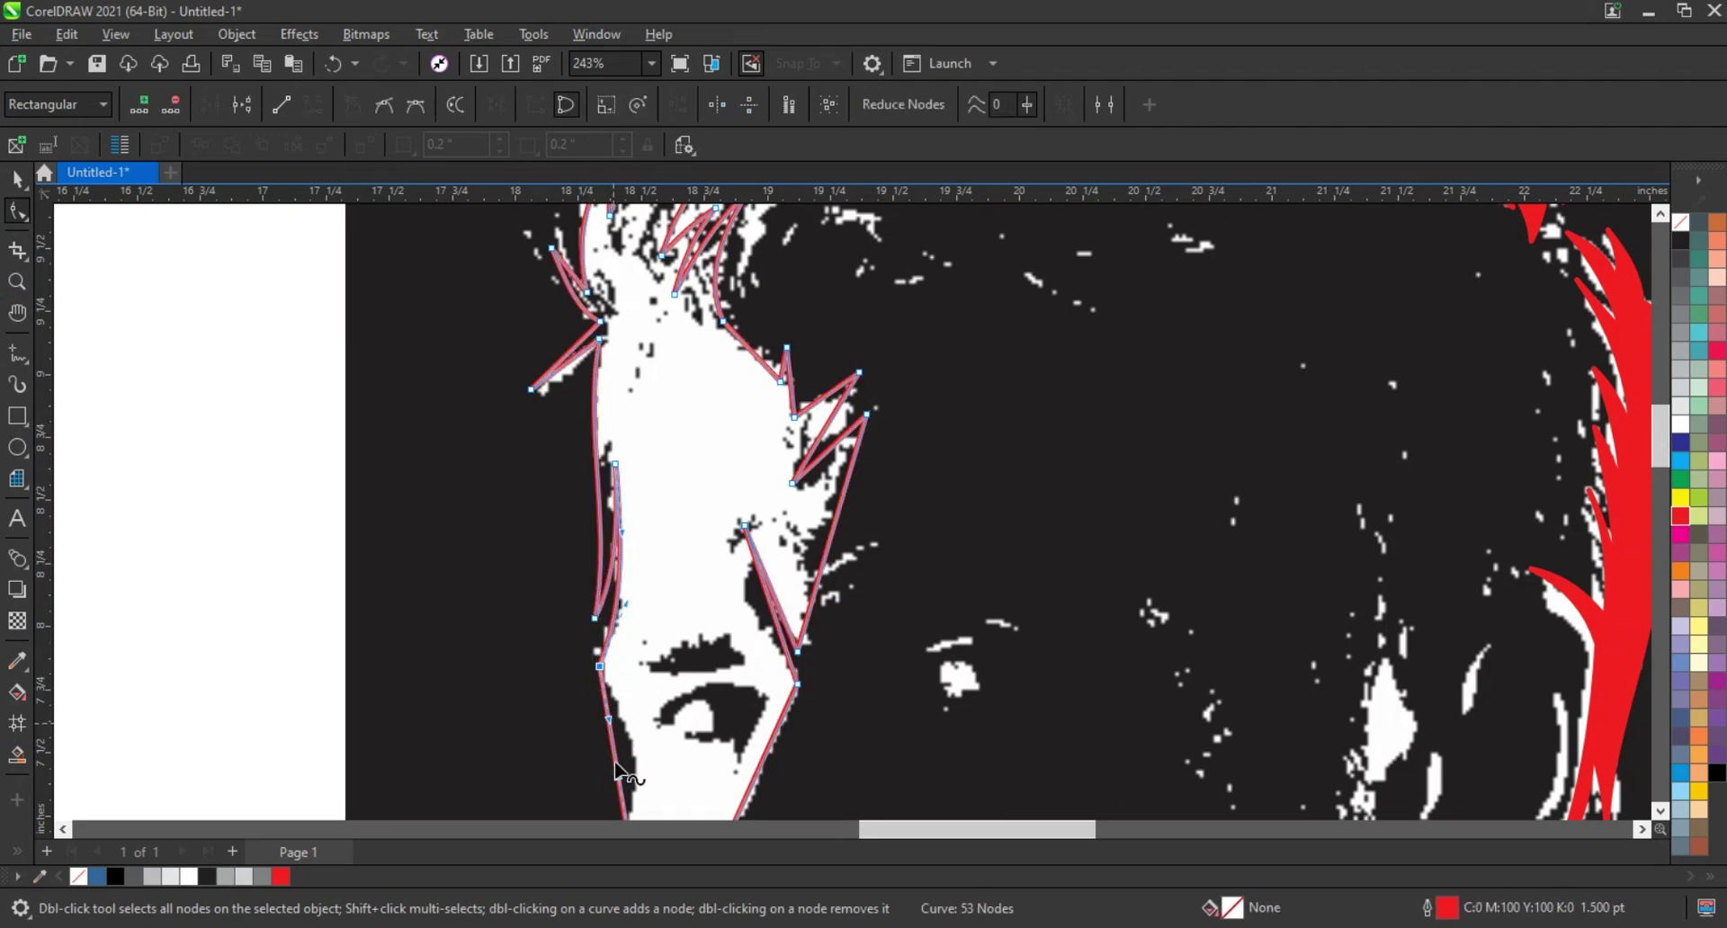
left_click_drag(615, 763, 633, 762)
Step: Curve the deep notch beside the eye and the pointed spikes along the inner edge of the forehead
mouse_move(775, 615)
left_mouse_down()
mouse_move(755, 618)
mouse_move(778, 604)
left_mouse_up()
left_click(820, 580)
left_click_drag(834, 496, 831, 430)
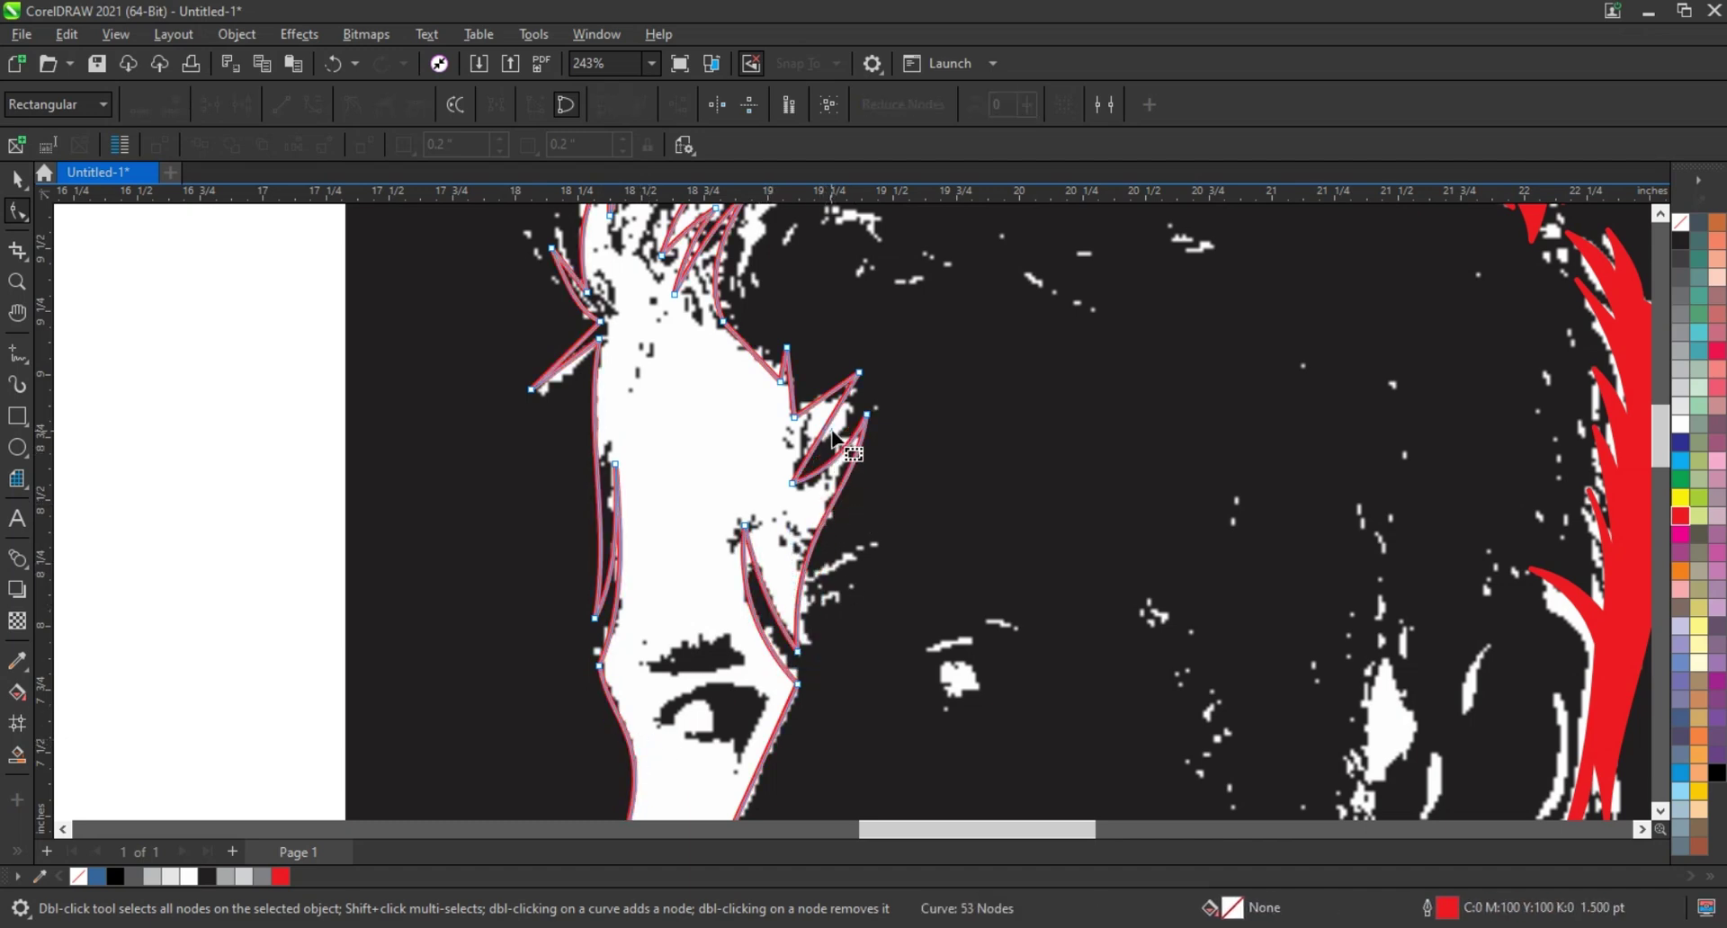
left_click(795, 396)
left_click(792, 391)
left_click_drag(755, 359, 751, 356)
Step: Round the chin edge of the outline and bend the inner beard segment rising from the chin tip
scroll(382, 437, "down", 2)
scroll(437, 456, "down", 2)
left_click(17, 283)
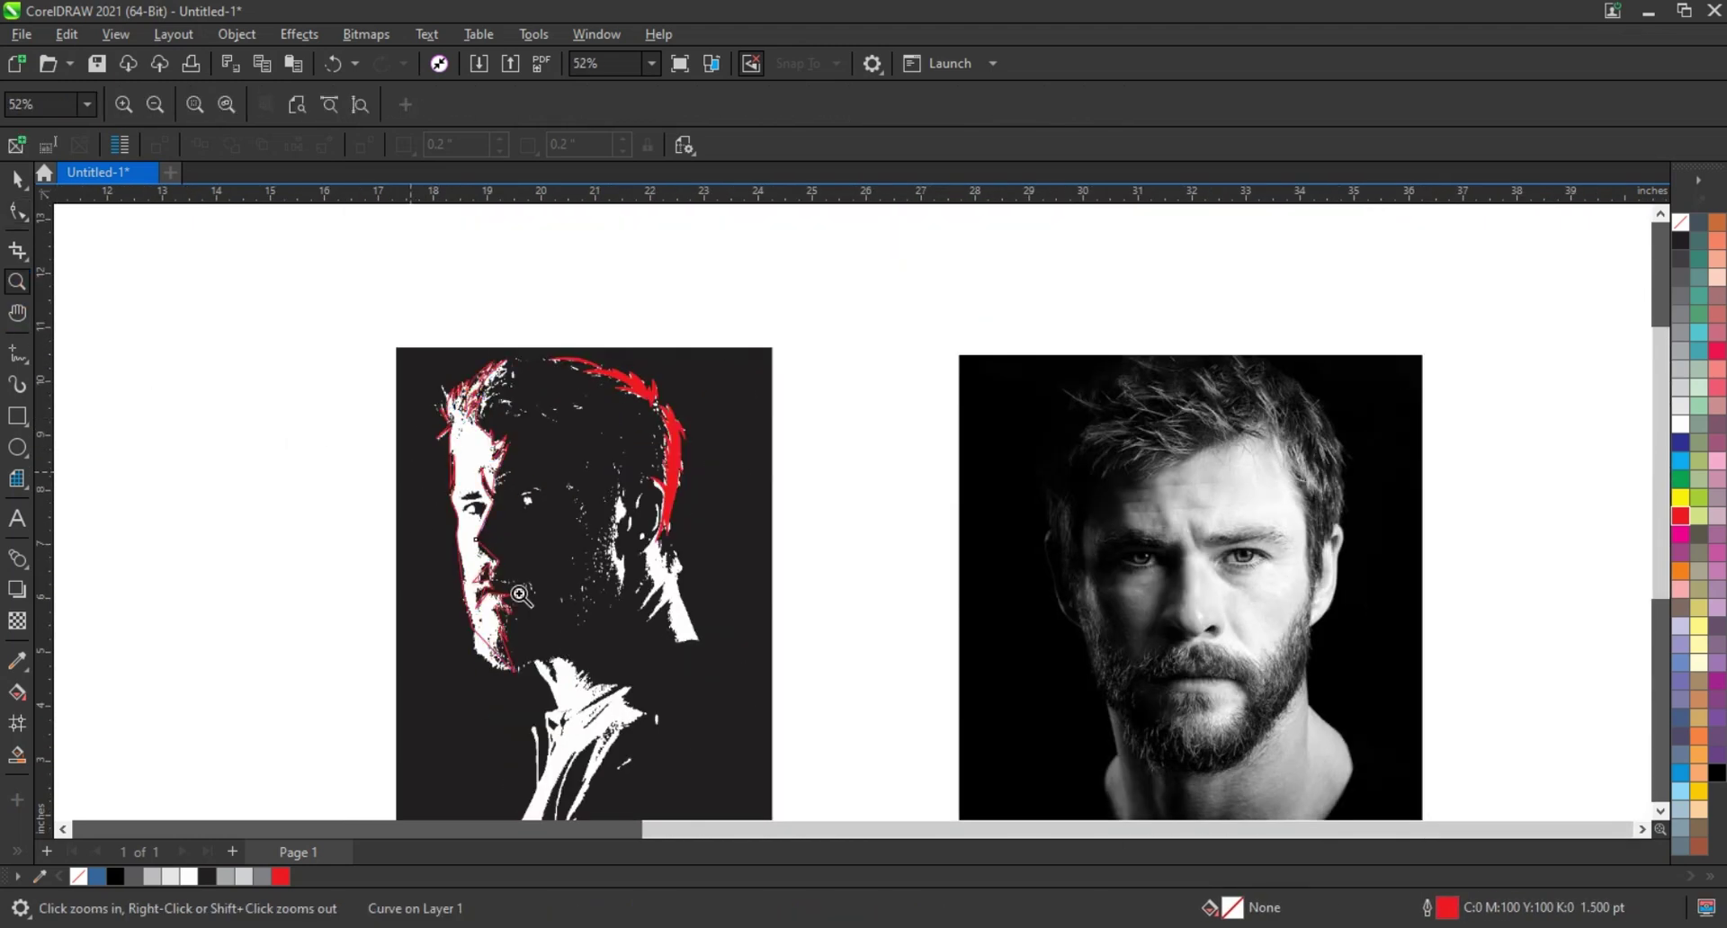
left_click_drag(411, 470, 718, 709)
left_click(18, 214)
mouse_move(661, 658)
left_mouse_down()
mouse_move(639, 680)
mouse_move(668, 647)
mouse_move(675, 686)
left_mouse_up()
left_click(706, 666)
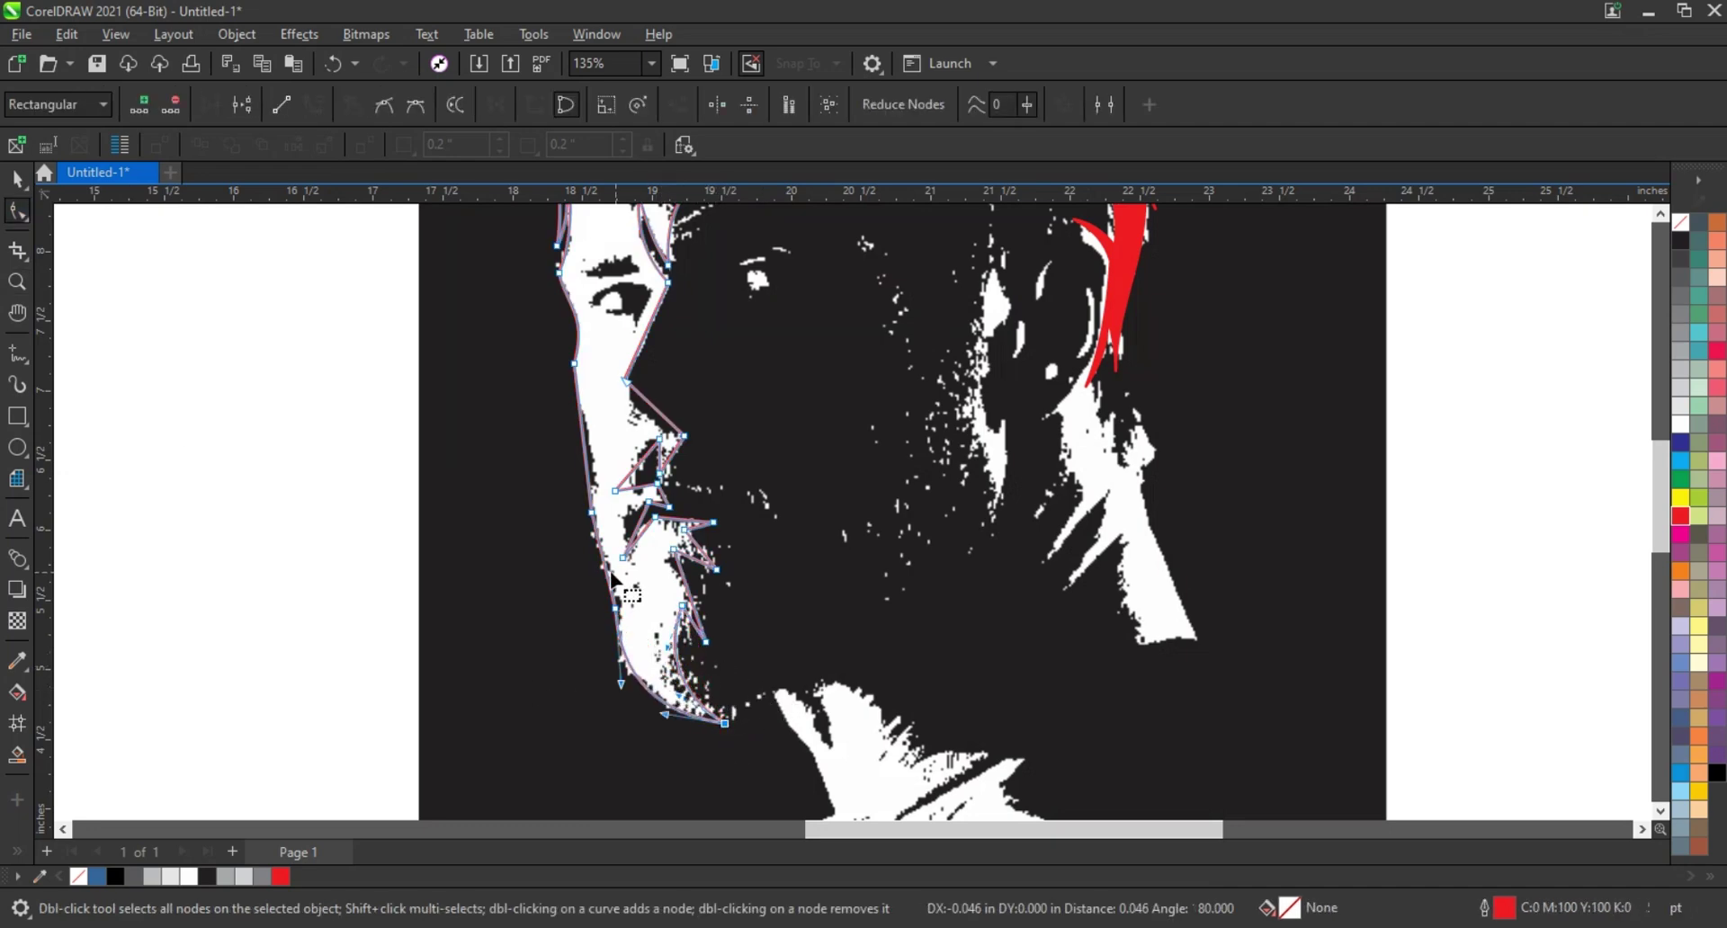
Step: Curve the outer cheek edge, the nose profile and the notch under the nose to match the highlight
left_click(17, 282)
left_click_drag(438, 341, 979, 759)
left_click(19, 214)
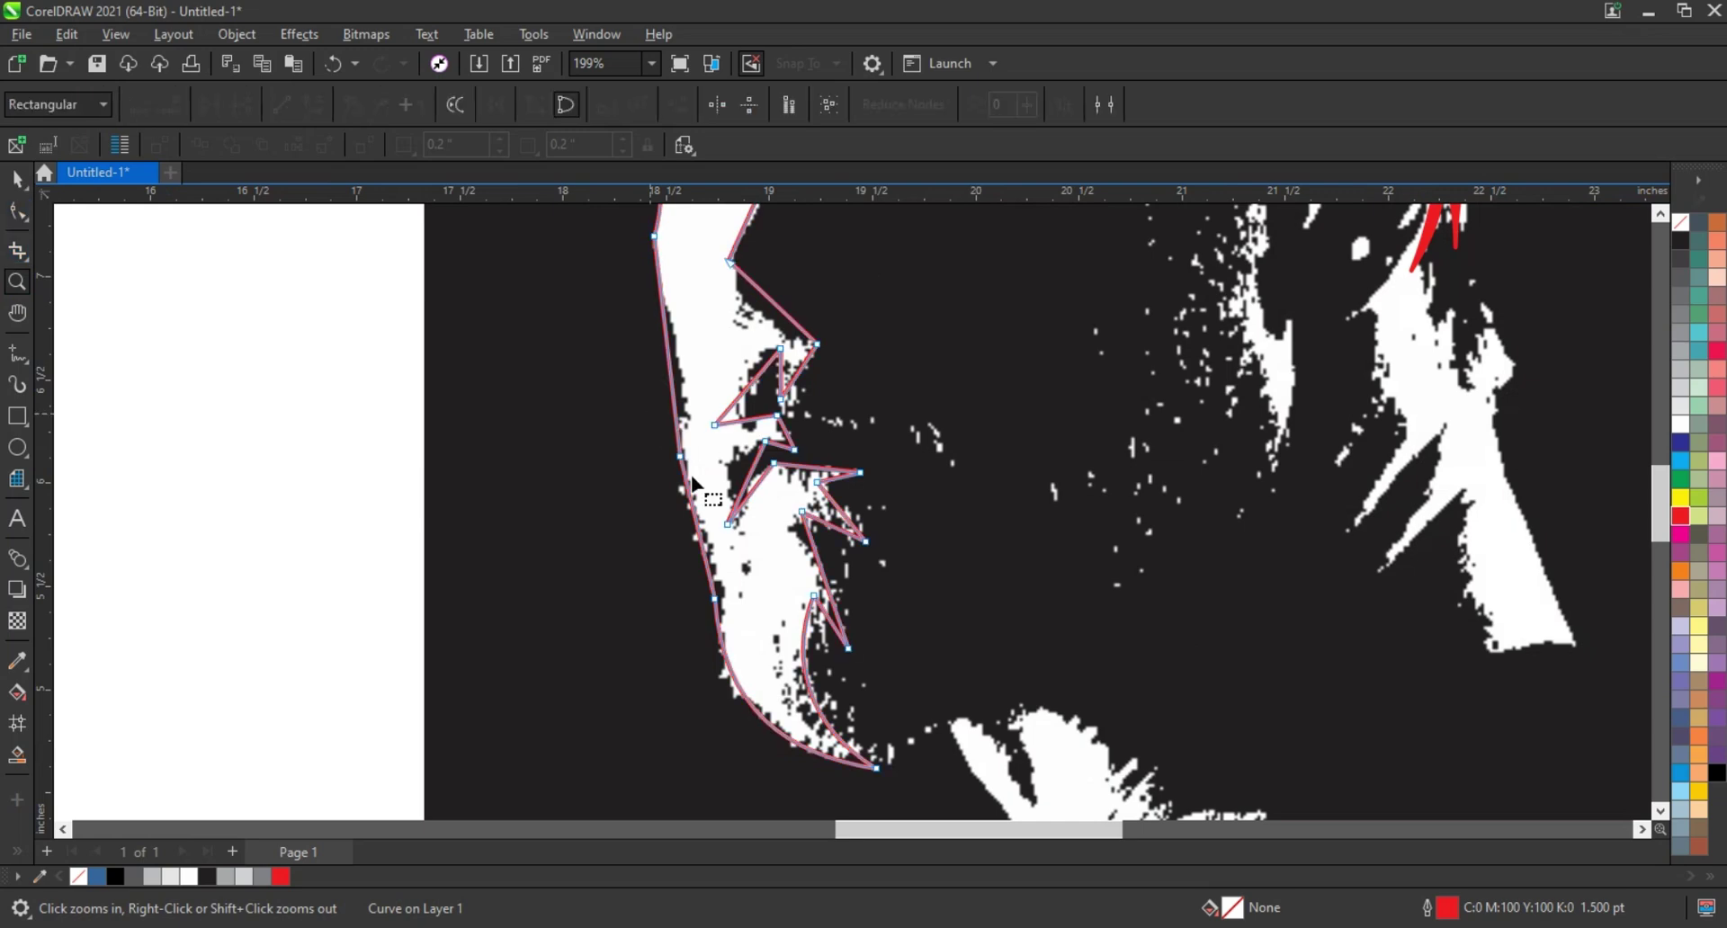
left_click_drag(675, 384, 697, 396)
left_click_drag(695, 250, 778, 283)
left_click_drag(758, 290, 797, 322)
Step: Reshape the notches around the mouth and curve the beard spikes beside it
left_click_drag(728, 421, 767, 426)
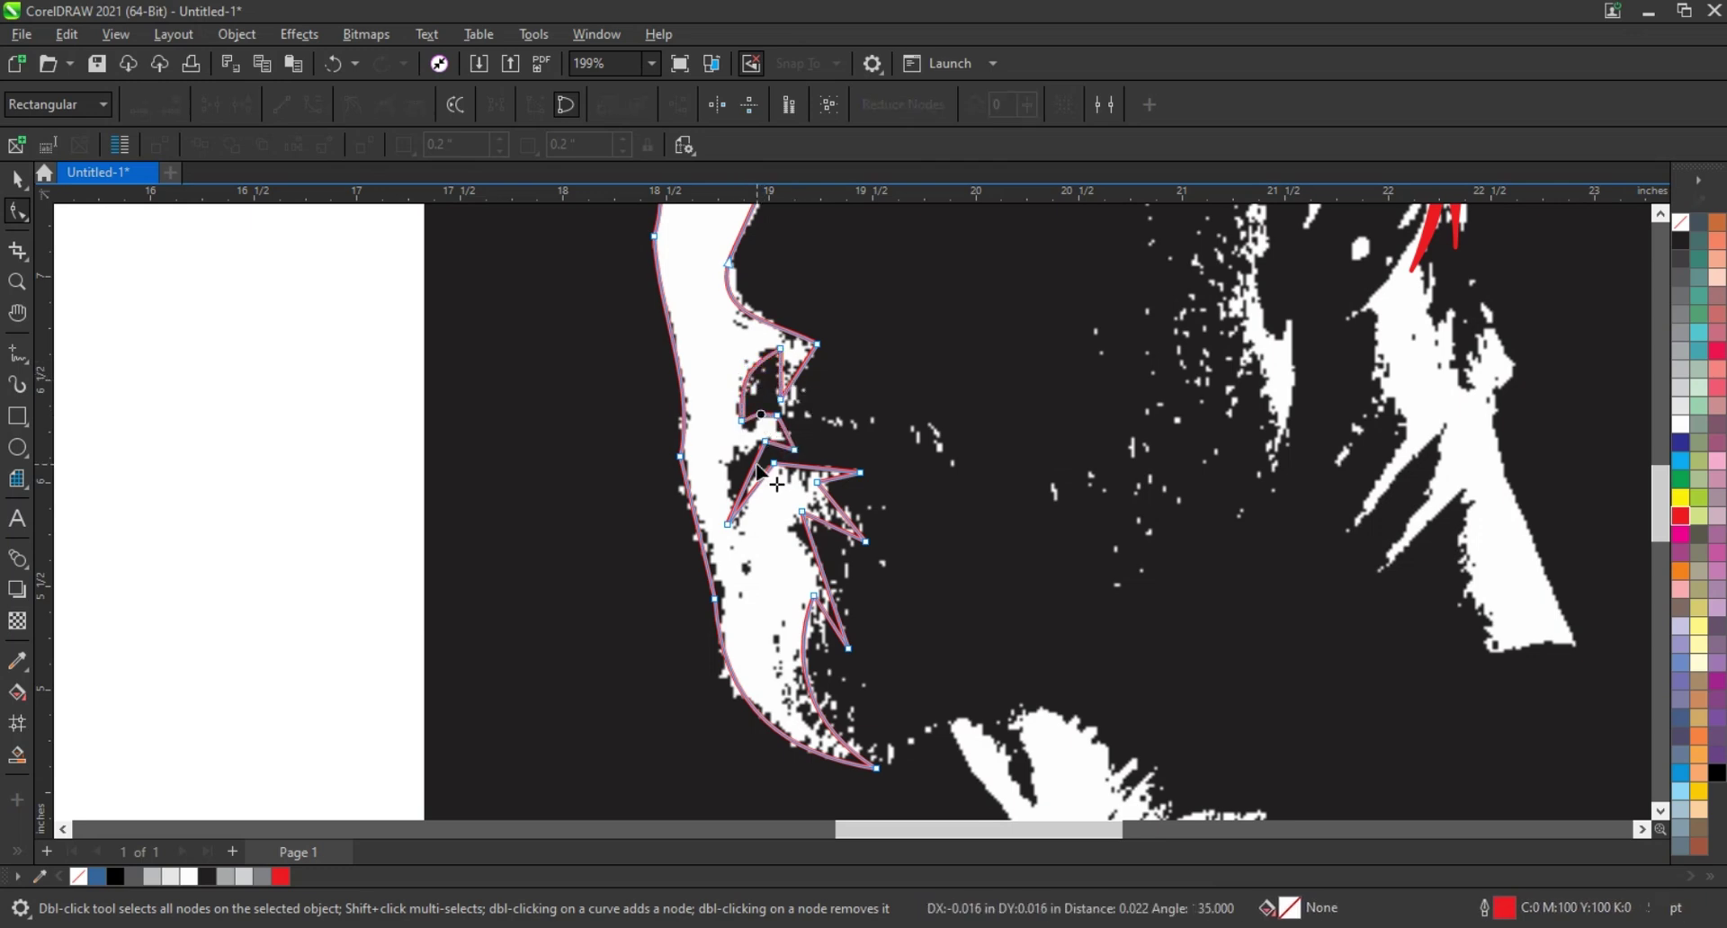
left_click_drag(754, 488, 747, 481)
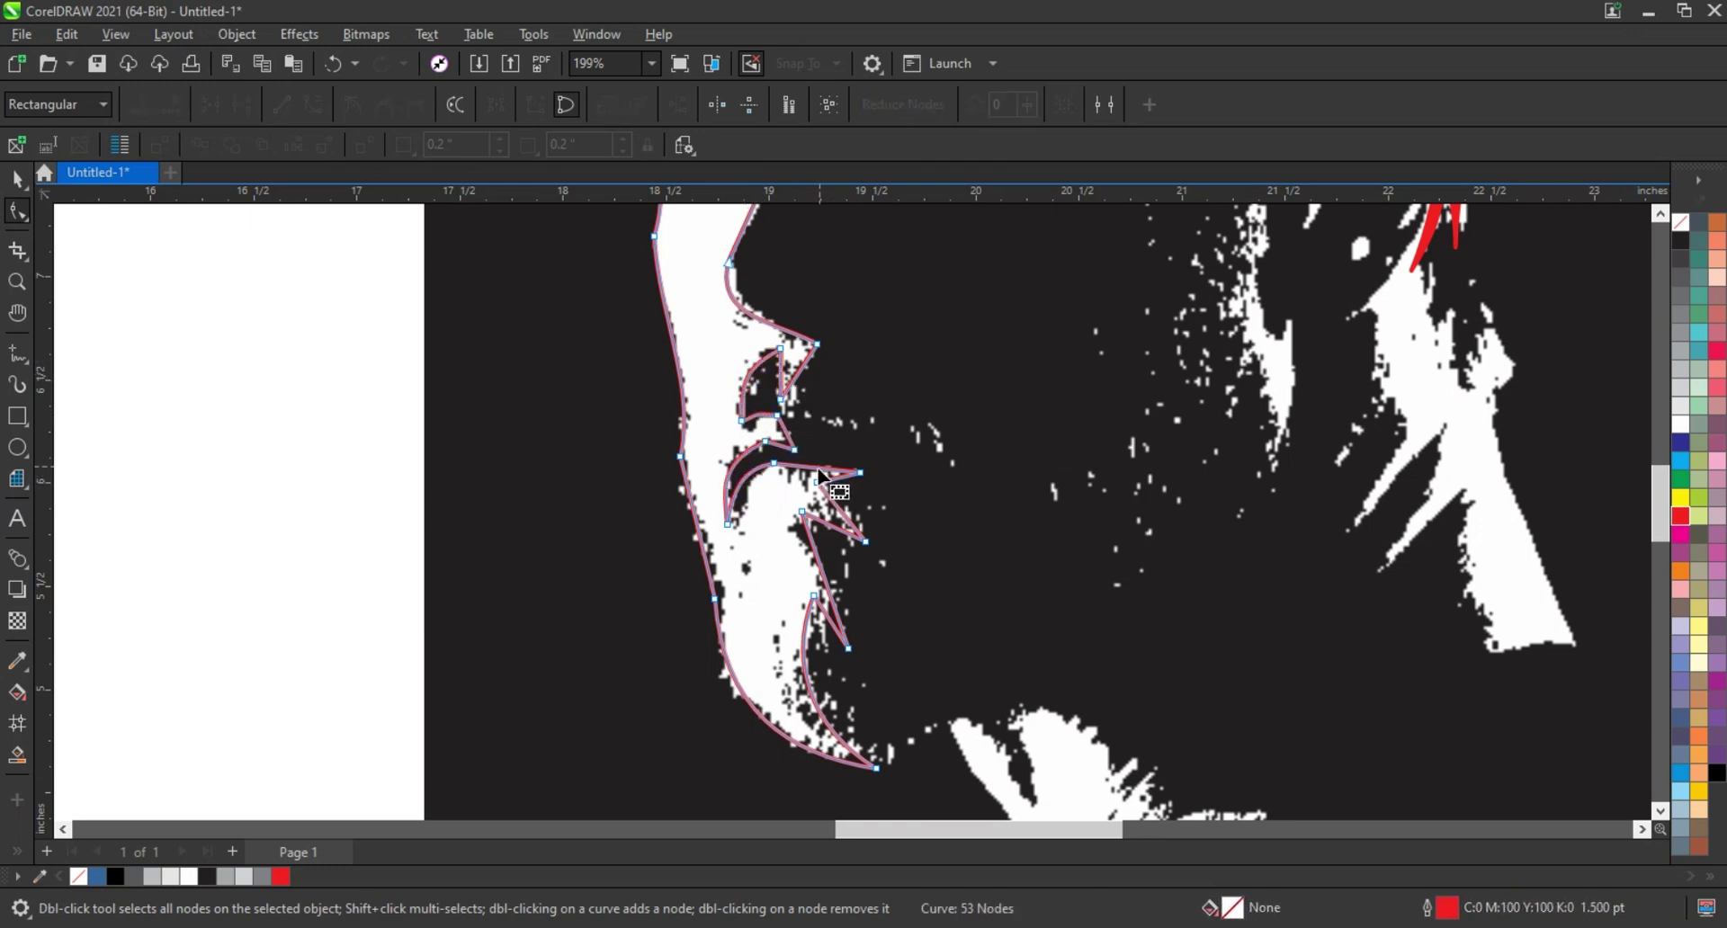
left_click_drag(837, 530, 841, 526)
Step: Trace the eyebrow as a closed three-point shape about 0.48 by 0.15 inches and arch its long edges
scroll(604, 619, "down", 2)
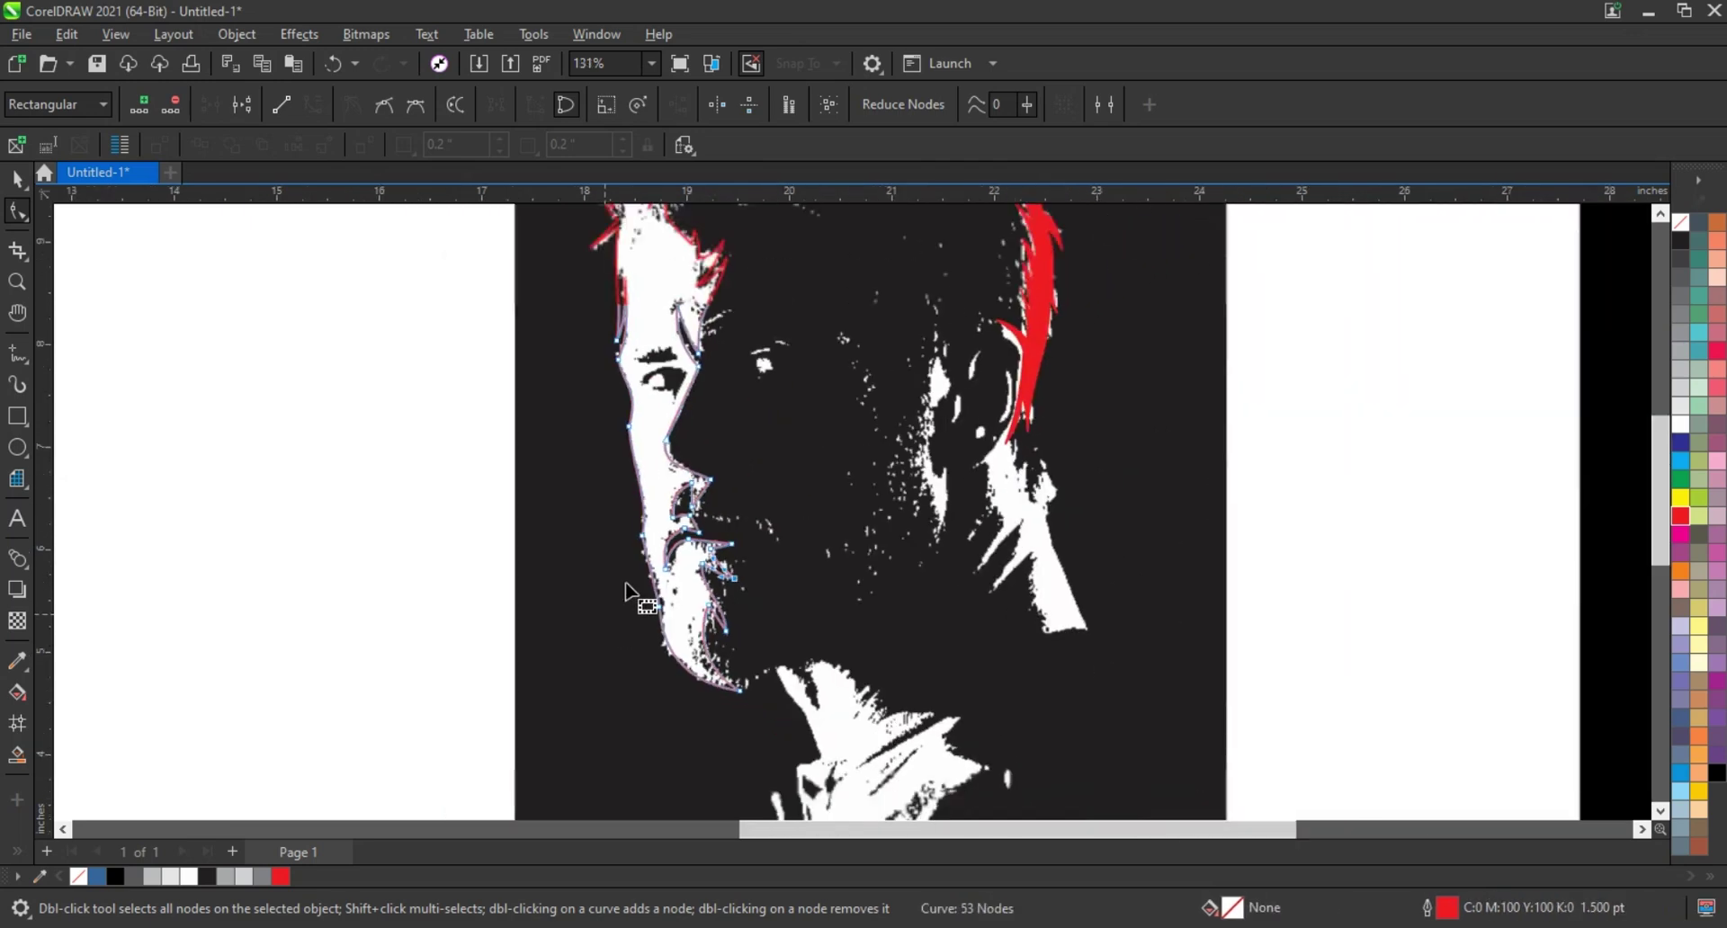
left_click(18, 282)
left_click_drag(570, 312, 882, 455)
left_click(17, 353)
key("F5")
left_click(615, 360)
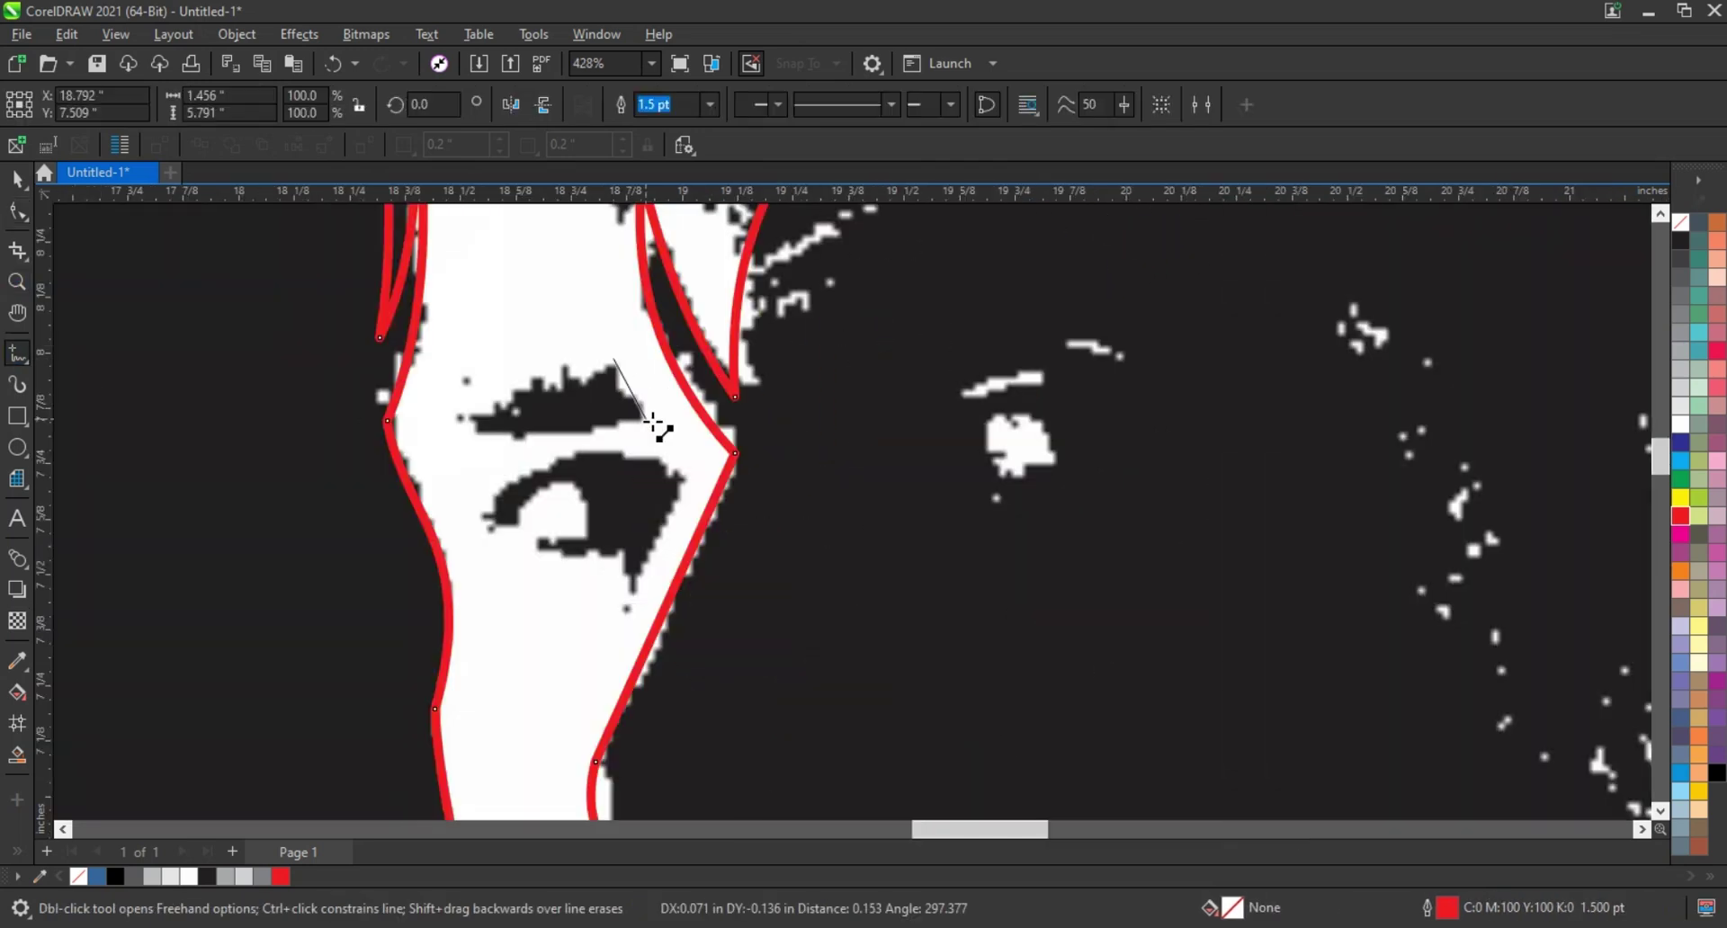
double_click(445, 423)
left_click(615, 358)
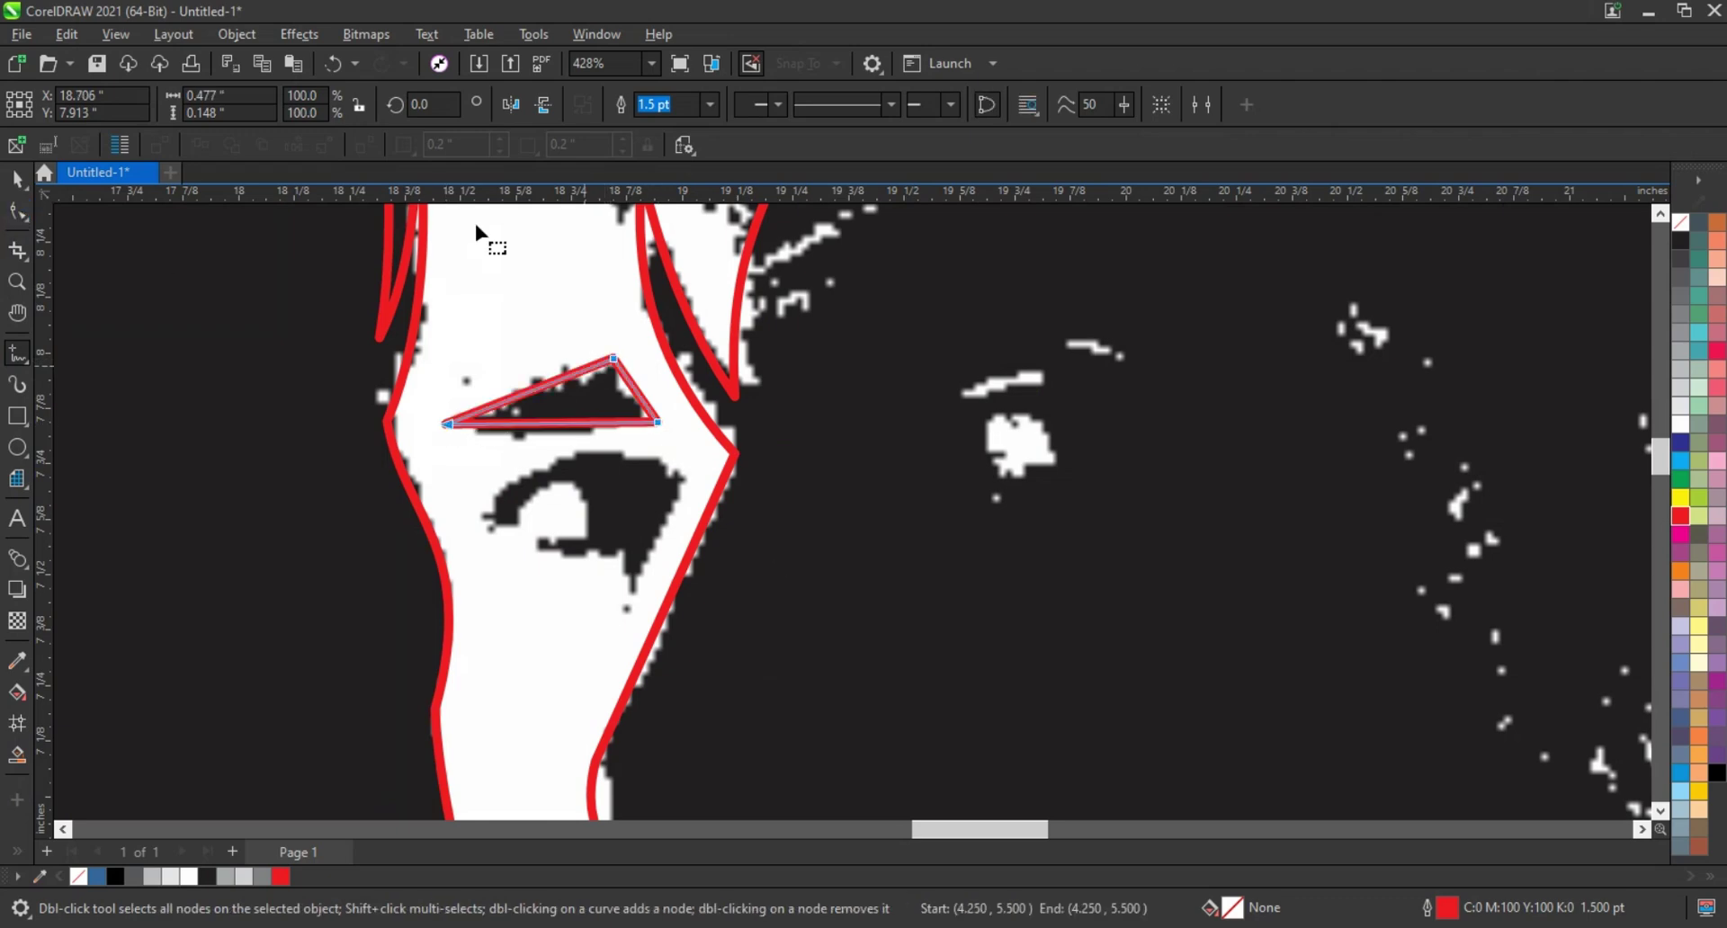
key("F10")
left_click_drag(570, 421, 569, 409)
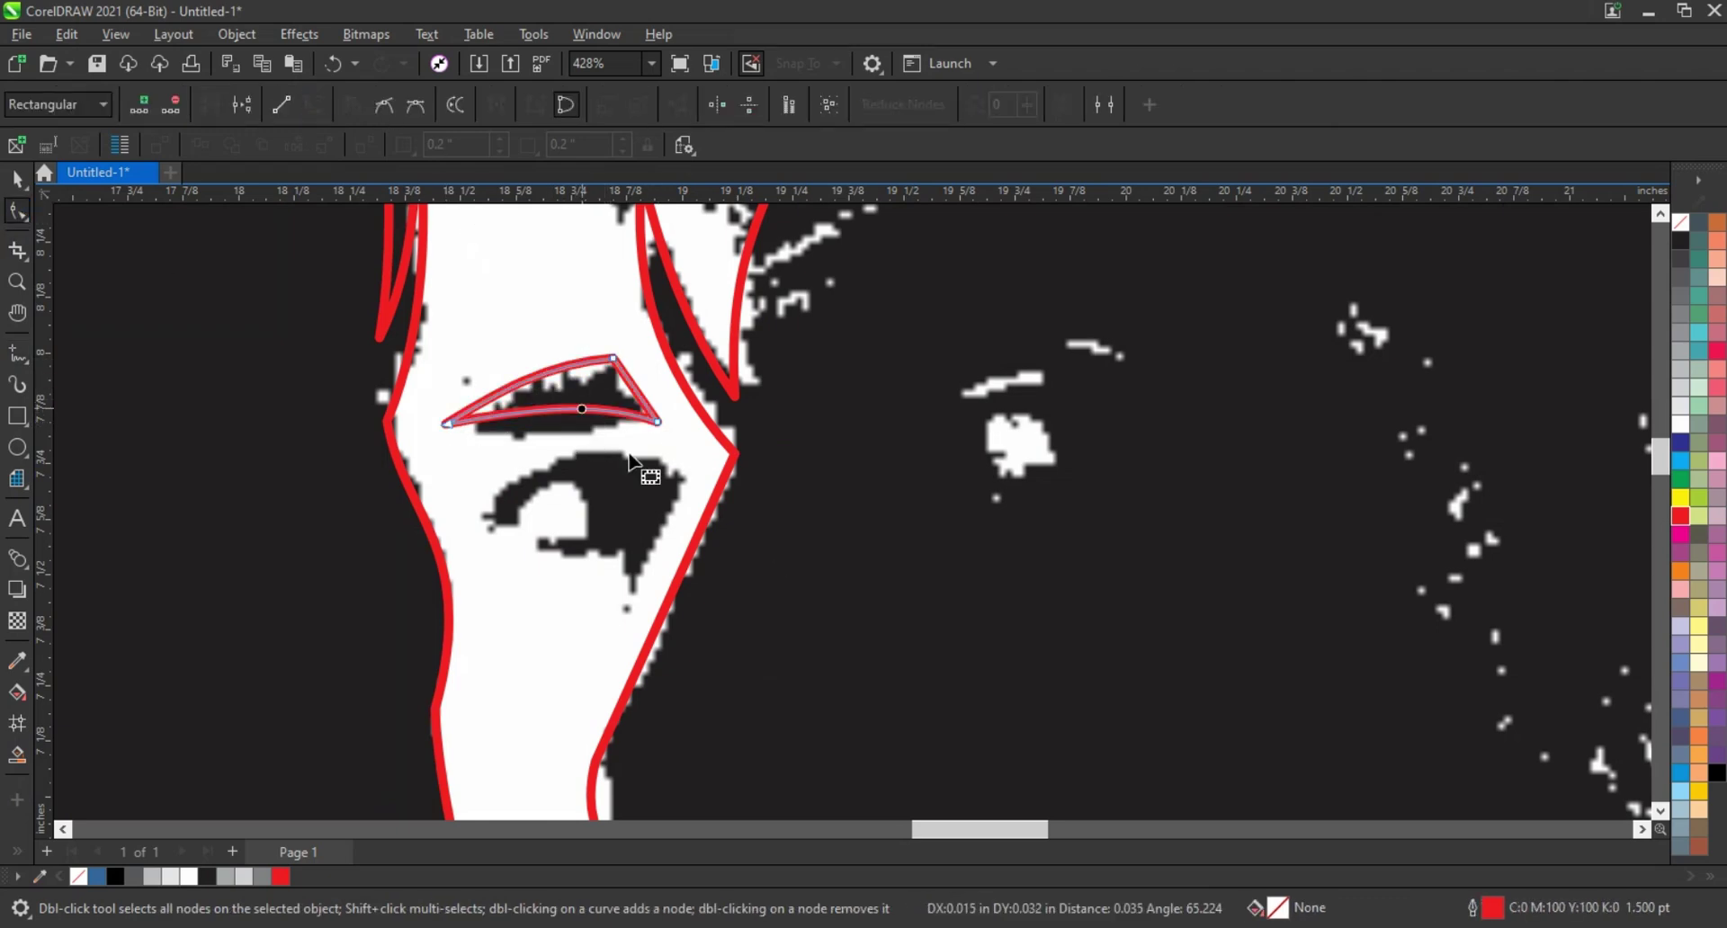
Step: Trace the dark area around the eye as a closed five-point outline about 0.47 by 0.26 inches
key("F5")
left_click(488, 511)
double_click(695, 475)
left_click(612, 589)
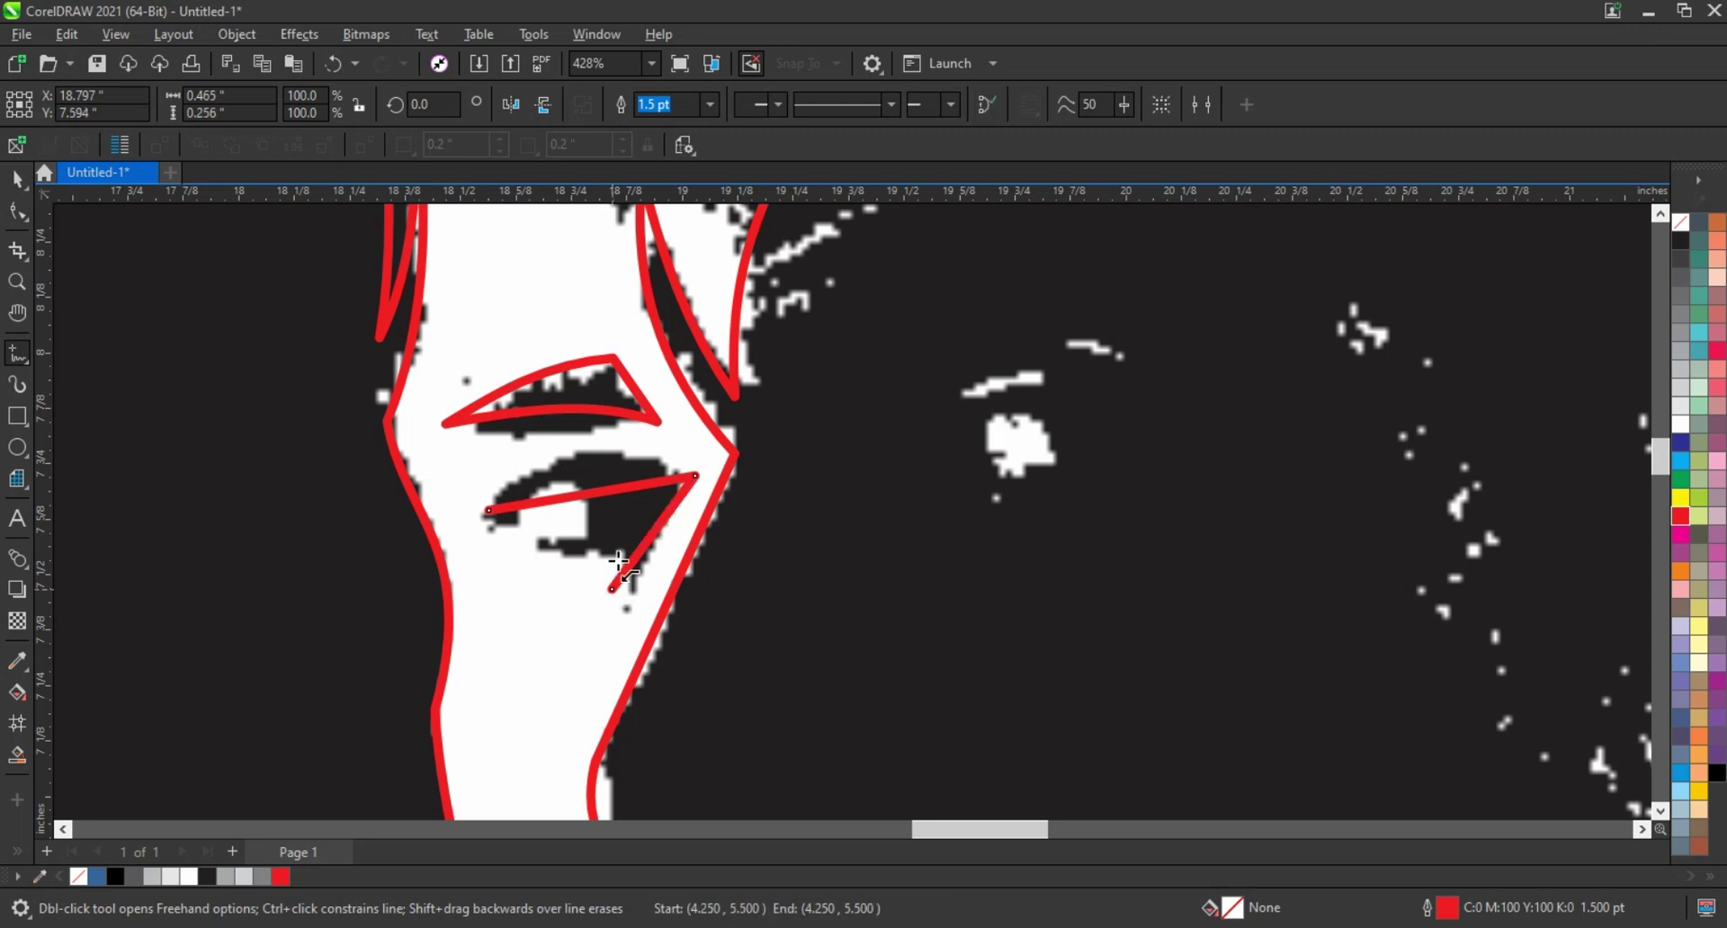
left_click(491, 512)
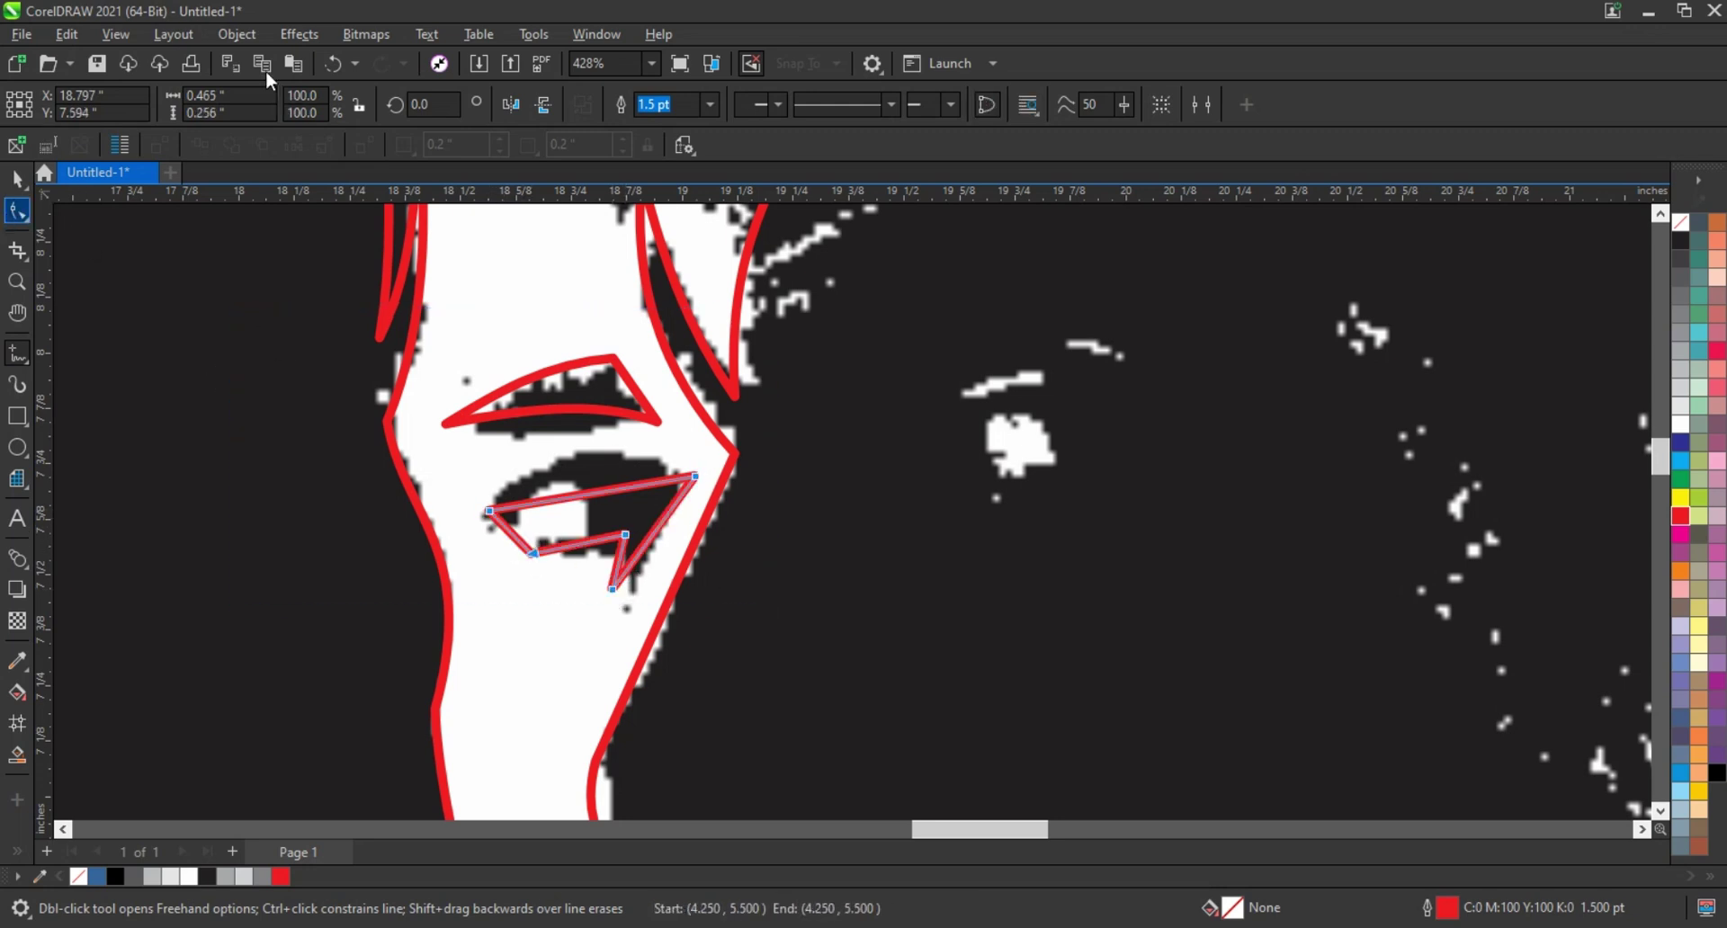
Step: Bend the eye outline into an arched upper lid and a rounded cut-out around the eye's white
key("F10")
left_click_drag(589, 492, 490, 485)
left_click_drag(595, 463, 580, 559)
left_click_drag(530, 428, 531, 429)
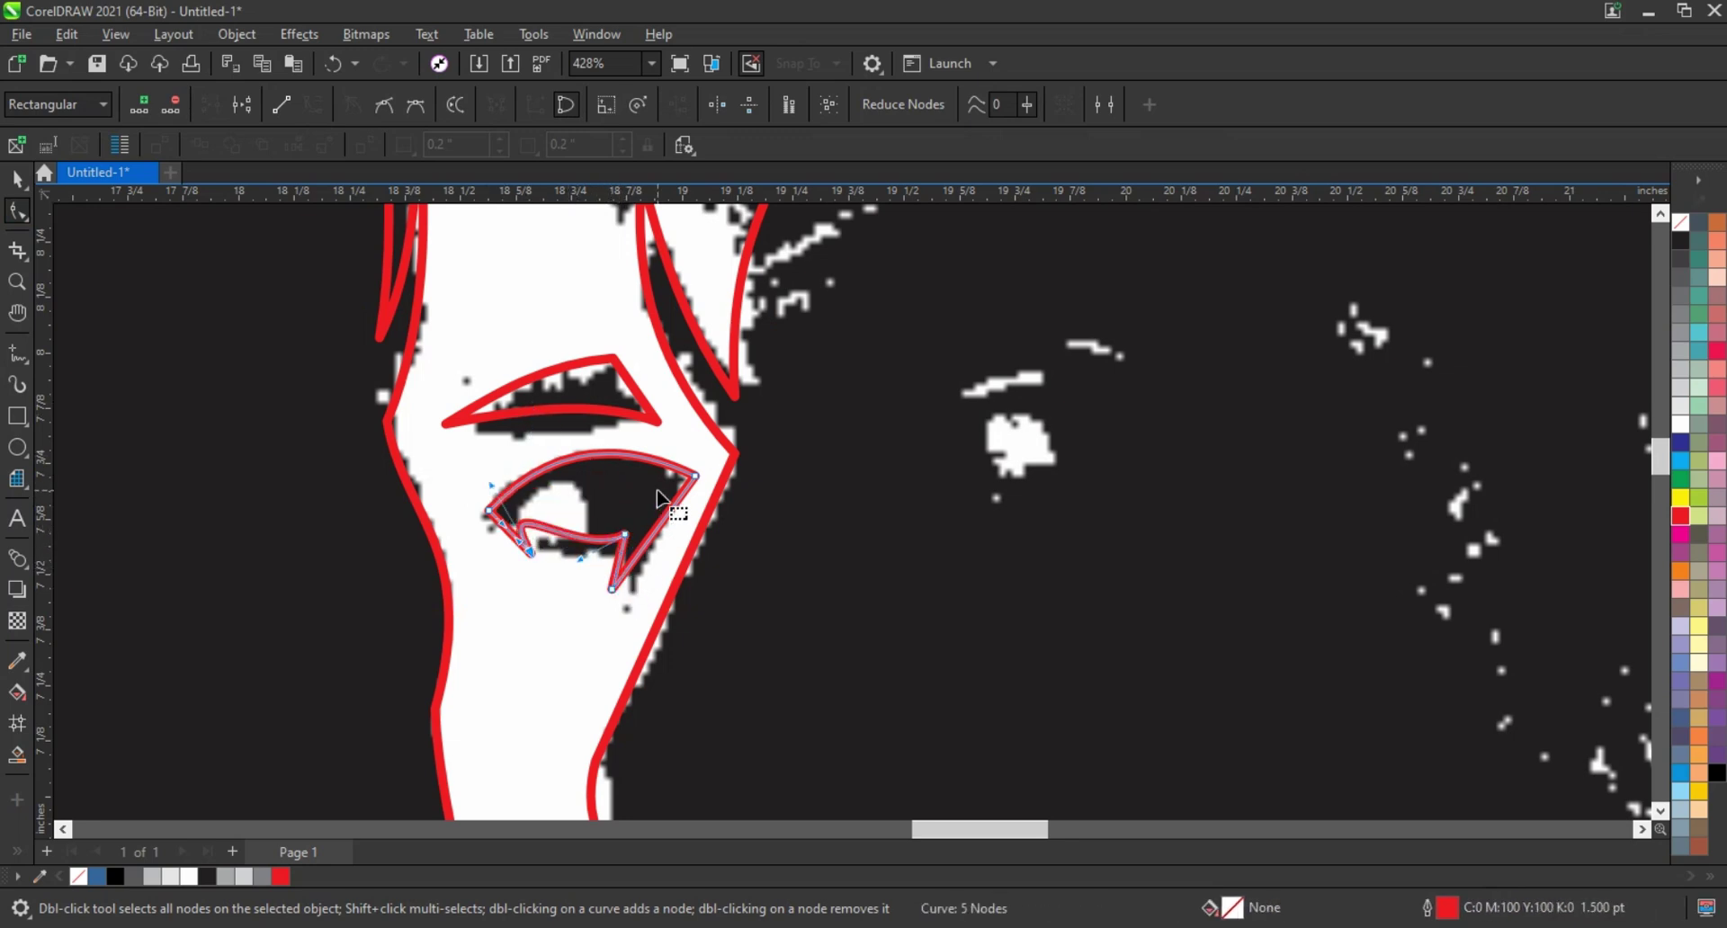
left_click_drag(607, 531, 593, 591)
left_click(598, 528)
left_click_drag(566, 466, 595, 460)
Step: Combine the eyebrow and eye shapes with the face outline and fill the result red
scroll(548, 396, "down", 3)
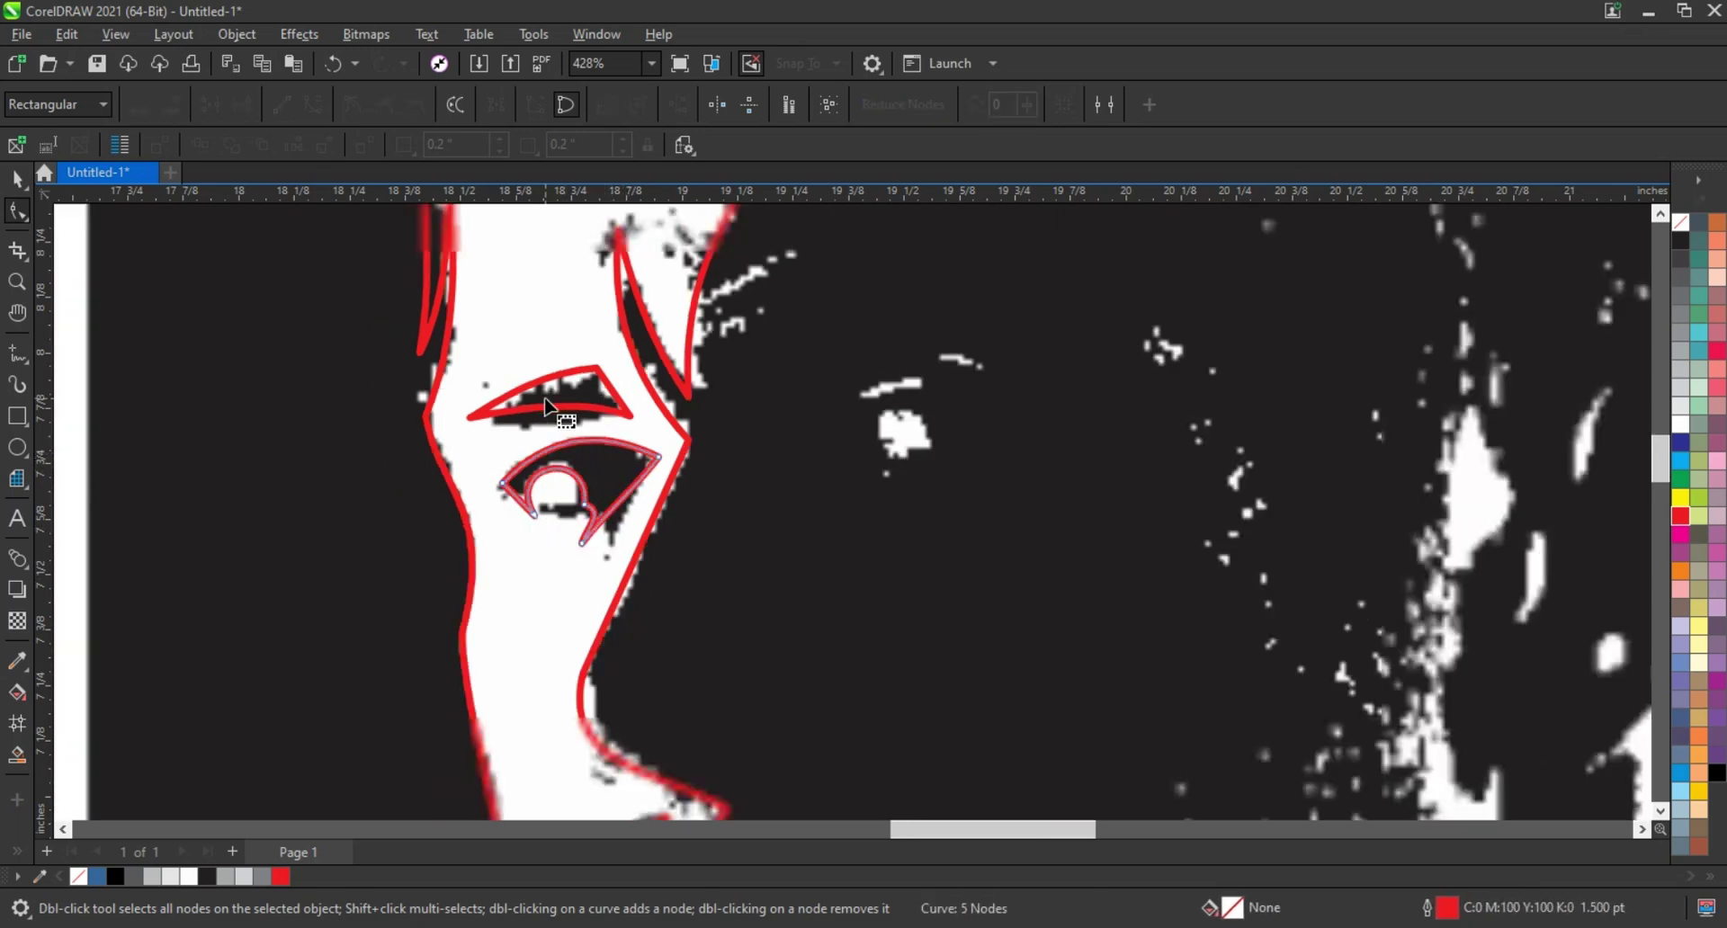
left_click(17, 179)
left_click(569, 373, "shift")
left_click(583, 104)
scroll(640, 447, "down", 3)
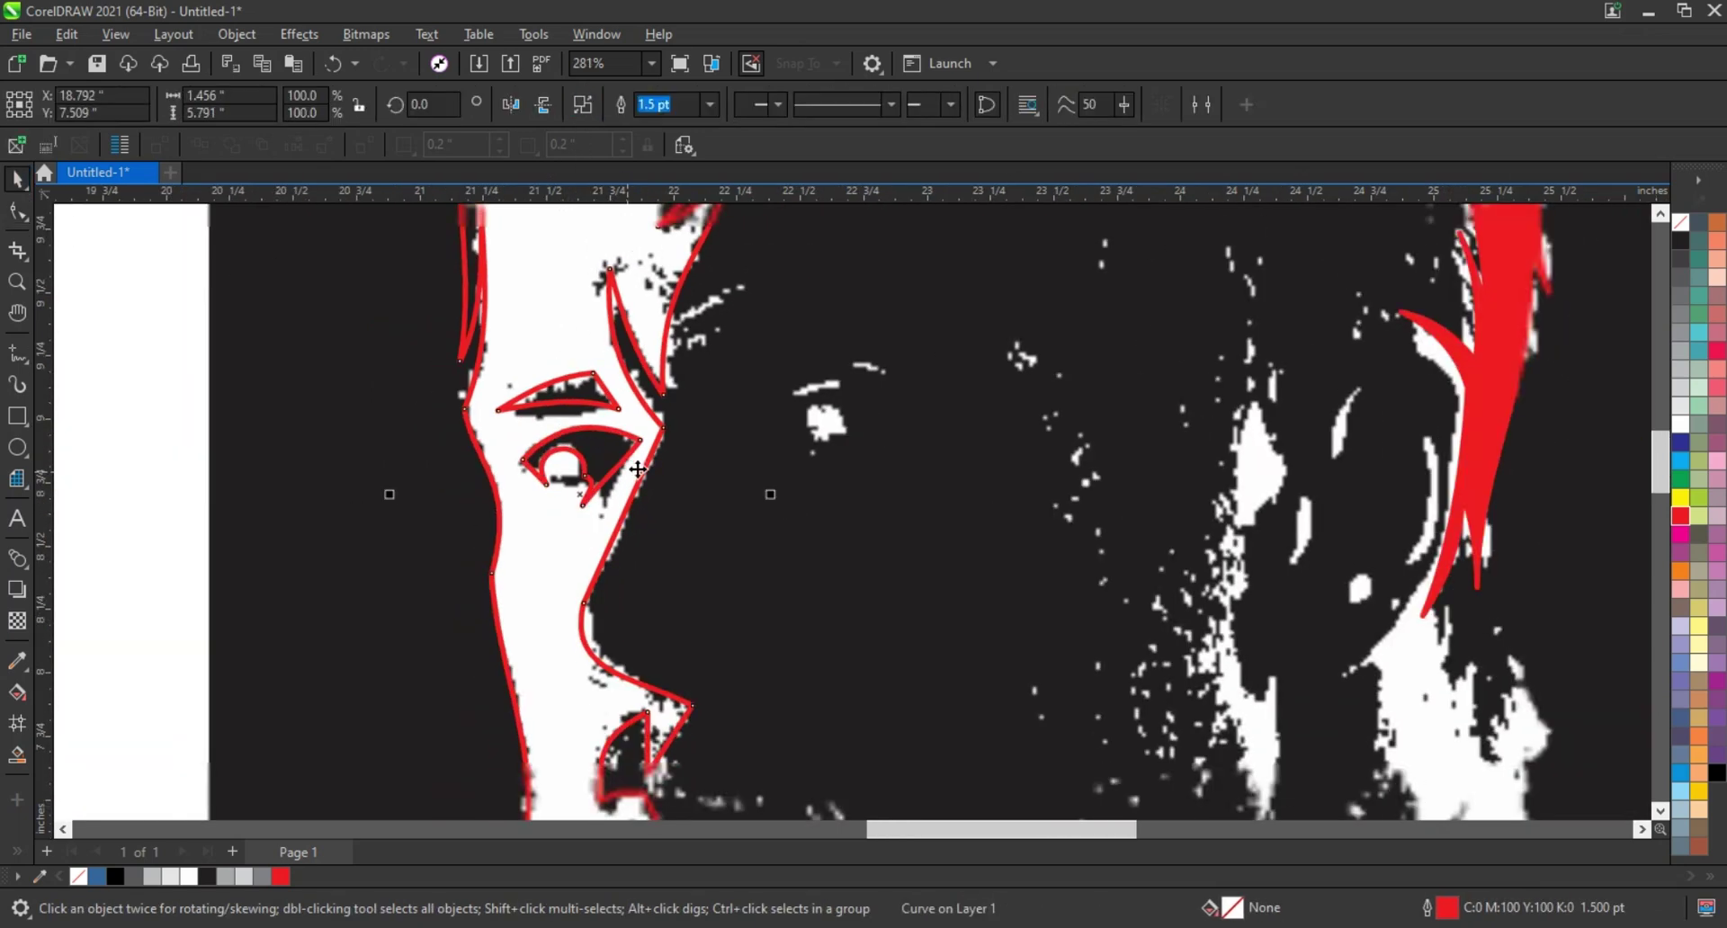
scroll(607, 425, "down", 1)
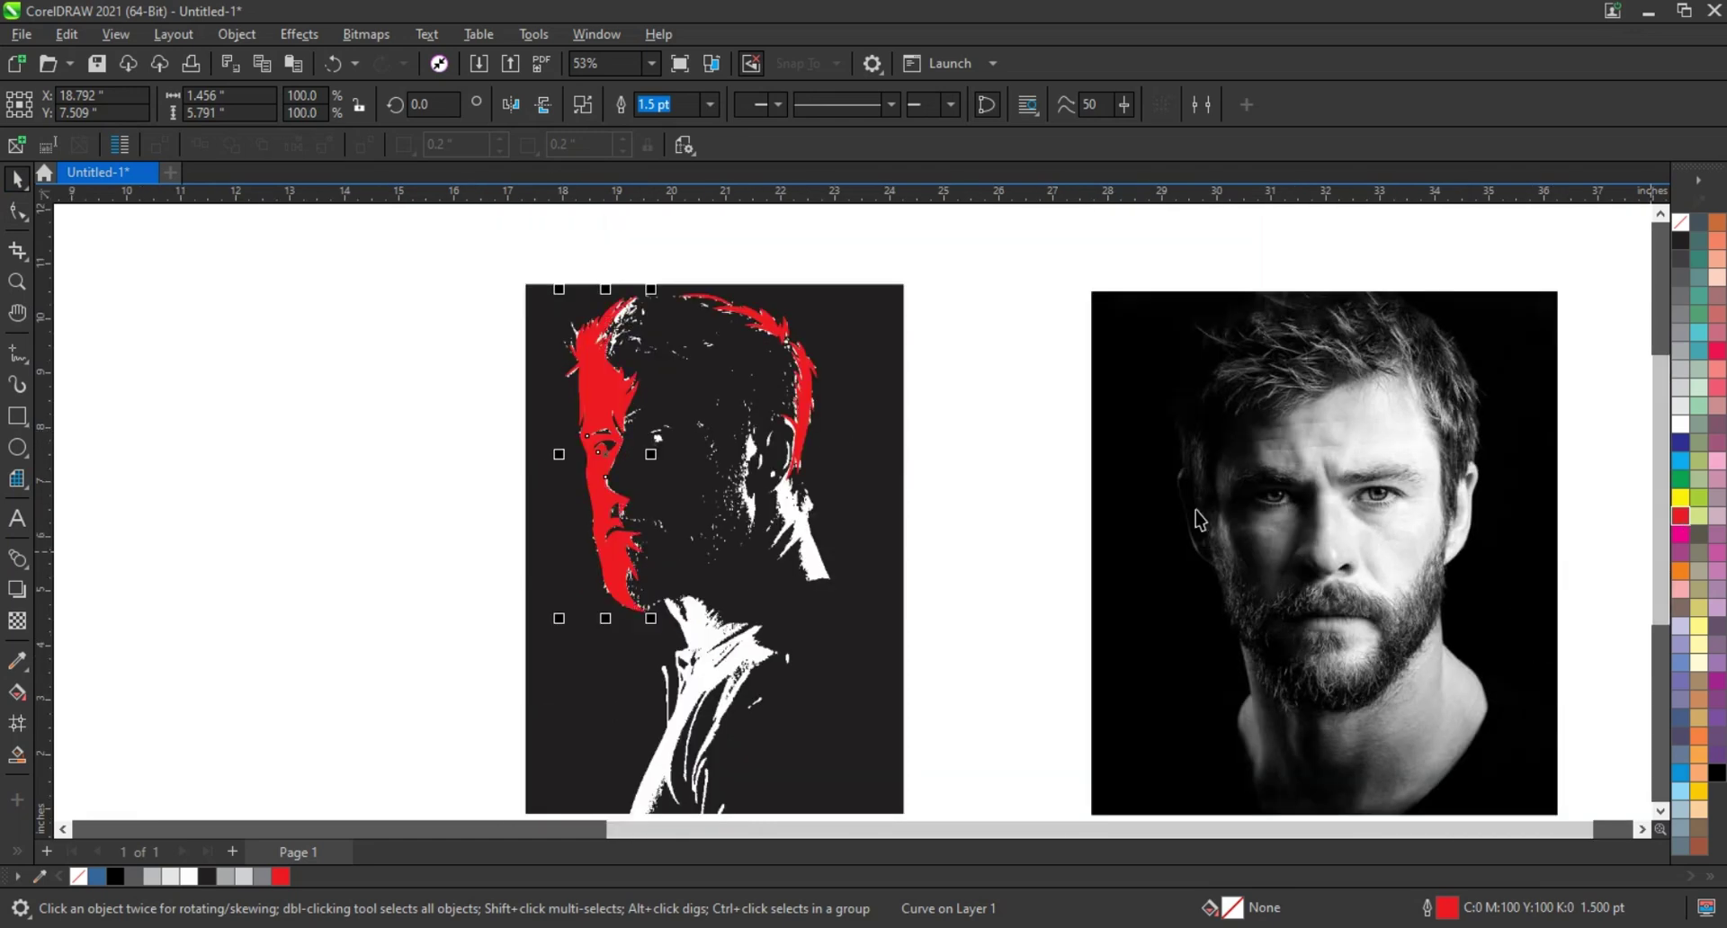
Step: Examine the red-filled face and hair shapes up close against the black-and-white image
left_click(467, 414)
scroll(466, 414, "down", 1)
left_click_drag(454, 288, 780, 572)
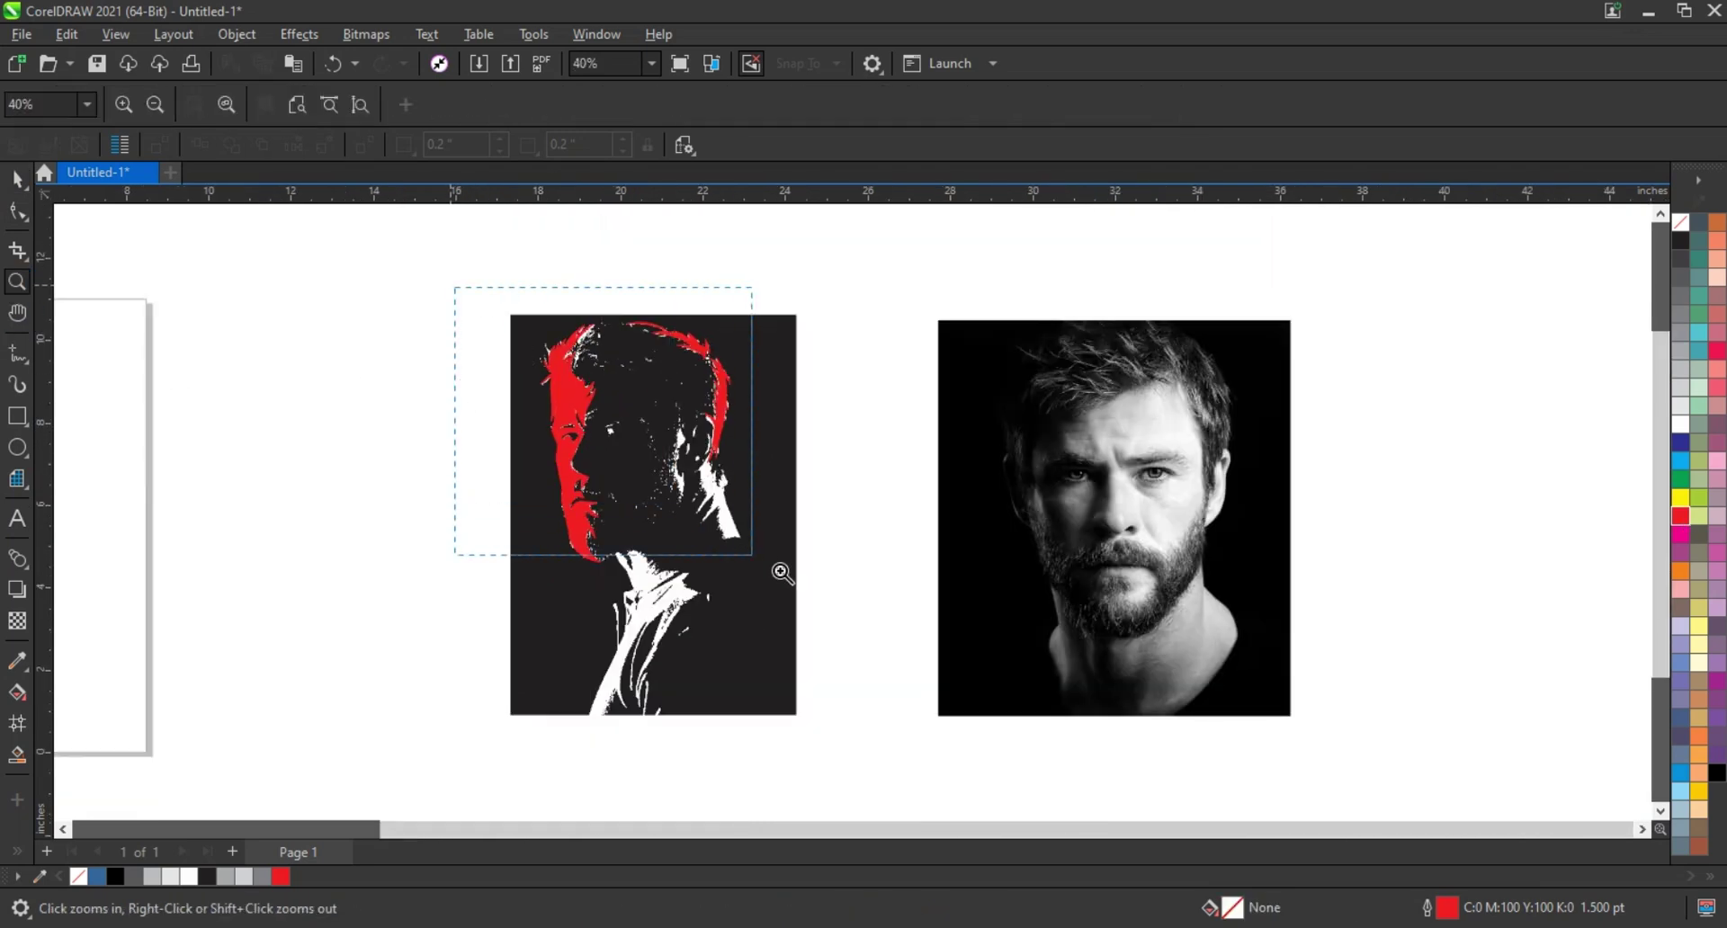
left_click_drag(866, 604, 865, 605)
left_click_drag(999, 659, 998, 661)
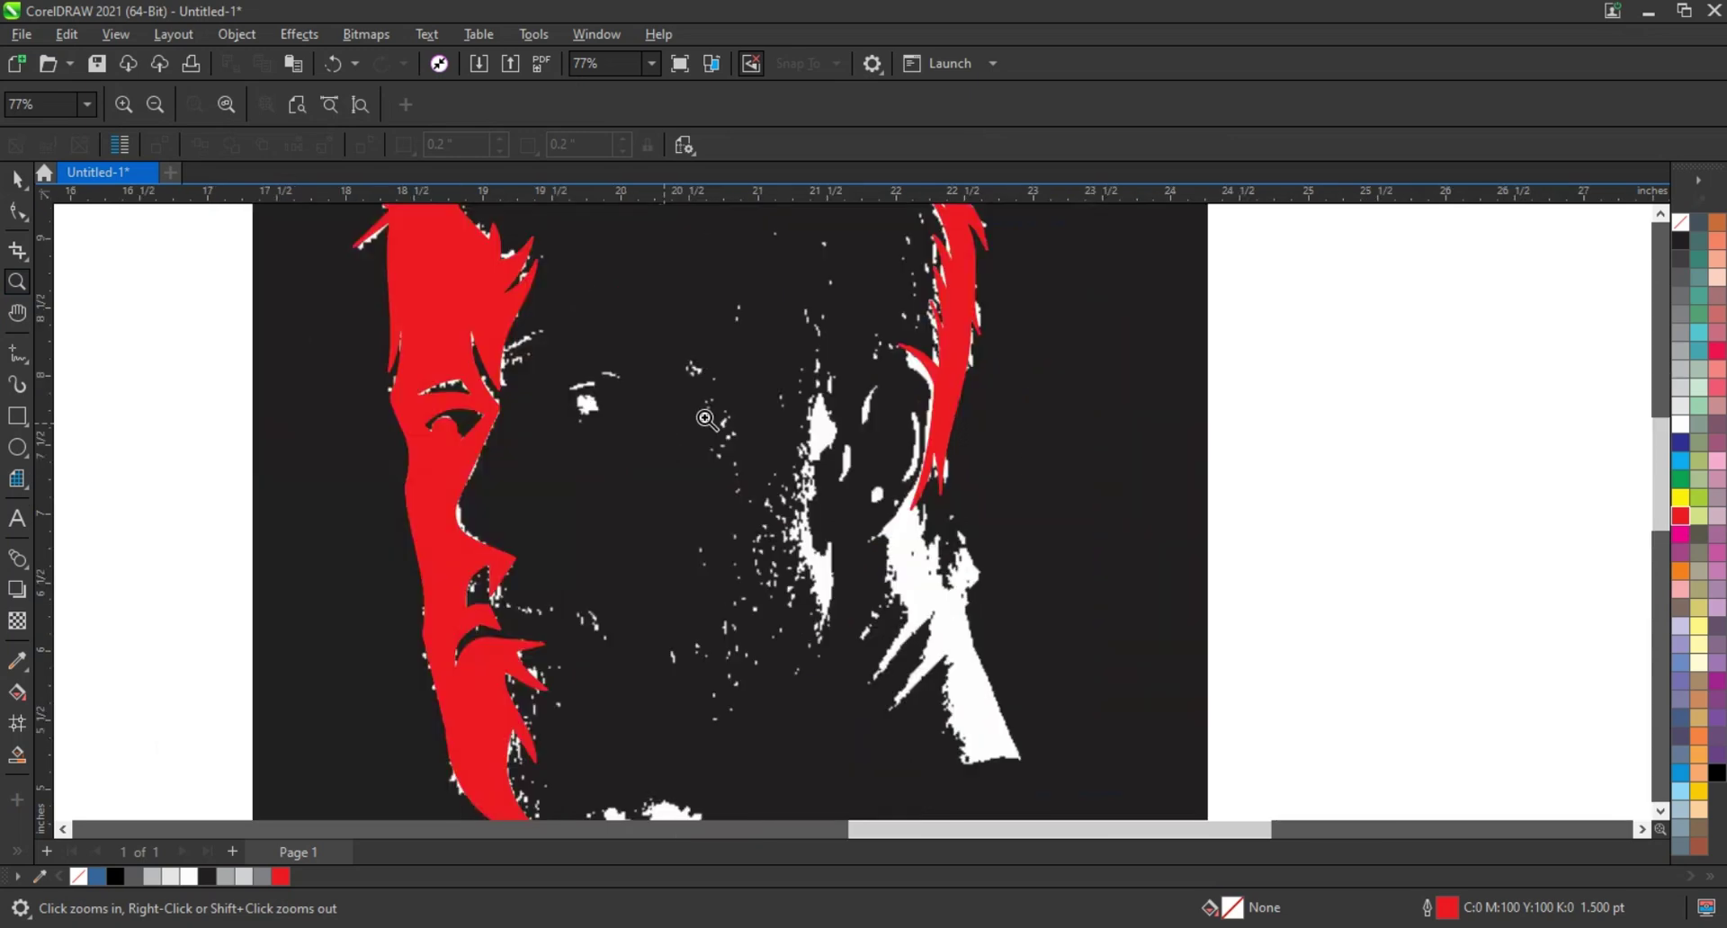
key("F4")
key("space")
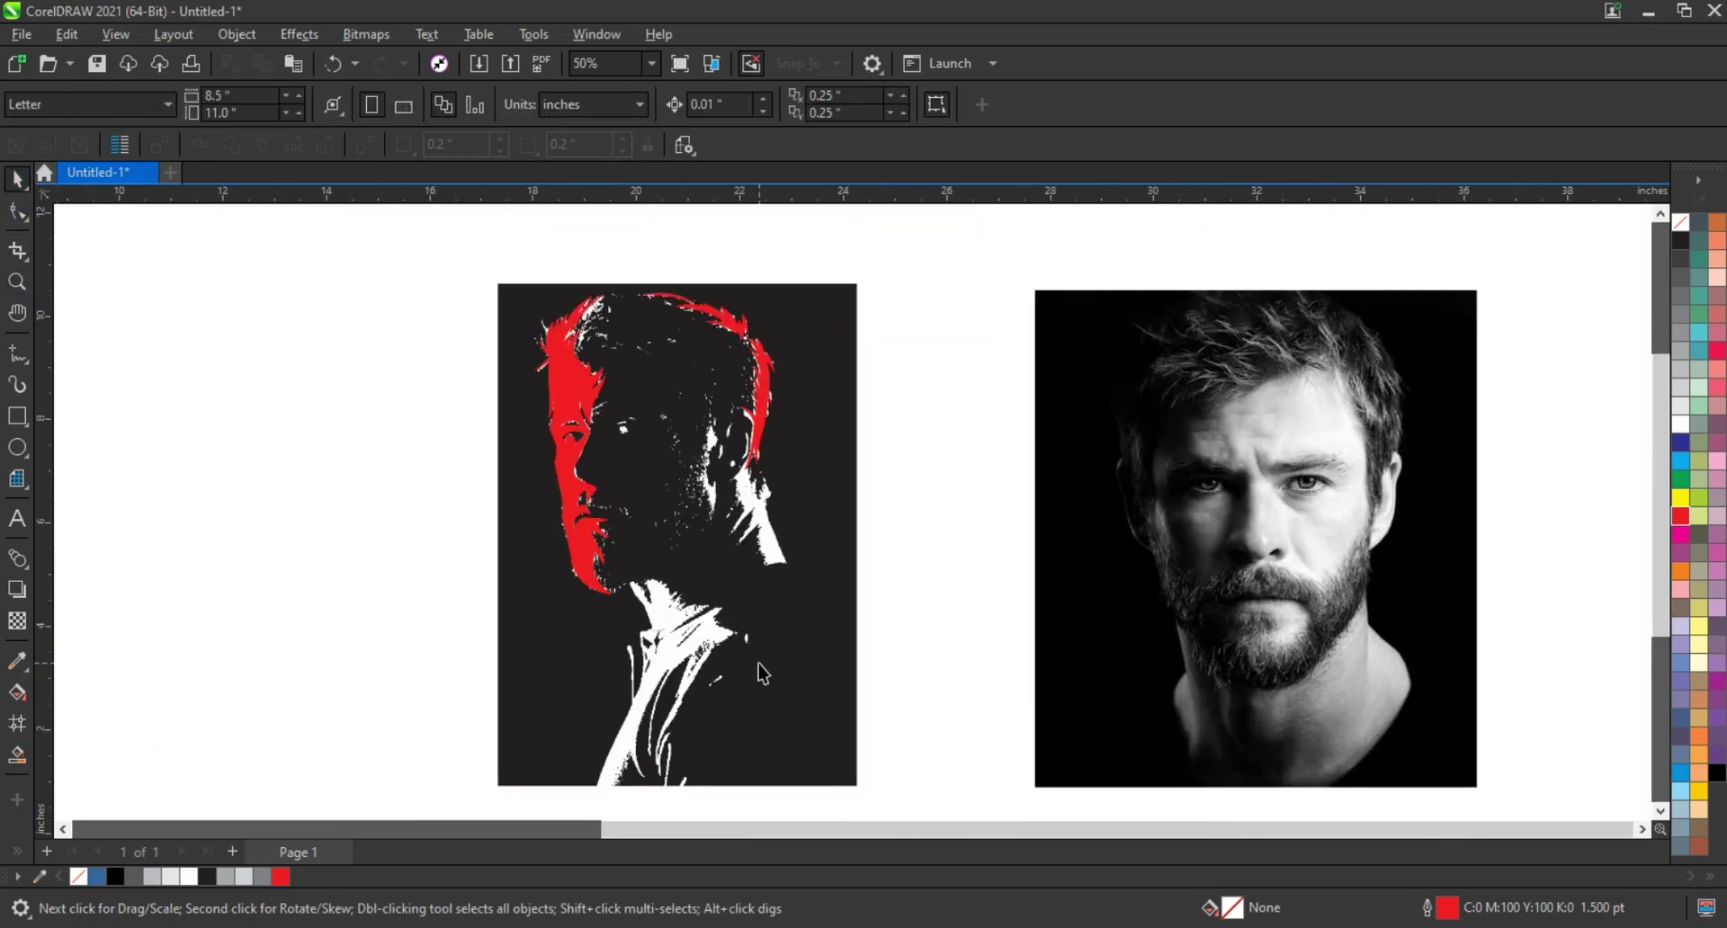
left_click_drag(412, 260, 867, 819)
mouse_move(839, 646)
left_mouse_down()
mouse_move(374, 645)
mouse_move(419, 644)
left_mouse_up()
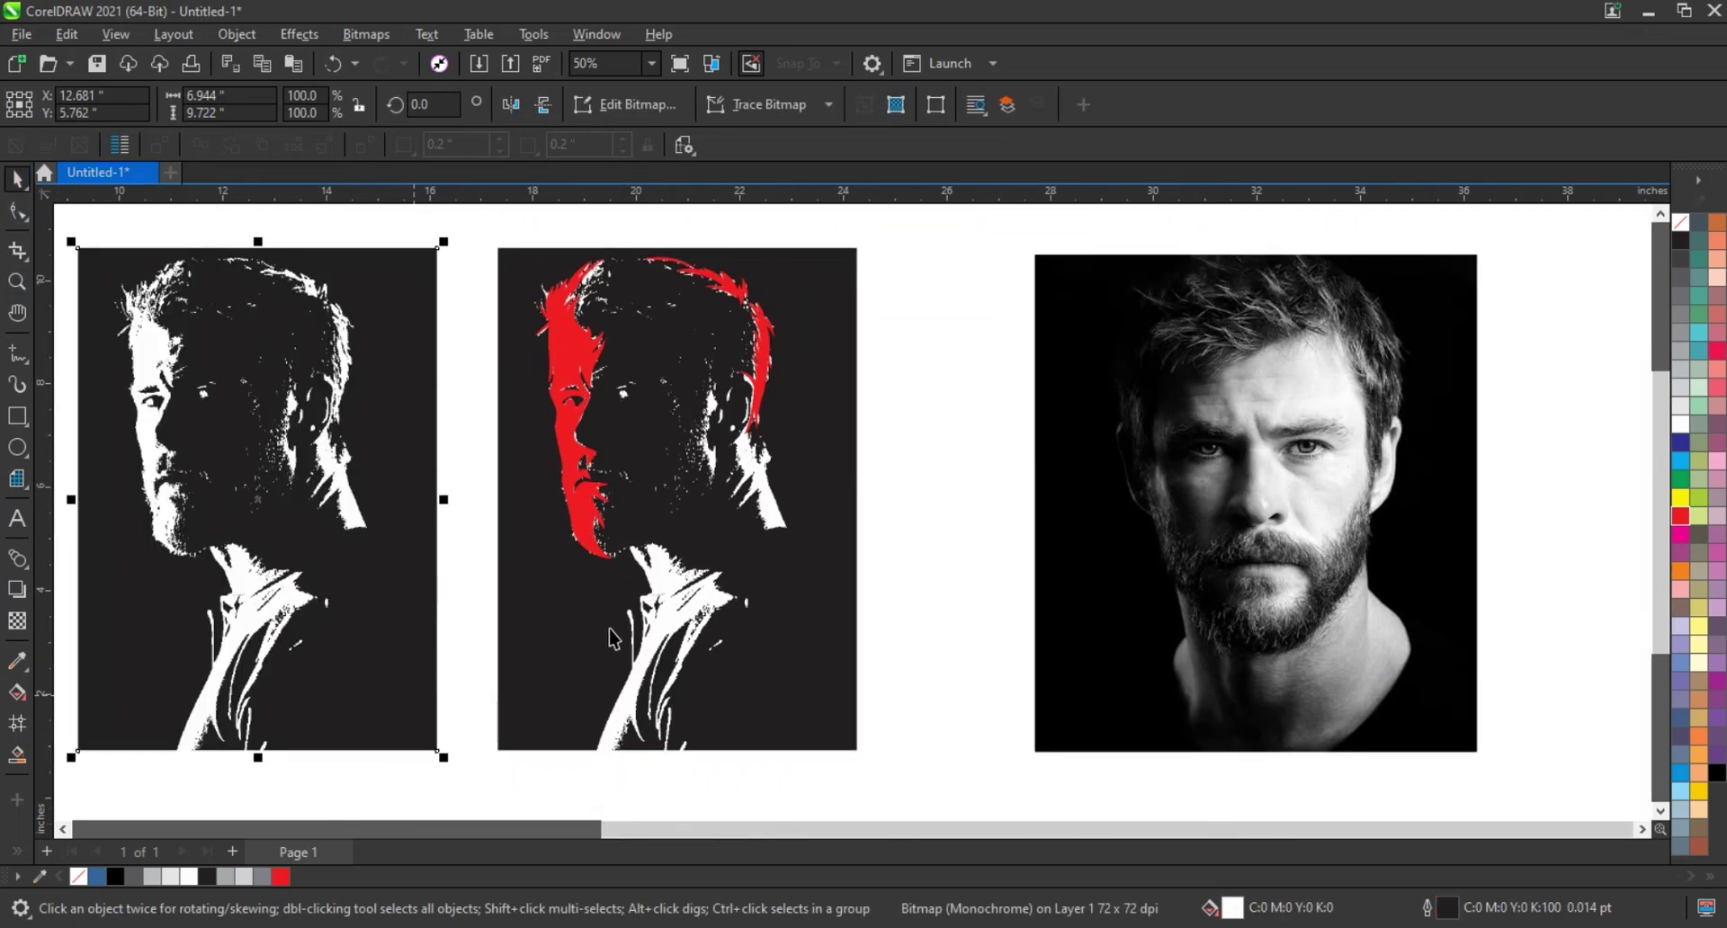
key("ctrl+z")
Step: Place a copy of the black-and-white image and all its traced red shapes in the empty space beside the original
left_click_drag(817, 669, 431, 673)
right_click(431, 673)
left_click(486, 771)
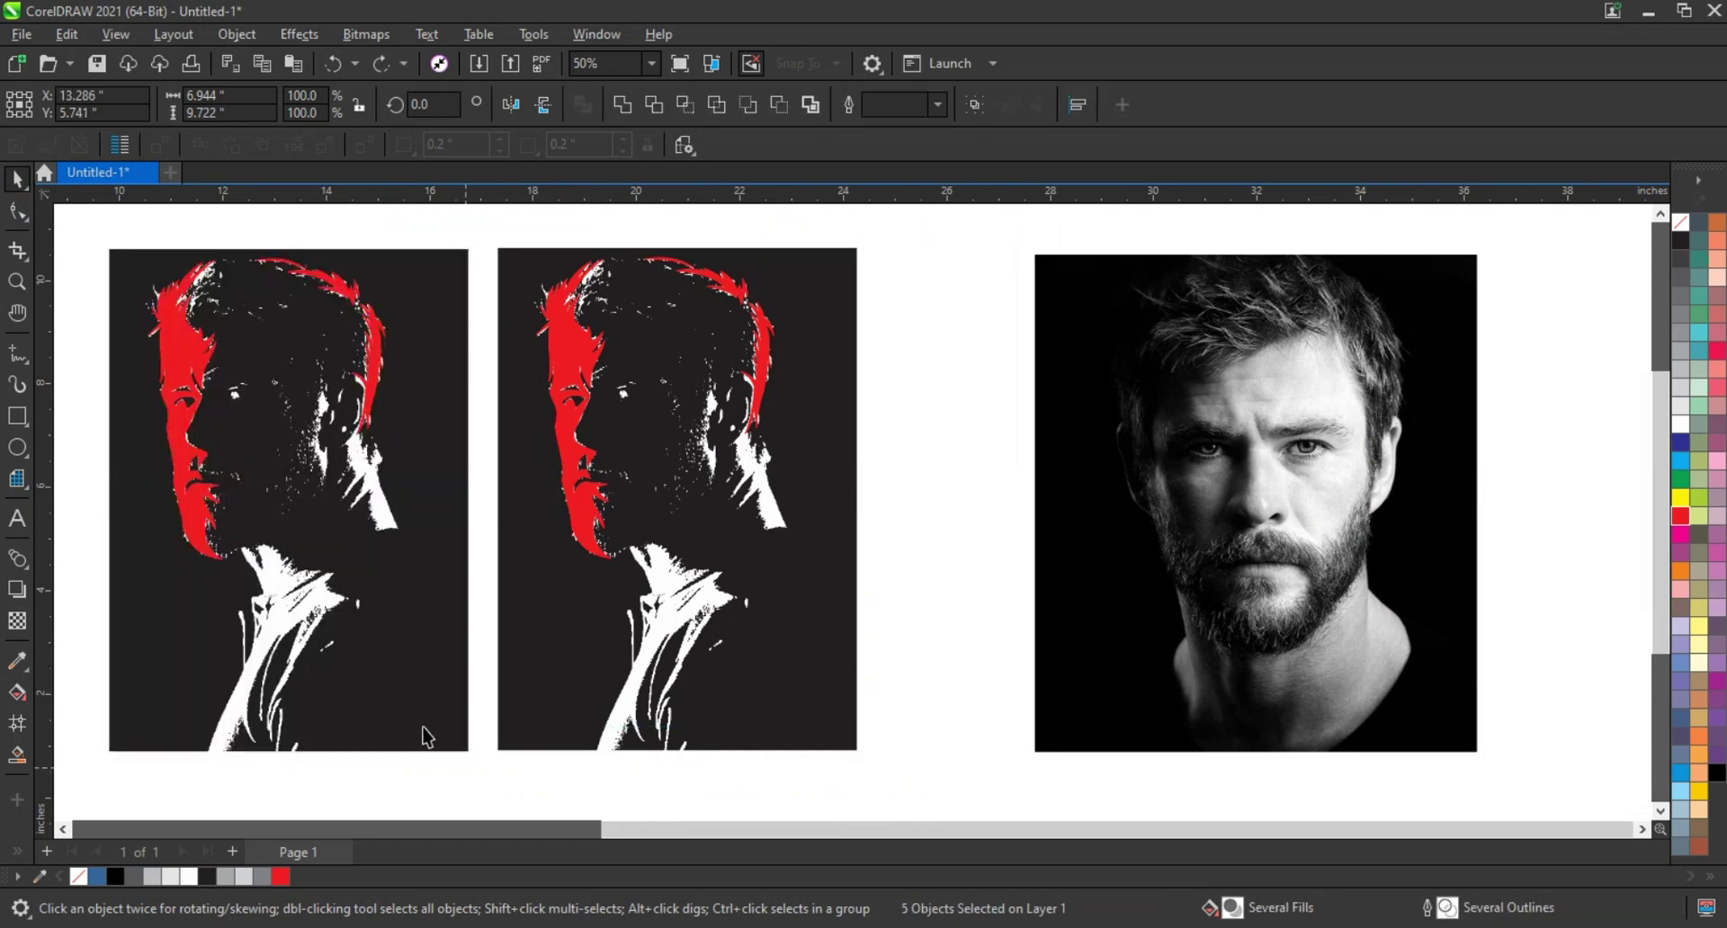
Step: Delete the copied bitmap and fill the four copied traced shapes with black
left_click(423, 729)
key("Delete")
left_click_drag(99, 229, 395, 621)
left_click(1717, 449)
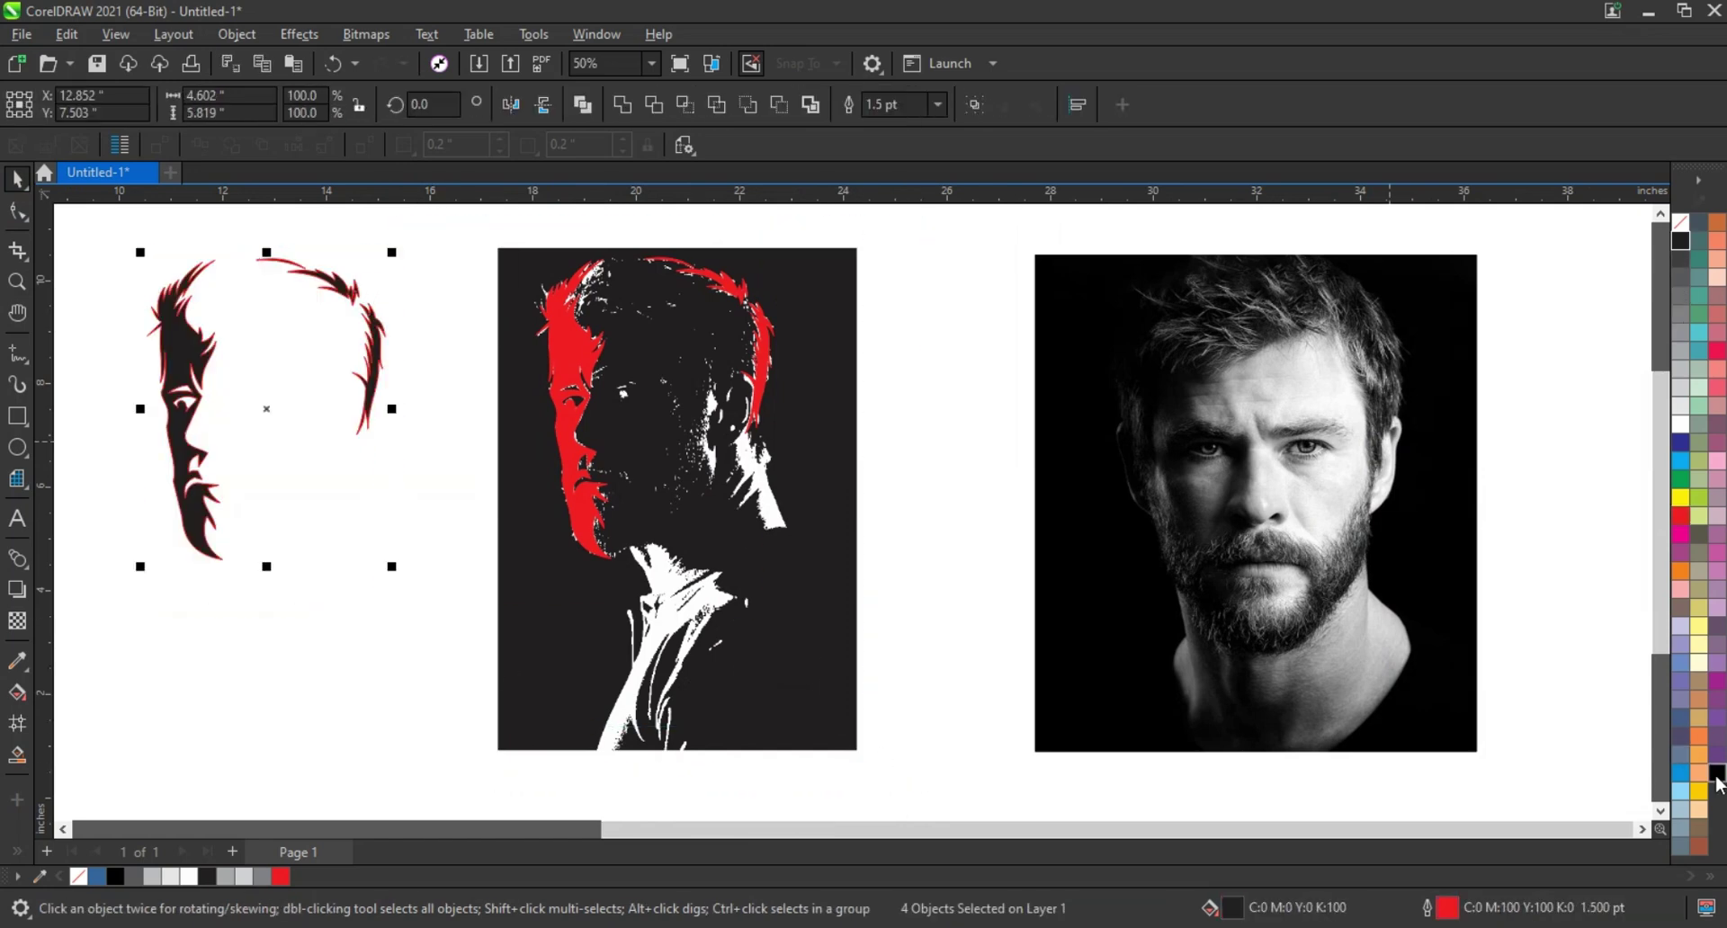
Step: Fill the four copied traced shapes with C100 M100 Y100 K100 black and remove their outlines
left_click(1716, 776)
right_click(1680, 224)
left_click(1667, 240)
left_click(1661, 240)
left_click(589, 277)
scroll(590, 278, "down", 2)
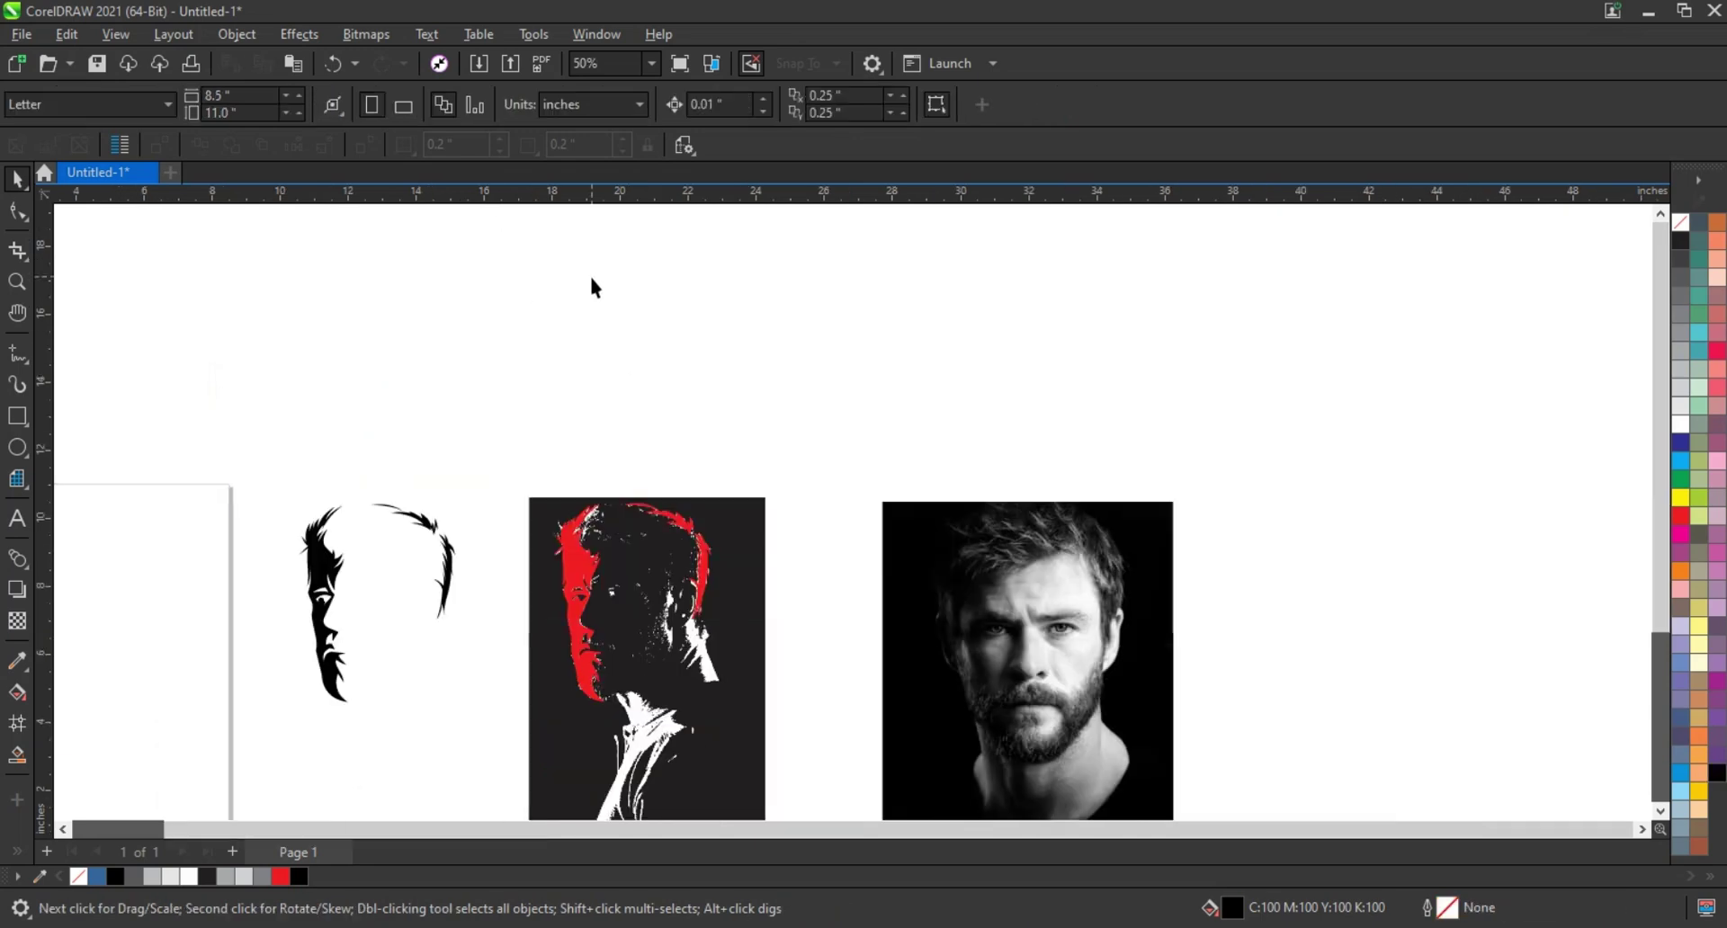
Step: Undo the black fill, the outline removal and the bitmap deletion on the copied portrait
key("ctrl+z")
key("ctrl+z")
key("ctrl+z")
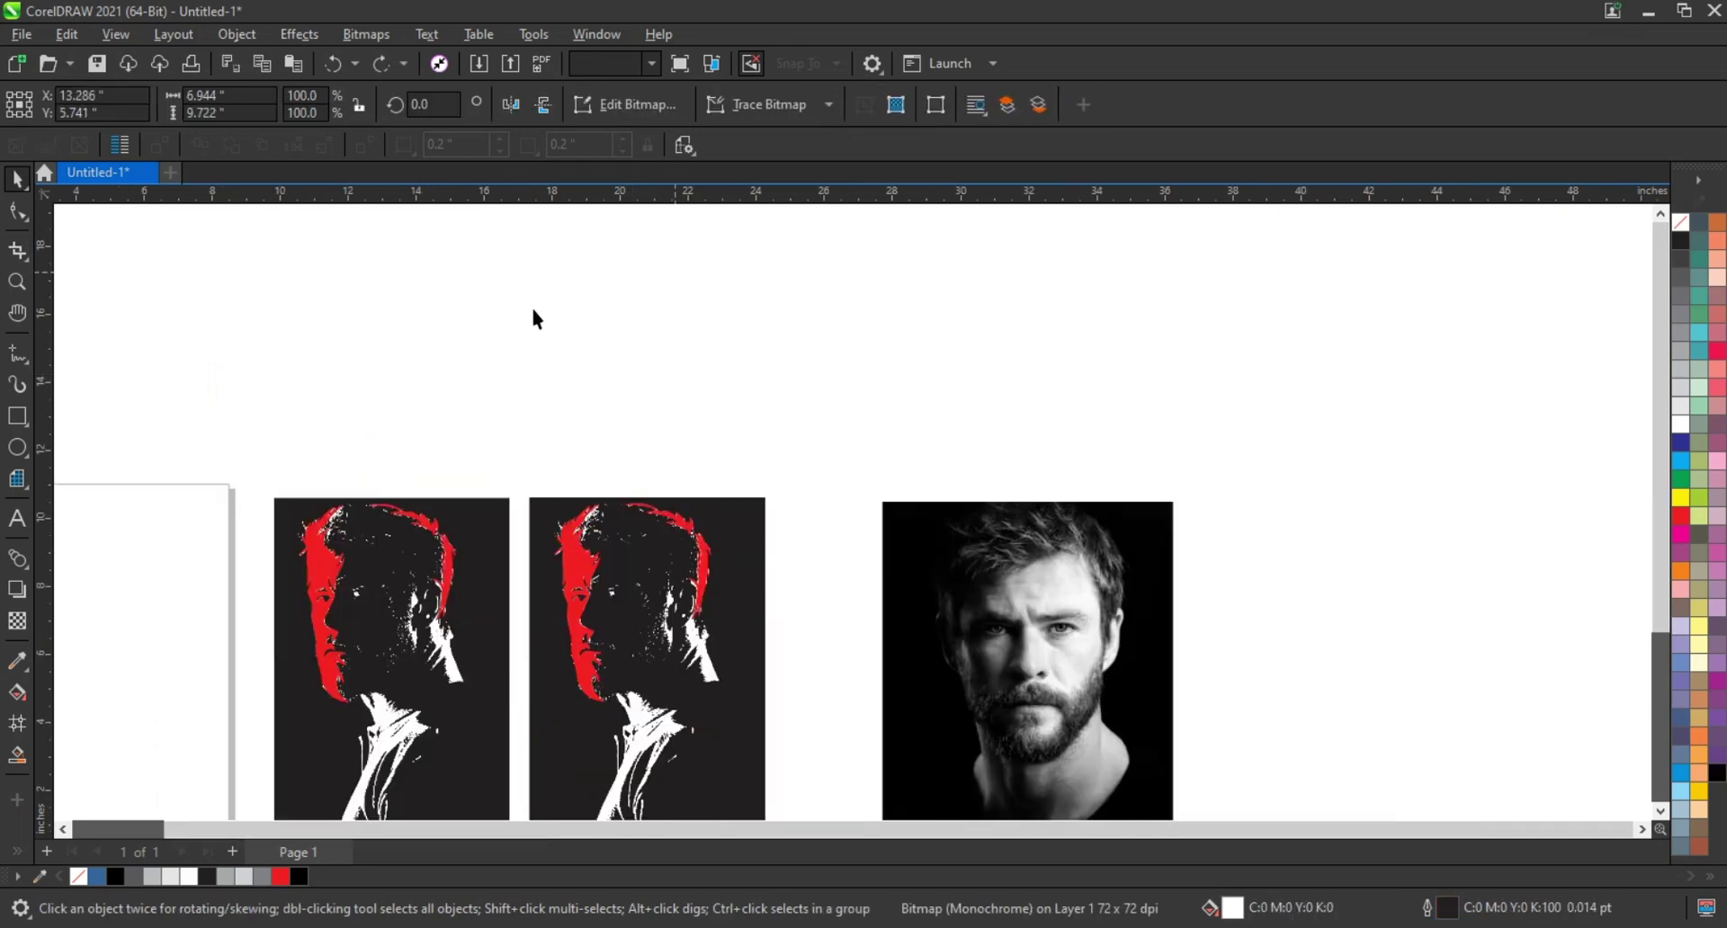
Step: Draw a rectangle of about 6.76 × 9.58 in over the copied black-and-white portrait bitmap
scroll(517, 332, "down", 2)
left_click_drag(257, 358, 992, 668)
key("shift+F2")
left_click(17, 417)
left_click(85, 243)
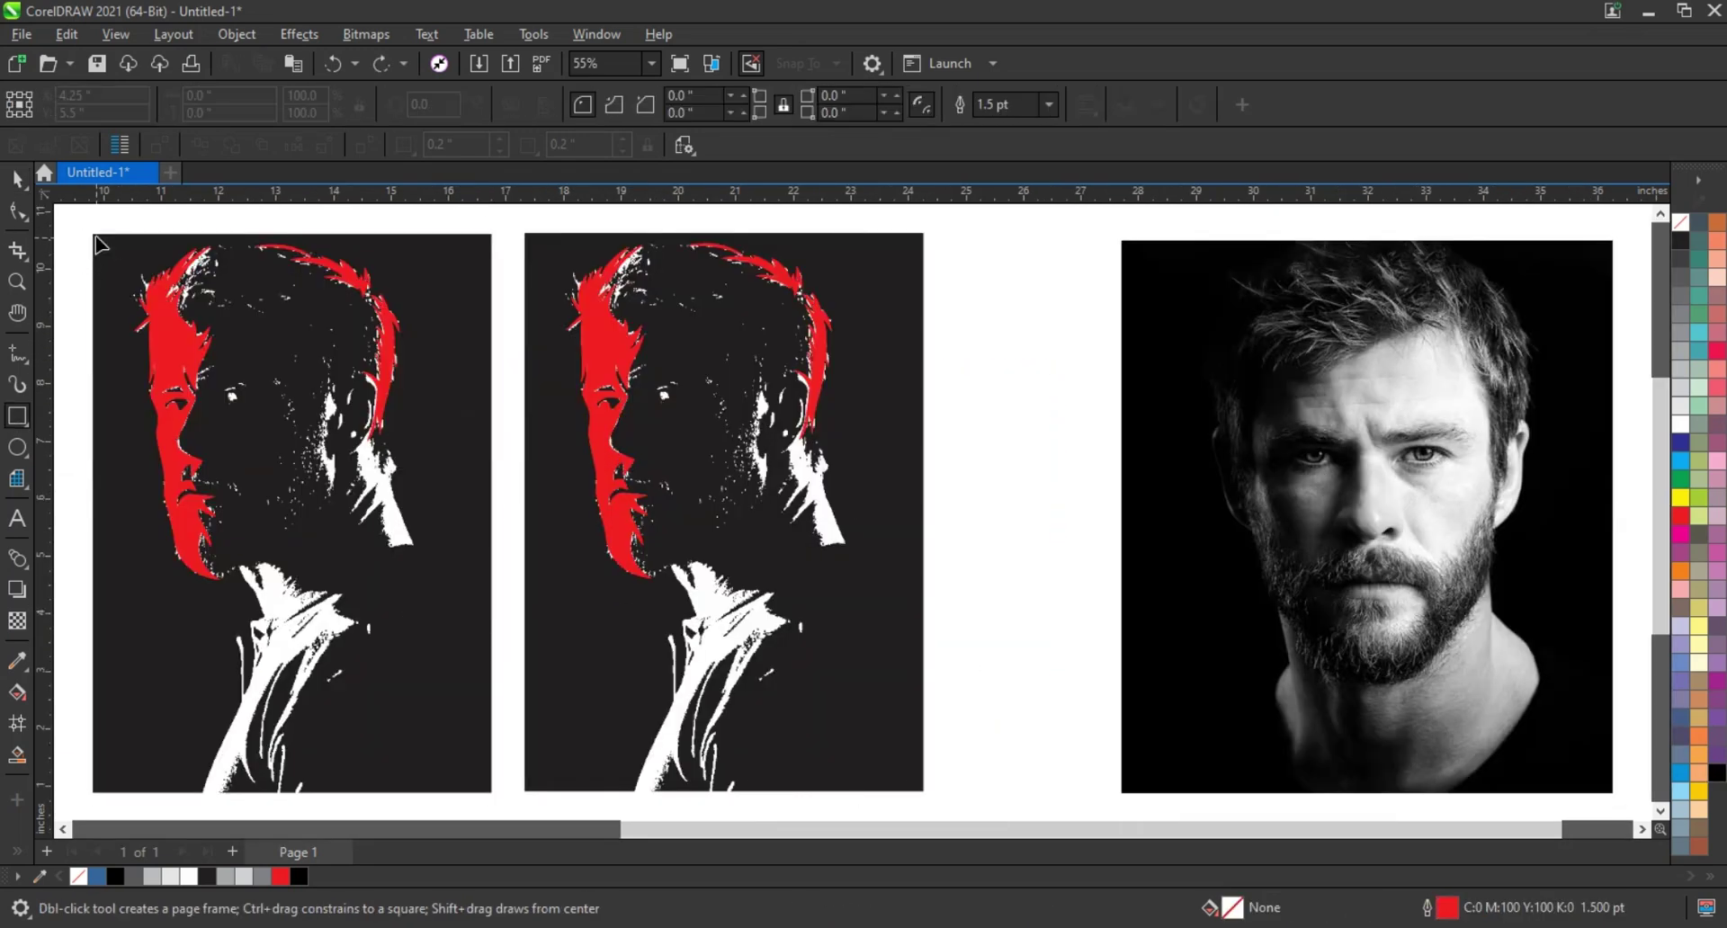
left_click(97, 241)
key("ctrl+z")
key("ctrl+shift+z")
mouse_move(97, 240)
left_mouse_down()
mouse_move(441, 672)
mouse_move(491, 795)
left_mouse_up()
key("space")
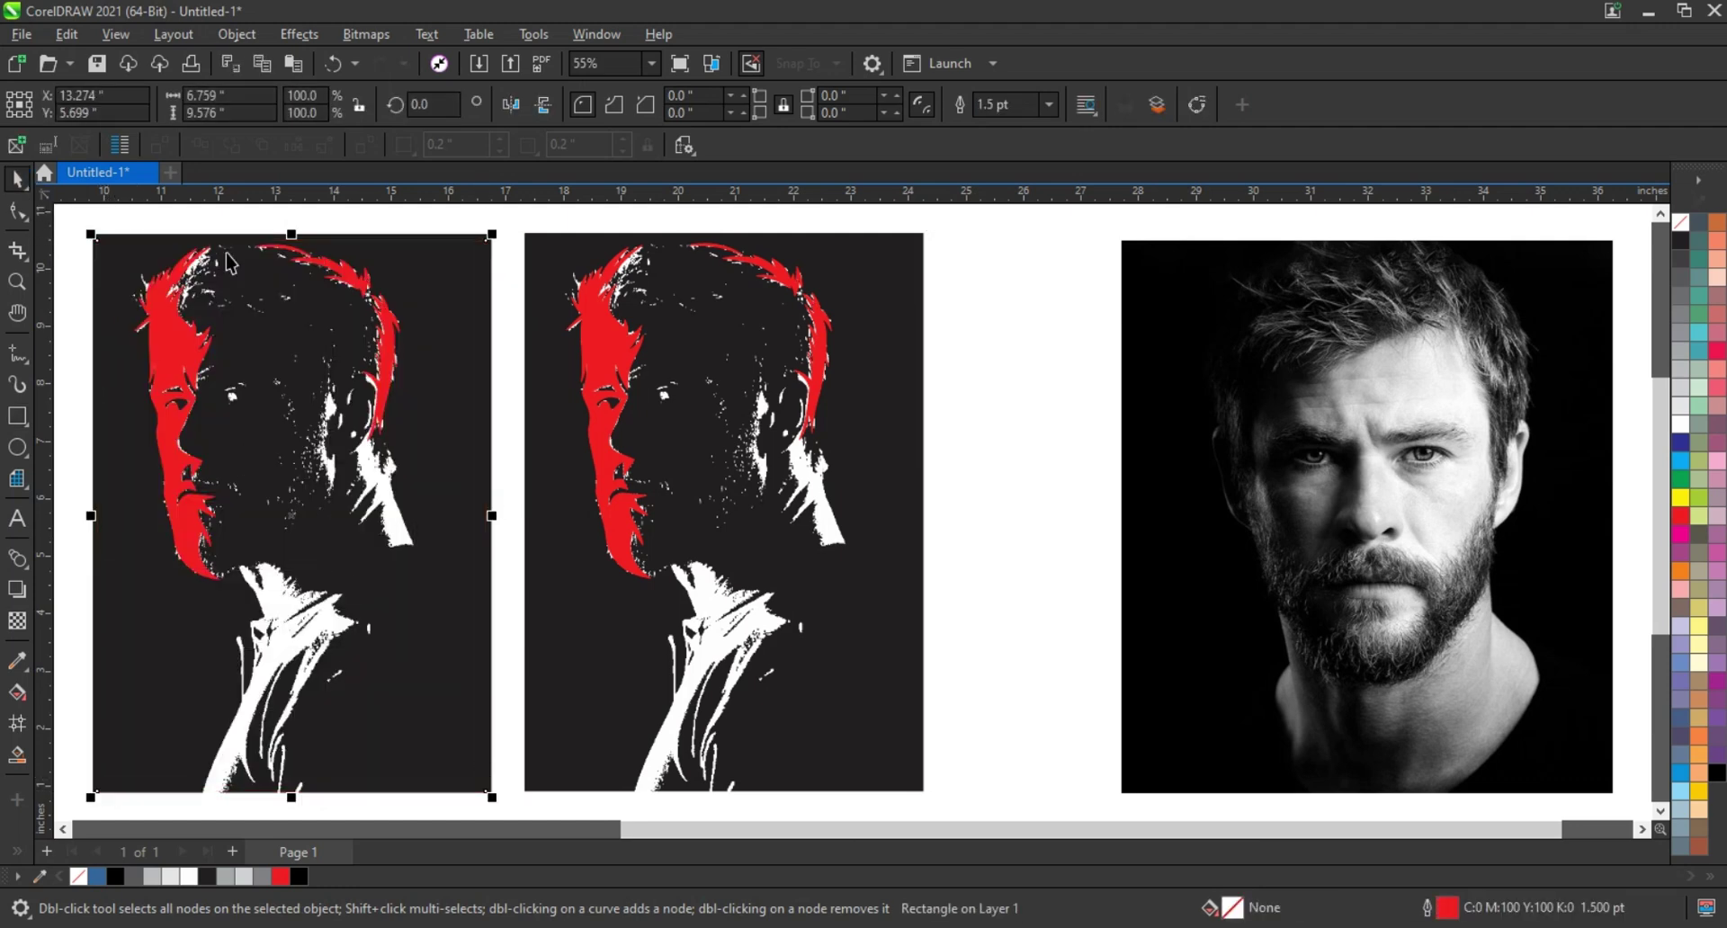
Step: Delete the copied bitmap and fill the new rectangle with black
left_click(230, 262)
key("Delete")
left_click(99, 241)
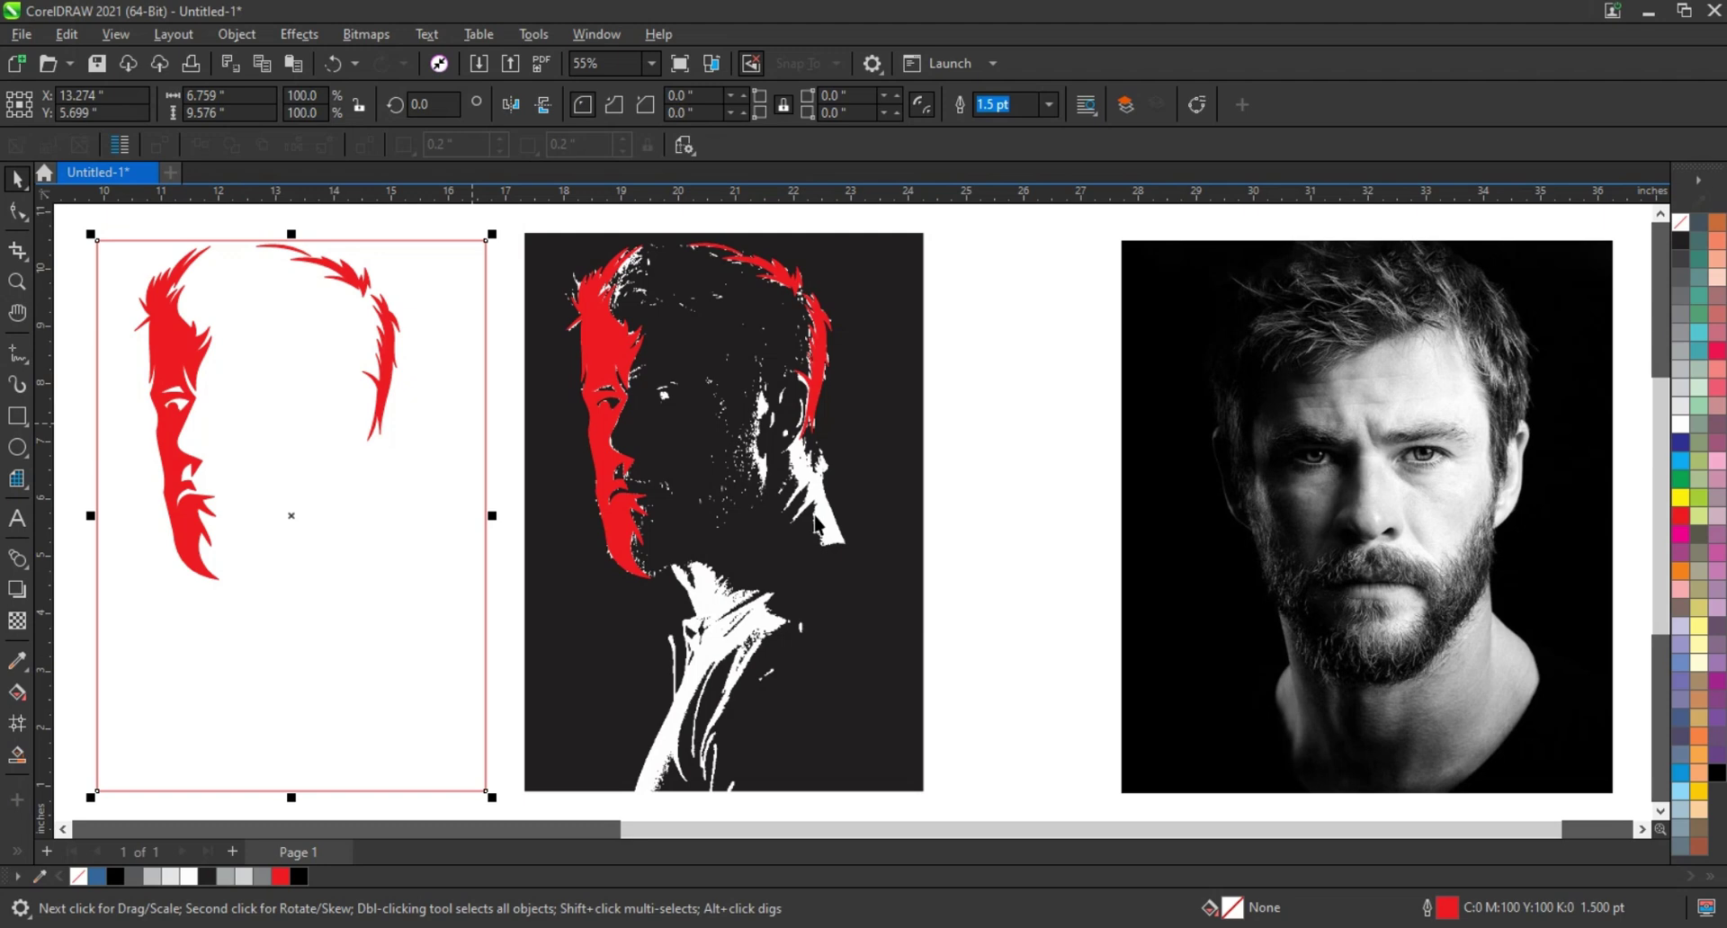
left_click(1715, 772)
Step: Fill the four traced shapes over the black rectangle with white and remove their outlines
left_click_drag(452, 630, 450, 628)
left_click(1678, 424)
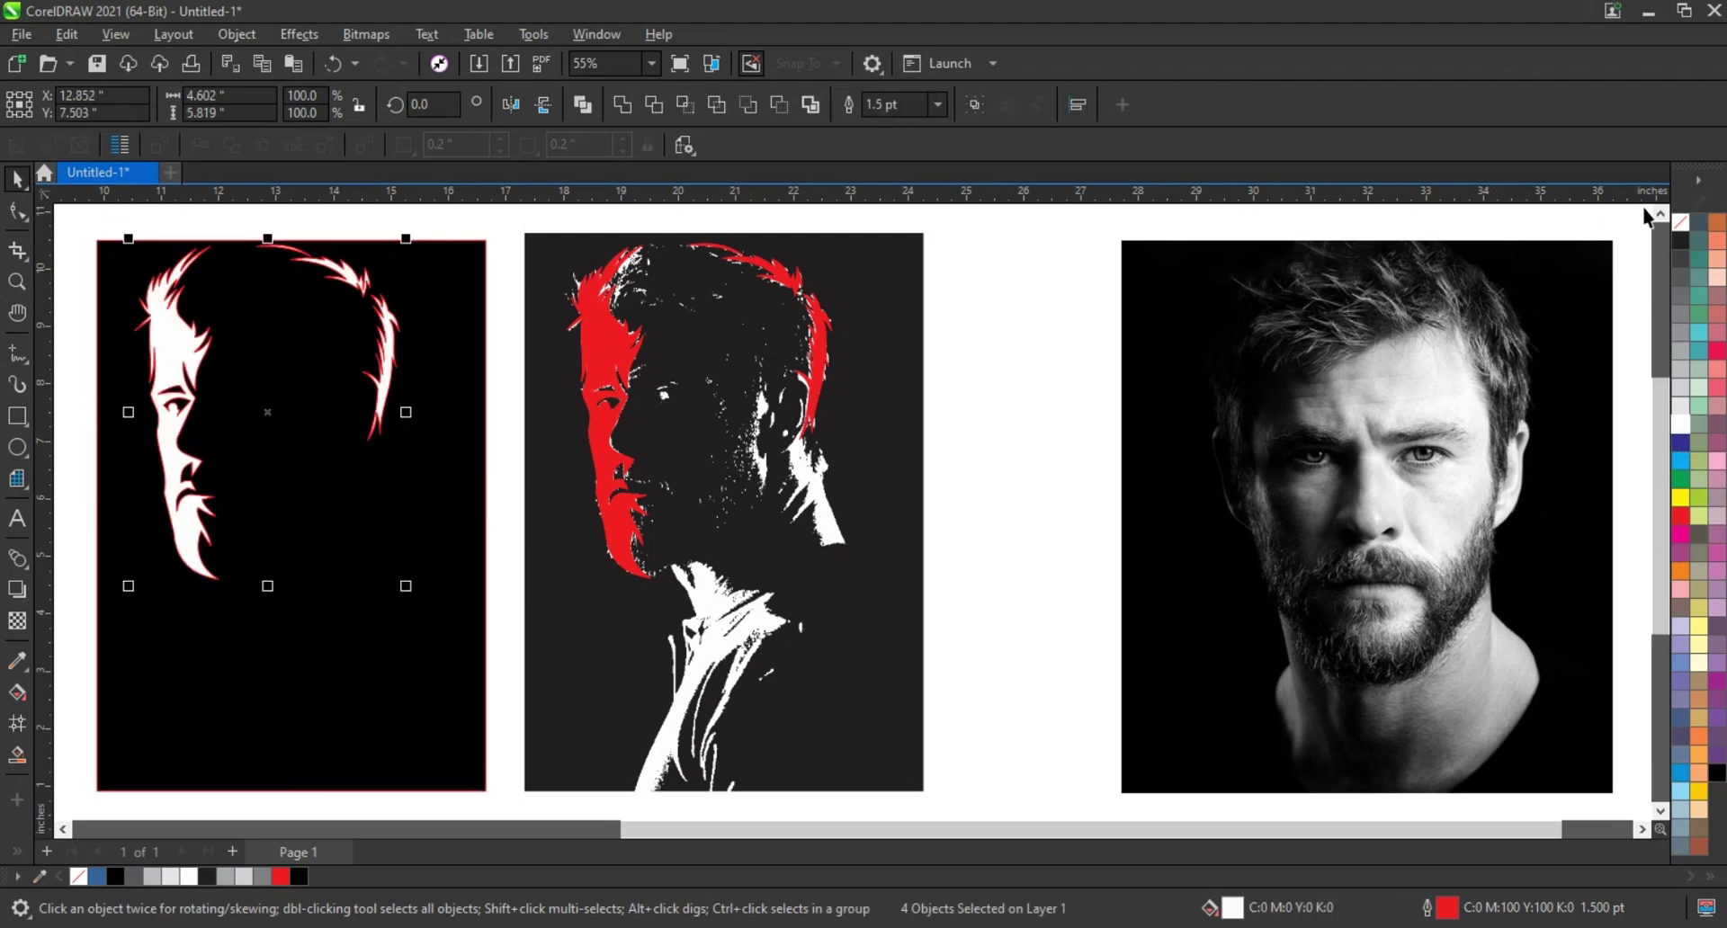
left_click(978, 372)
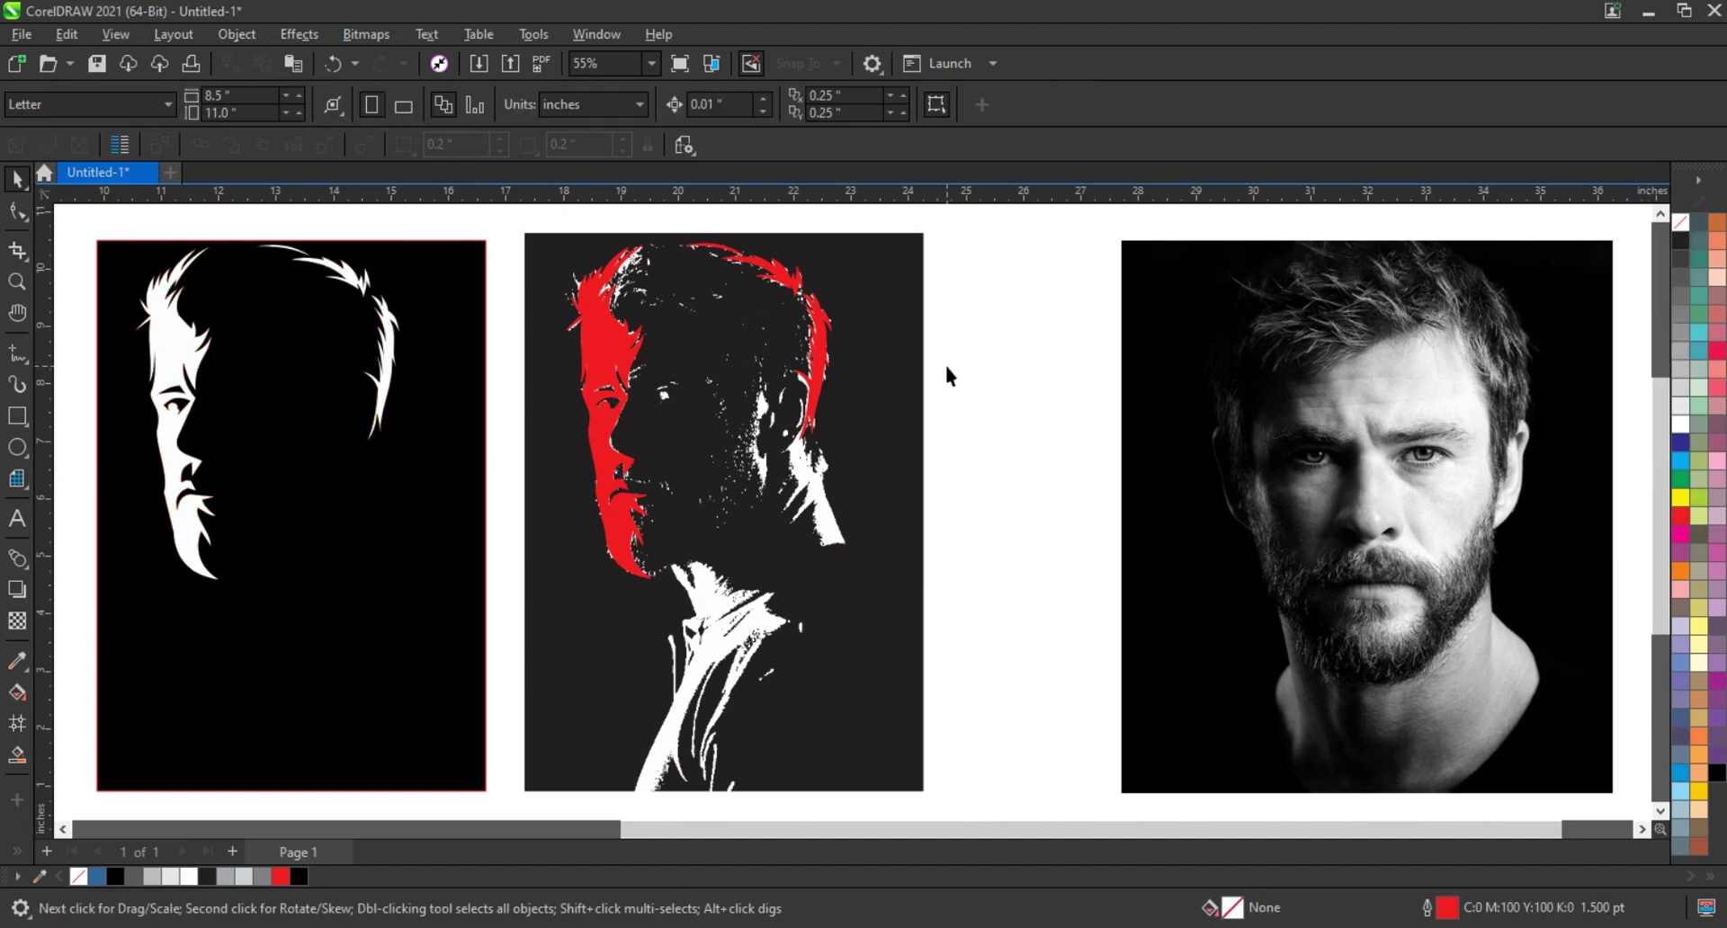
Step: Reshape the white face shape's edge between the nose and mouth with smoother curves
left_click(16, 281)
left_click_drag(143, 452, 369, 535)
left_click(17, 212)
left_click_drag(271, 377, 709, 619)
left_click(583, 421)
left_click_drag(703, 575, 730, 530)
left_click_drag(677, 350, 620, 373)
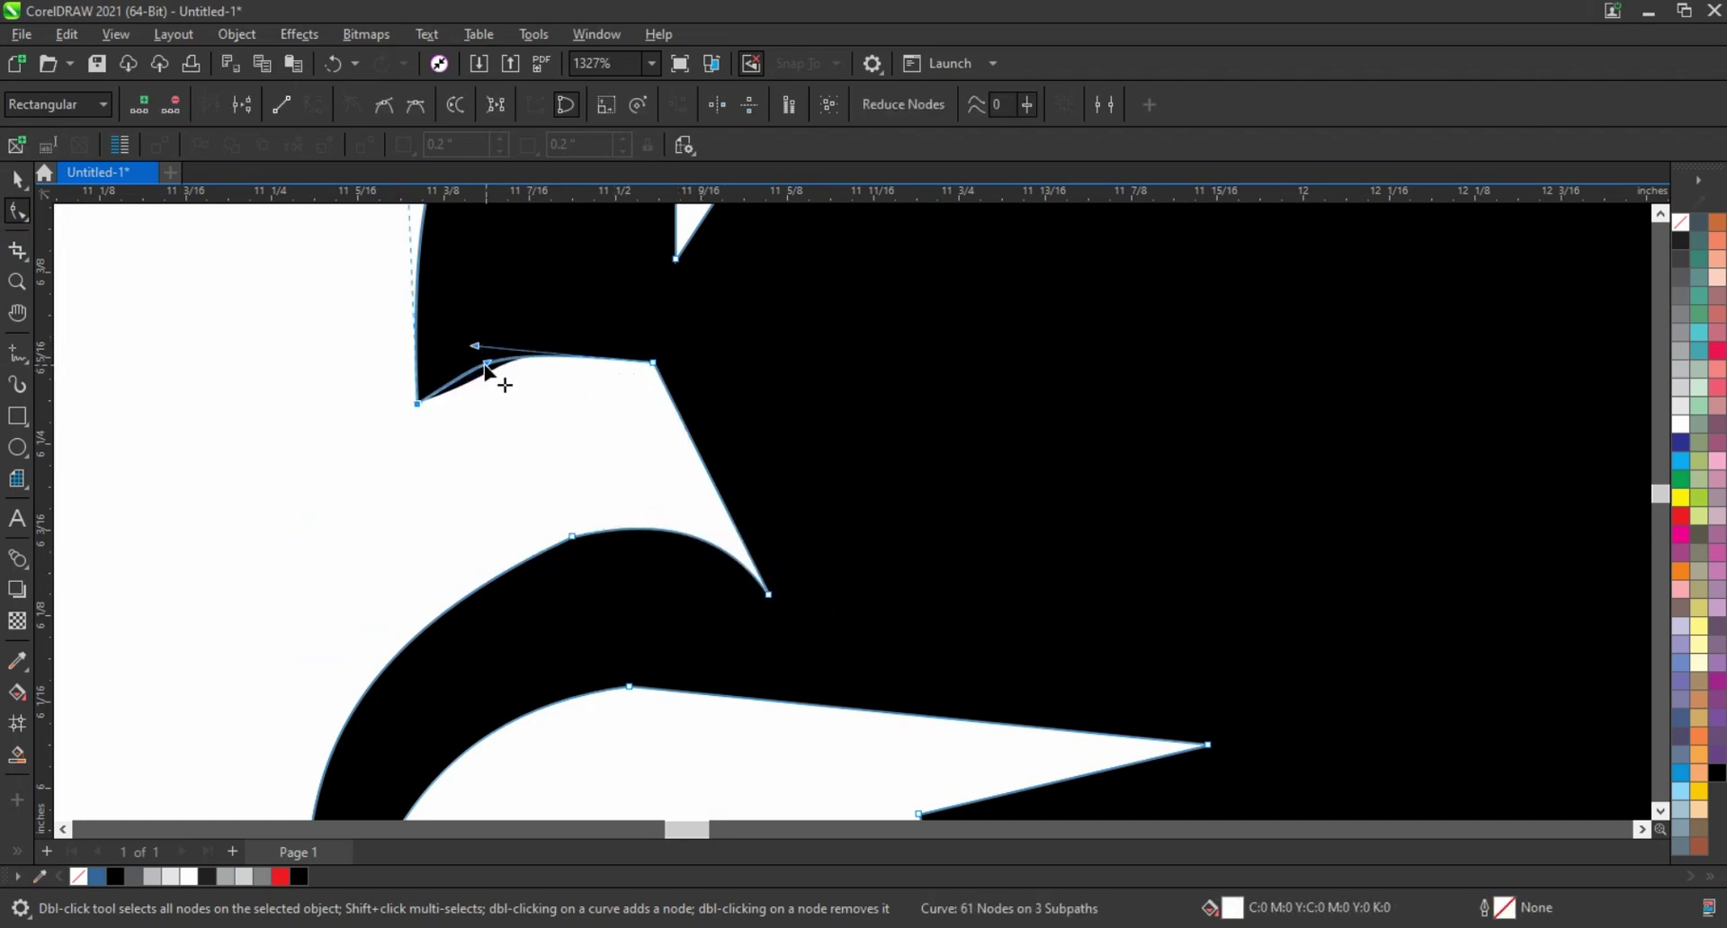
scroll(486, 365, "down", 8)
key("space")
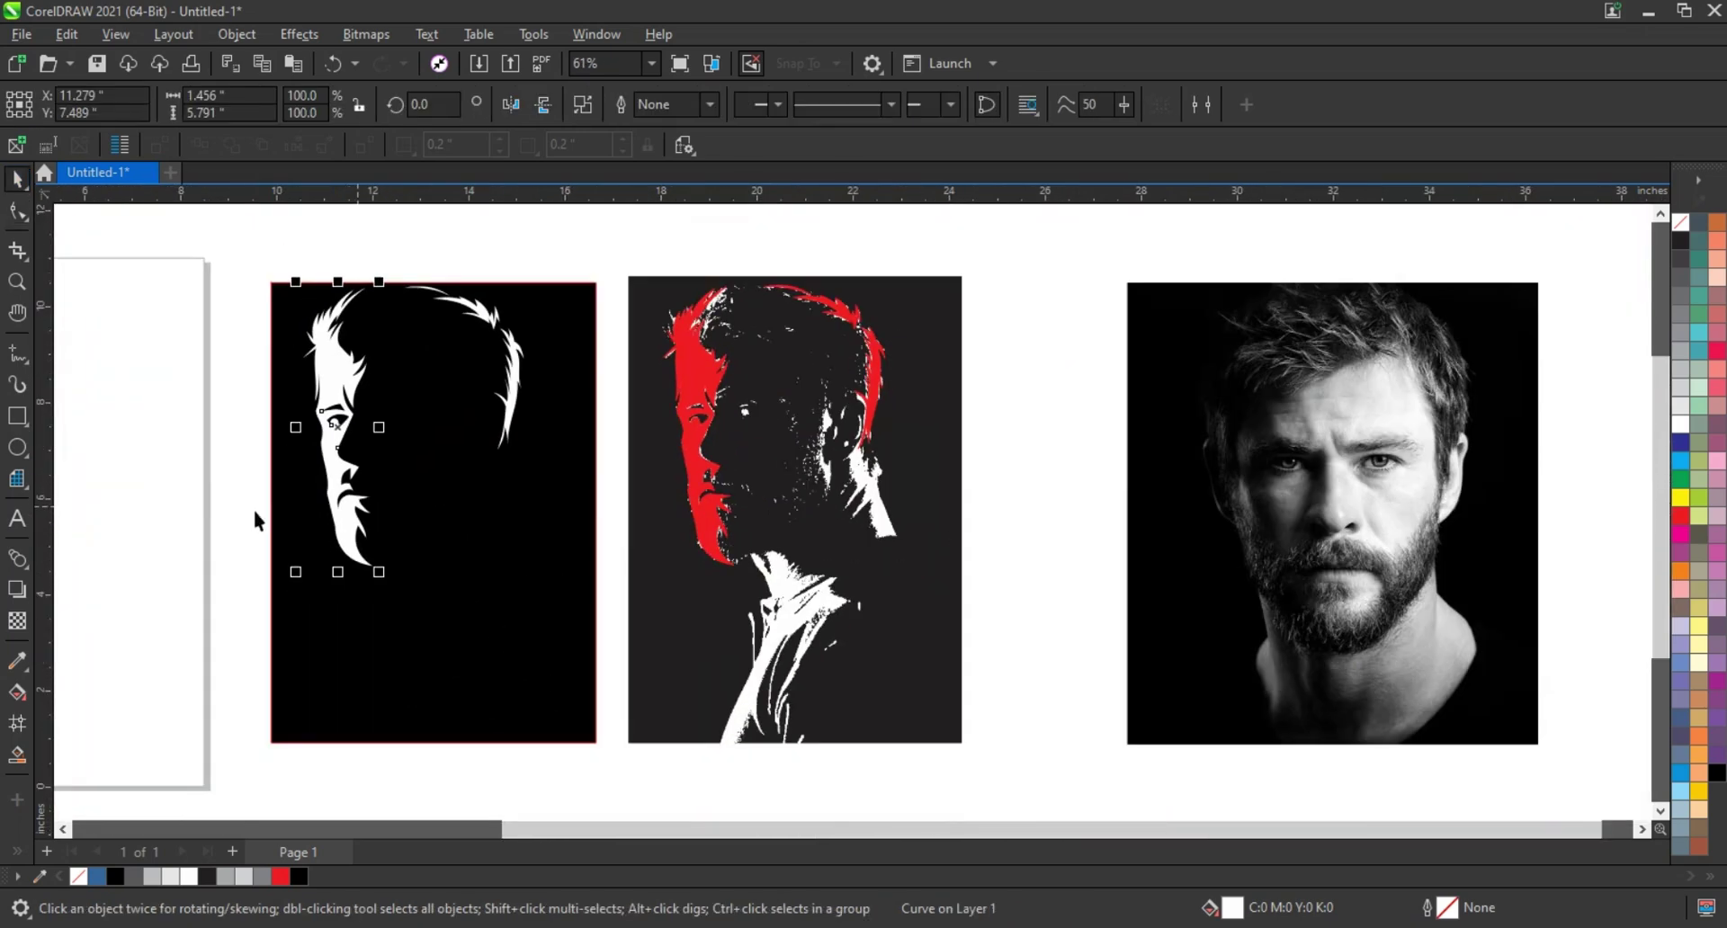
left_click(254, 520)
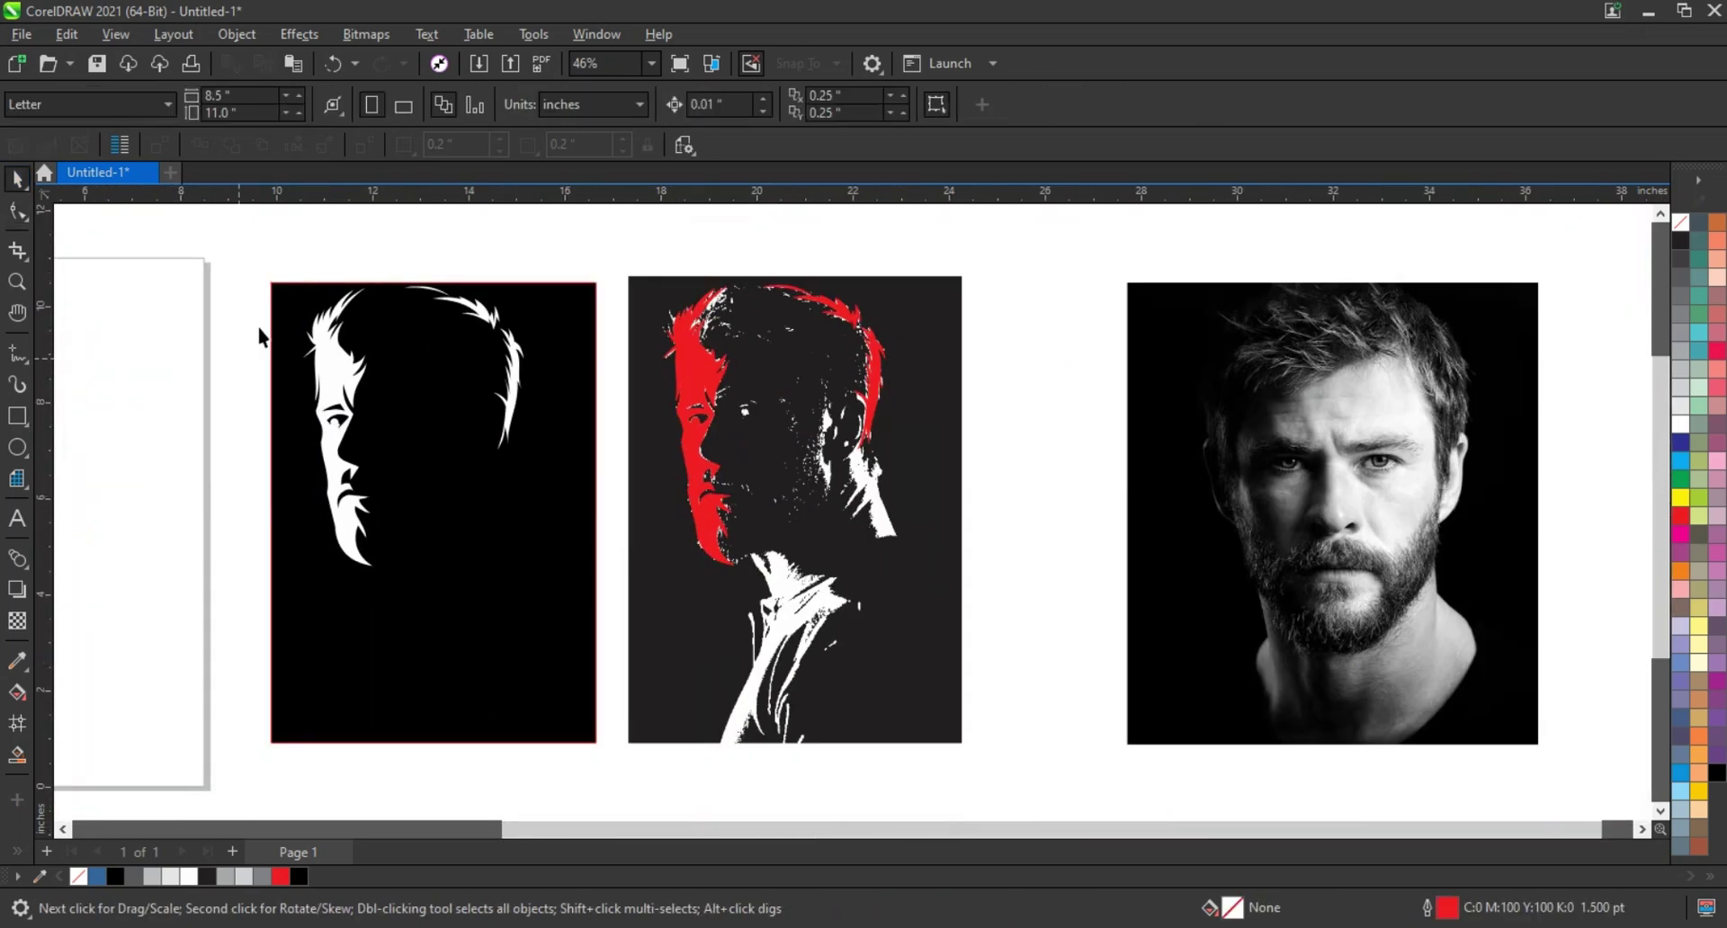
Step: Trace the white highlight down the back of the neck as a closed jagged freehand outline, about 1.33 × 2.16 in
left_click(17, 282)
left_click_drag(974, 620, 975, 619)
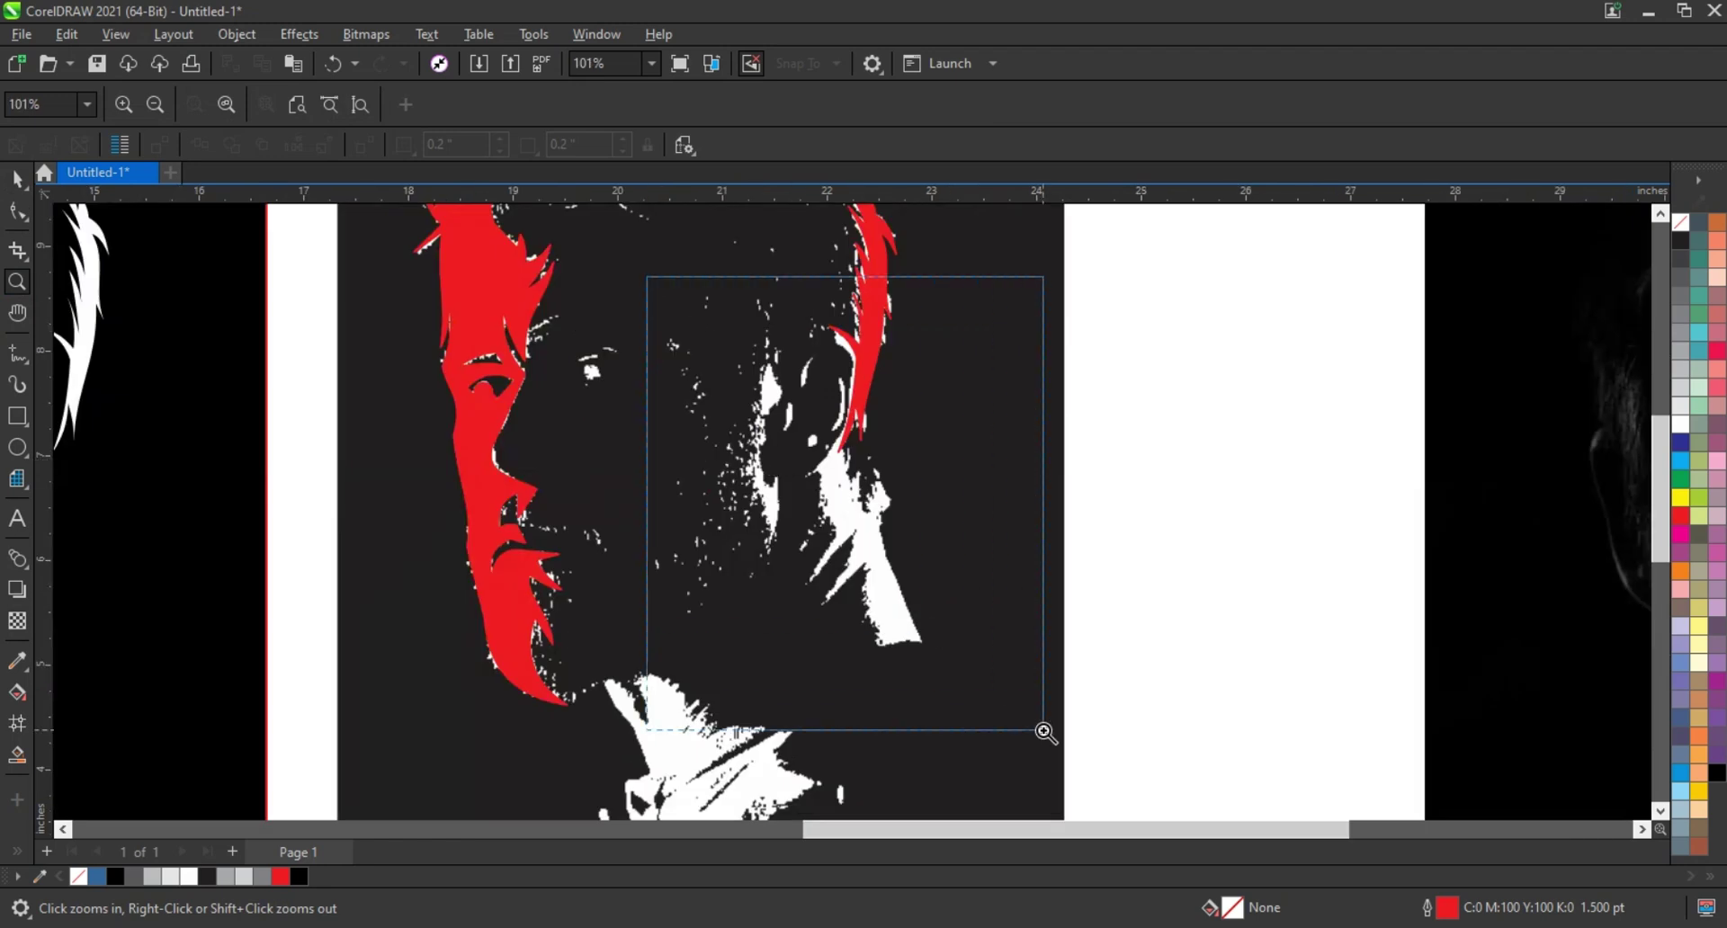
left_click(17, 353)
left_click(972, 708)
left_click(900, 526)
left_click(897, 447)
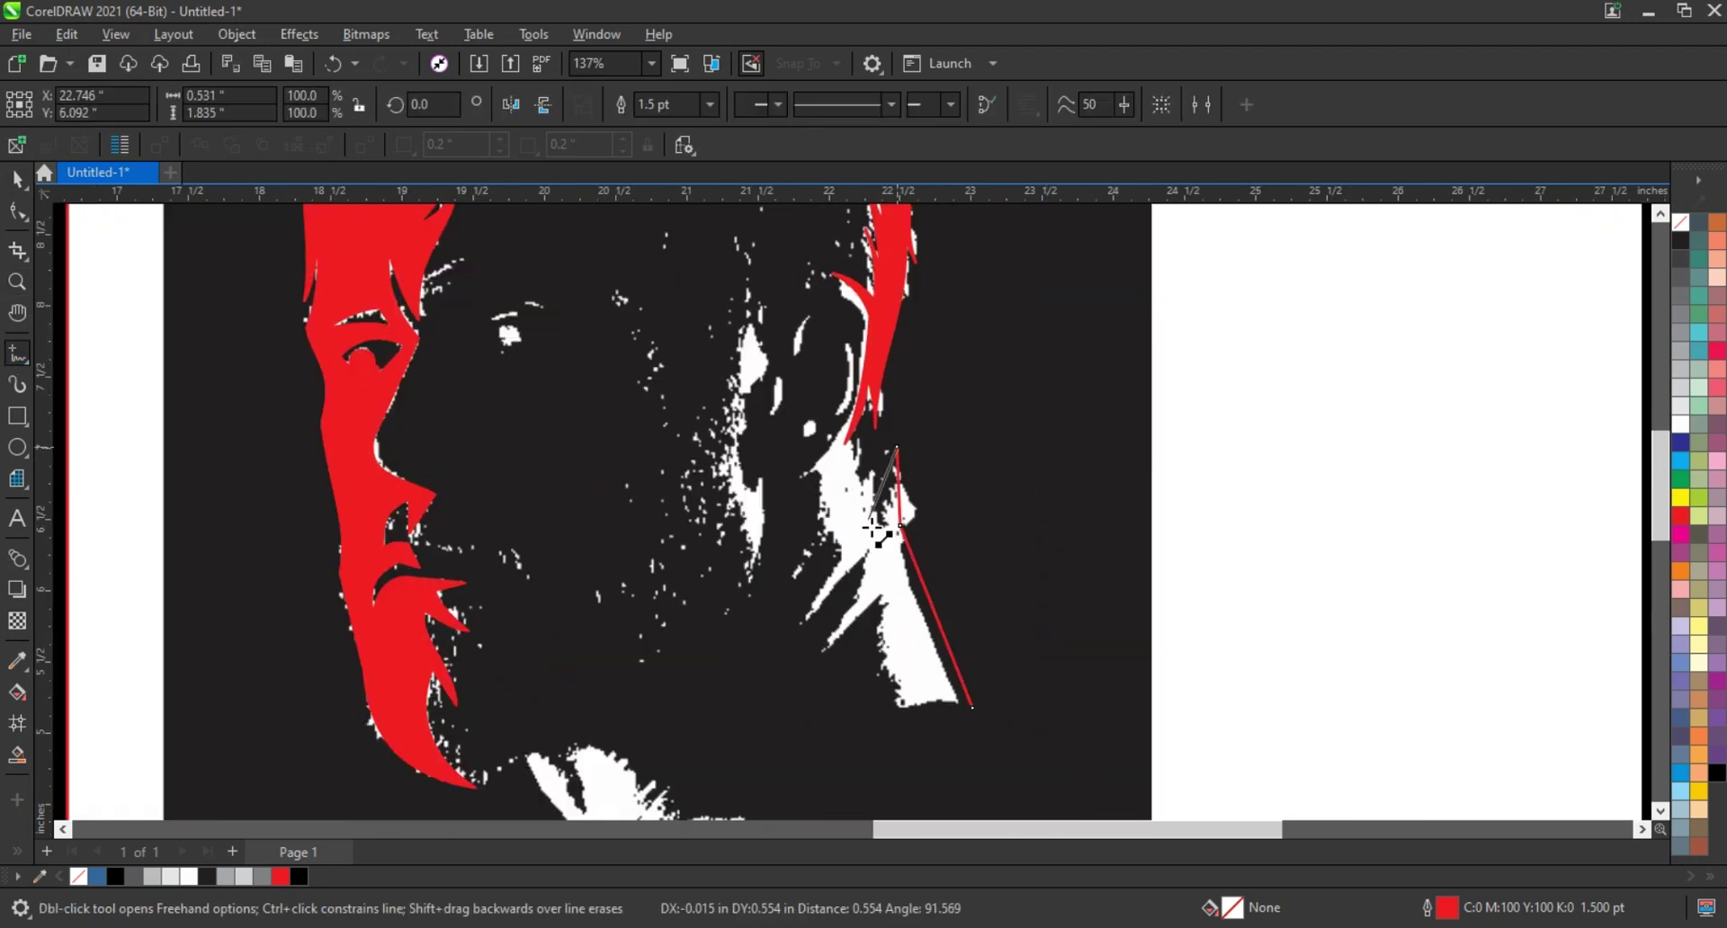
left_click(856, 404)
left_click(826, 471)
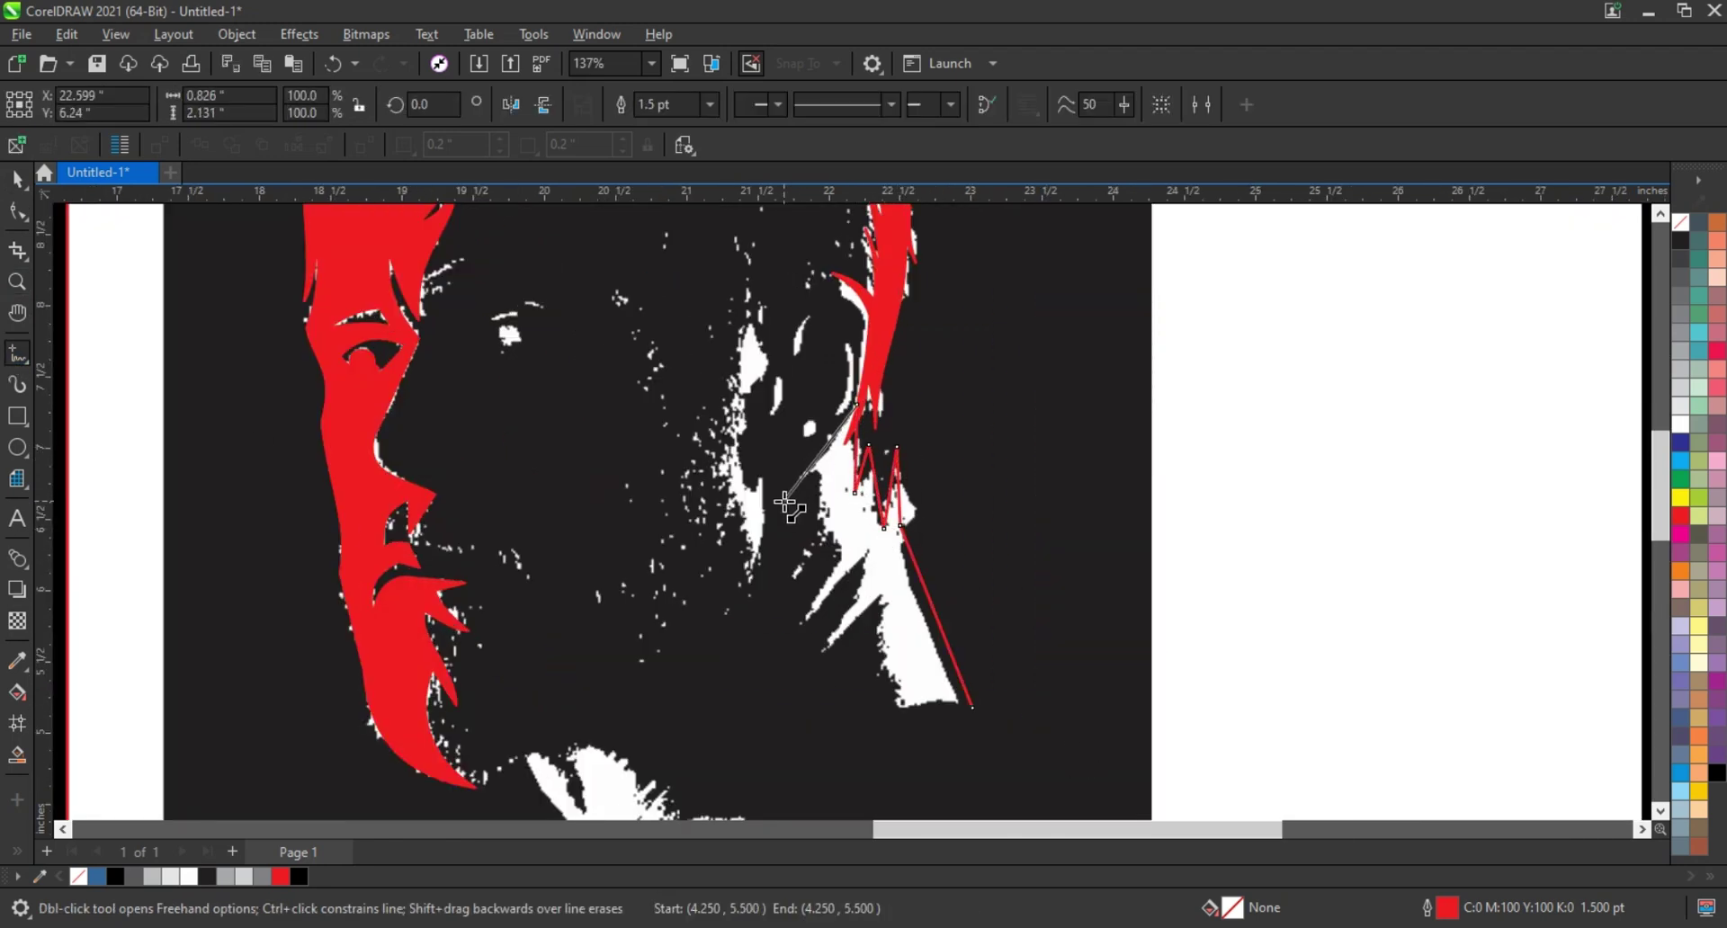
left_click(785, 500)
left_click(802, 588)
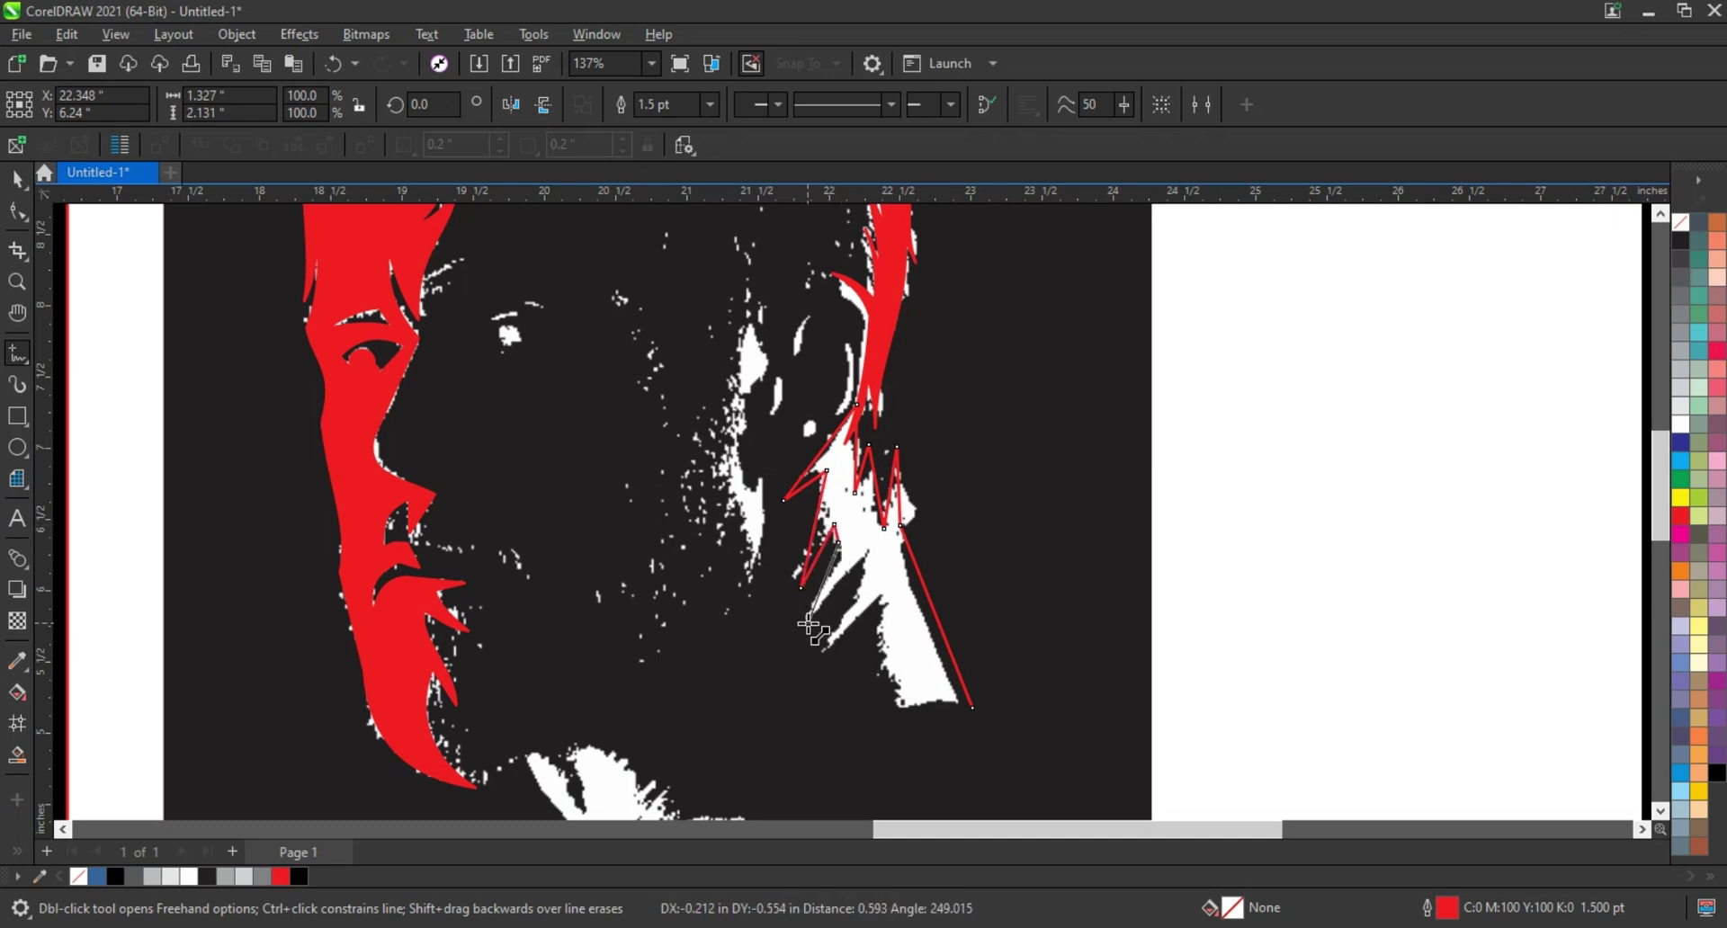
left_click(867, 551)
left_click(821, 662)
left_click(880, 593)
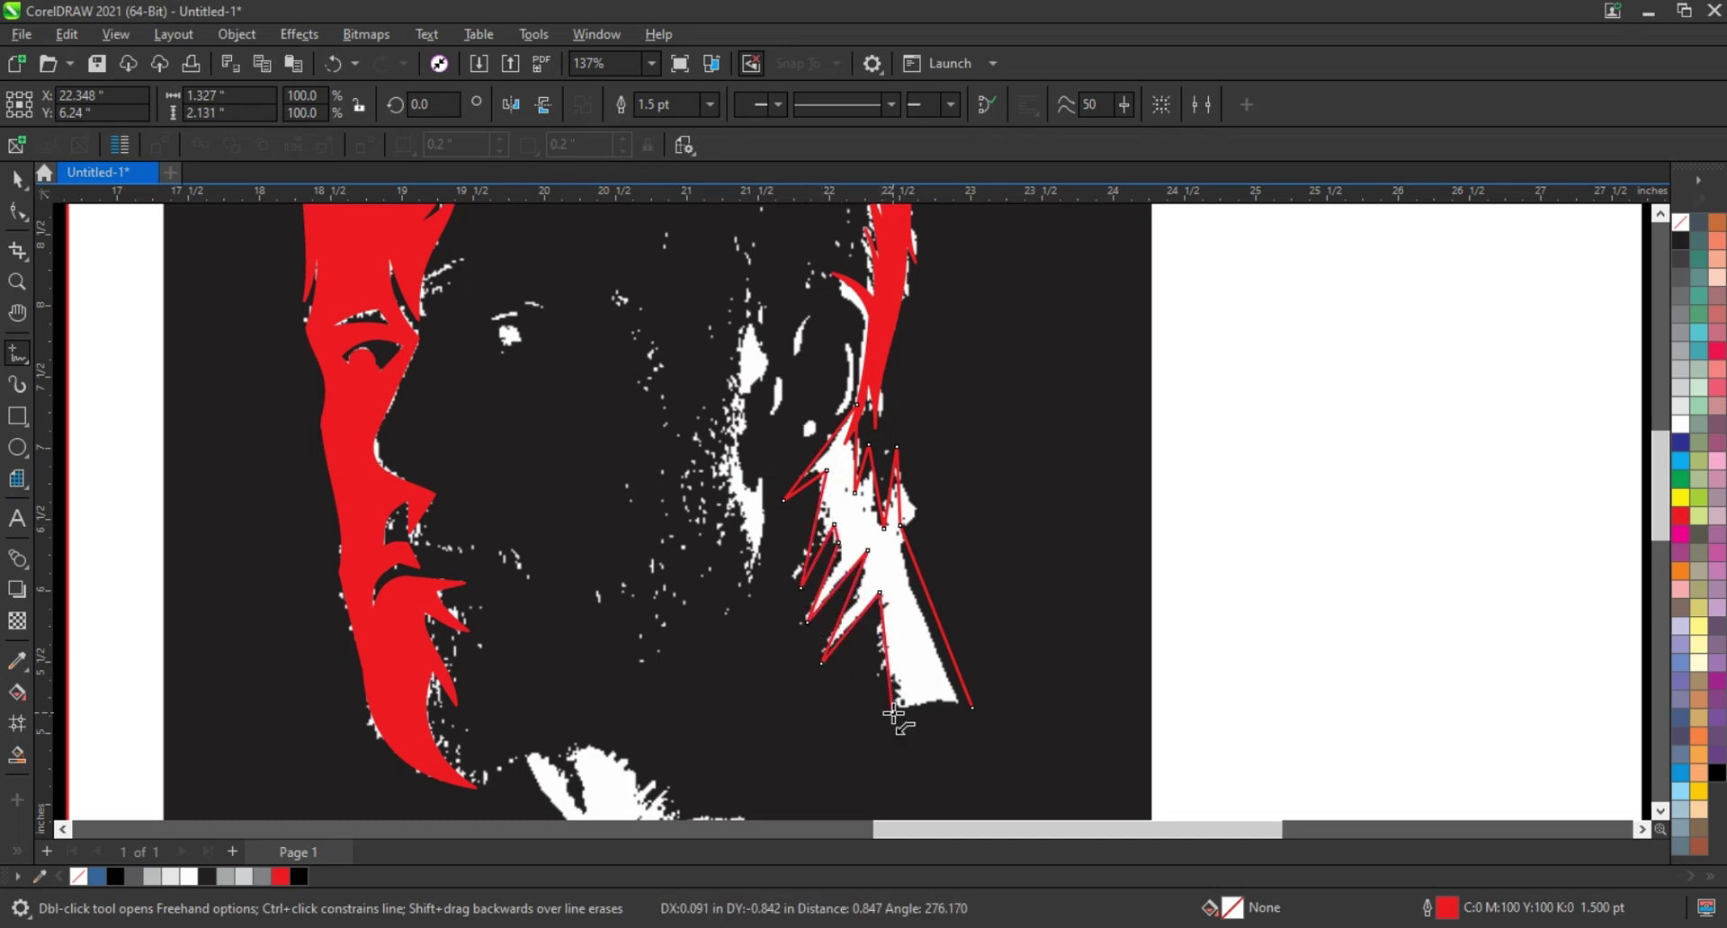
left_click(970, 710)
Step: Convert the neck outline's edges to curves bent along the highlight and fill the shape red
left_click(17, 211)
left_click_drag(247, 282, 1050, 767)
key("shift+F2")
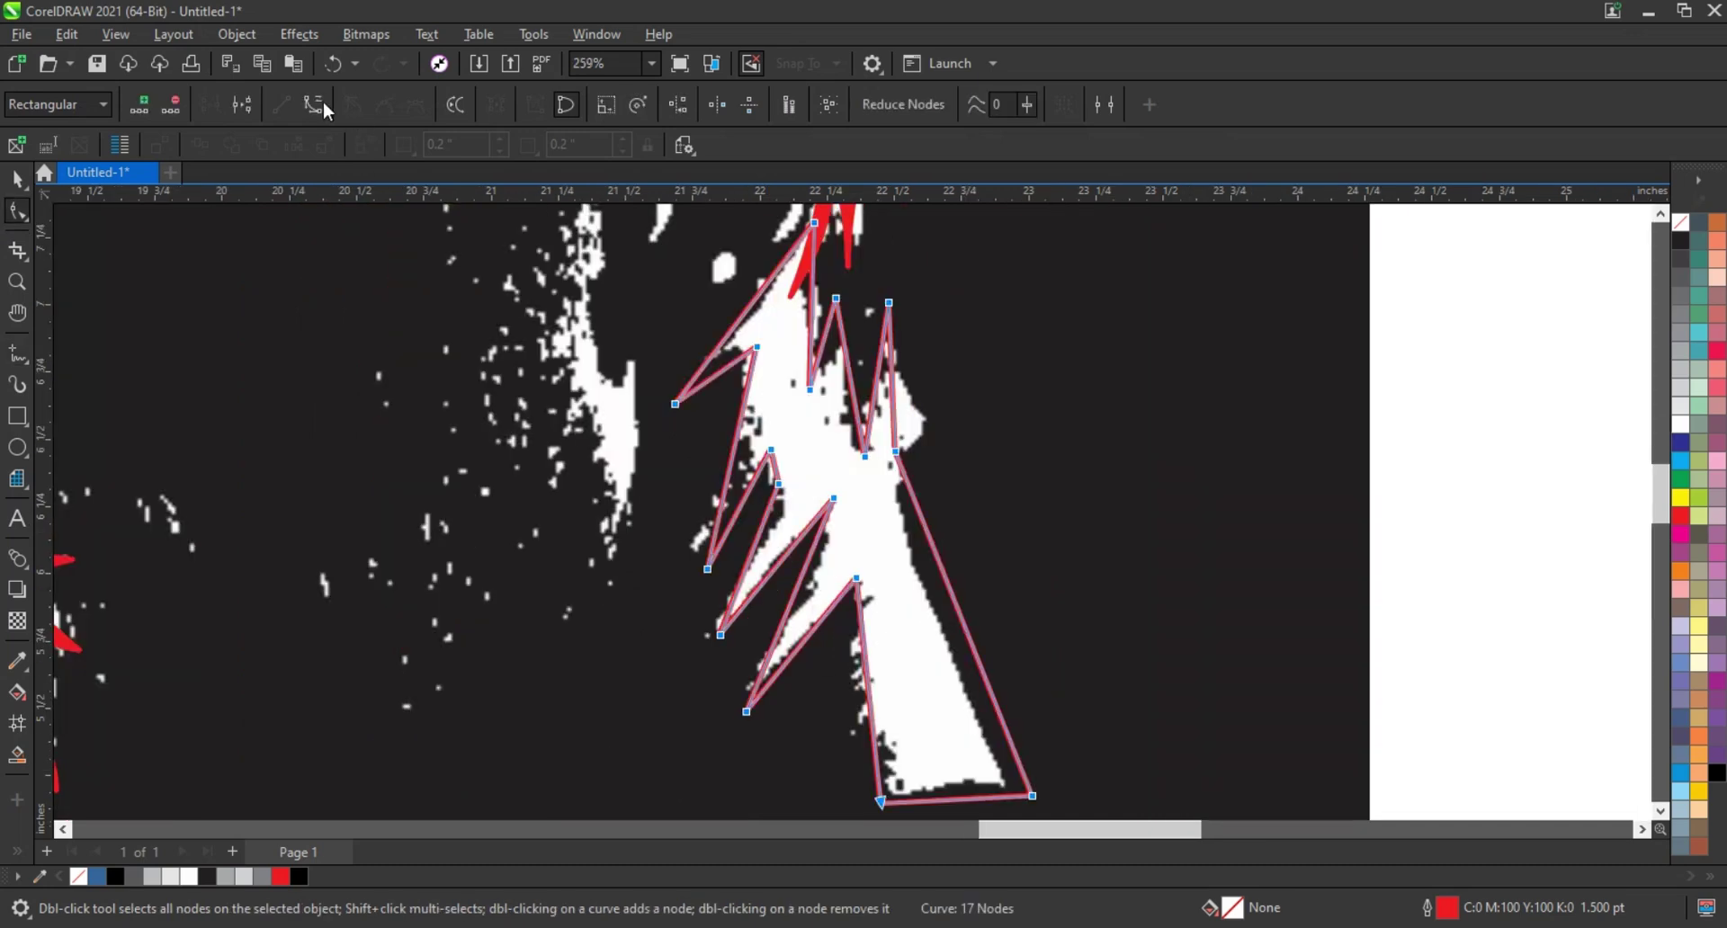
left_click_drag(947, 581, 926, 590)
left_click_drag(812, 630, 822, 637)
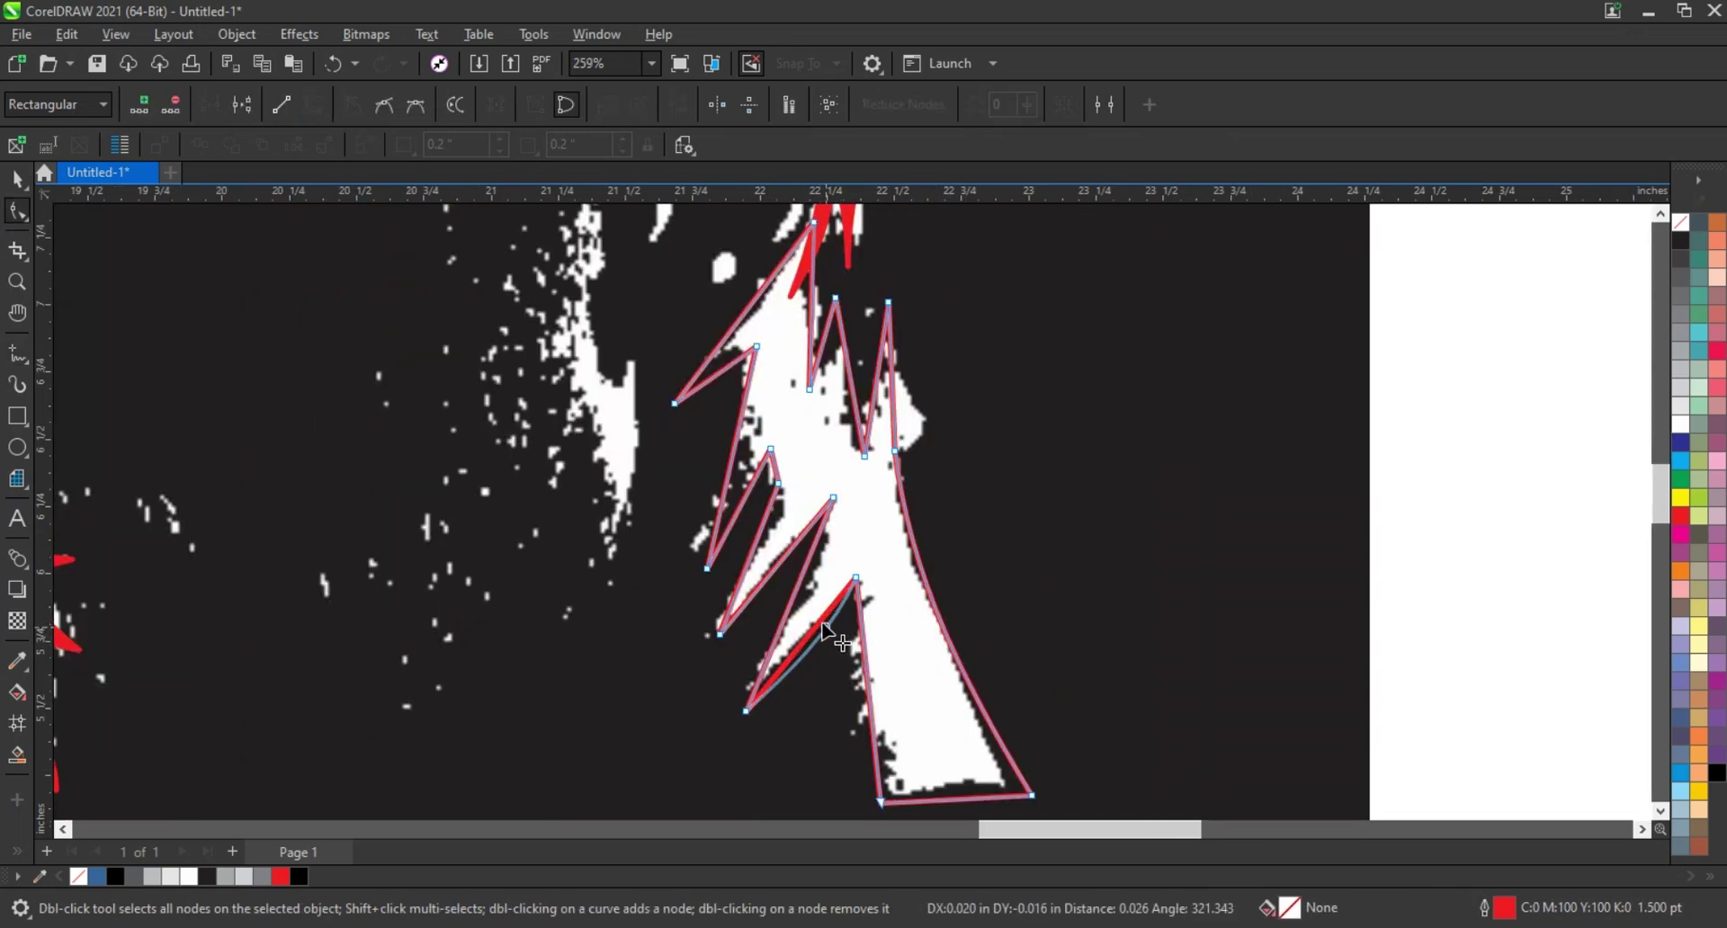
left_click_drag(802, 579, 751, 508)
left_click_drag(733, 453, 746, 462)
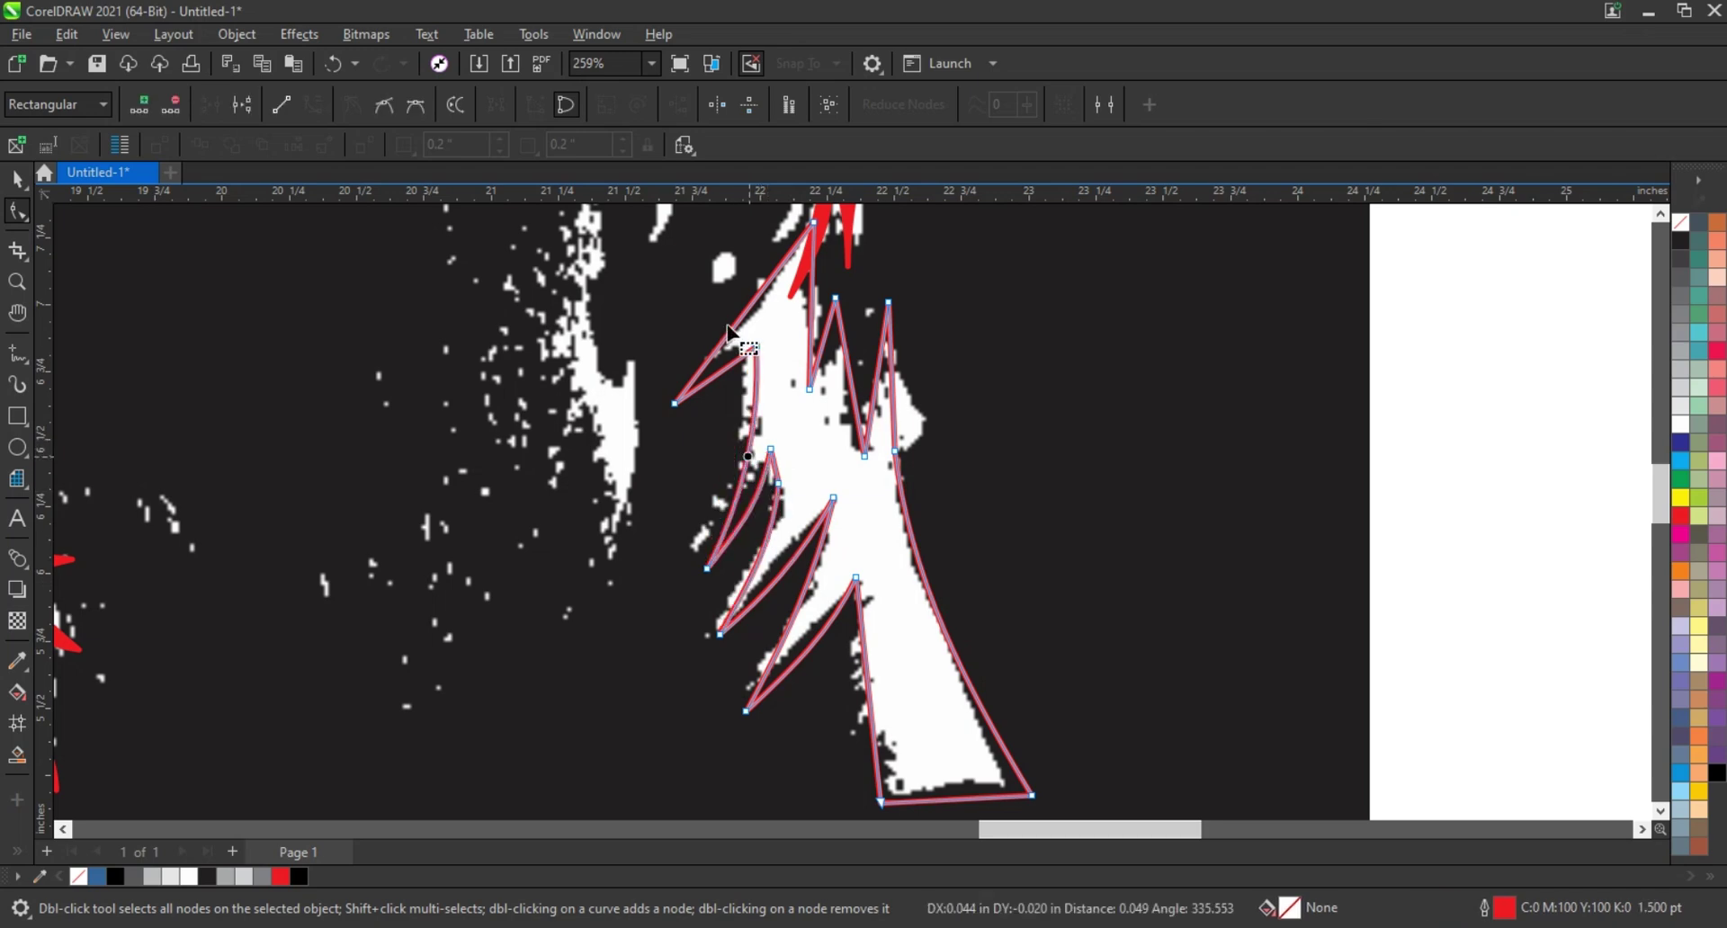
left_click_drag(733, 324, 745, 334)
left_click_drag(844, 367, 862, 389)
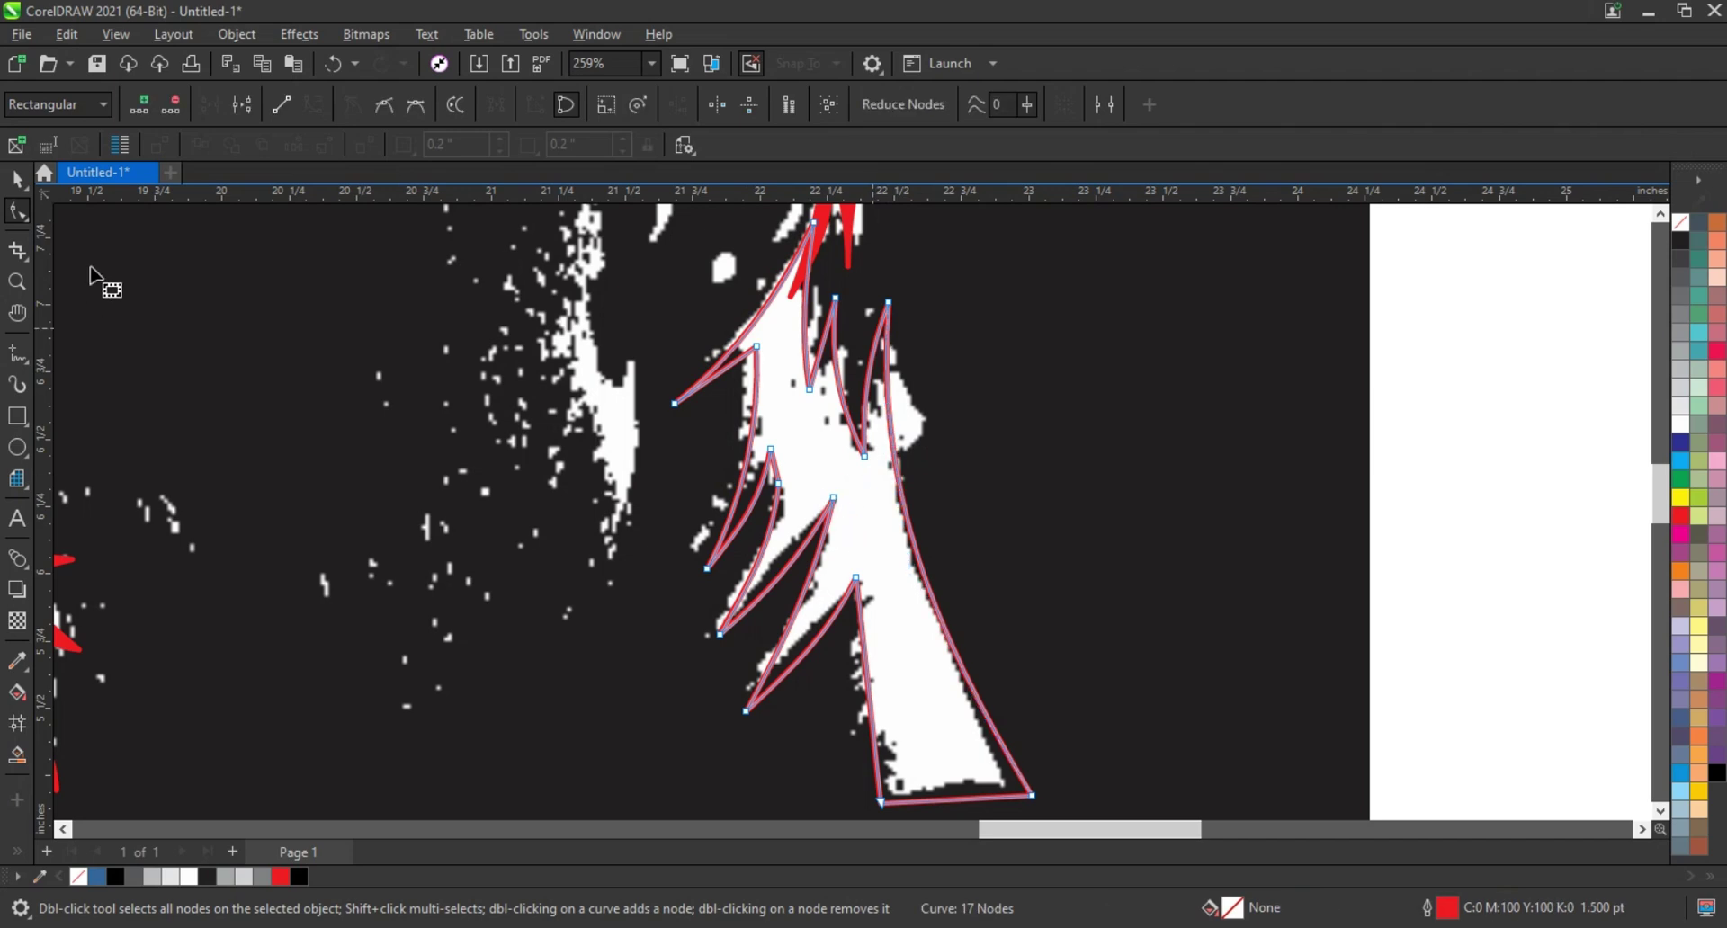
left_click(17, 180)
left_click(1680, 516)
Step: Place a copy of the red neck shape below the white hair on the black rectangle, filled white without an outline
scroll(1259, 502, "down", 2)
scroll(1268, 509, "down", 4)
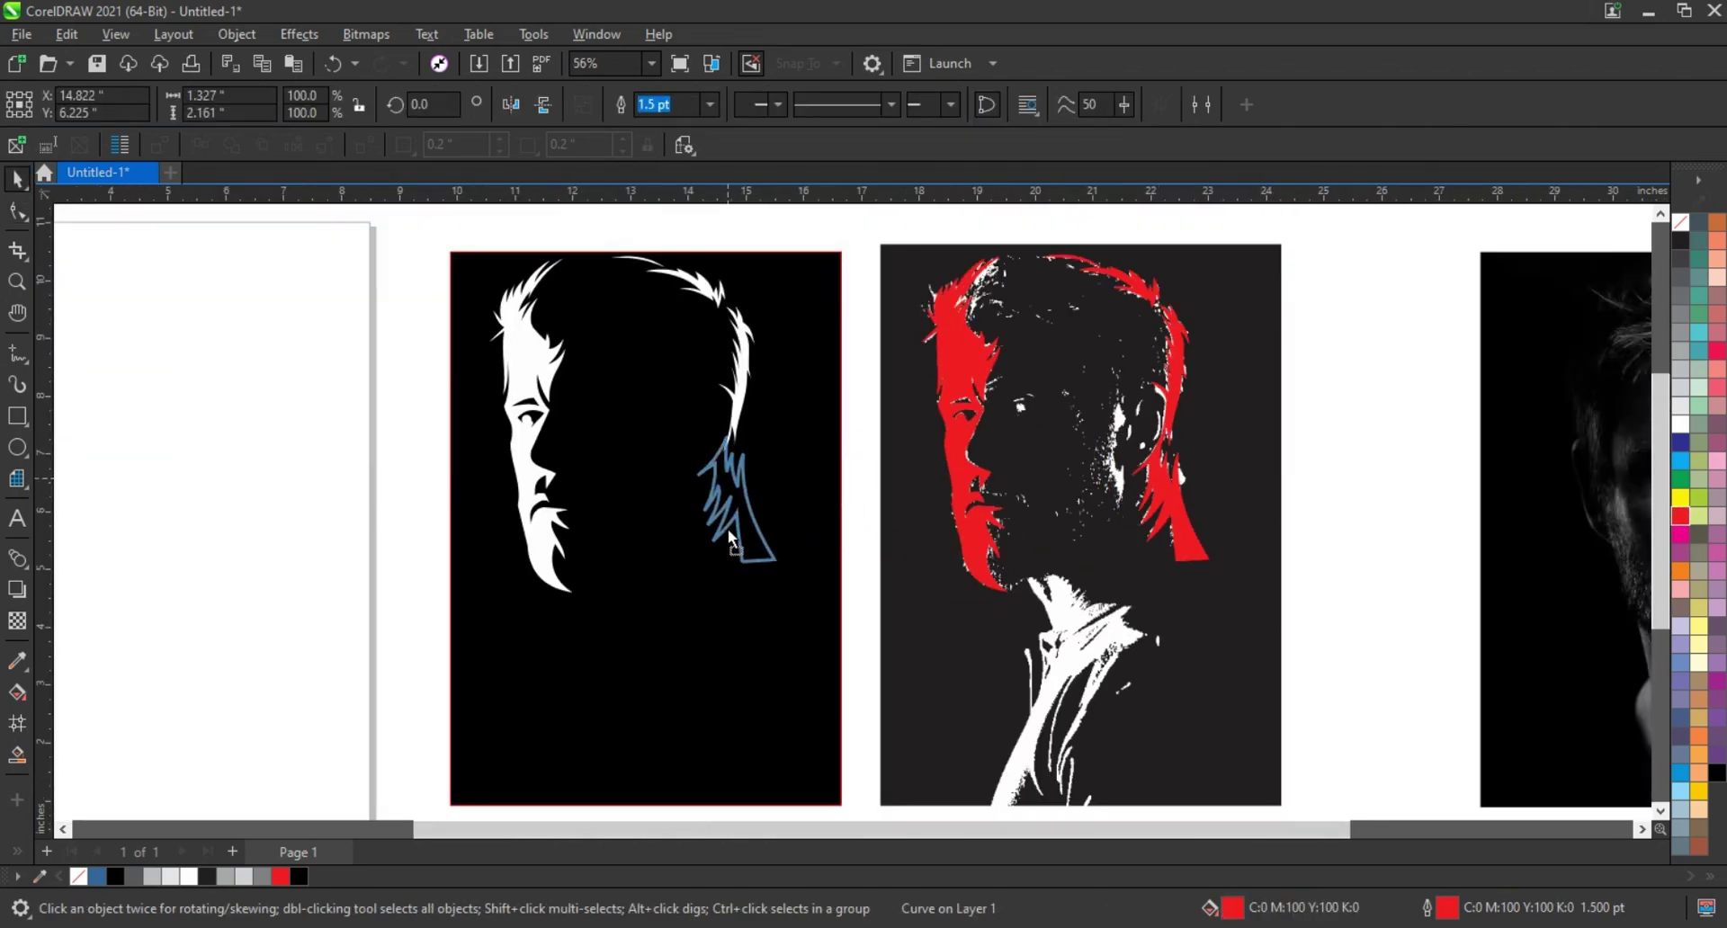
left_click(727, 530)
left_click(1678, 425)
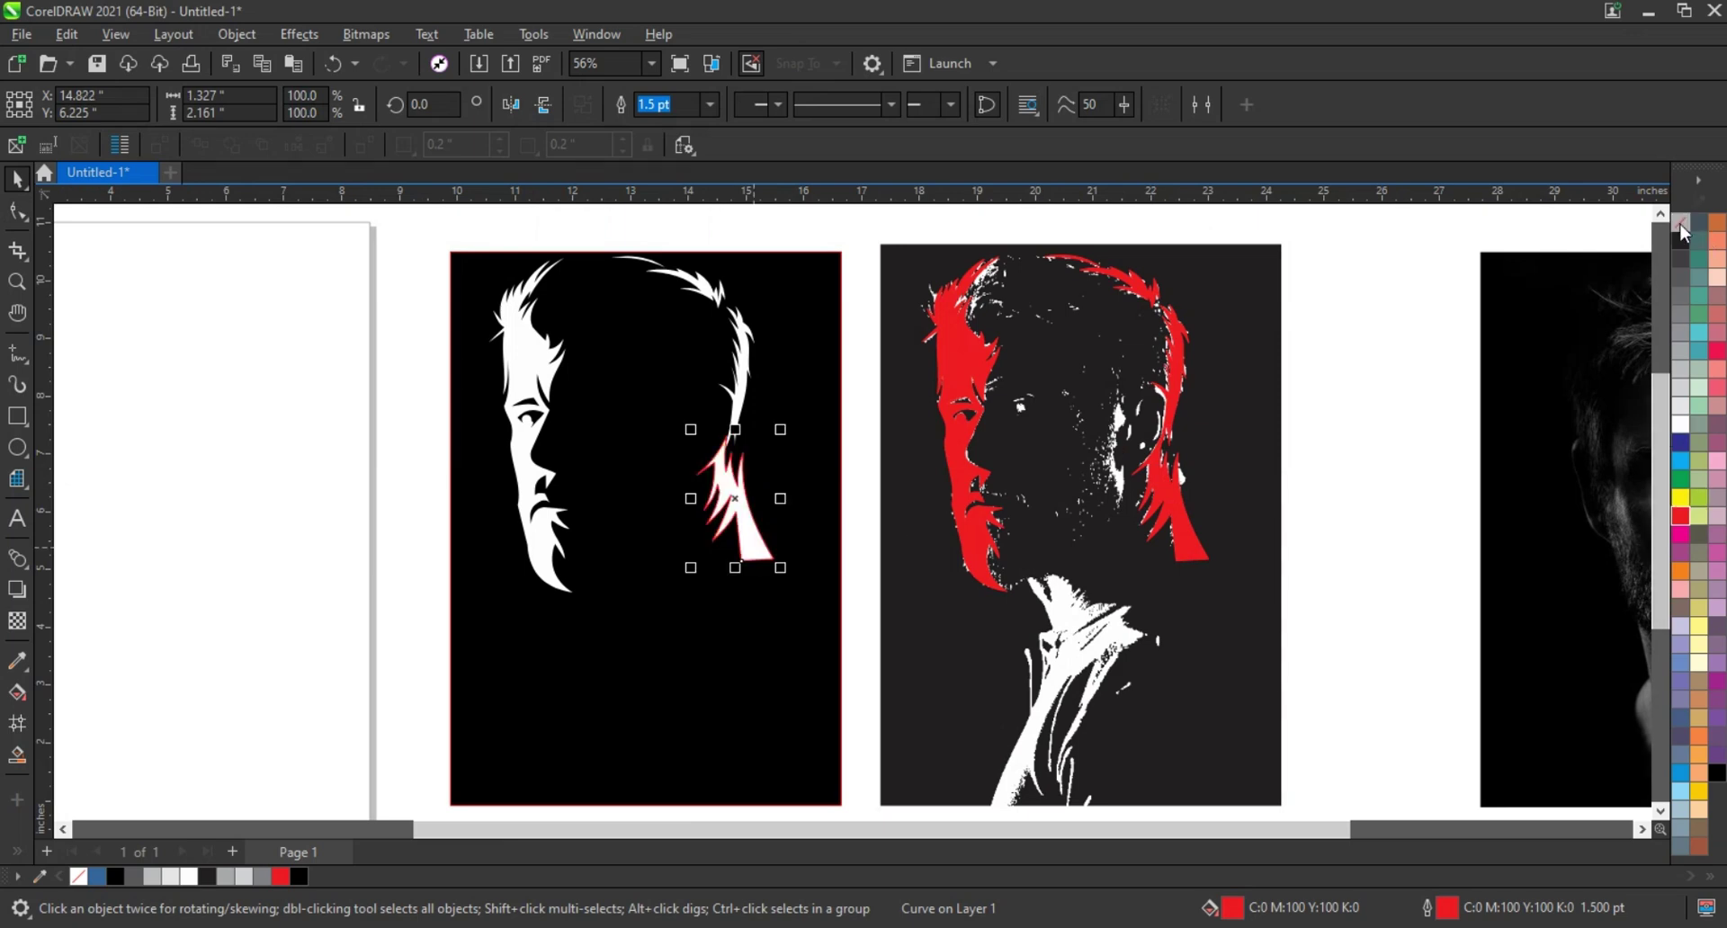
left_click(175, 526)
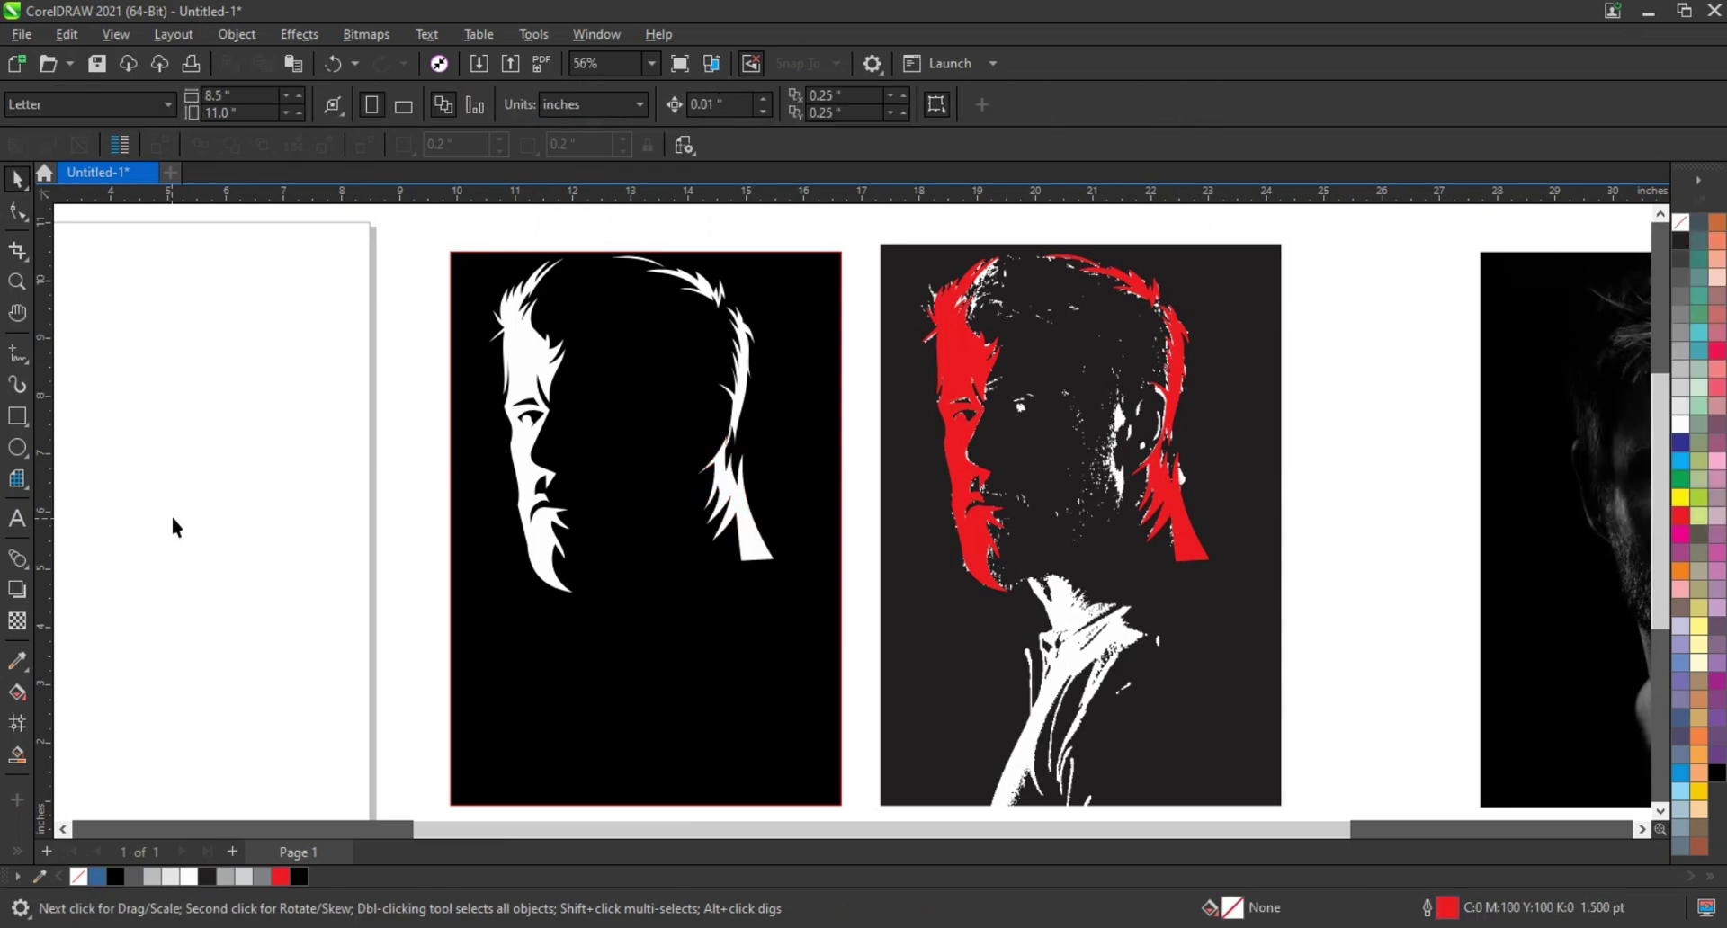
Step: Trace the two small highlights inside the ear as freehand outlines, together spanning about 0.29 × 0.81 in
left_click(34, 283)
left_click_drag(968, 490, 1233, 351)
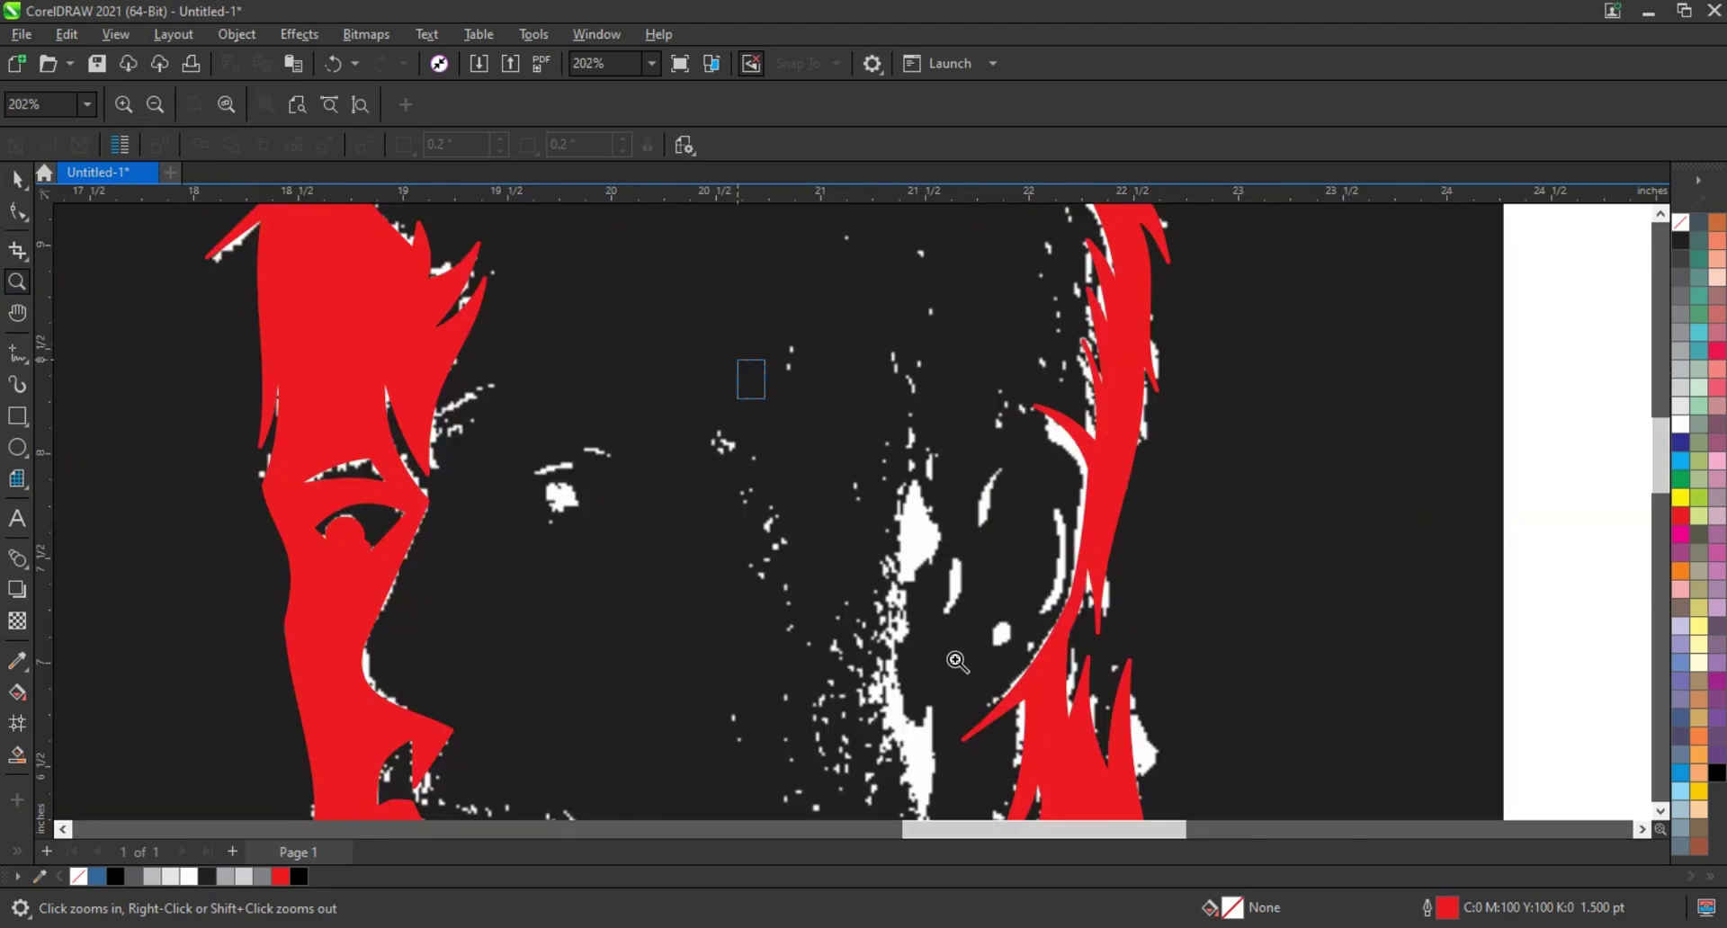
left_click_drag(957, 661, 1201, 785)
key("F5")
left_click(909, 349)
double_click(889, 441)
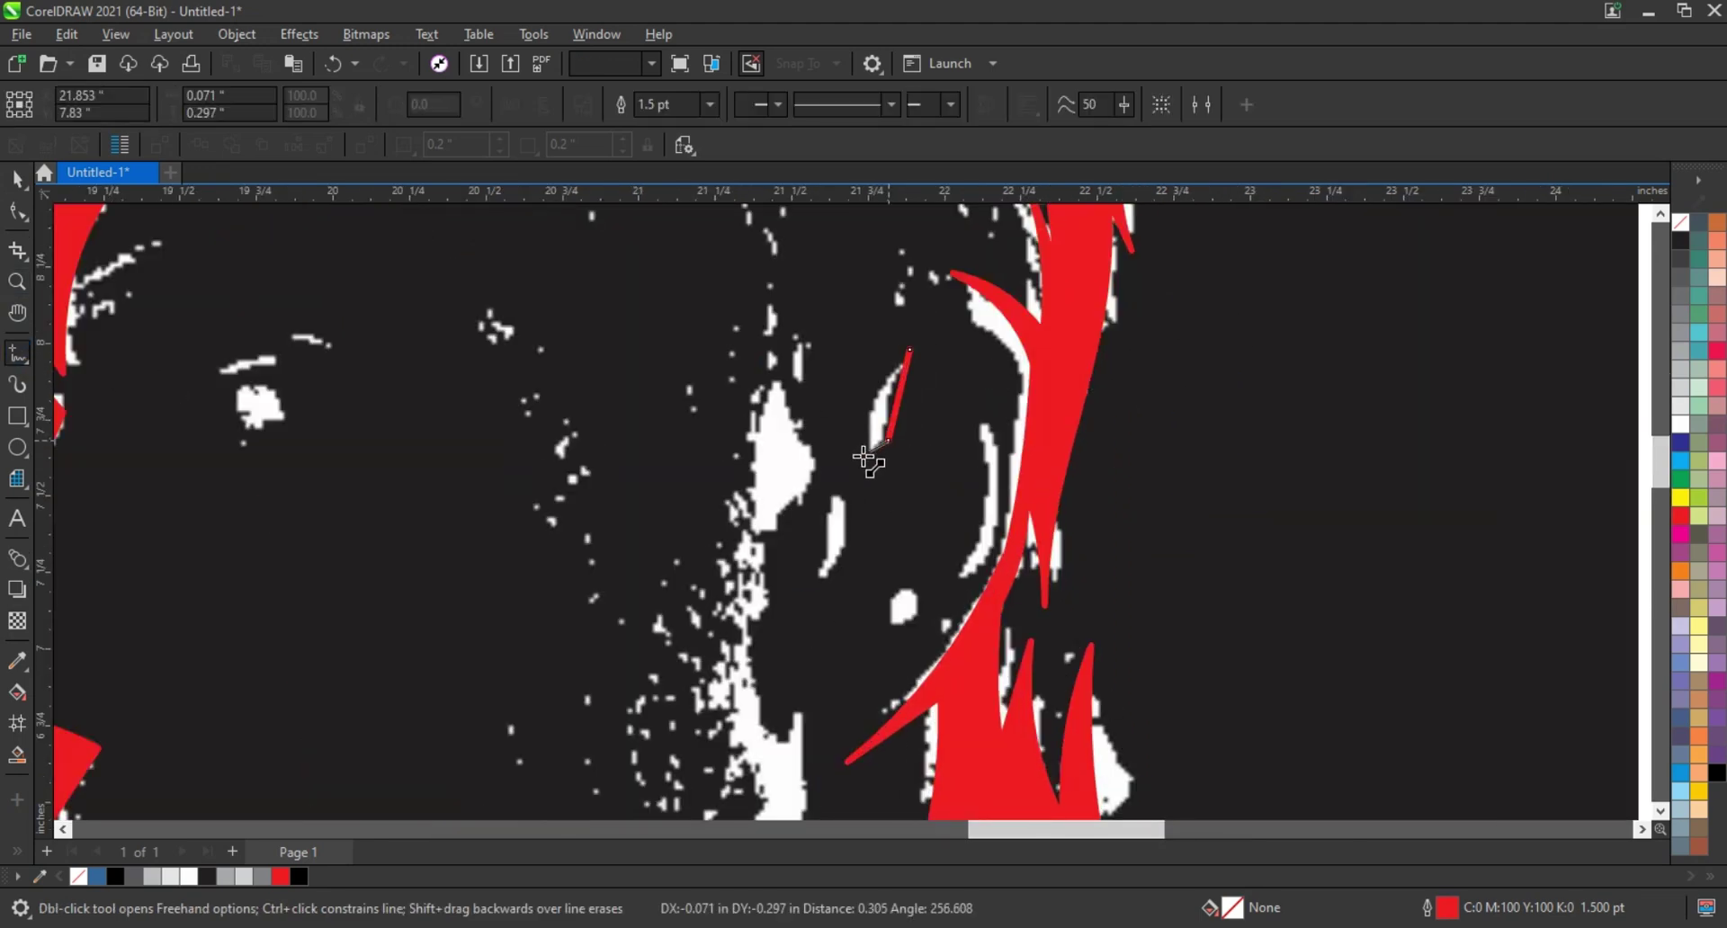
double_click(863, 455)
left_click(909, 349)
left_click(855, 491)
double_click(821, 595)
left_click(851, 491)
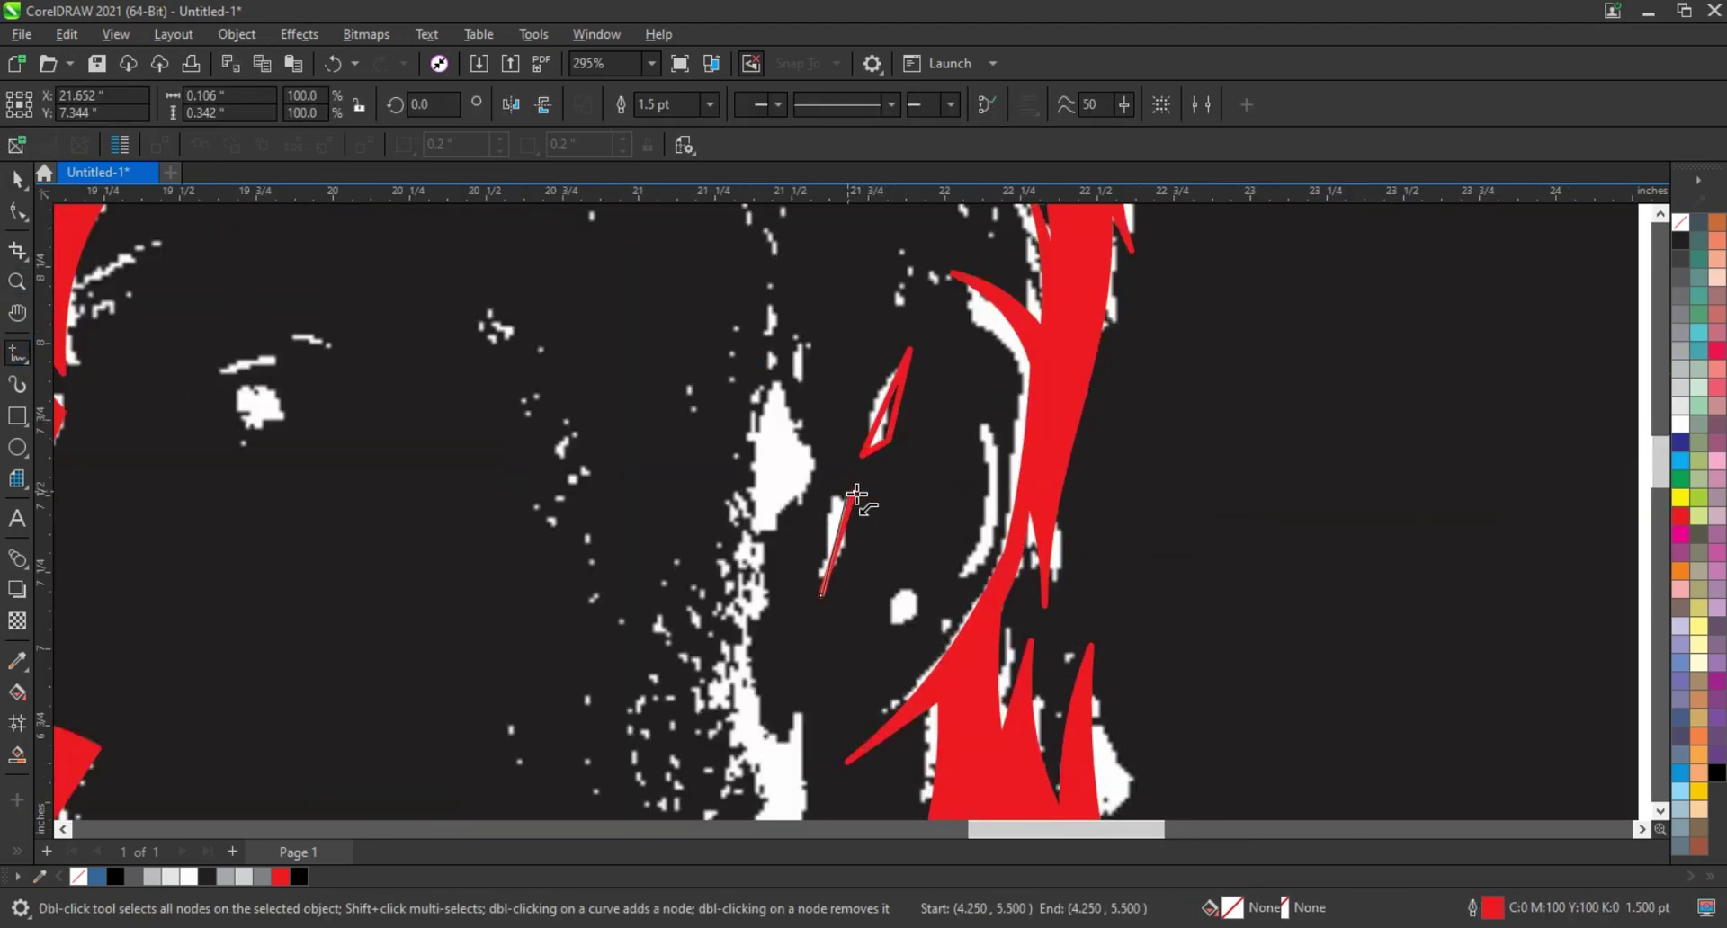
Step: Select both inner-ear outlines and combine them into one curve object
key("F10")
left_click_drag(613, 410, 960, 642)
key("ctrl+j")
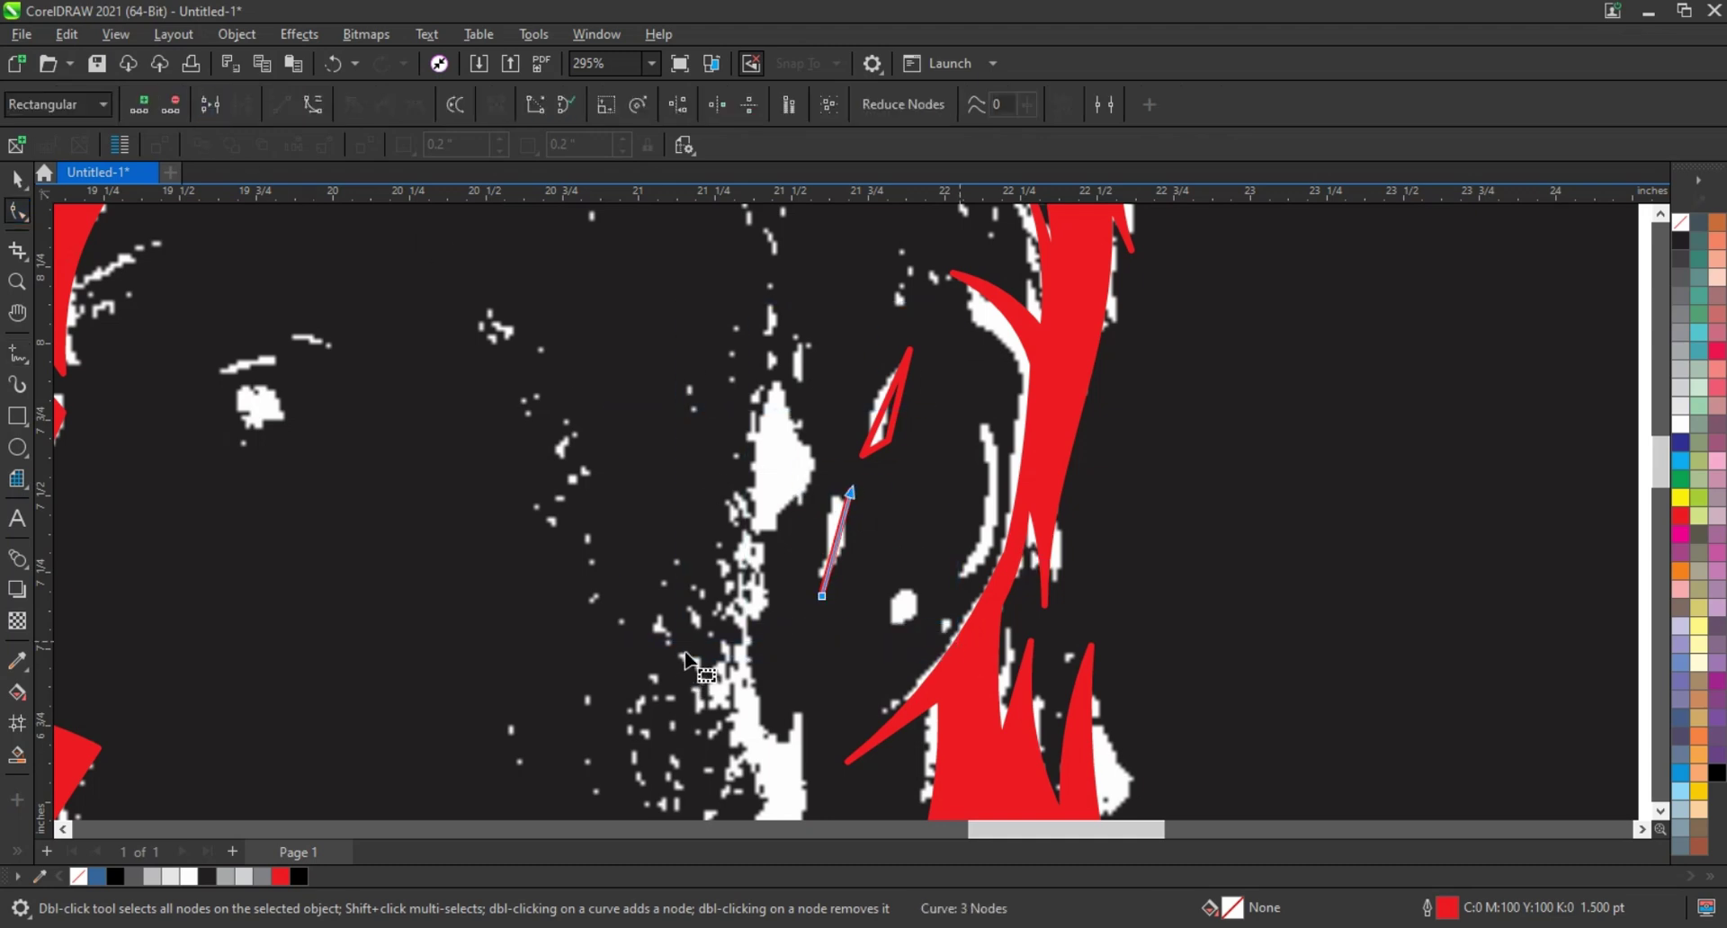
left_click(875, 428, "shift")
left_click(583, 105)
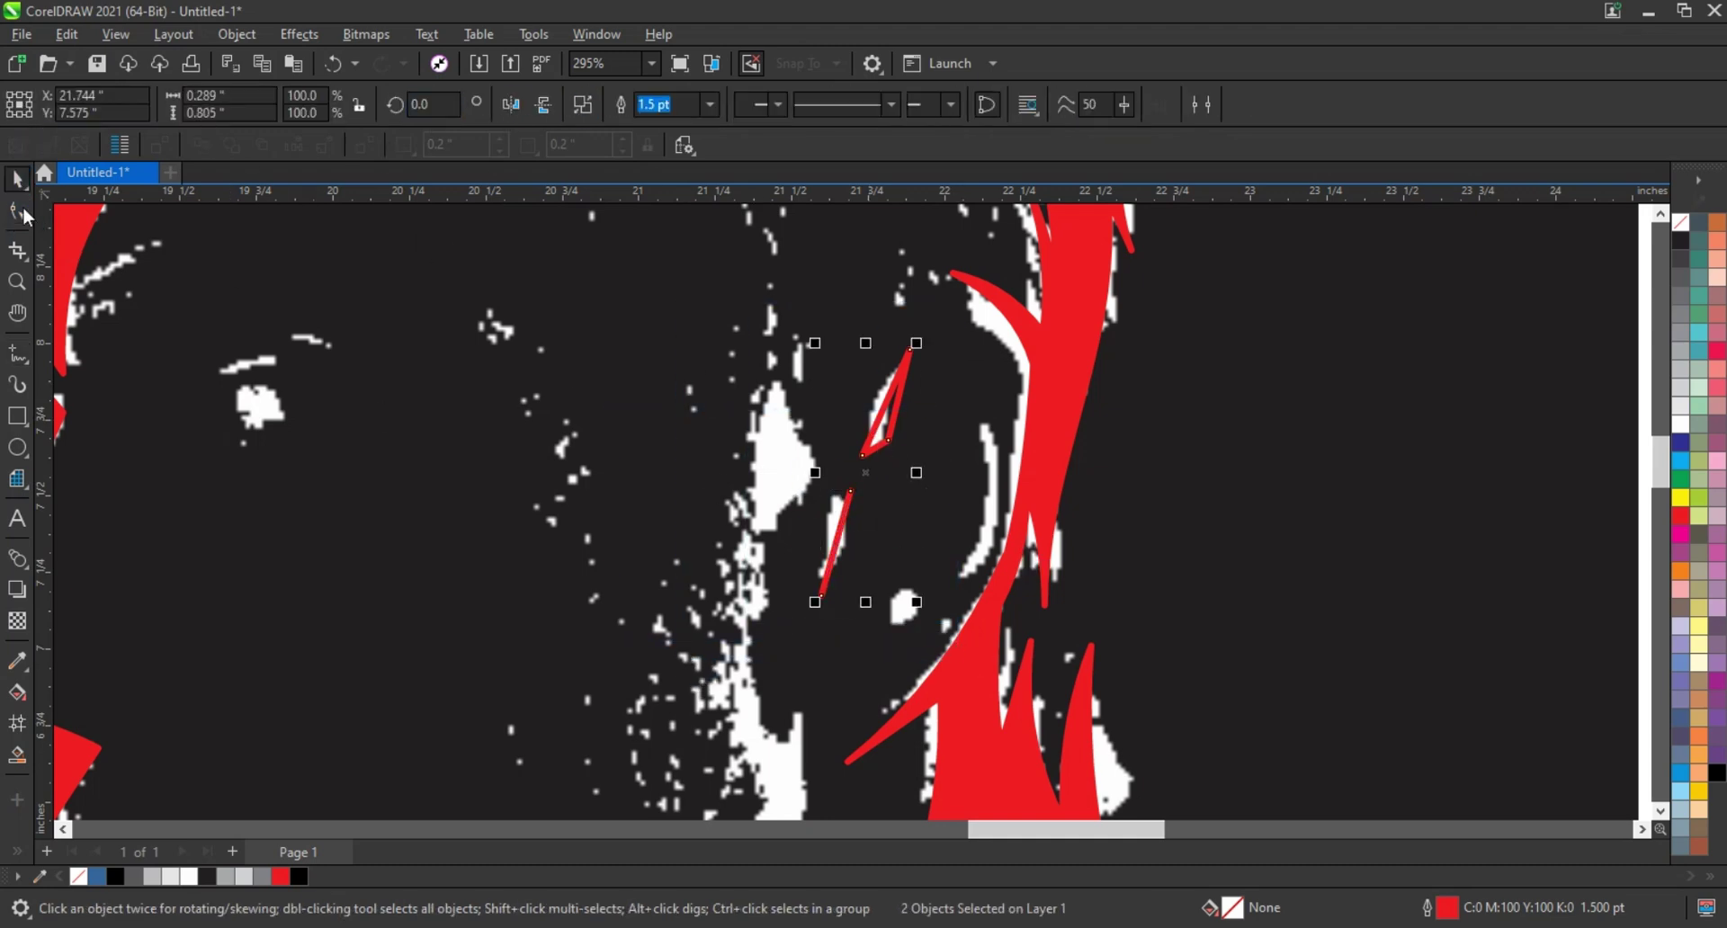
Step: Convert the inner-ear outlines' edges to curves and bend them into two slim crescents
key("F10")
key("shift+F2")
key("F10")
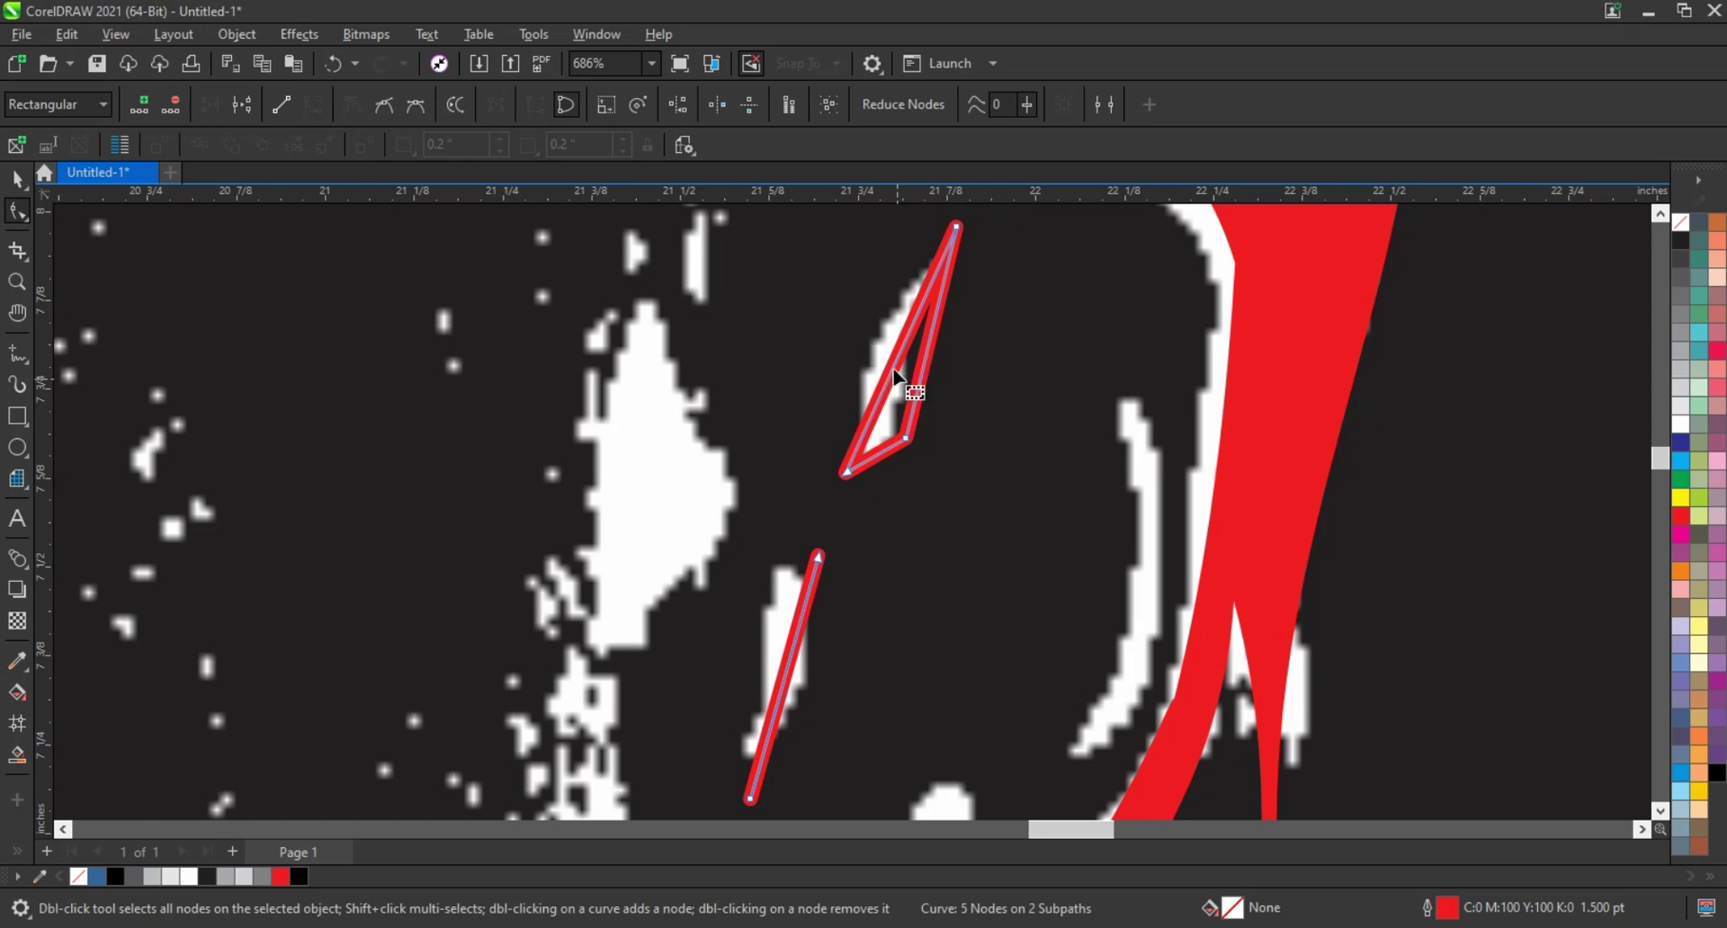
mouse_move(894, 373)
left_mouse_down()
mouse_move(867, 359)
mouse_move(913, 376)
left_mouse_up()
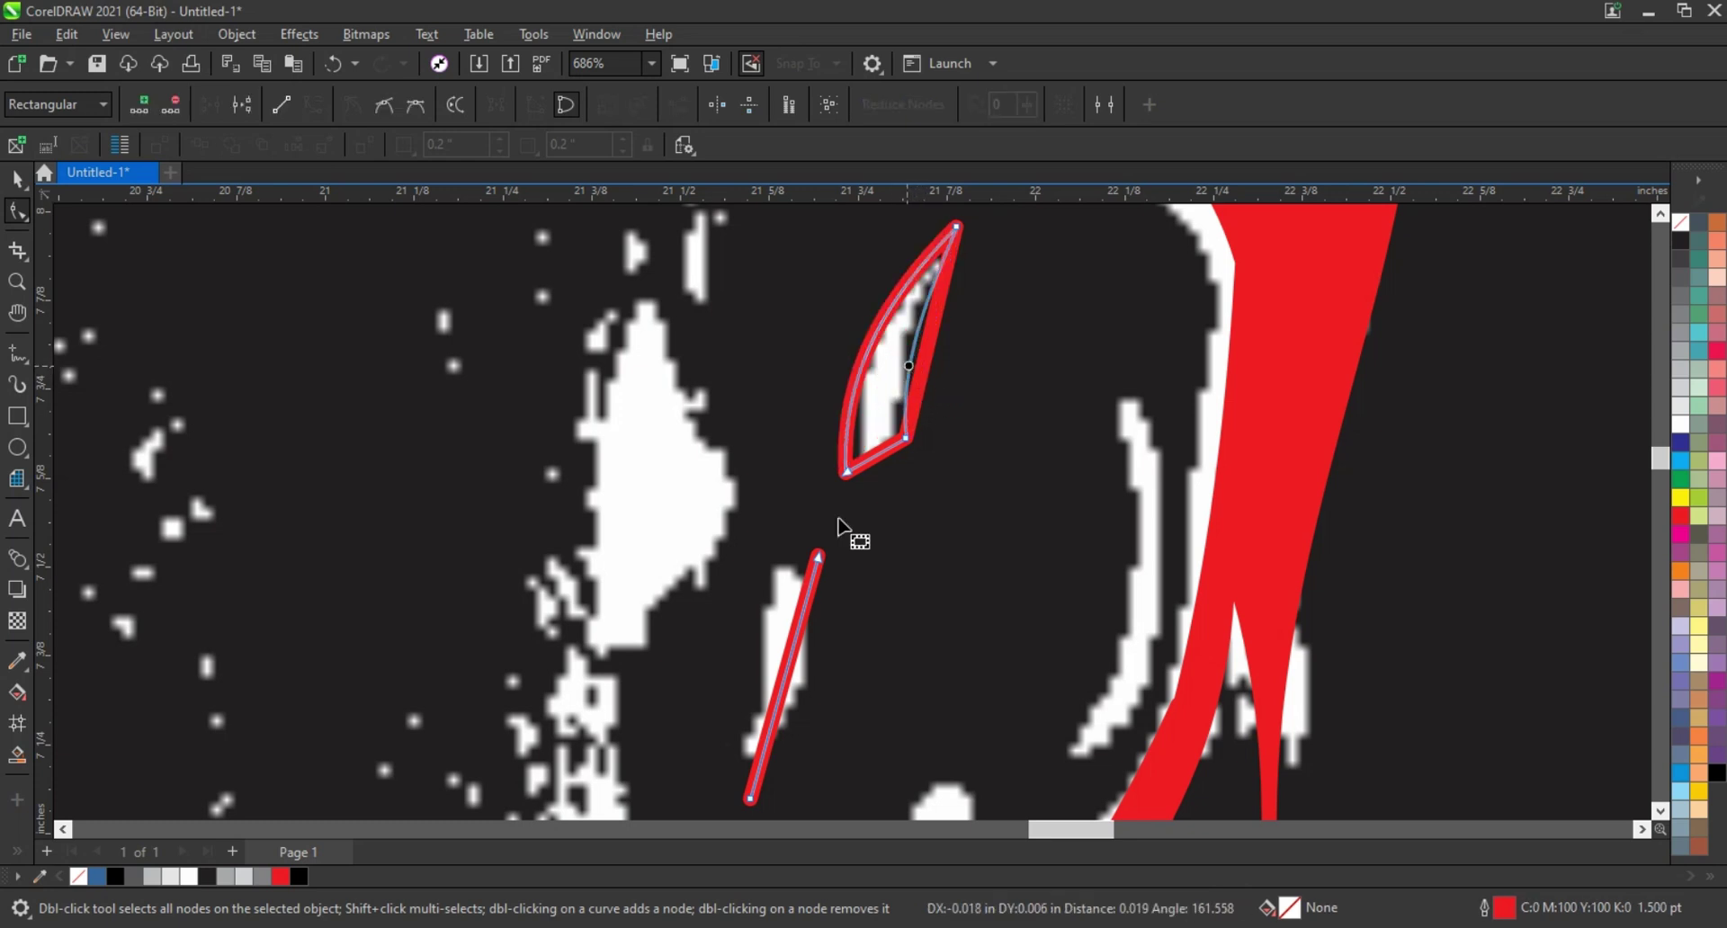
left_click_drag(791, 679, 821, 709)
Step: Fill the two inner-ear crescents red and break them apart into separate objects
left_click(17, 178)
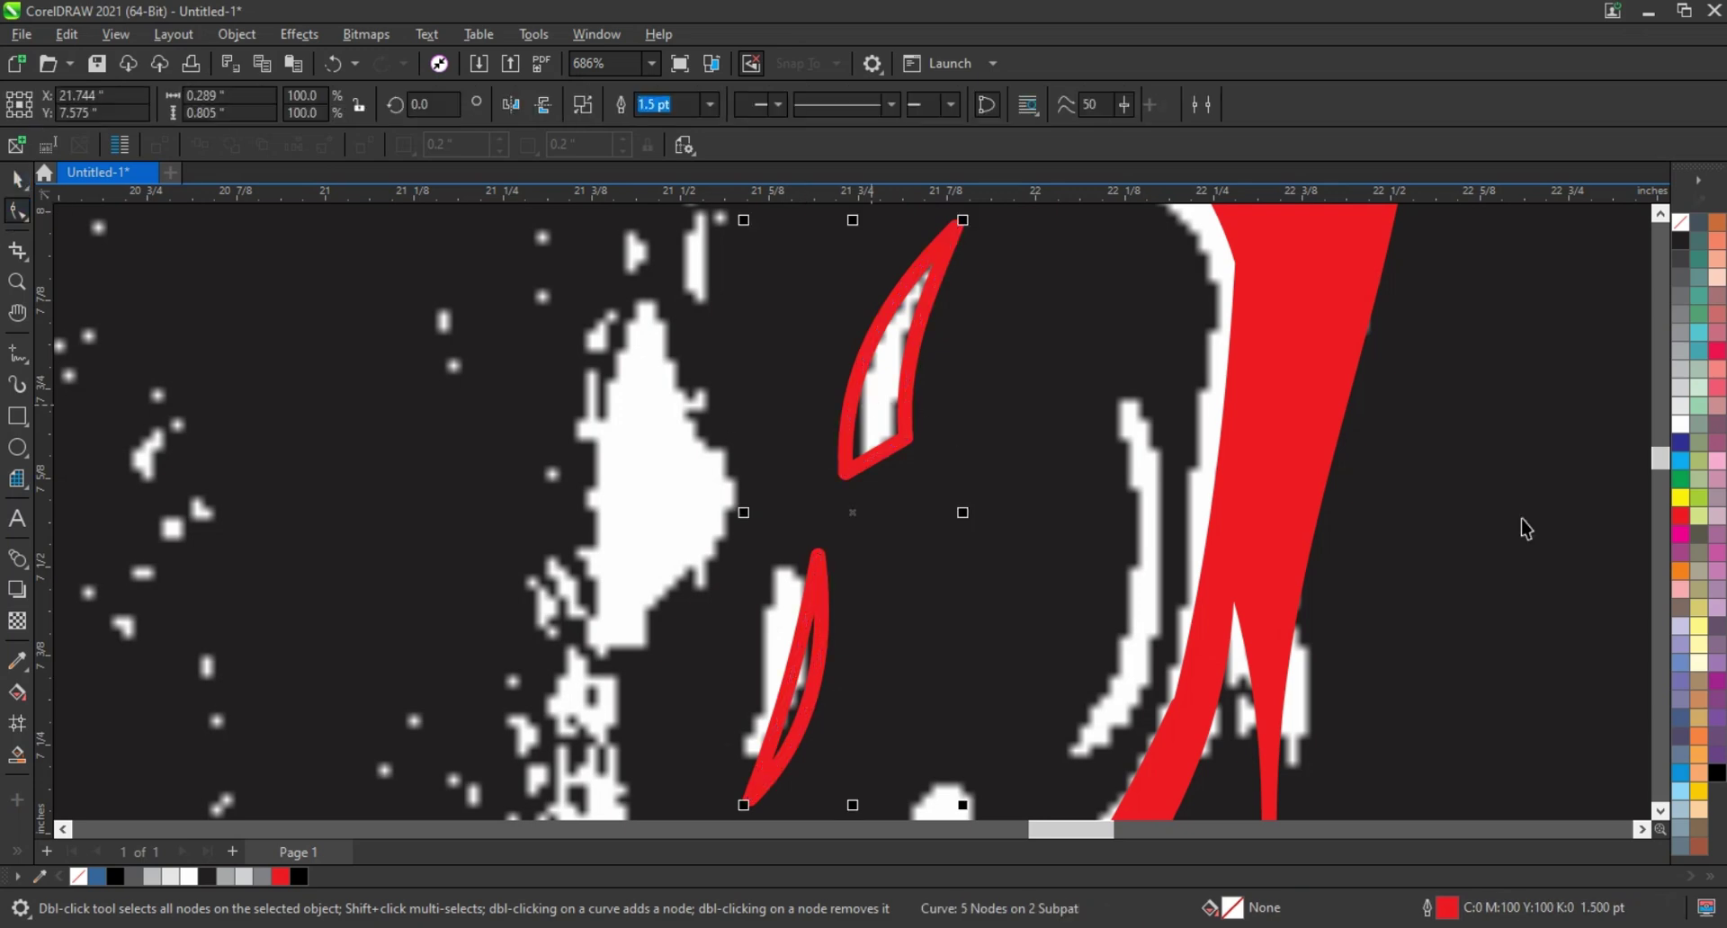
left_click(1680, 516)
scroll(1036, 431, "down", 1)
left_click(588, 106)
left_click(799, 554)
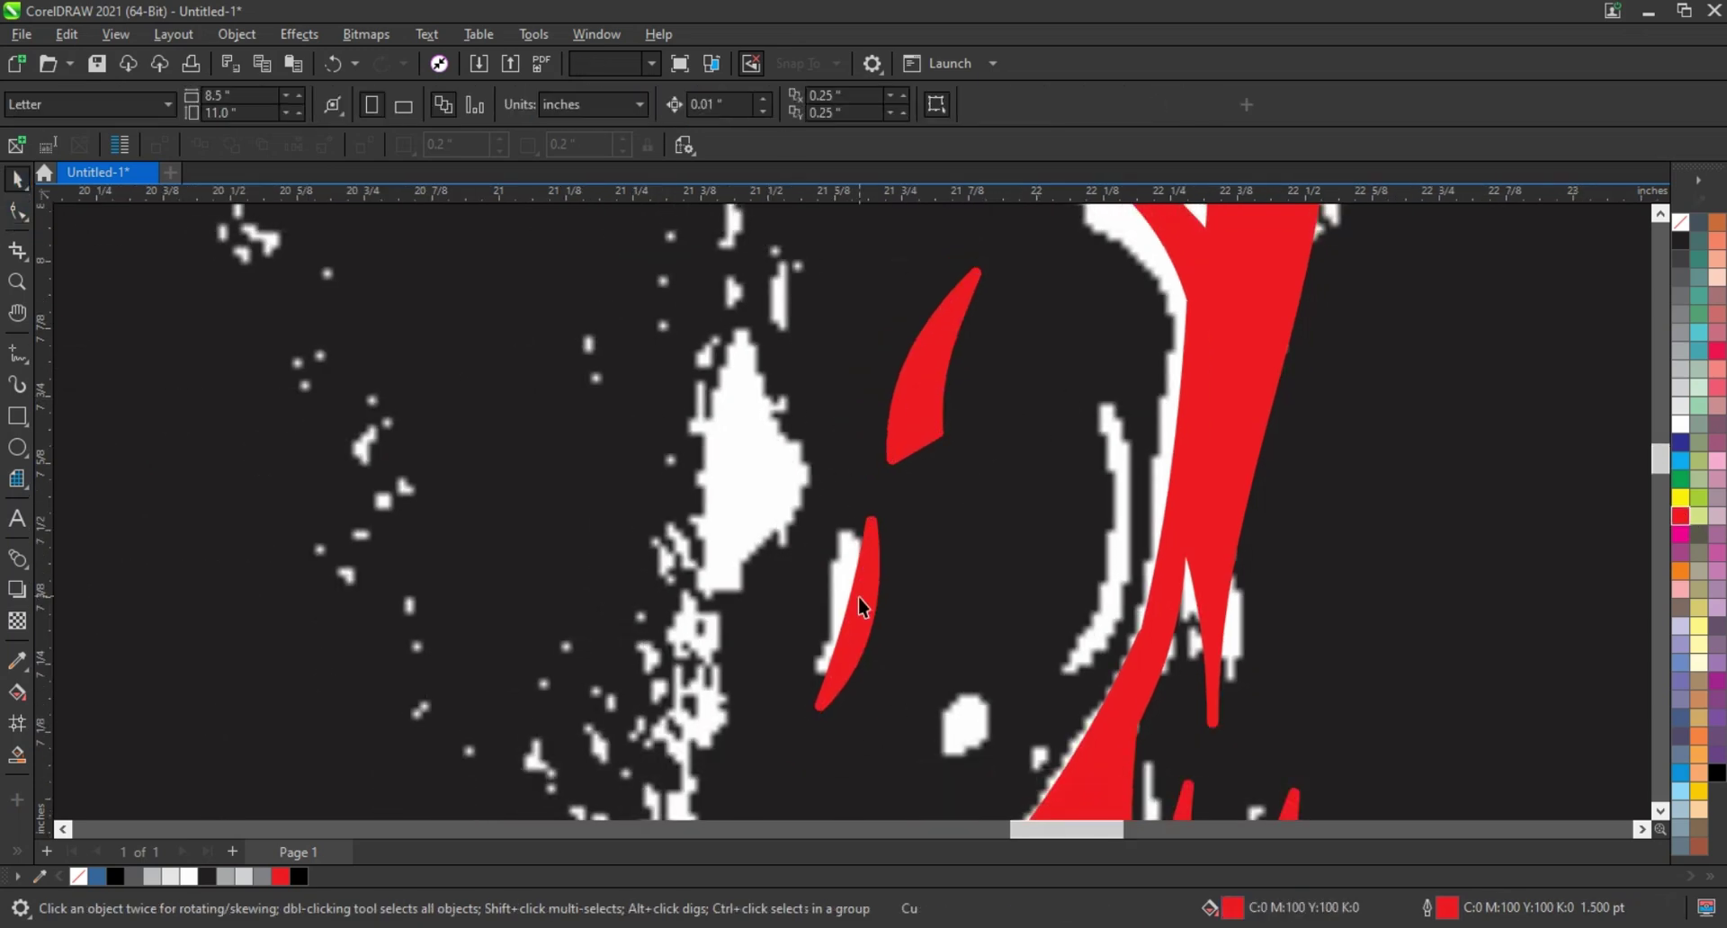
Step: Place a copy of the lower ear crescent over the ear's rim highlight and rotate it by 1.646°
left_click_drag(861, 602, 1111, 563)
right_click(1112, 563)
left_click(1111, 563)
left_click_drag(1134, 463, 1130, 462)
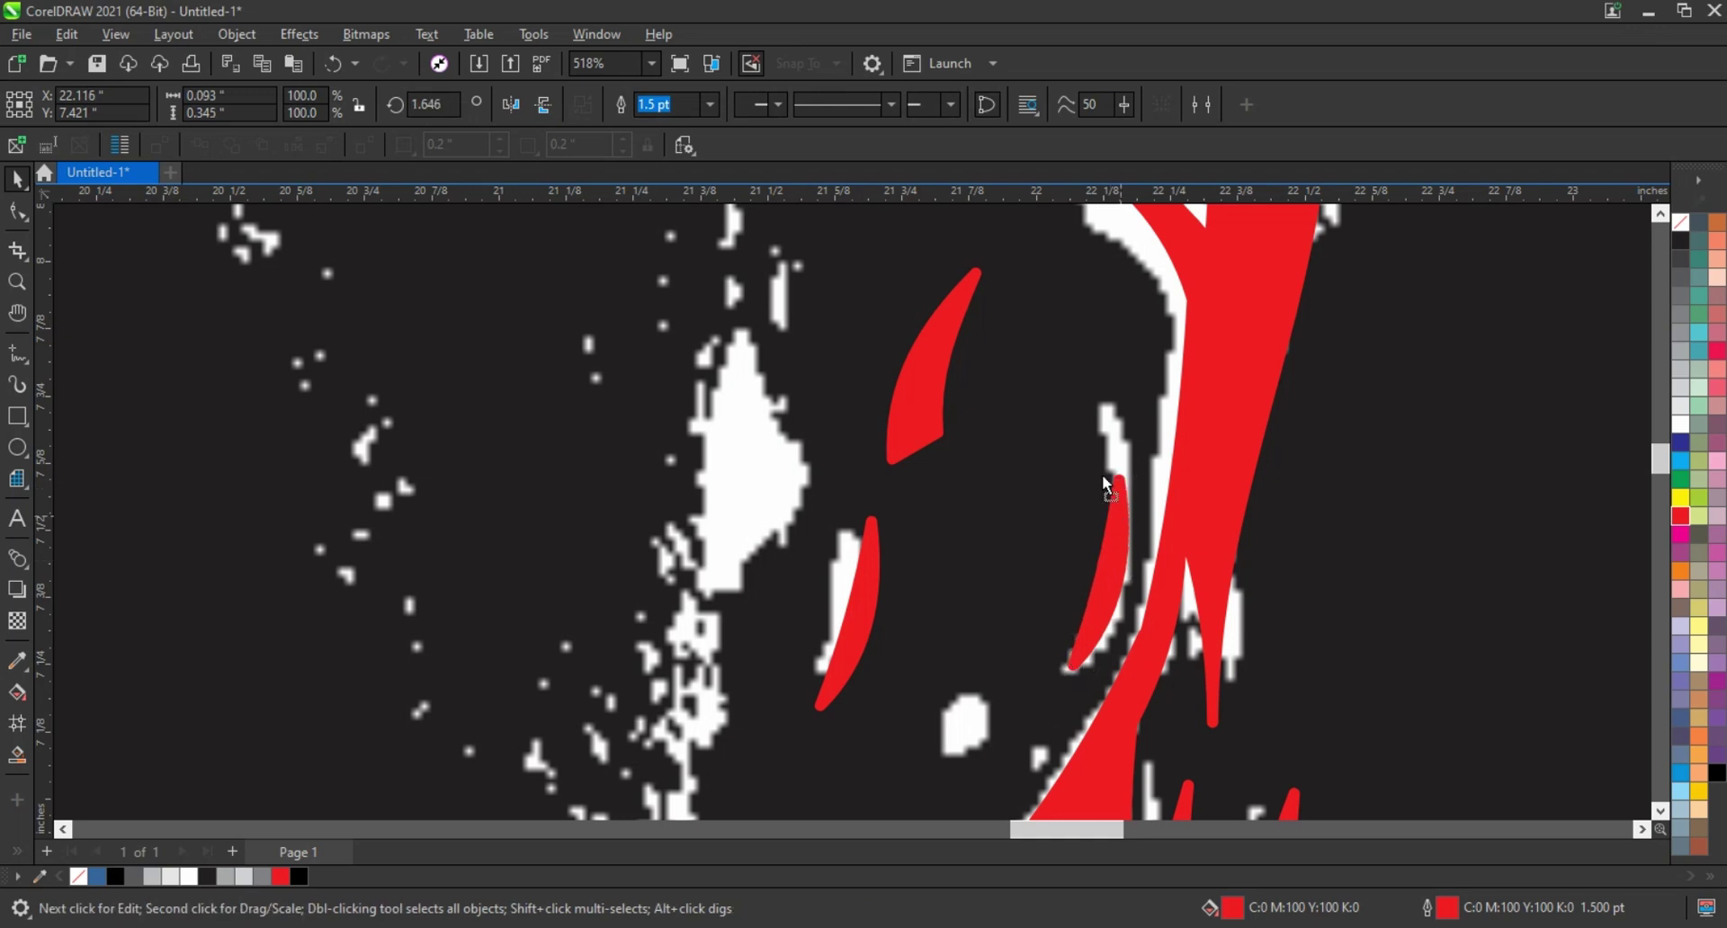
Step: Enlarge the copied crescent to 163.5% and bend its edge to follow the ear's rim highlight
left_click_drag(1113, 548, 1095, 505)
left_click_drag(1113, 629, 1147, 661)
left_click_drag(1137, 408, 1140, 390)
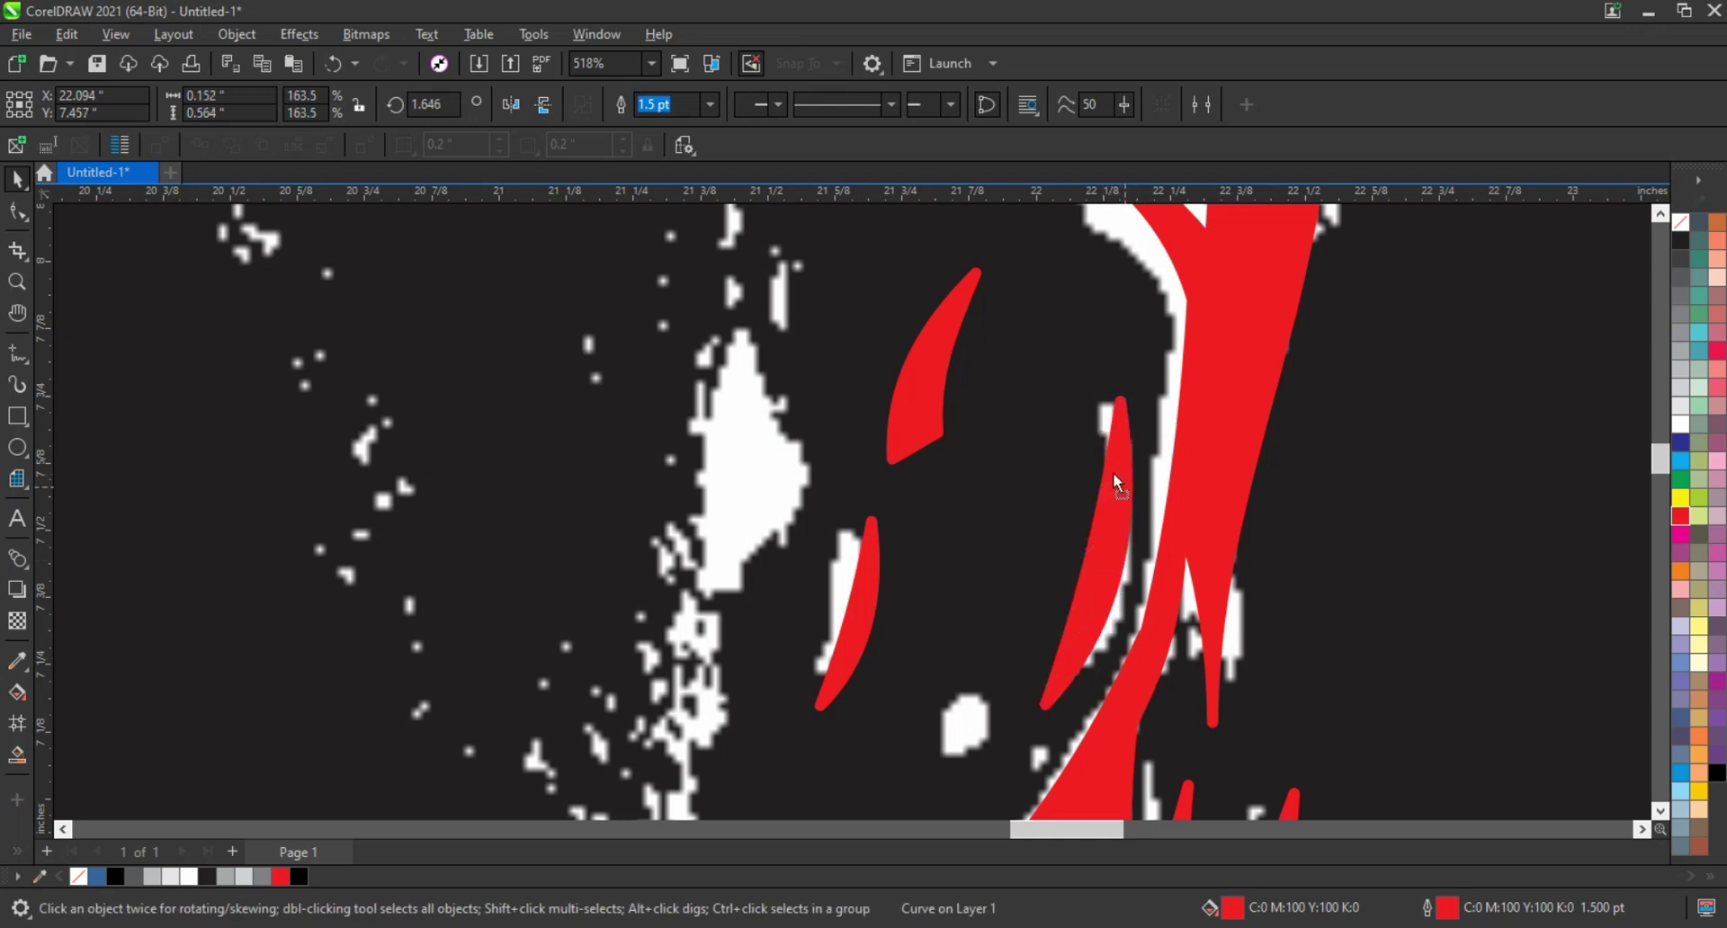
left_click_drag(1115, 478, 1105, 467)
left_click(18, 211)
left_click_drag(1107, 567, 1060, 585)
Step: Trace the jagged highlight strip in front of the ear with a closed straight-segment outline about 2.5 inches tall
key("F7")
scroll(700, 447, "down", 4)
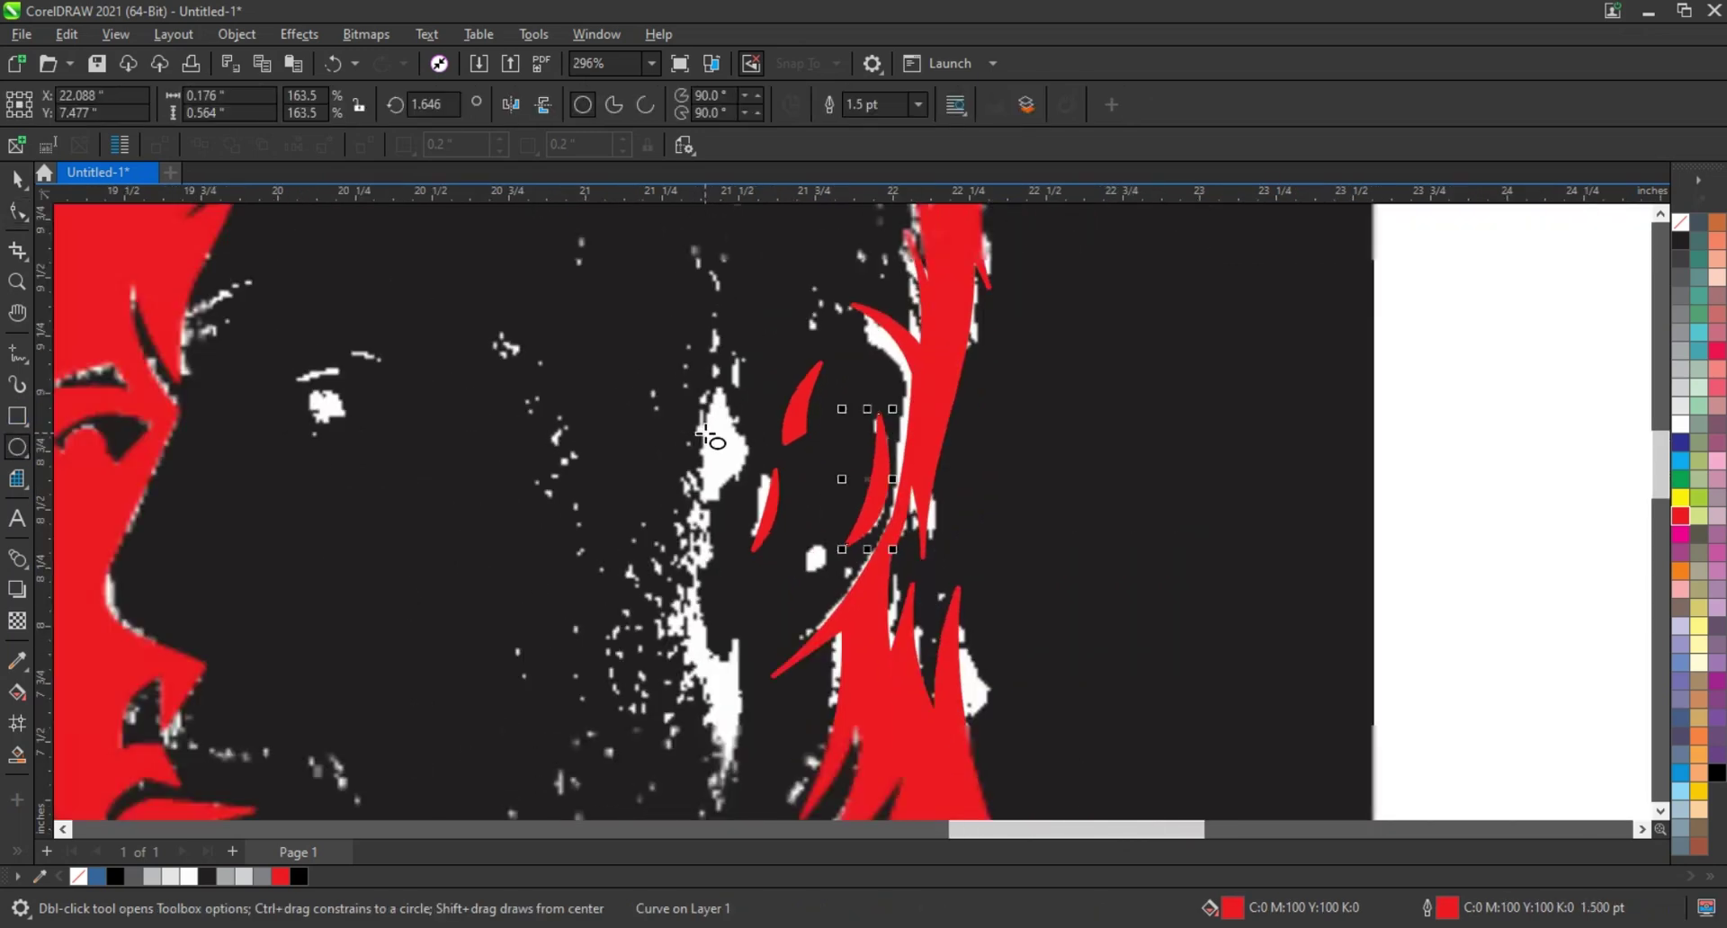
left_click(711, 343)
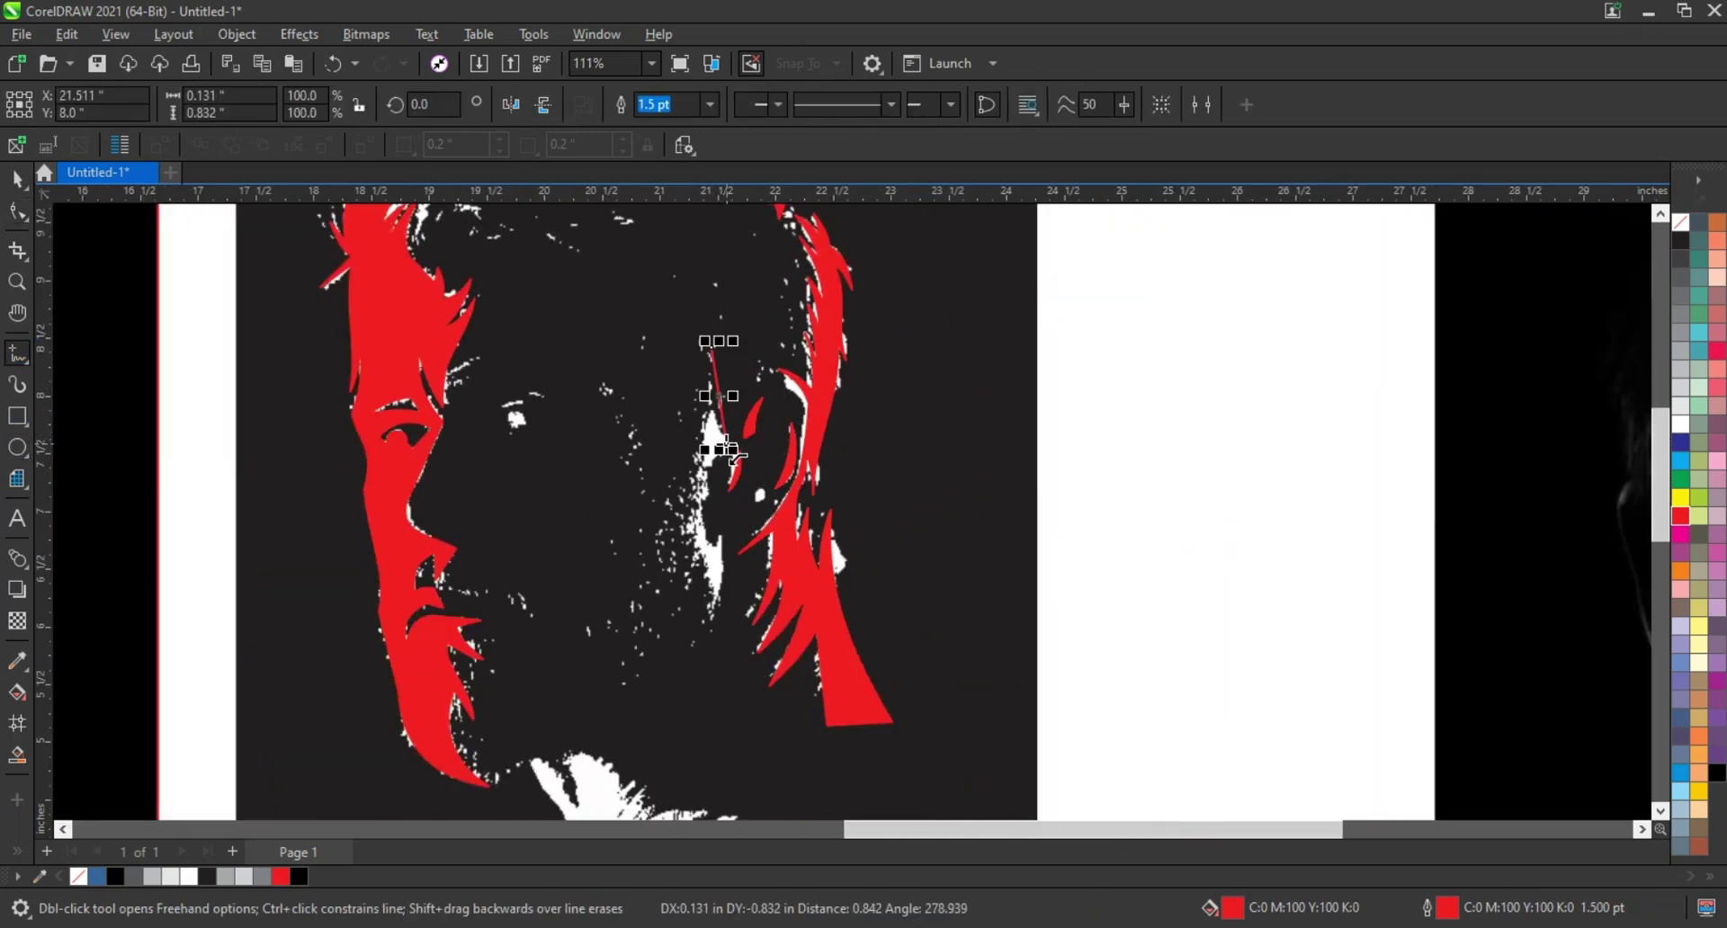
left_click(715, 551)
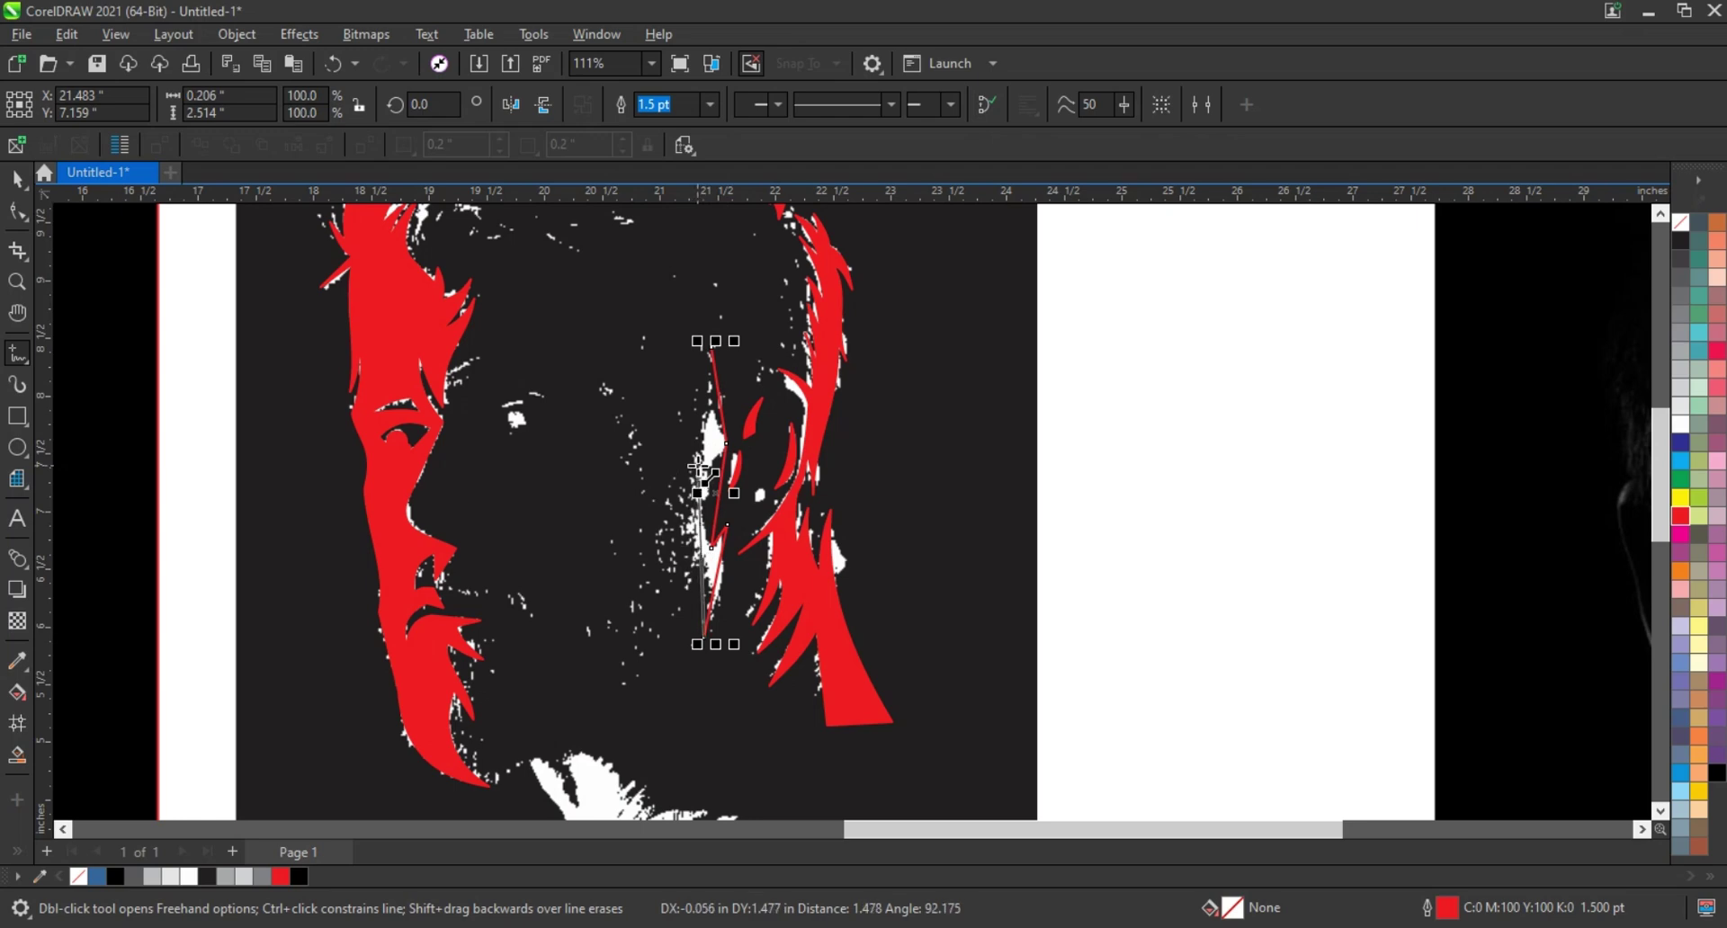
double_click(676, 589)
left_click(711, 357)
Step: Convert the sideburn outline's edges to curves, bend them along the highlight and adjust the lower tip and inner notch nodes
left_click(18, 213)
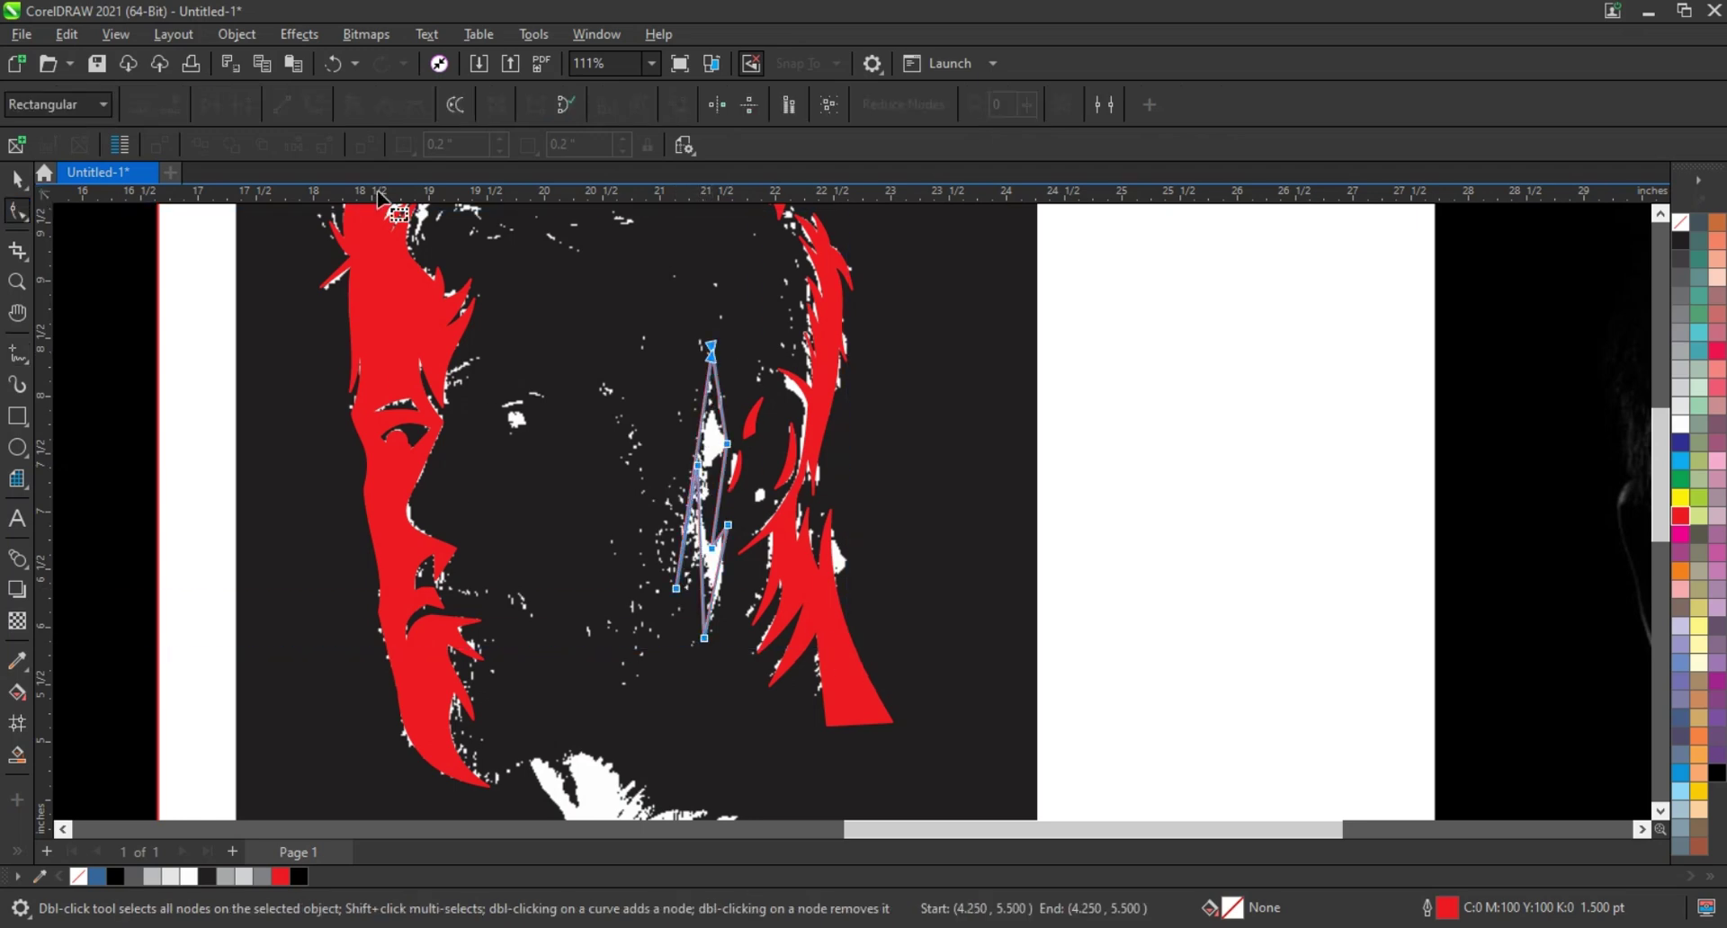
key("shift+F2")
left_click_drag(894, 698, 900, 705)
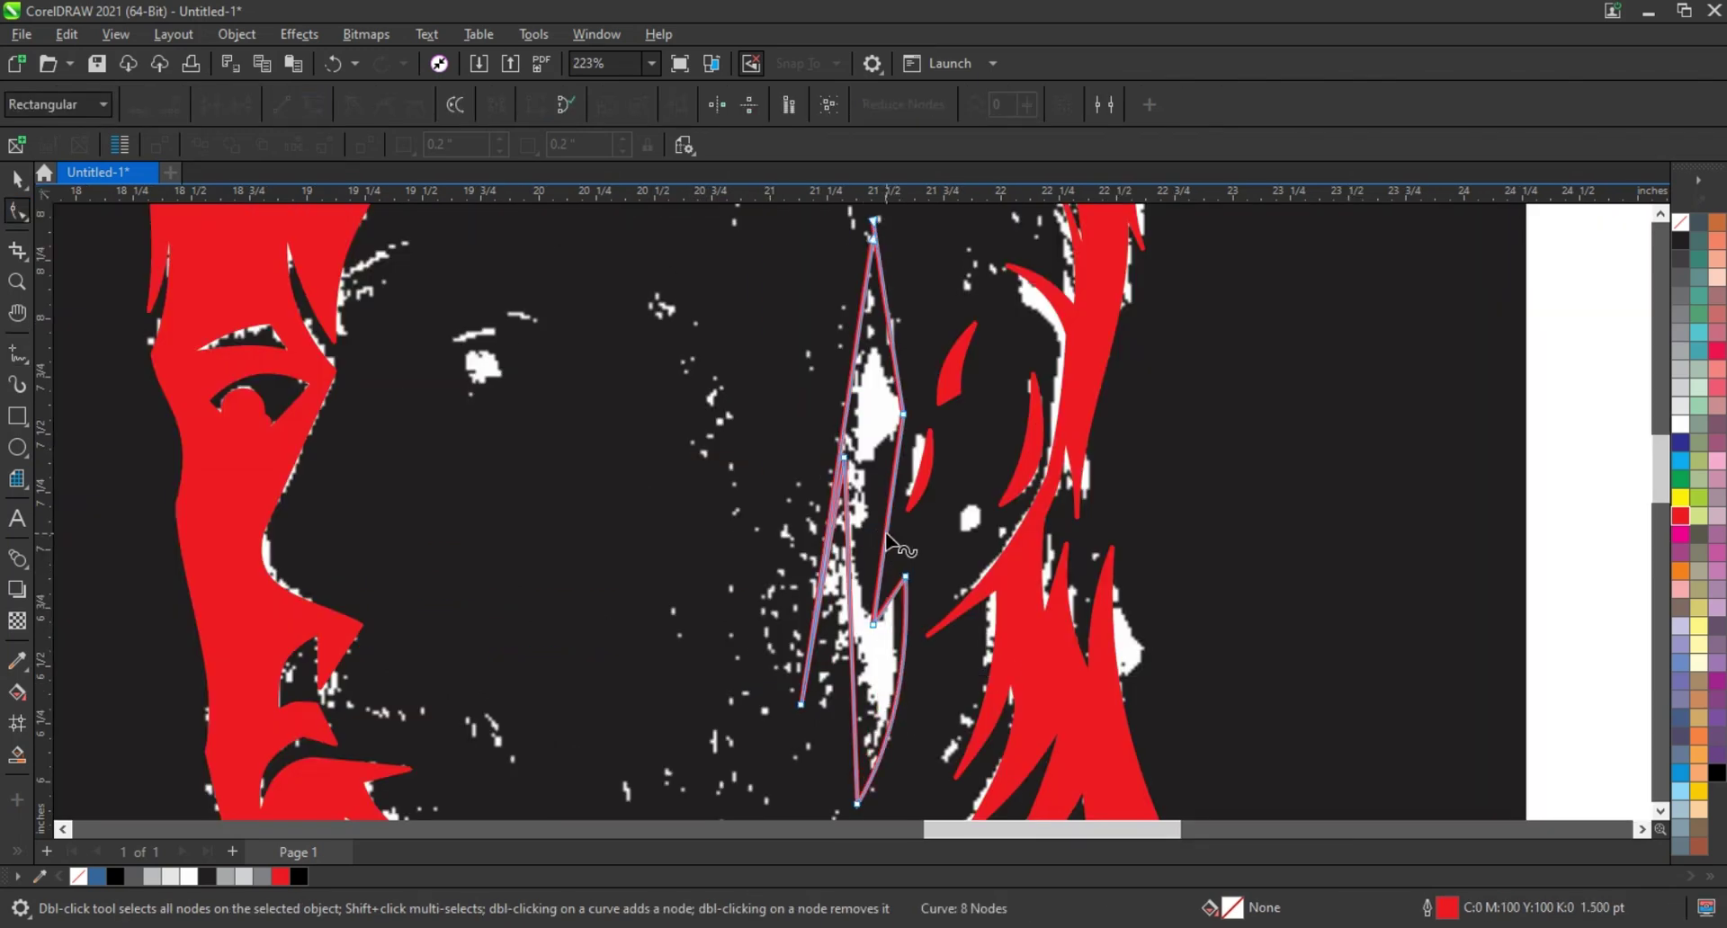
left_click_drag(886, 536, 862, 524)
left_click_drag(897, 370, 887, 353)
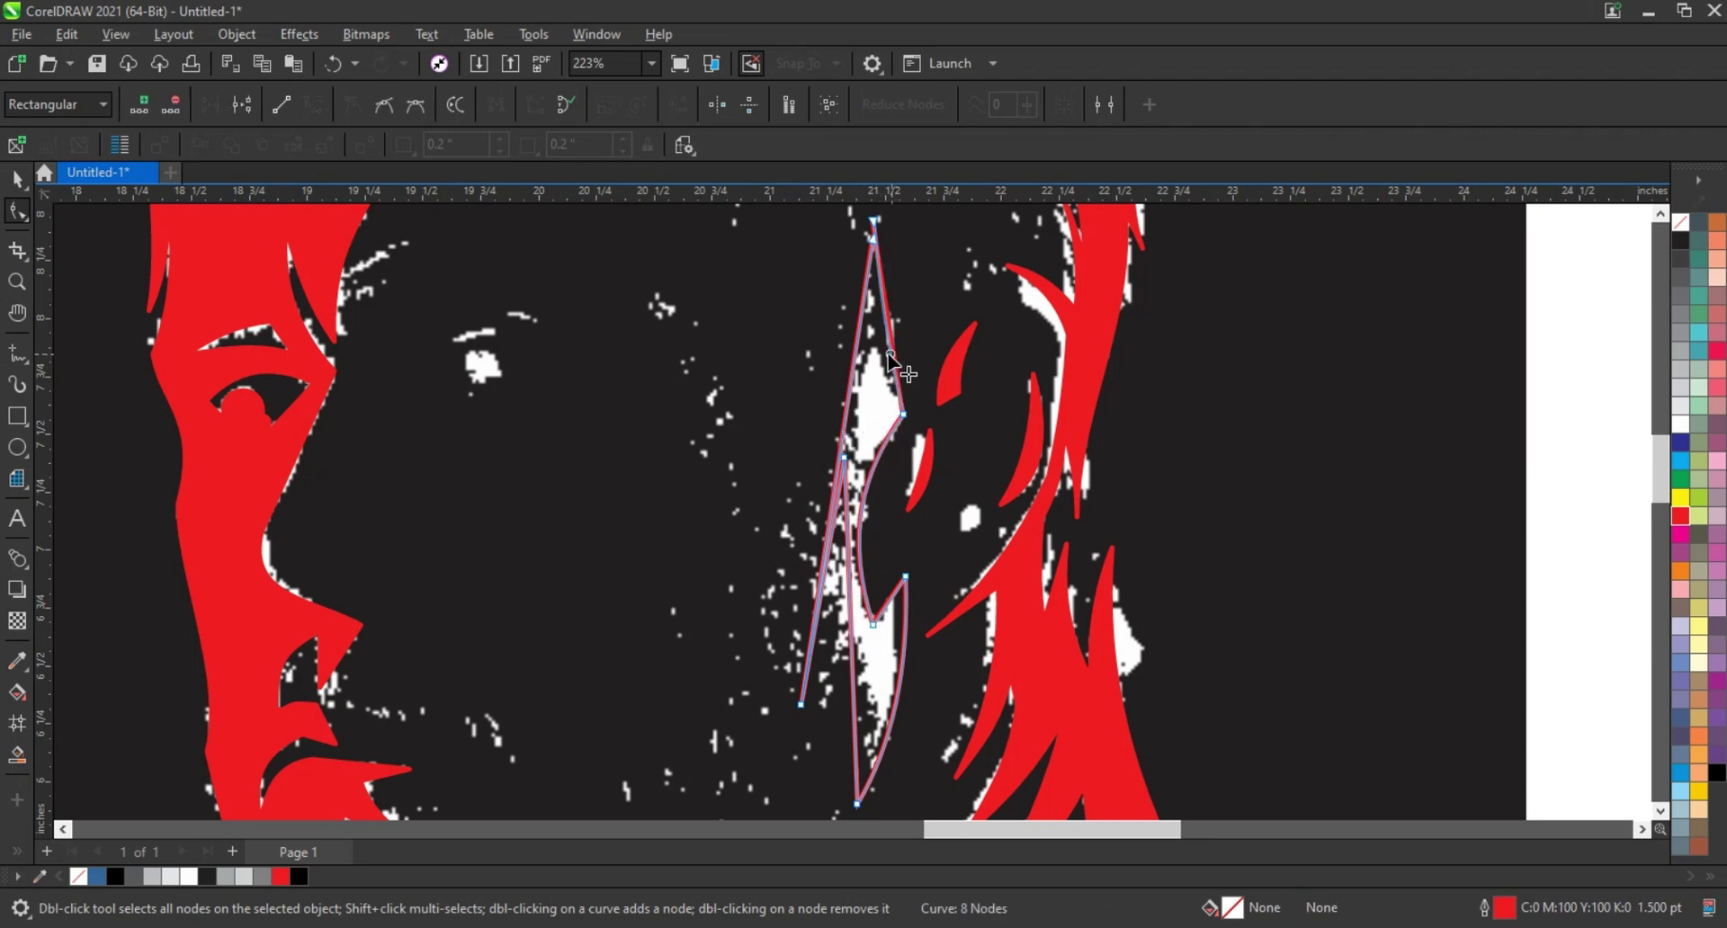
left_click_drag(853, 688, 876, 691)
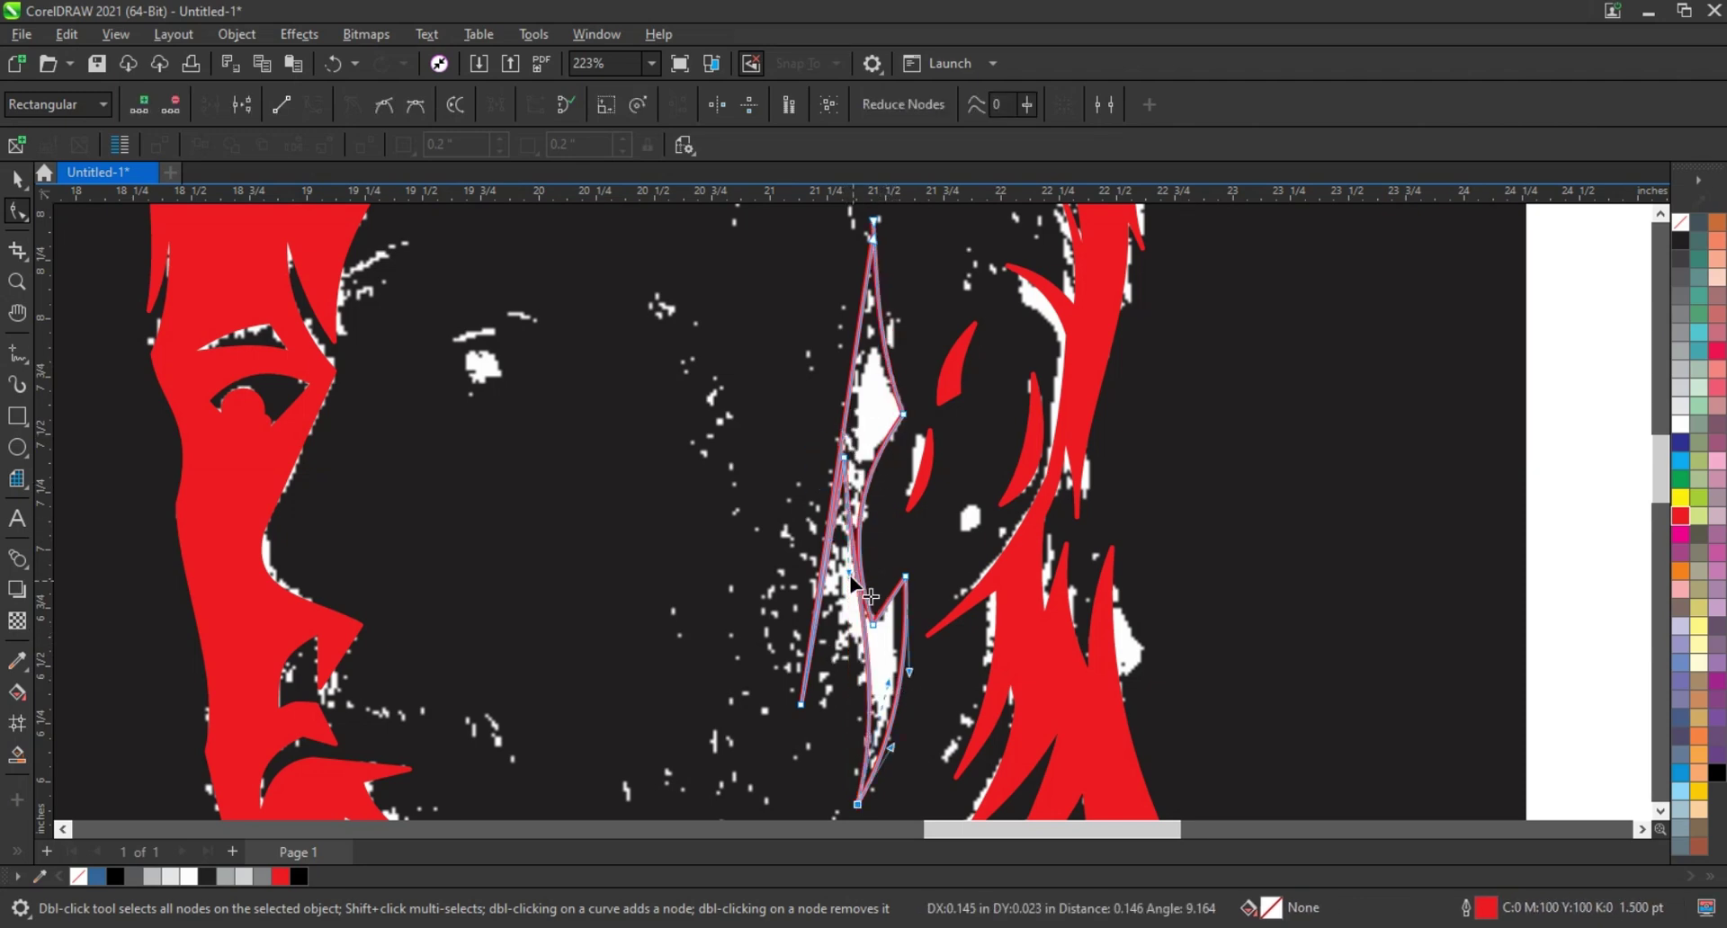
left_click_drag(860, 575, 845, 576)
left_click_drag(800, 705, 786, 705)
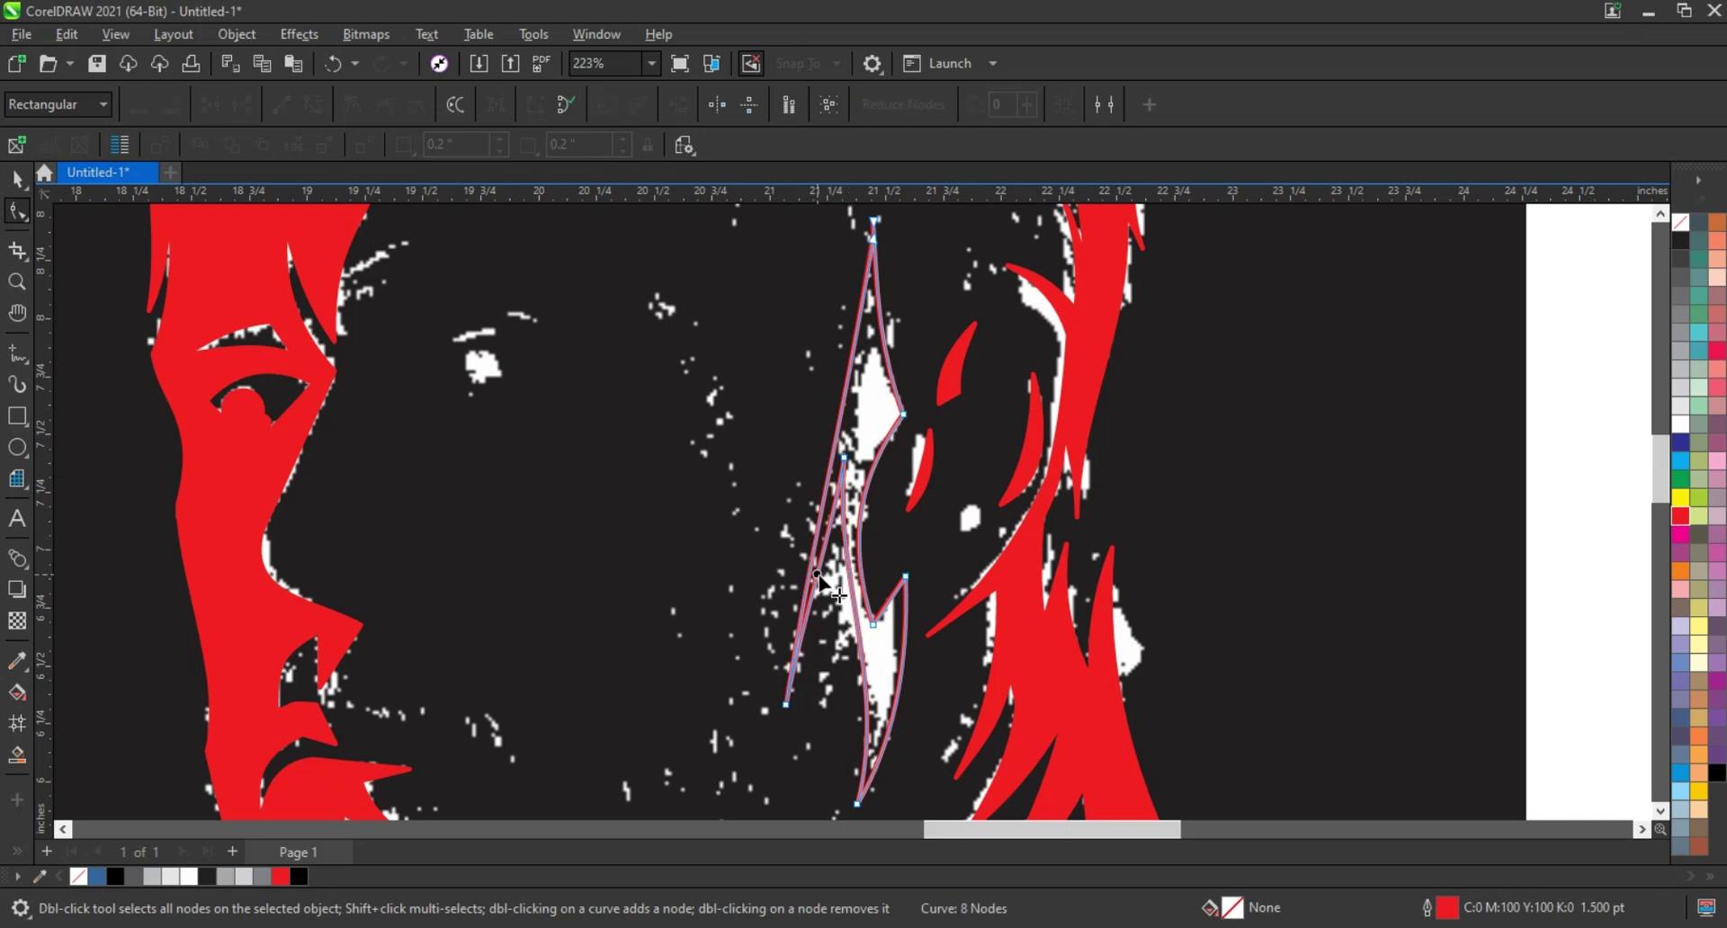
left_click_drag(817, 573, 821, 593)
left_click_drag(827, 490, 852, 460)
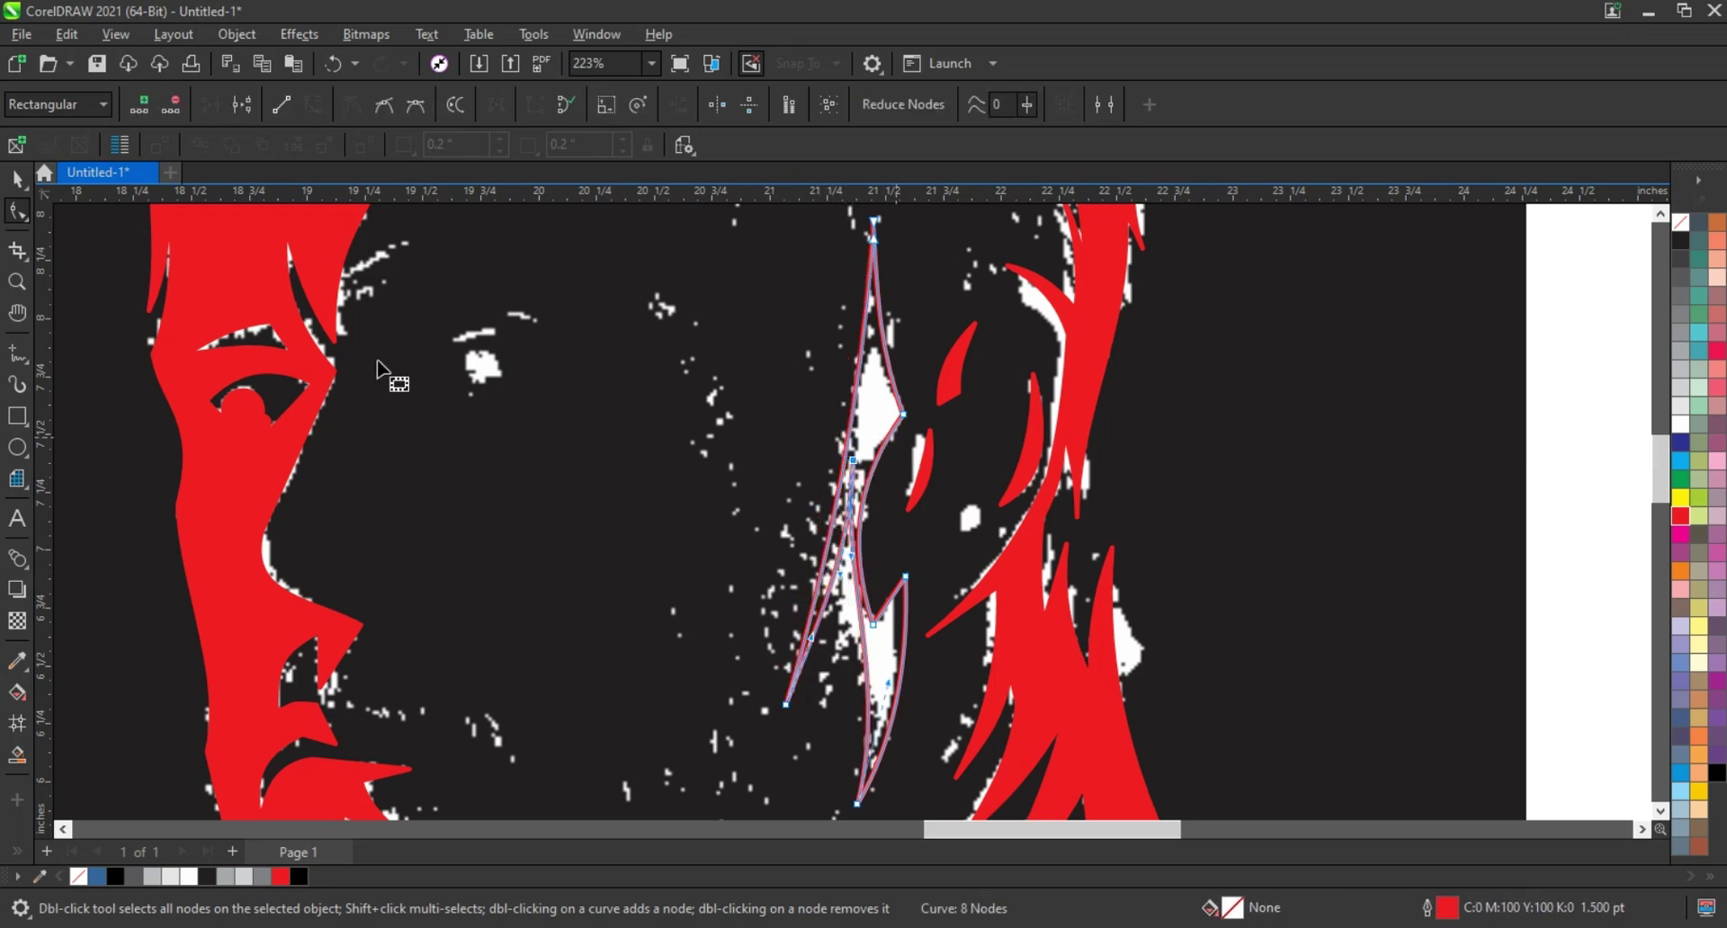
Step: Close the sideburn outline at its upper tip and fill the shape red
left_click(18, 179)
scroll(844, 570, "down", 2)
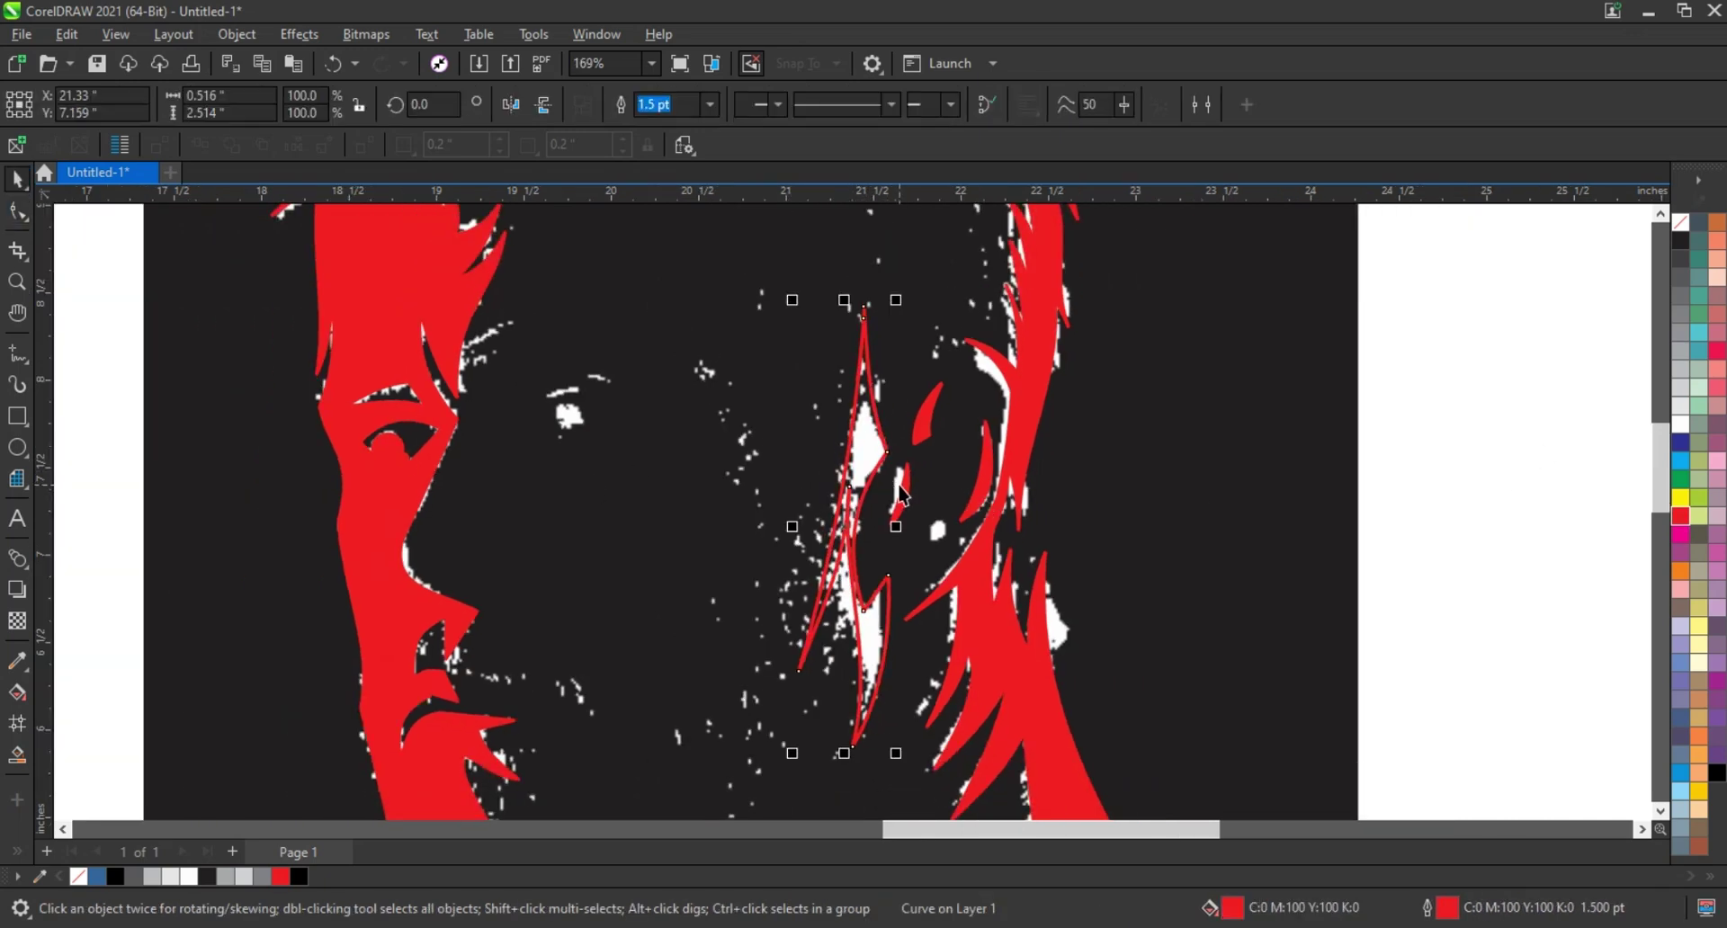
left_click(24, 214)
left_click_drag(864, 318, 863, 307)
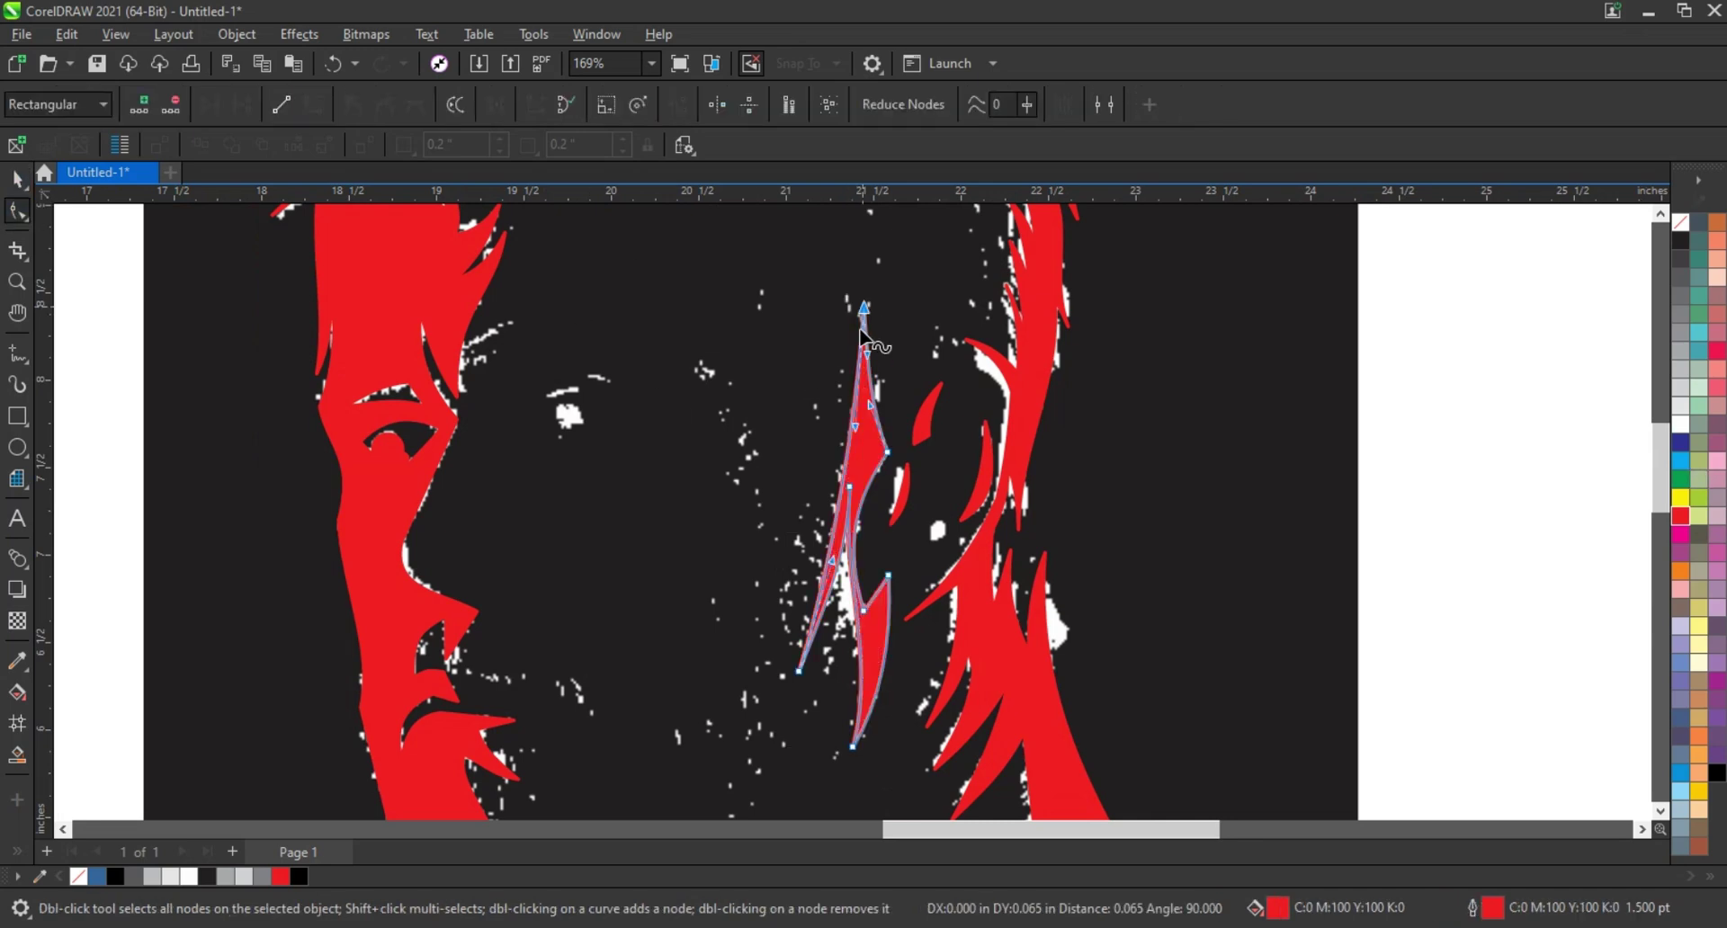
Step: Select the sideburn shape with the three ear crescents and place a copy of them on the black rectangle
left_click(18, 179)
left_click(909, 492, "shift")
left_click(922, 431, "shift")
left_click(988, 484, "shift")
scroll(1159, 491, "down", 2)
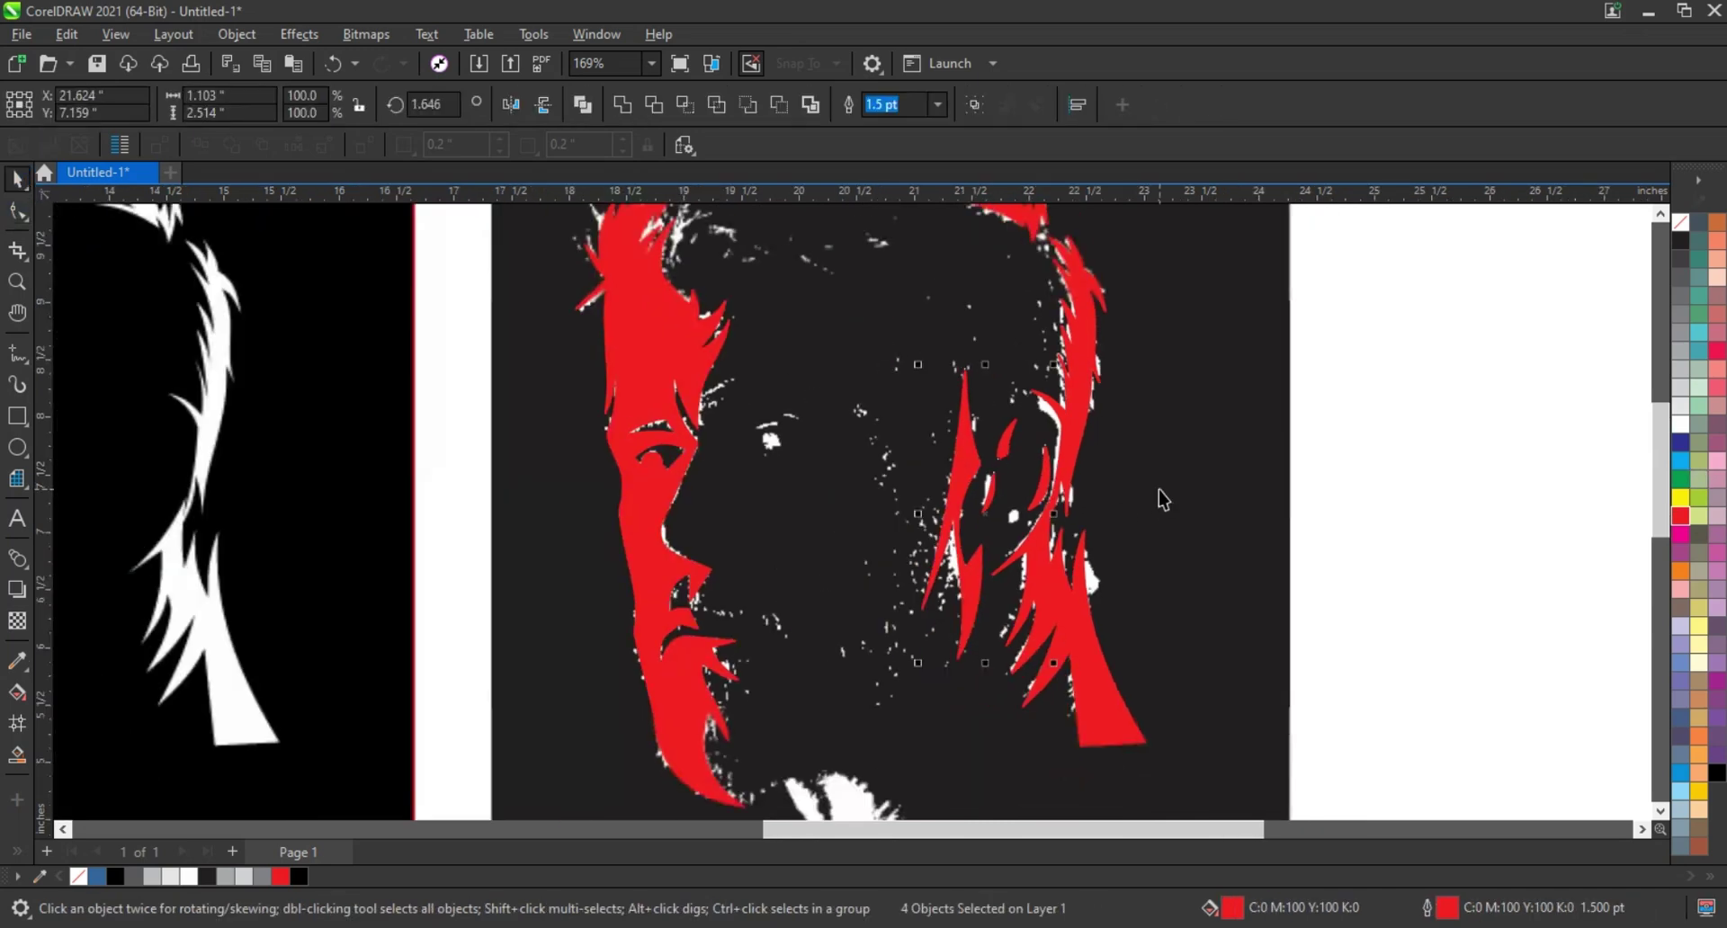
left_click_drag(552, 537, 555, 536)
Step: Fill the copied sideburn and ear shapes white and remove their outlines
left_click(1680, 427)
right_click(1680, 222)
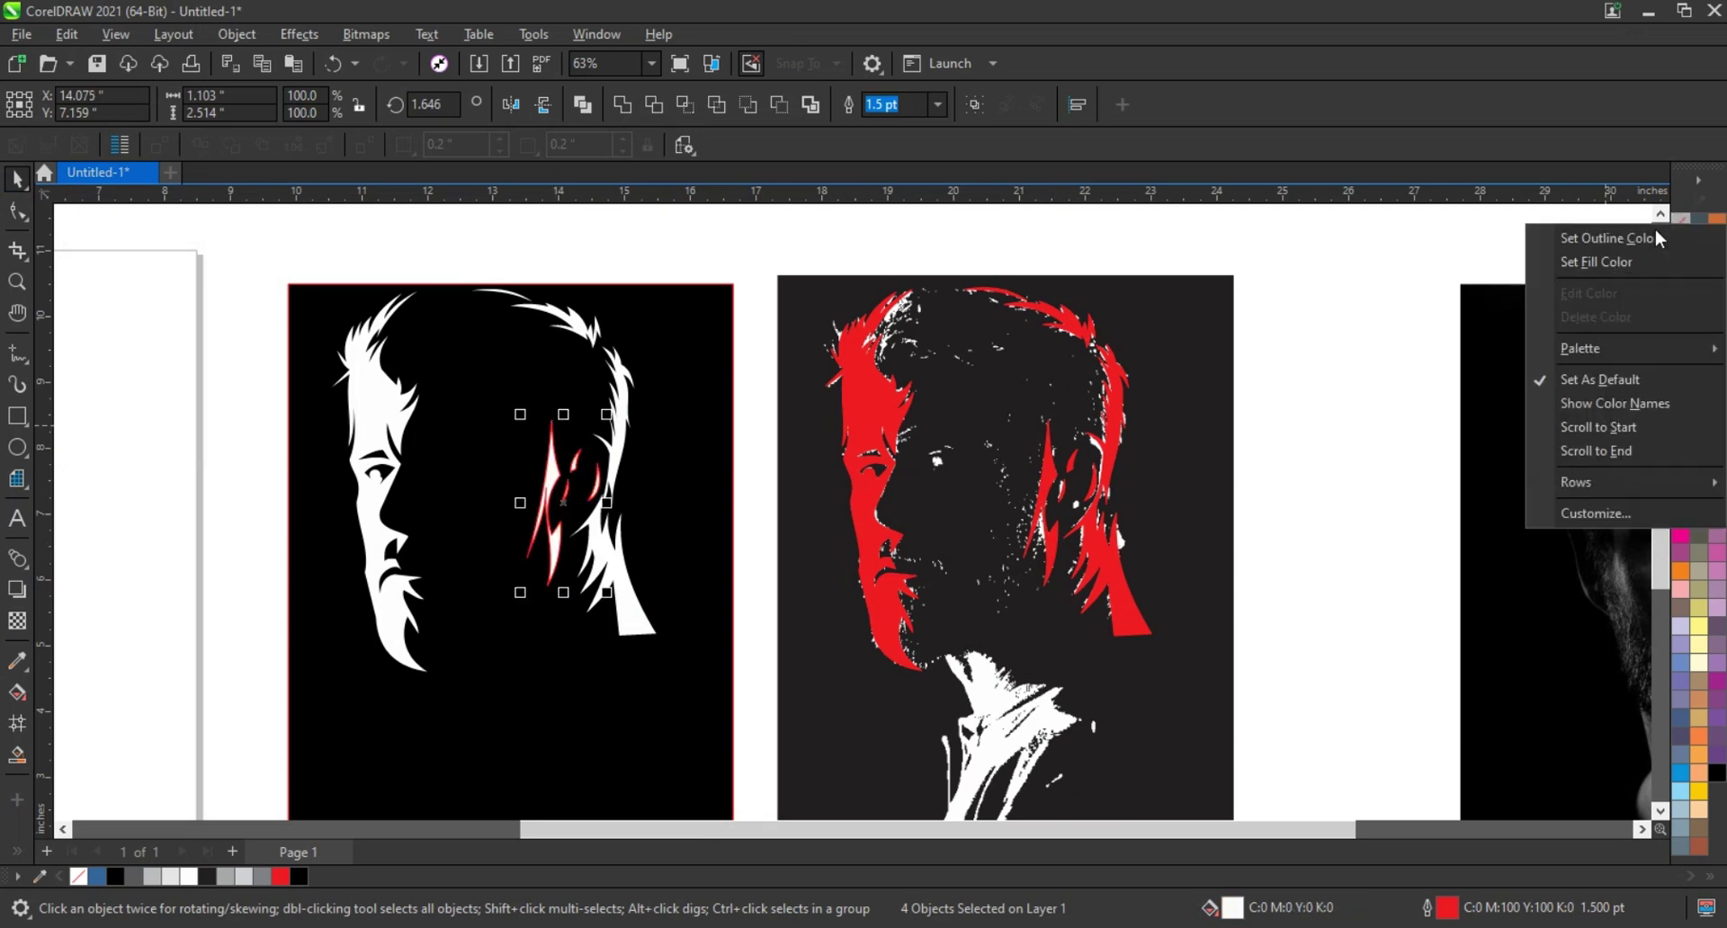
left_click(1659, 238)
left_click(1411, 339)
scroll(649, 541, "down", 1)
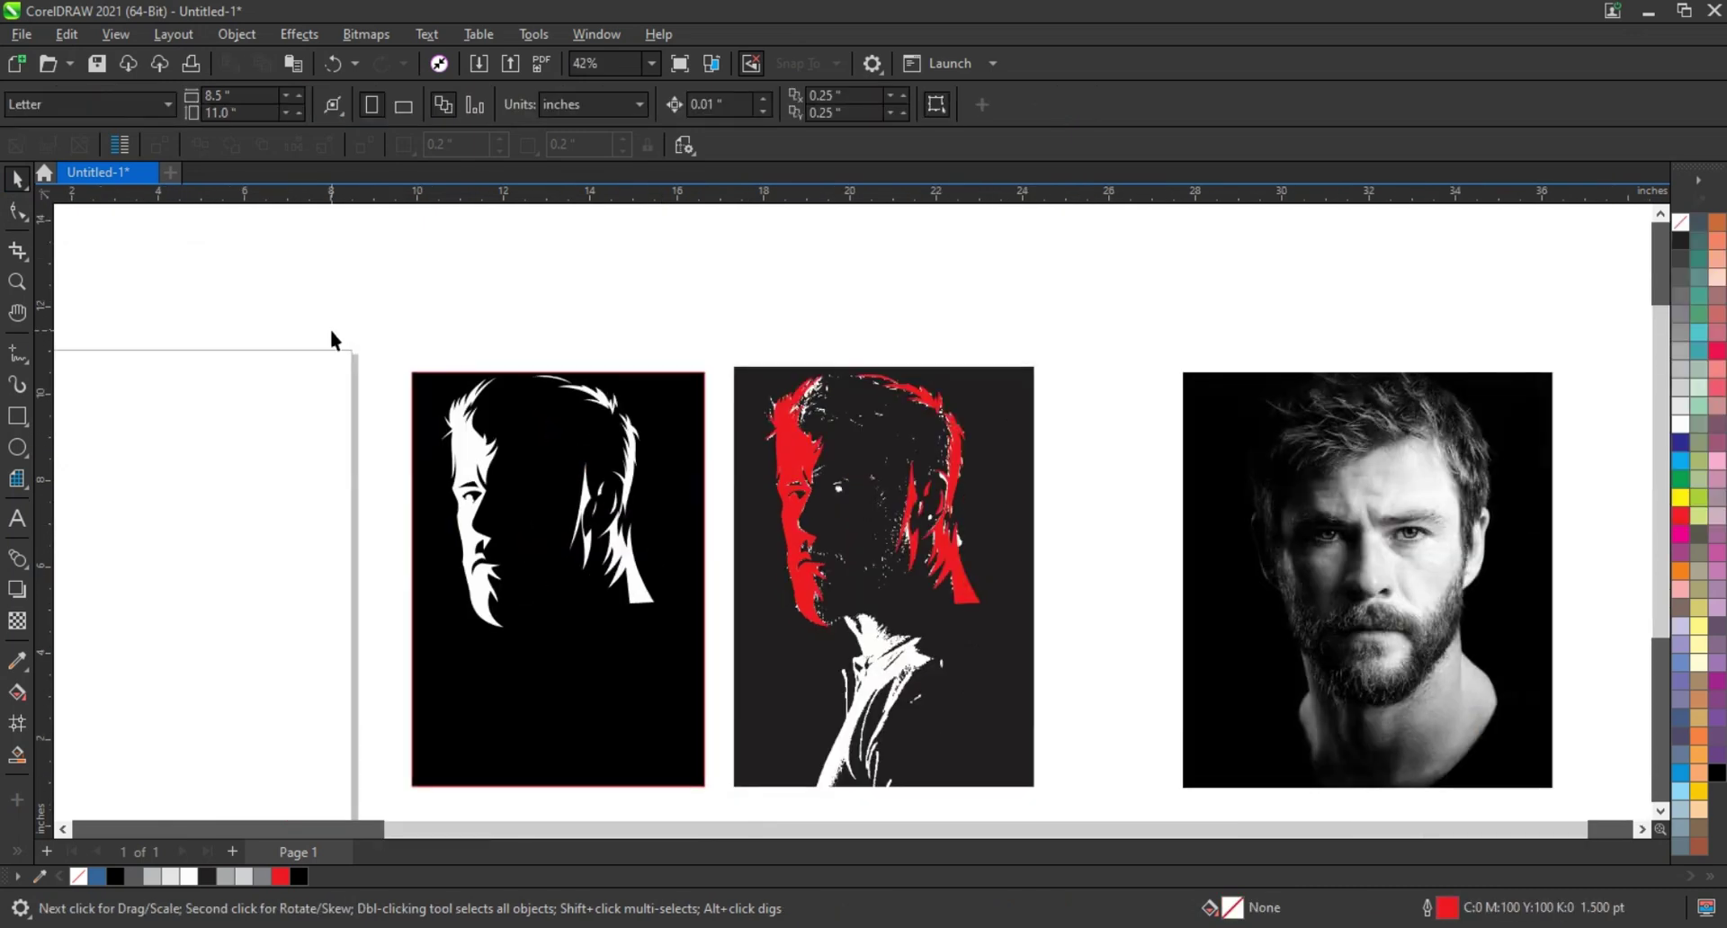
Step: Draw a closed two-segment outline along the hair highlight behind the forehead hair, about 0.56 by 0.65 inches
left_click(16, 281)
left_click_drag(1050, 621, 1049, 620)
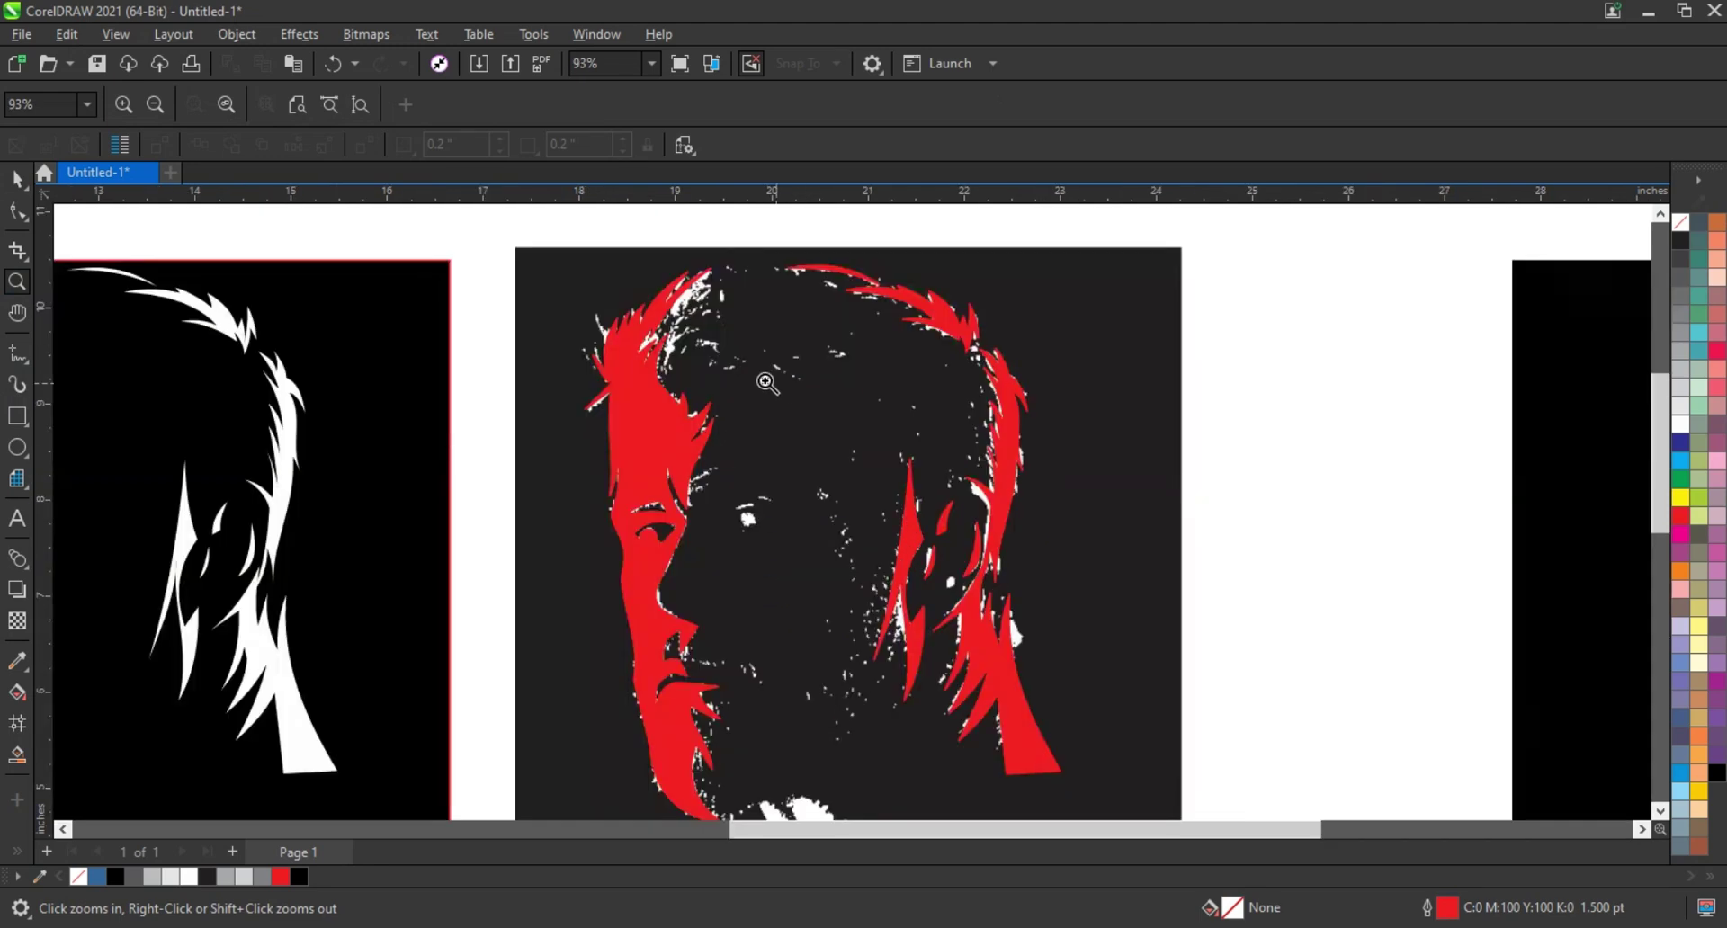
left_click_drag(994, 465, 994, 465)
left_click(535, 351)
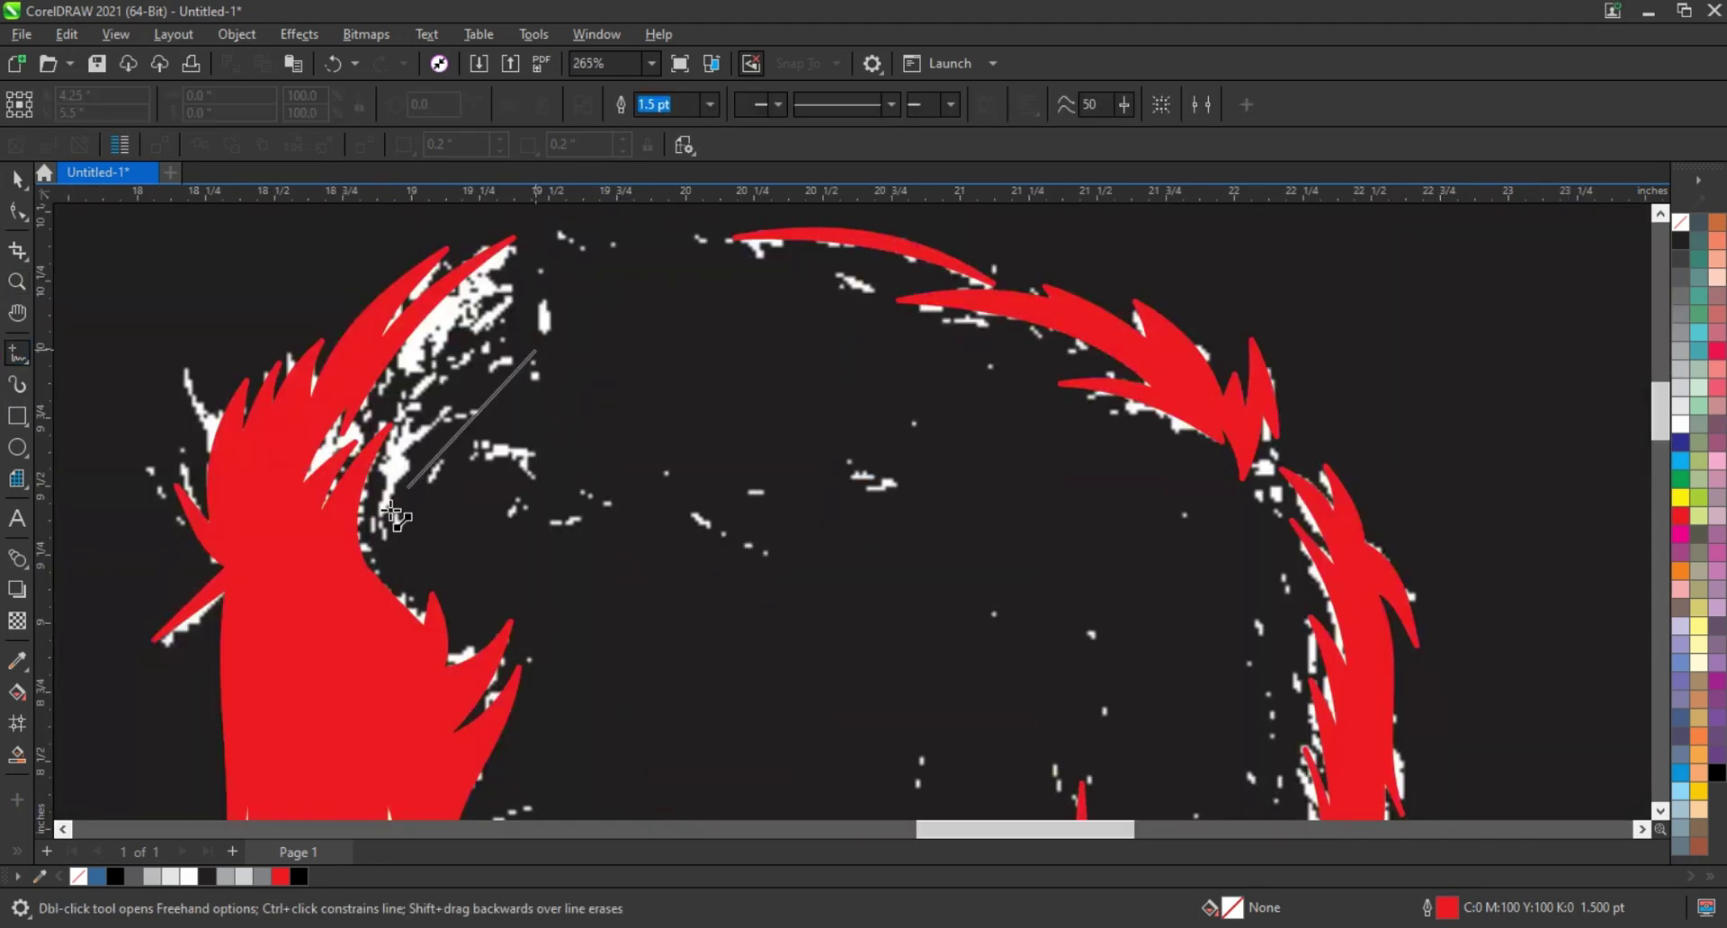
double_click(384, 526)
left_click(535, 351)
Step: Convert the hair outline's edges to curves, bend them into a slim crescent and fill it red
left_click(19, 213)
left_click(20, 211)
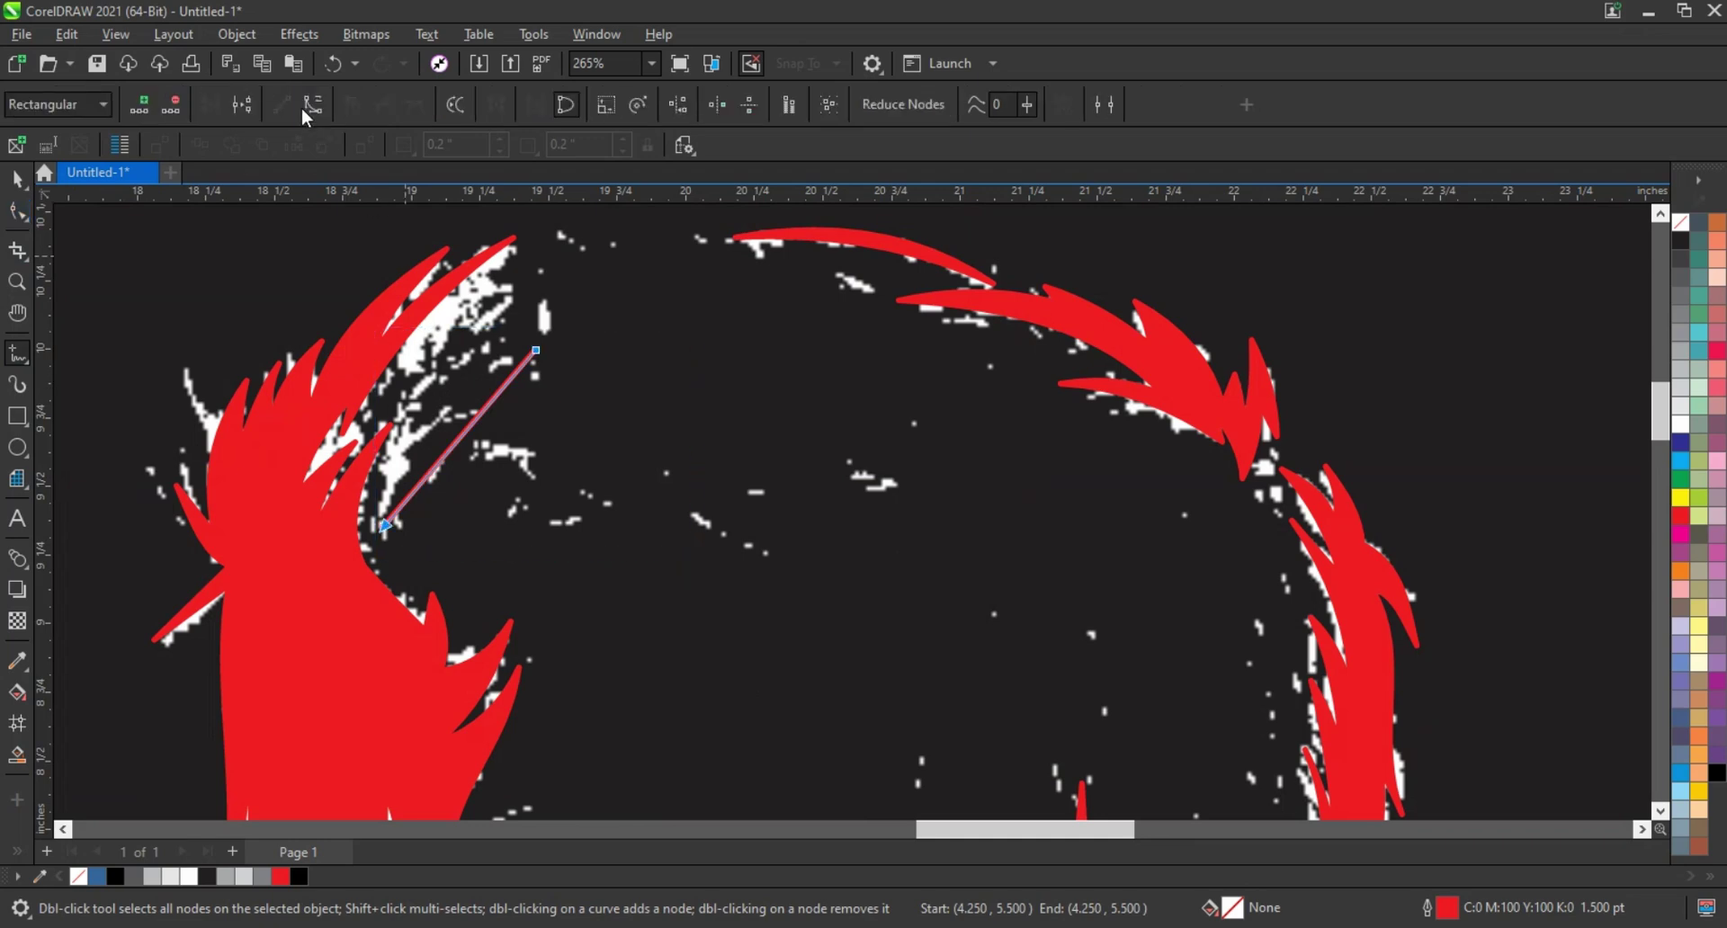
left_click_drag(475, 417, 459, 399)
key("space")
left_click(1680, 516)
left_click(1680, 515)
Step: Place a copy of the hair crescent on the black rectangle, filled white with no outline
scroll(1104, 447, "down", 4)
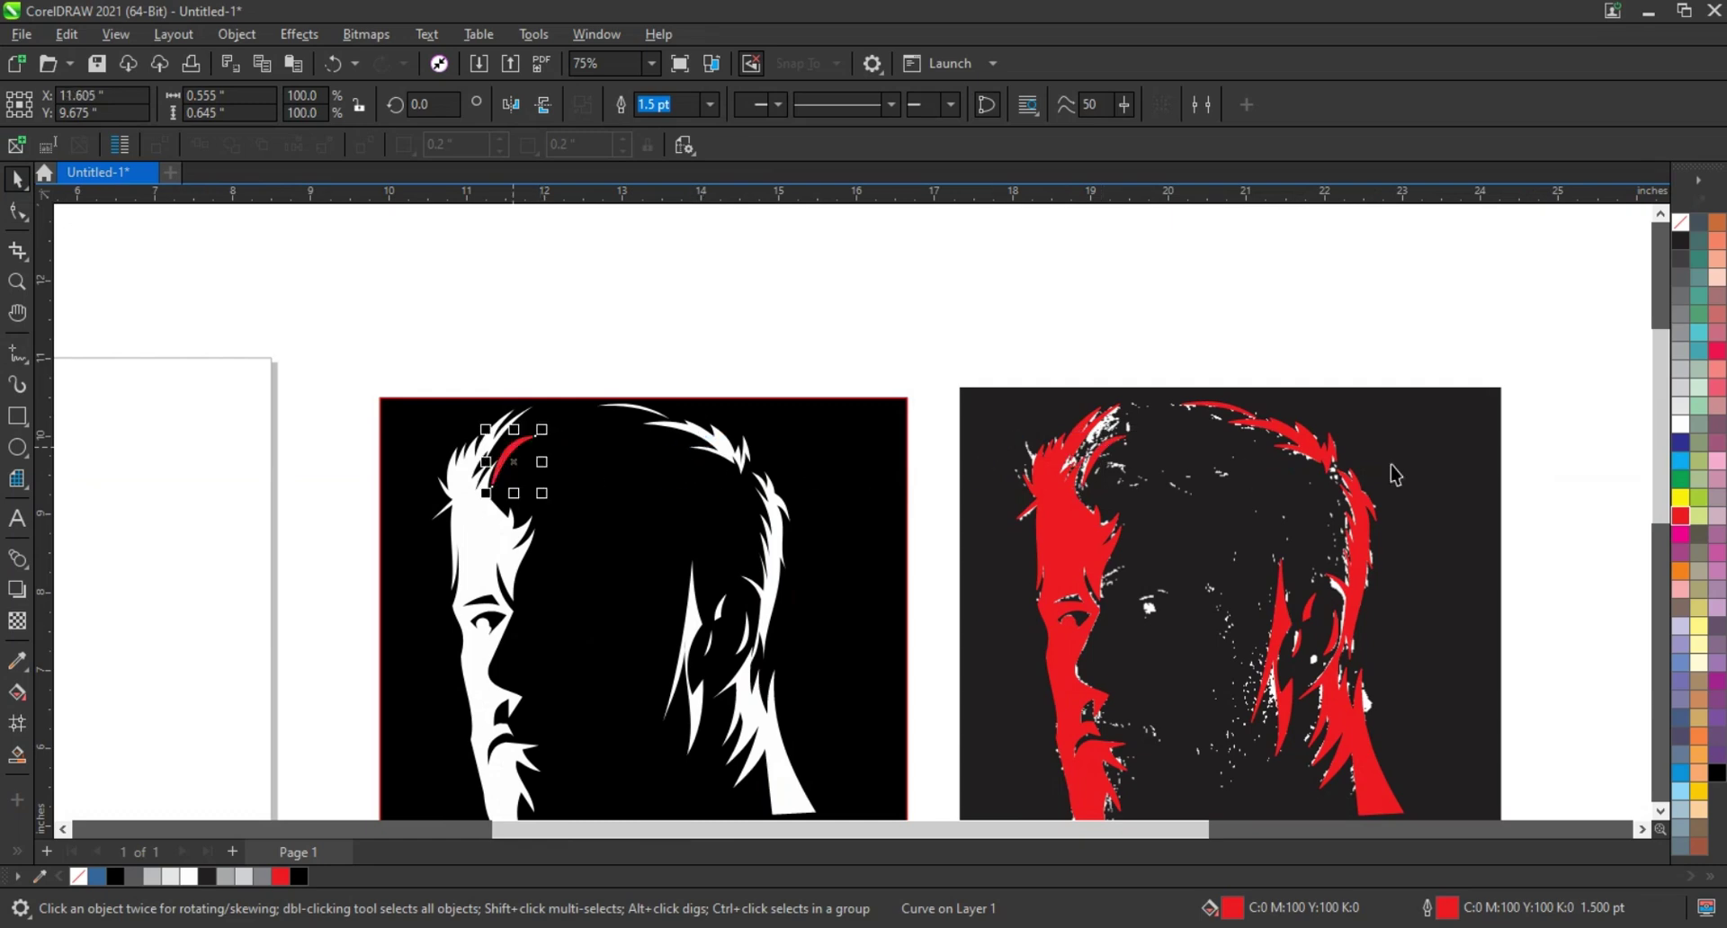
right_click(1680, 224)
left_click(1545, 243)
left_click(1184, 264)
scroll(901, 272, "down", 2)
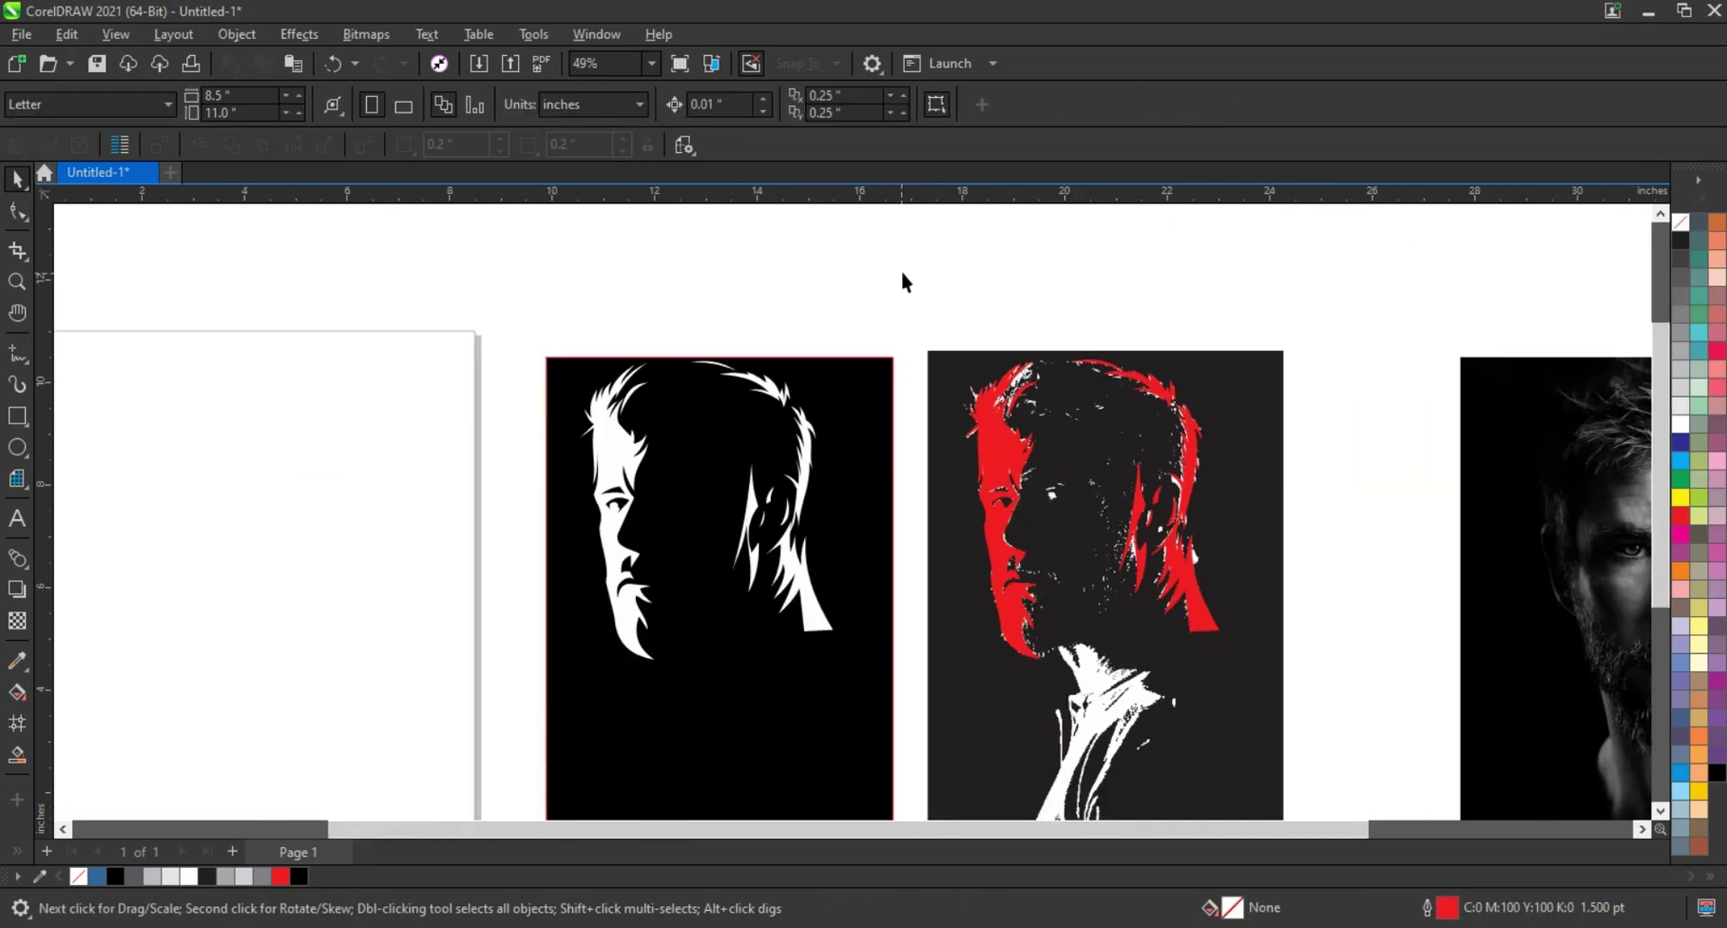
Step: Trace the front edge of the neck highlight with straight segments, from its upper tip down around the thin collar strand
left_click_drag(918, 483, 1125, 664)
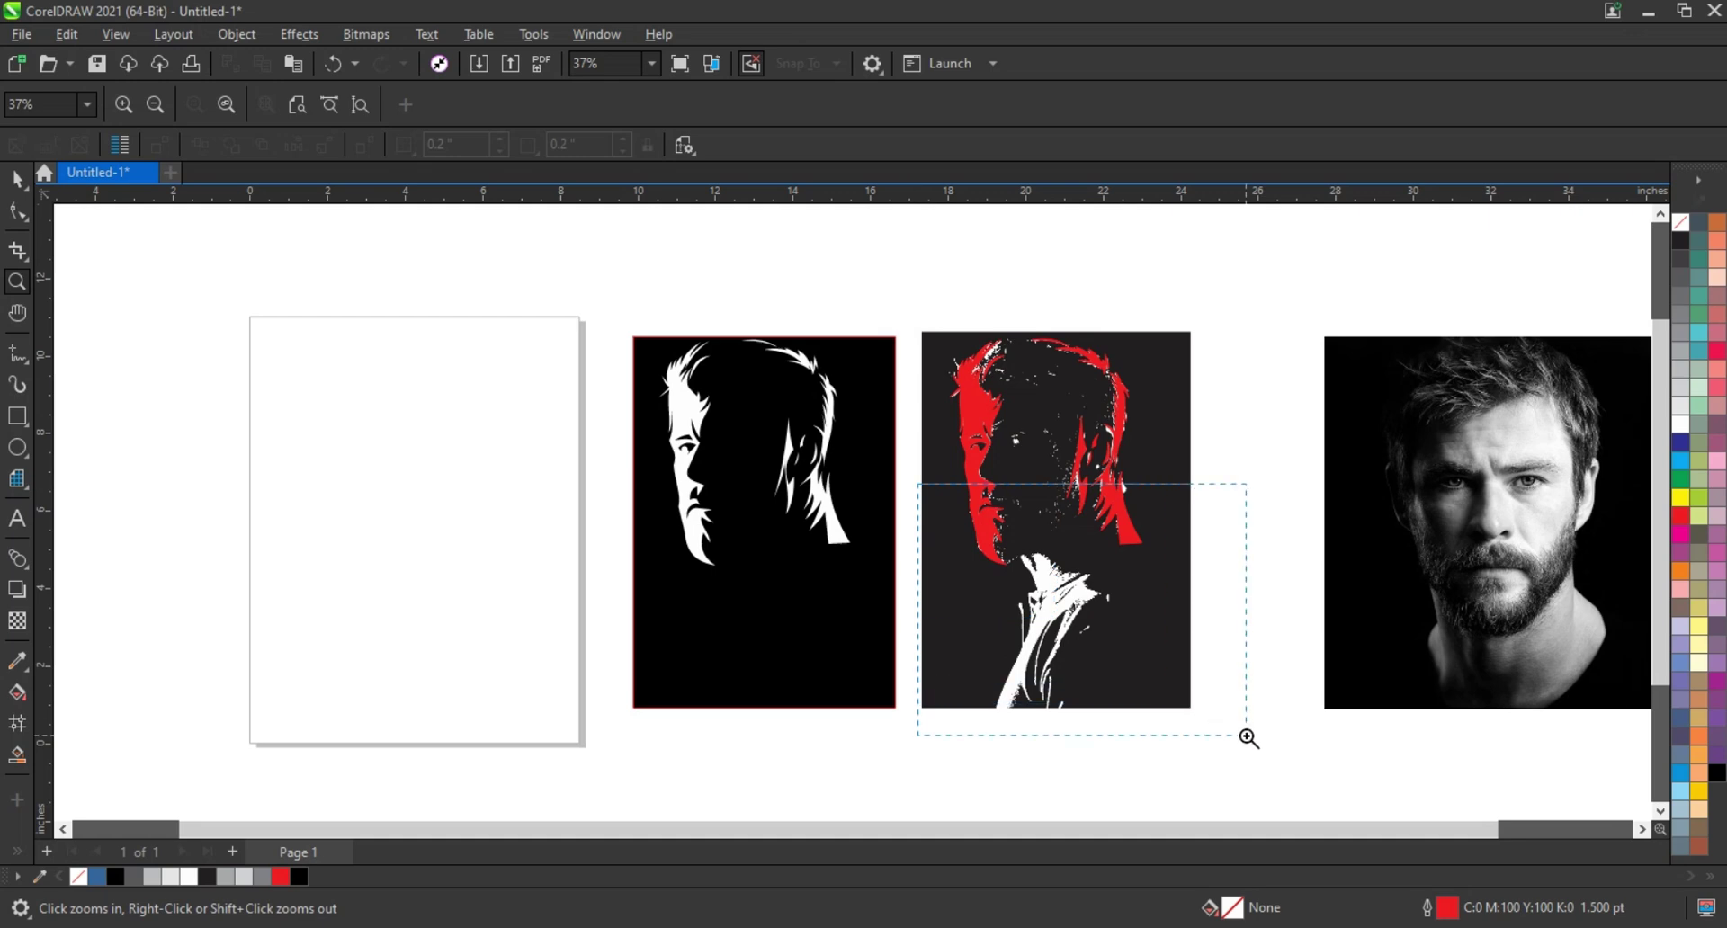
left_click_drag(1246, 737, 1246, 737)
key("F5")
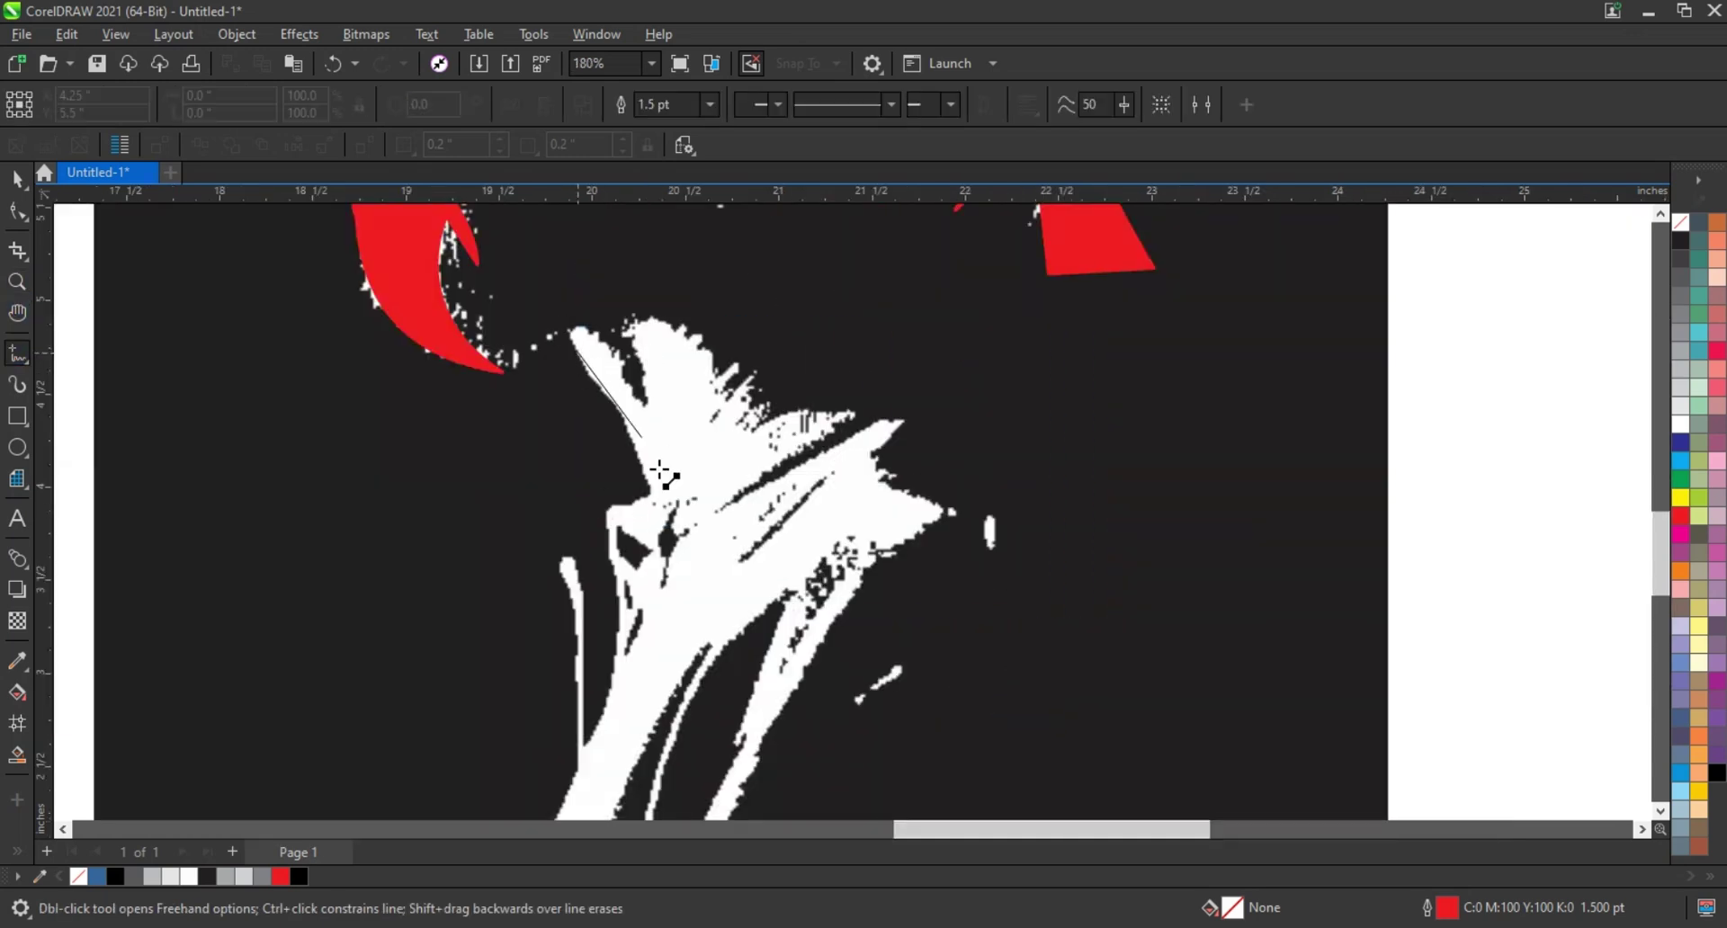
double_click(649, 496)
left_click(593, 508)
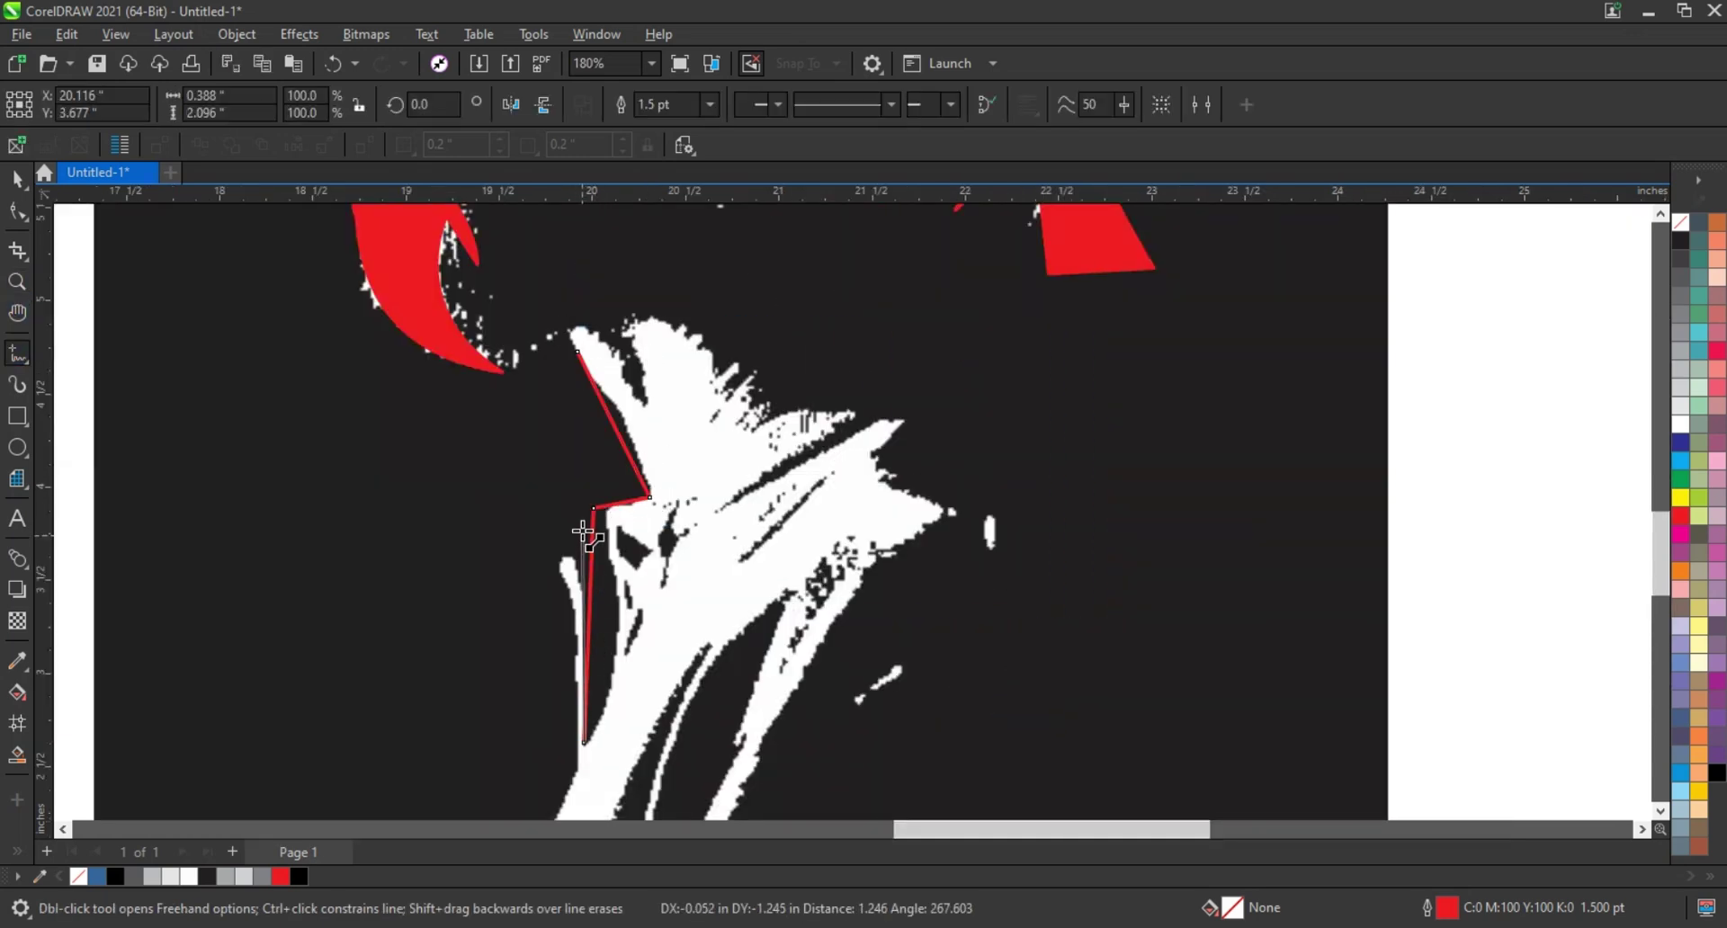
left_click(581, 530)
left_click(559, 565)
scroll(562, 571, "down", 3)
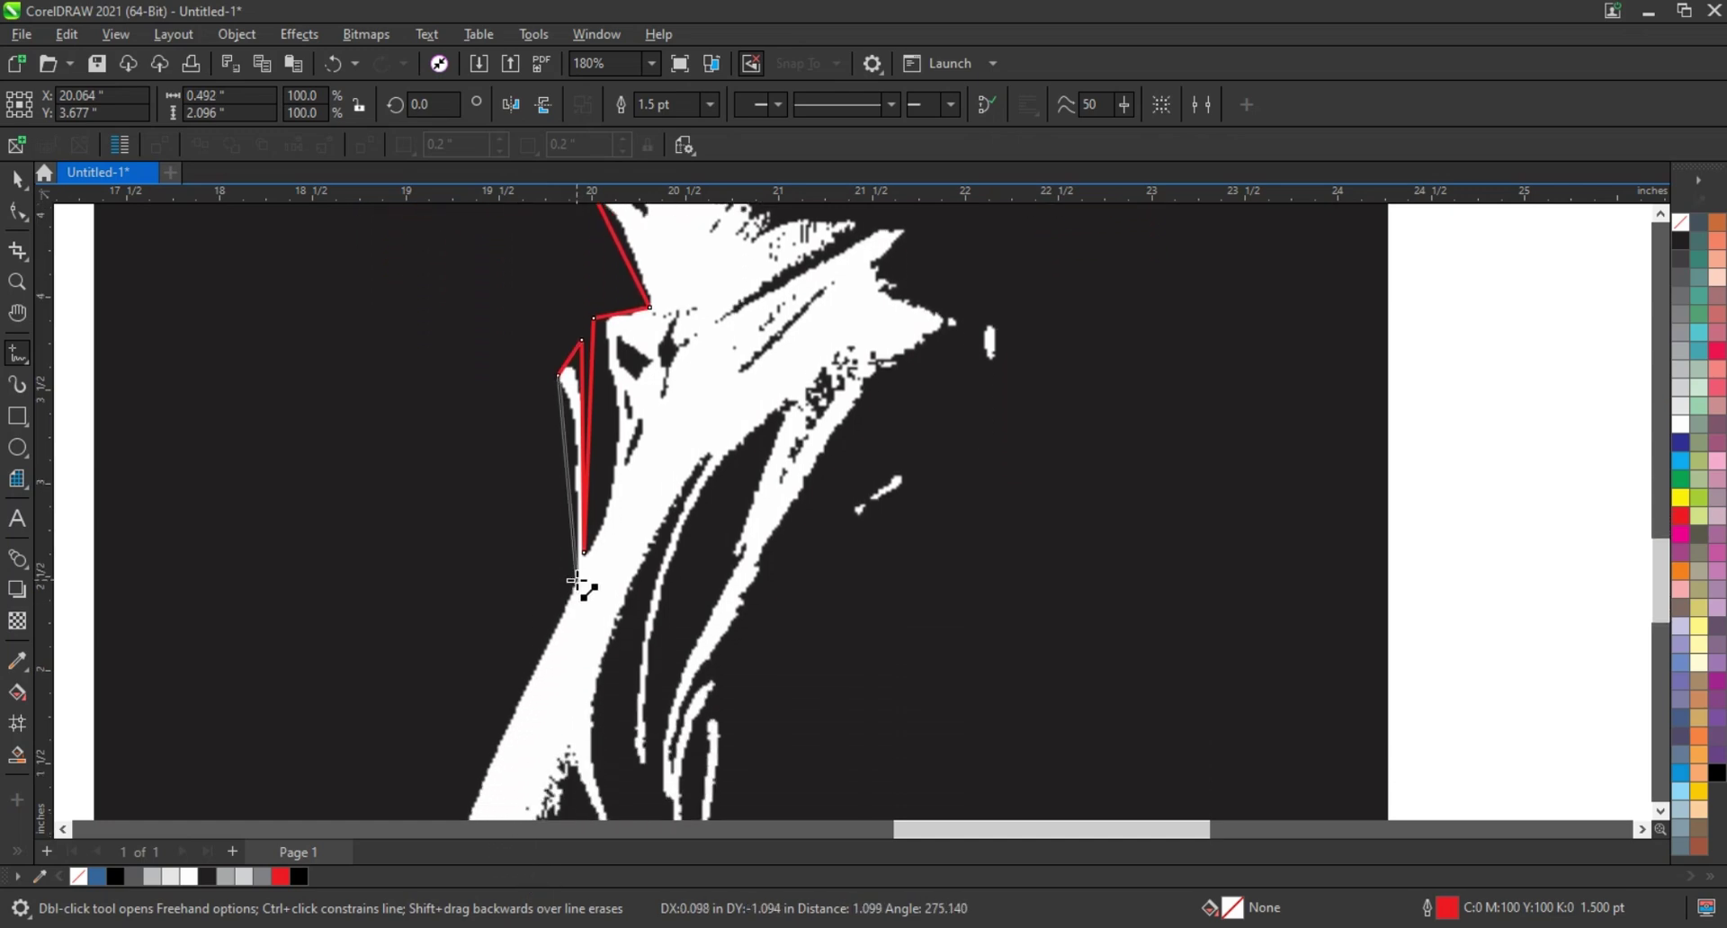
scroll(575, 580, "down", 3)
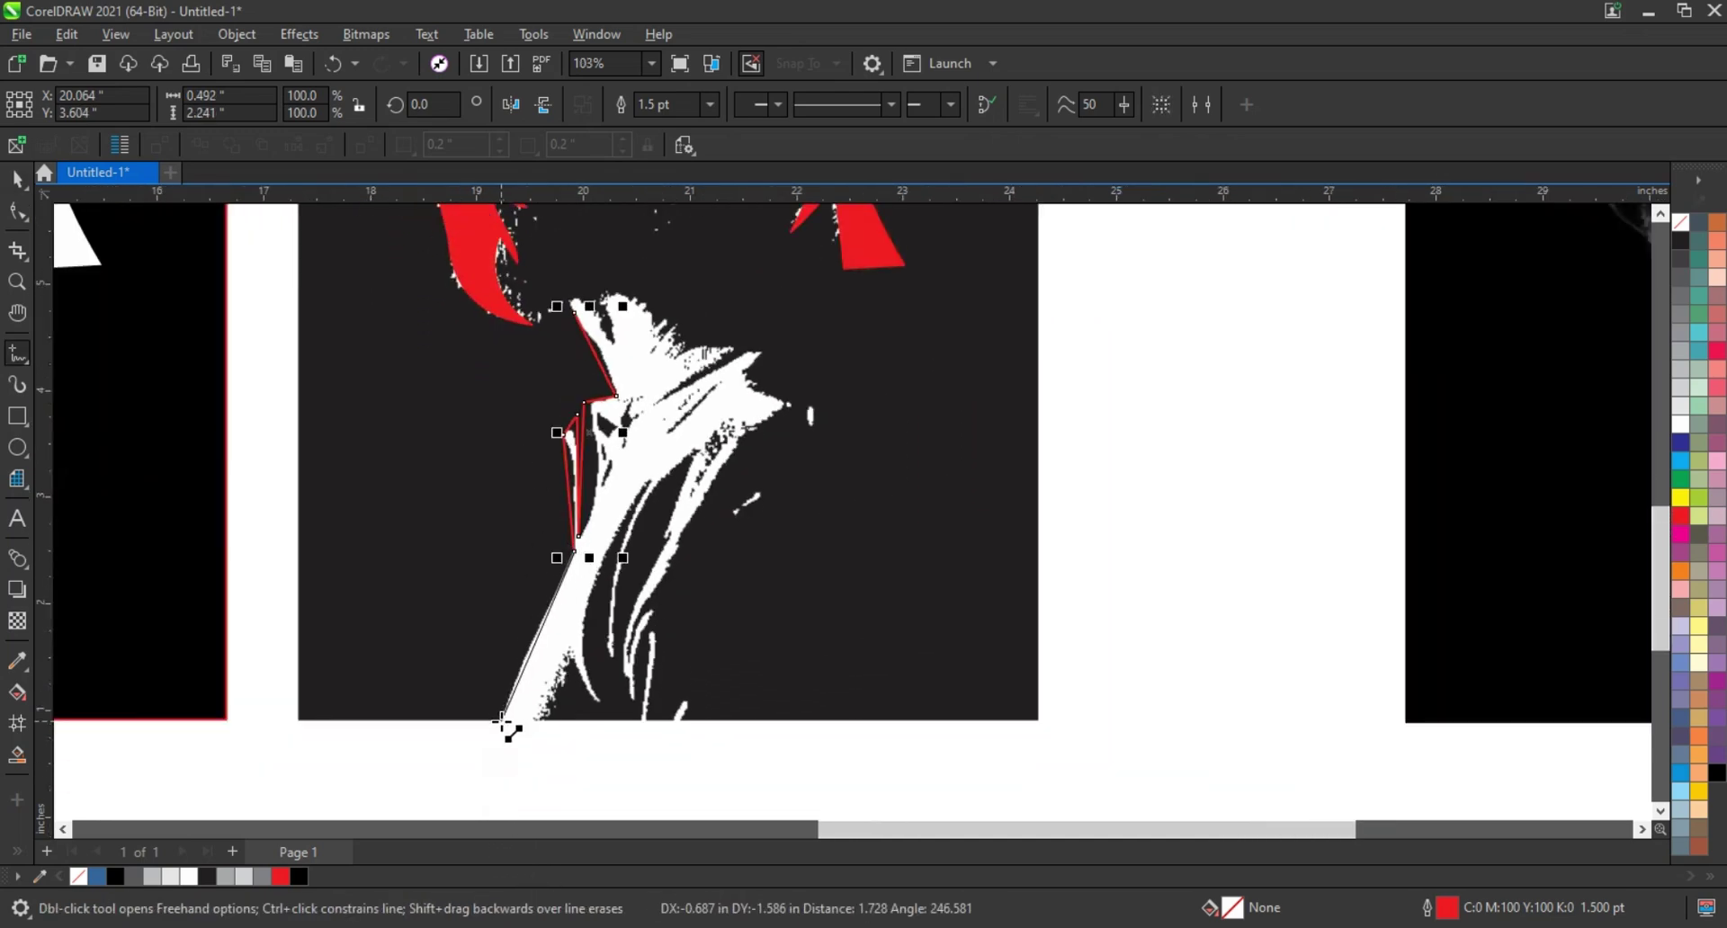
Step: Continue the neck outline to the portrait's lower edge and around the pointed strands and gaps of the collar
left_click(501, 721)
left_click(590, 699)
left_click(643, 471)
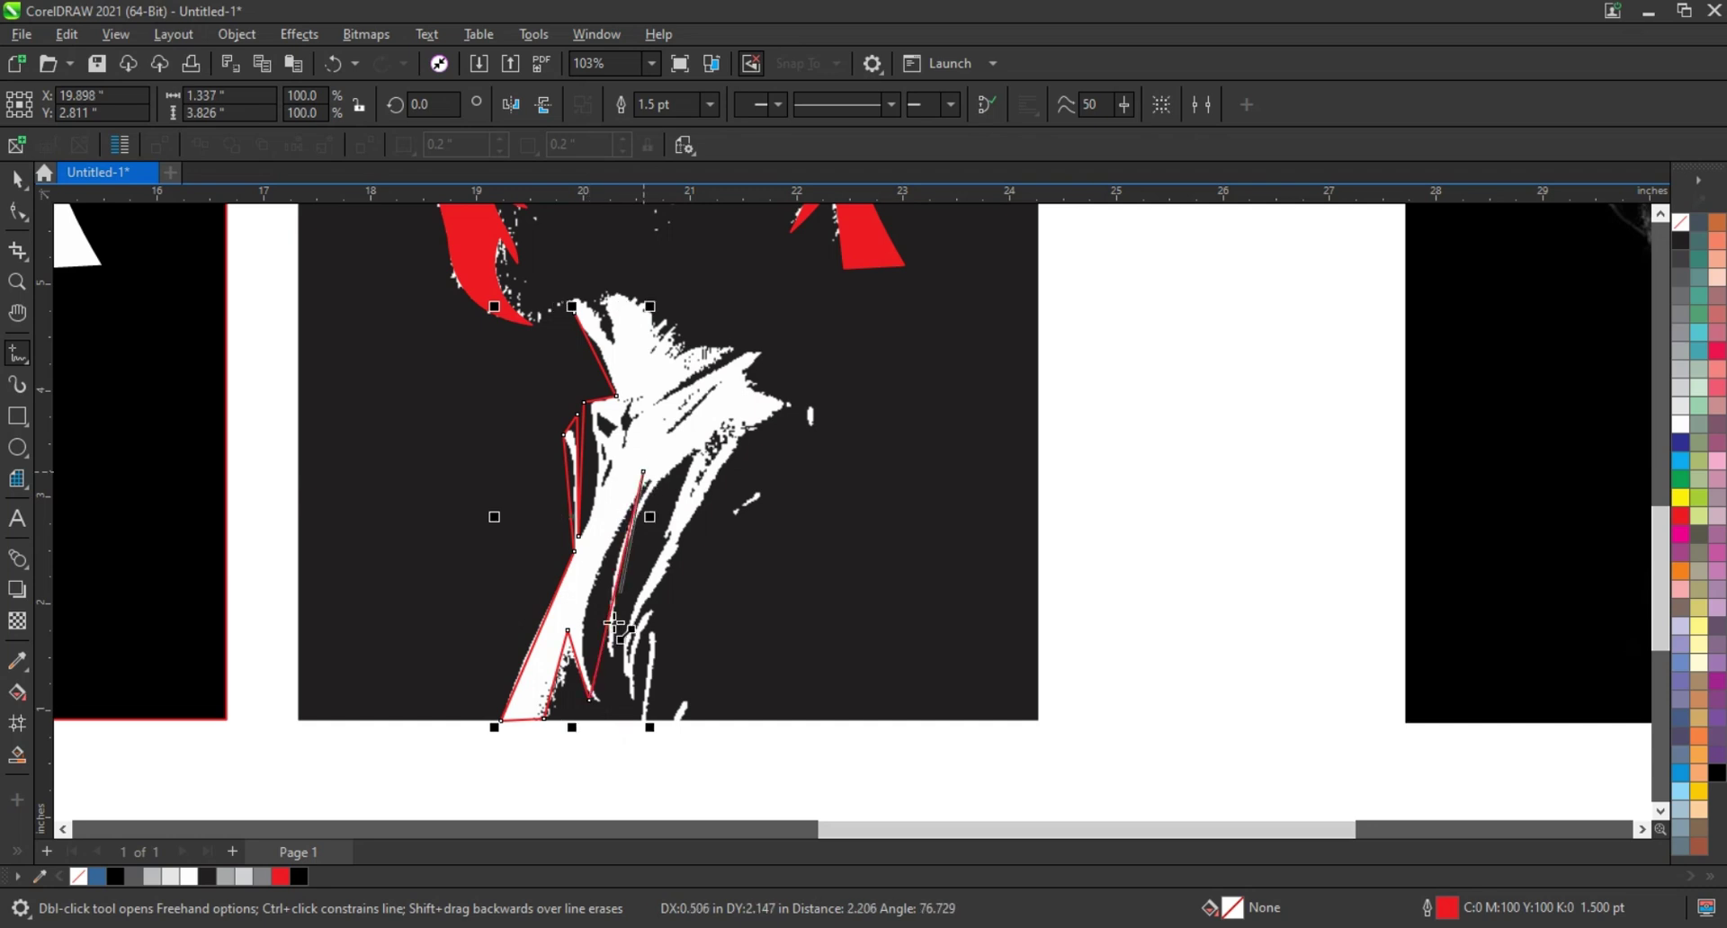
left_click(610, 653)
left_click(693, 452)
left_click(657, 550)
left_click(685, 503)
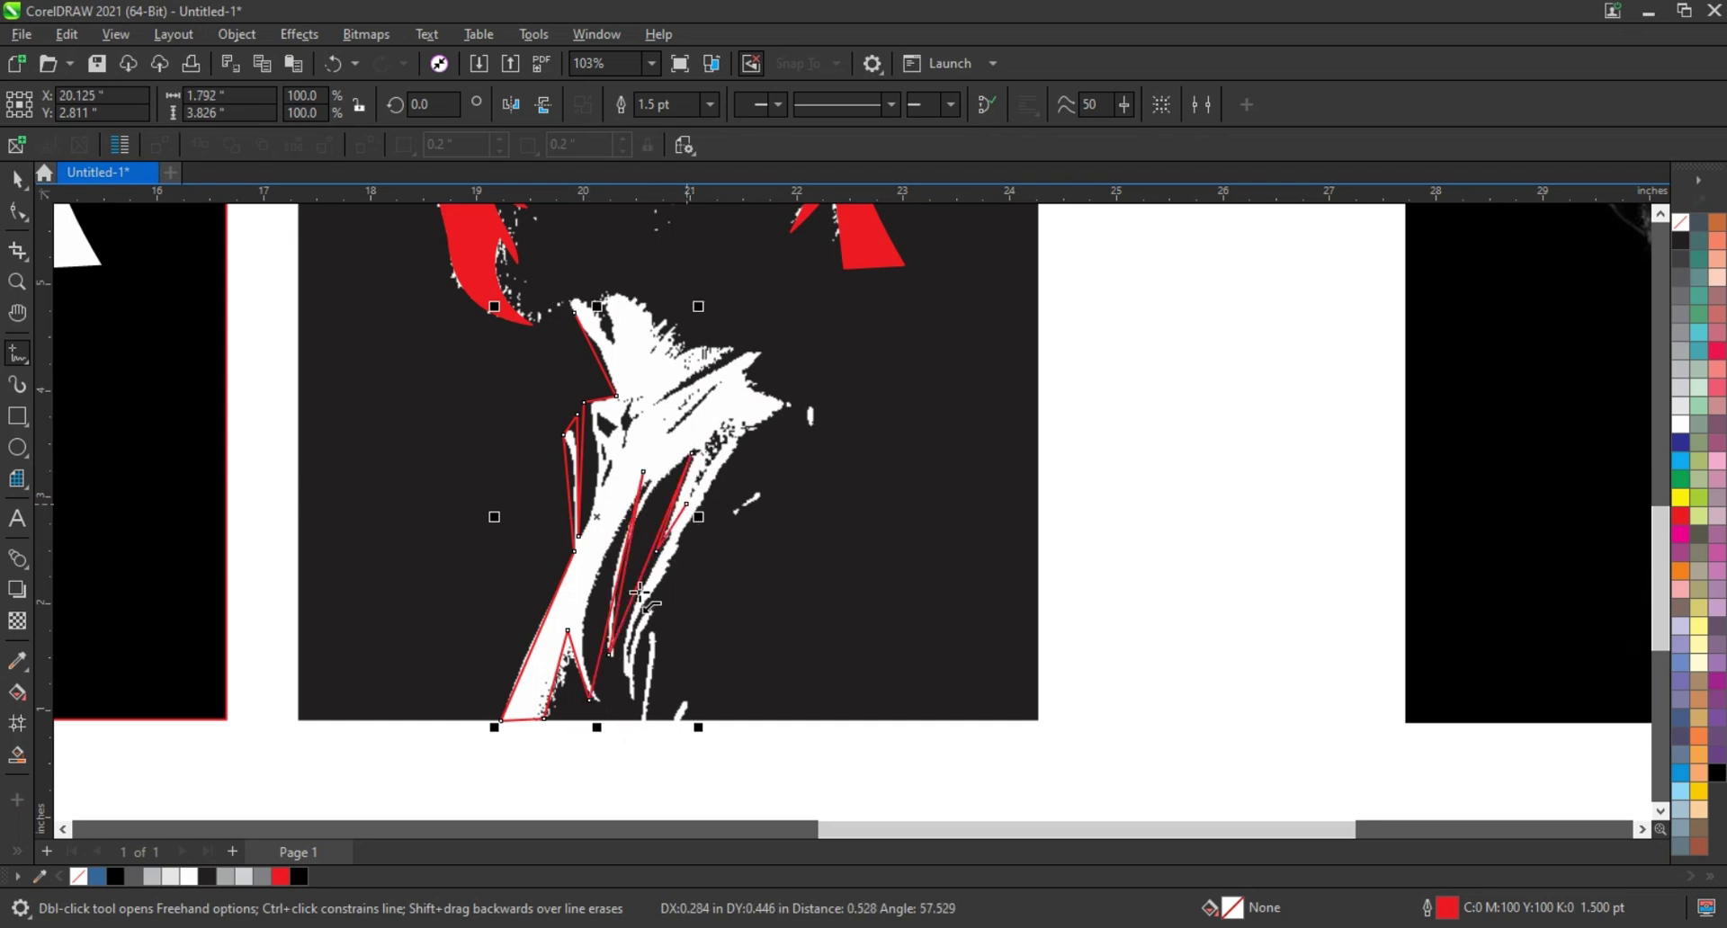
left_click(667, 591)
left_click(627, 640)
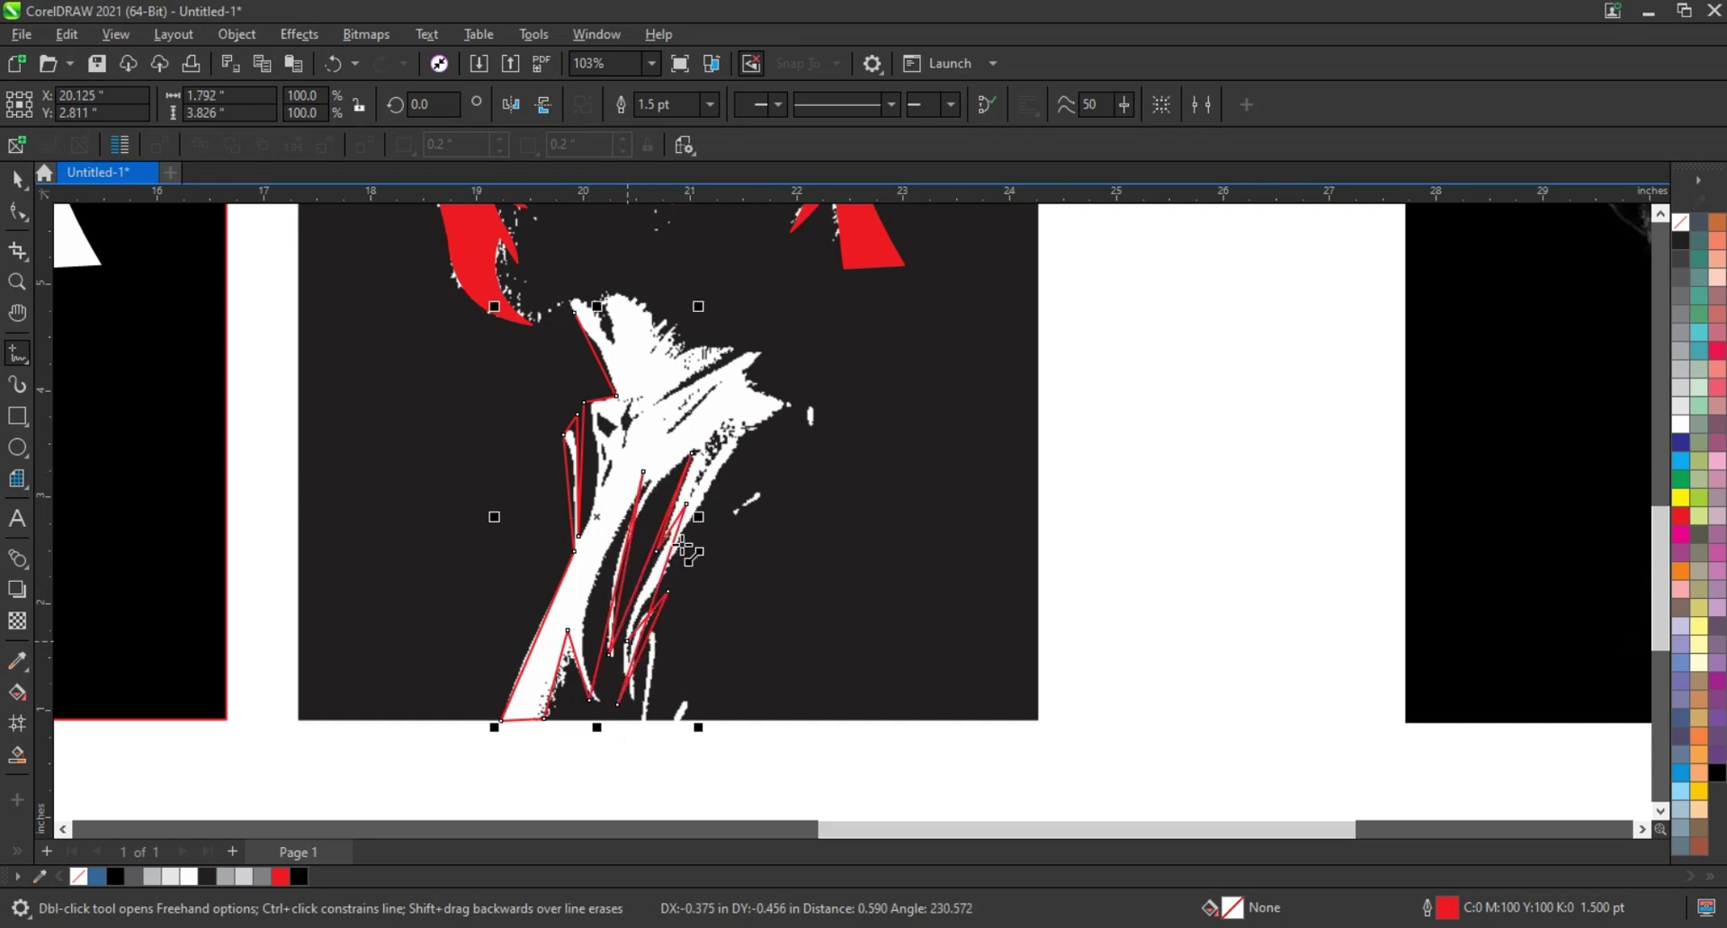
Step: Trace the neck highlight's back edge and spiky upper edge with straight segments and close the outline at its starting point
left_click(744, 450)
double_click(790, 402)
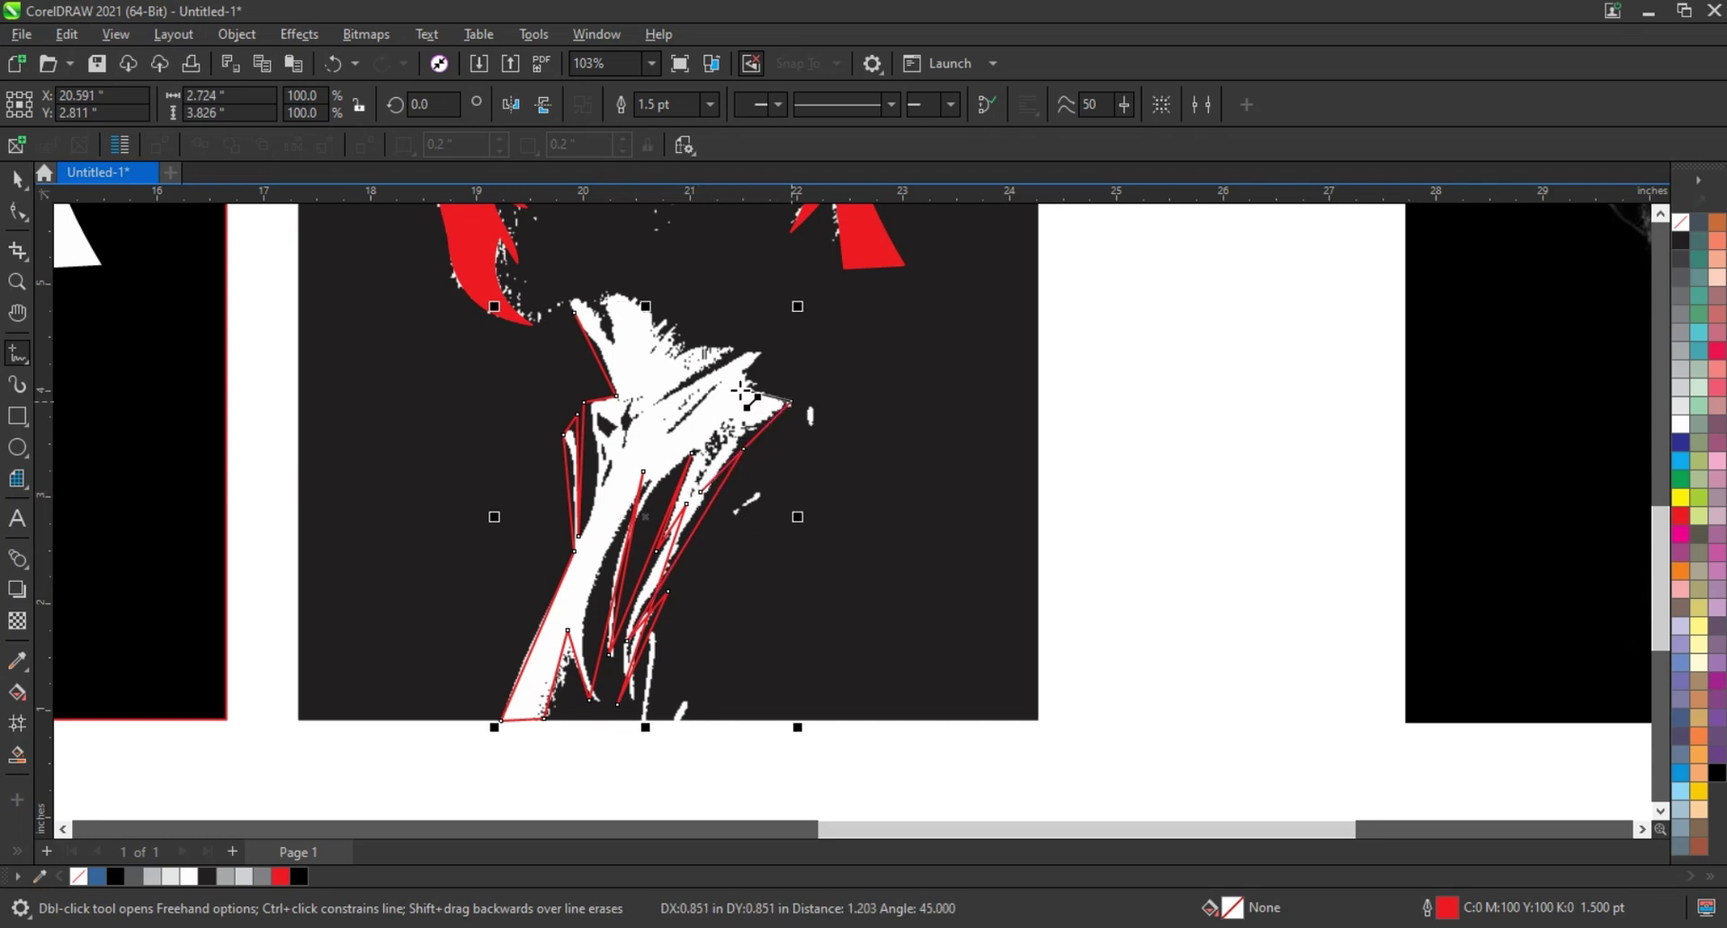
double_click(735, 388)
double_click(762, 376)
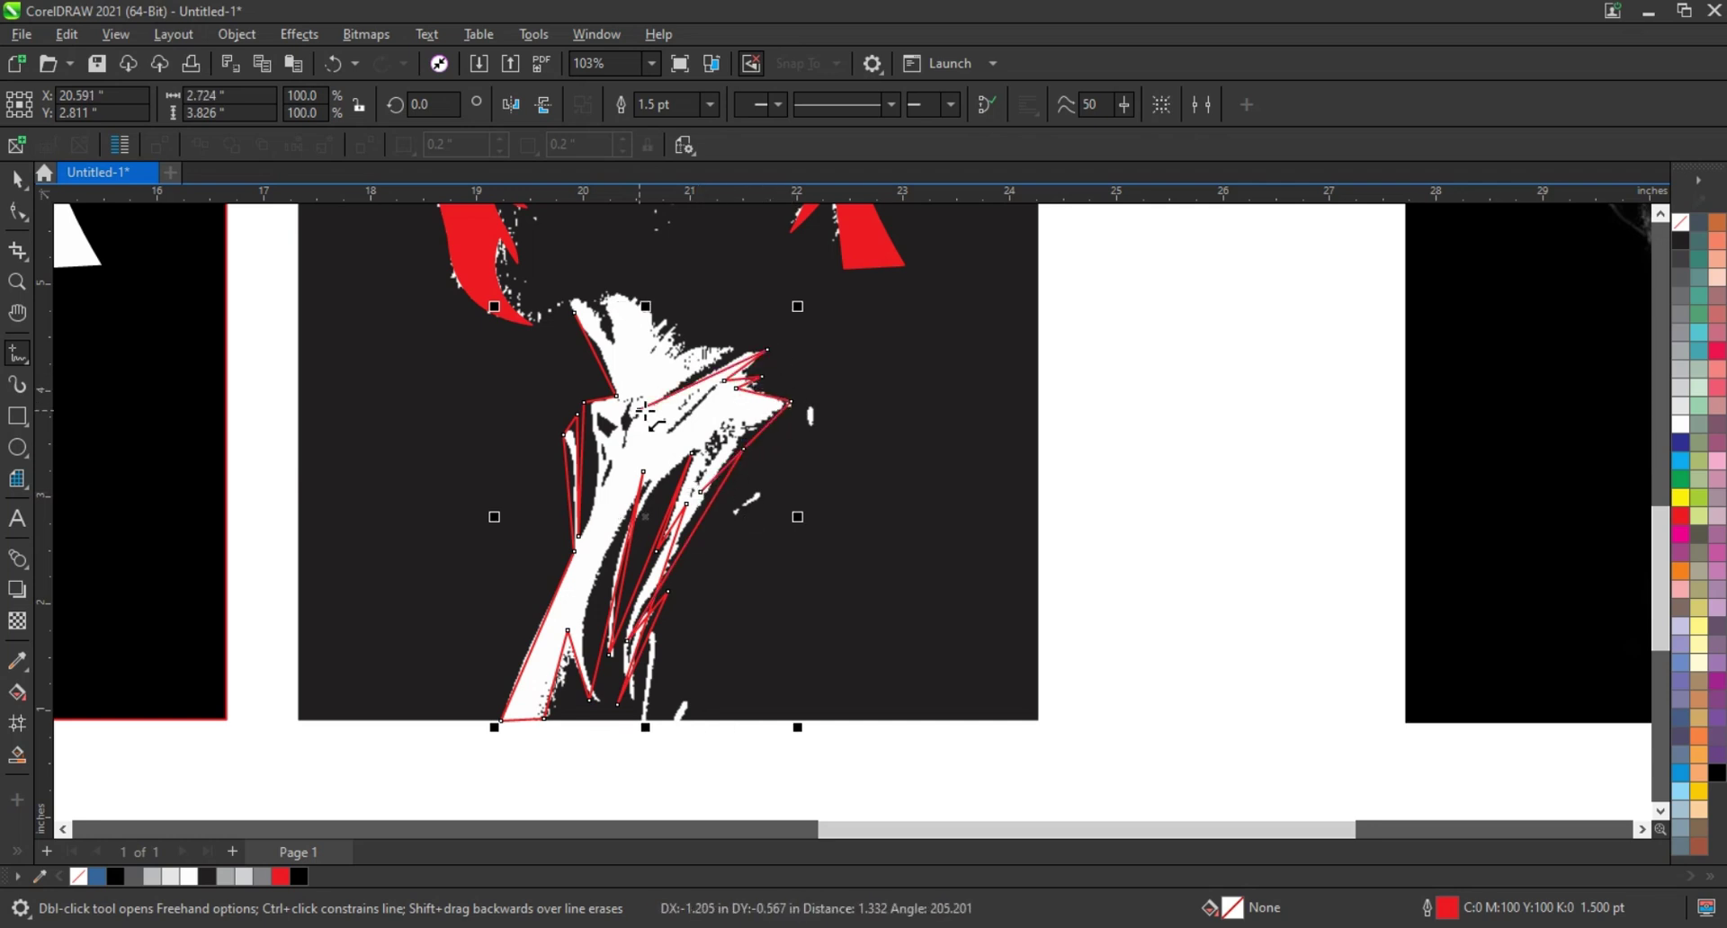
double_click(669, 363)
double_click(688, 339)
double_click(661, 356)
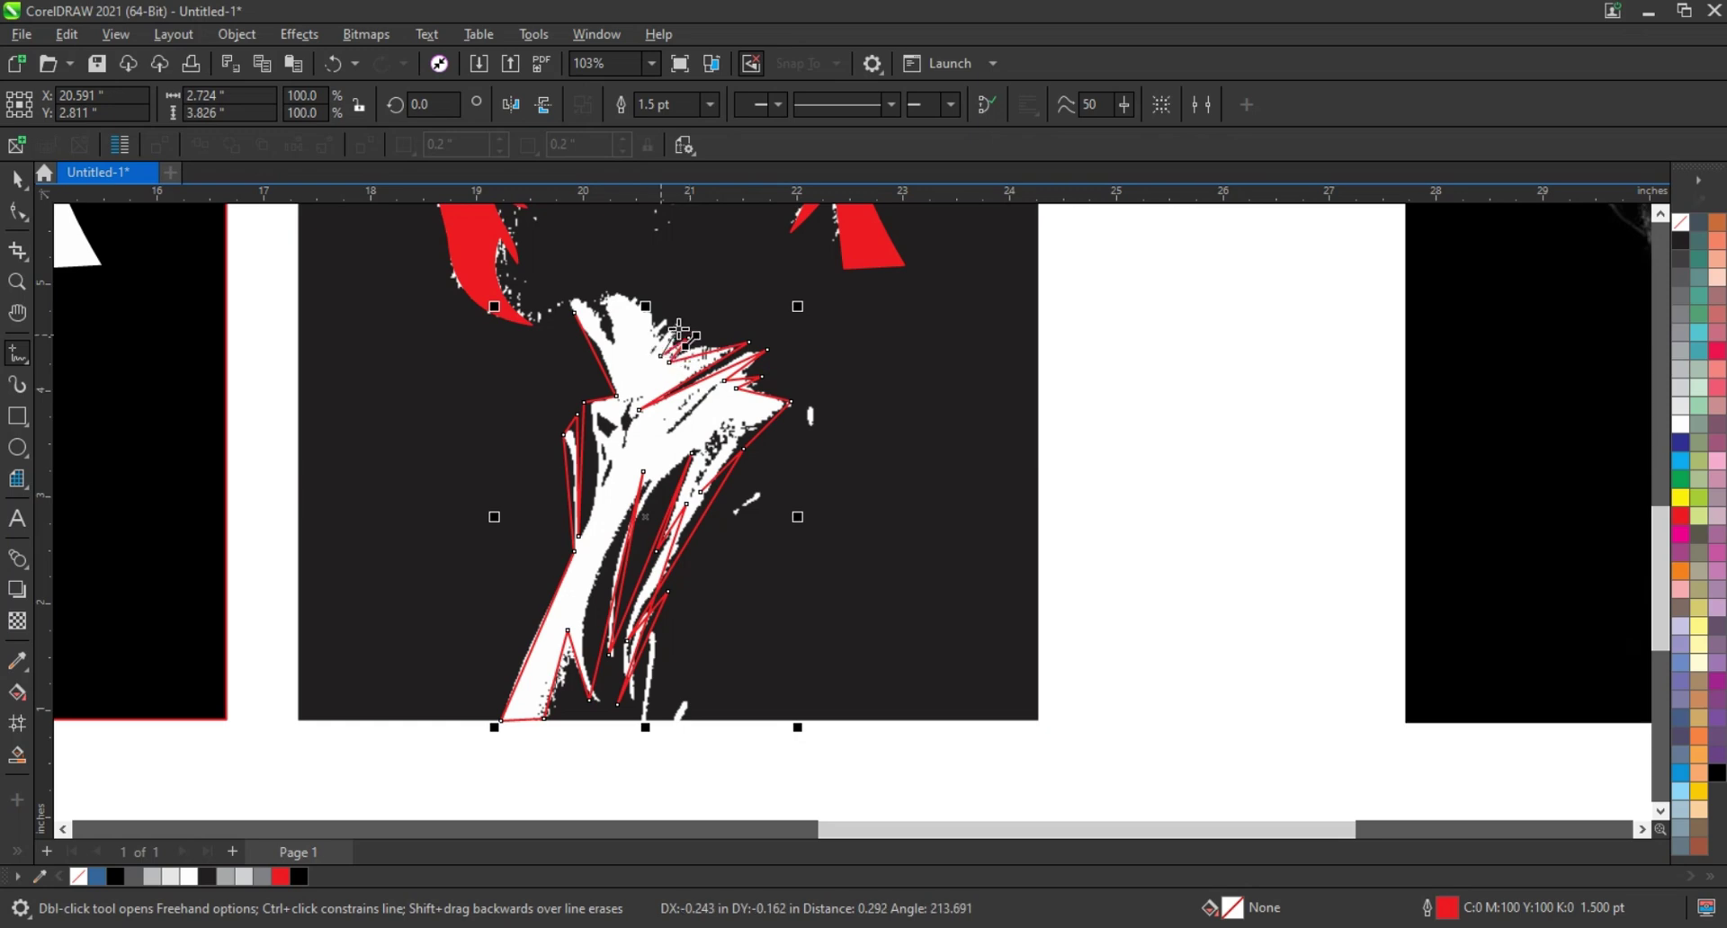
left_click(674, 316)
left_click(591, 275)
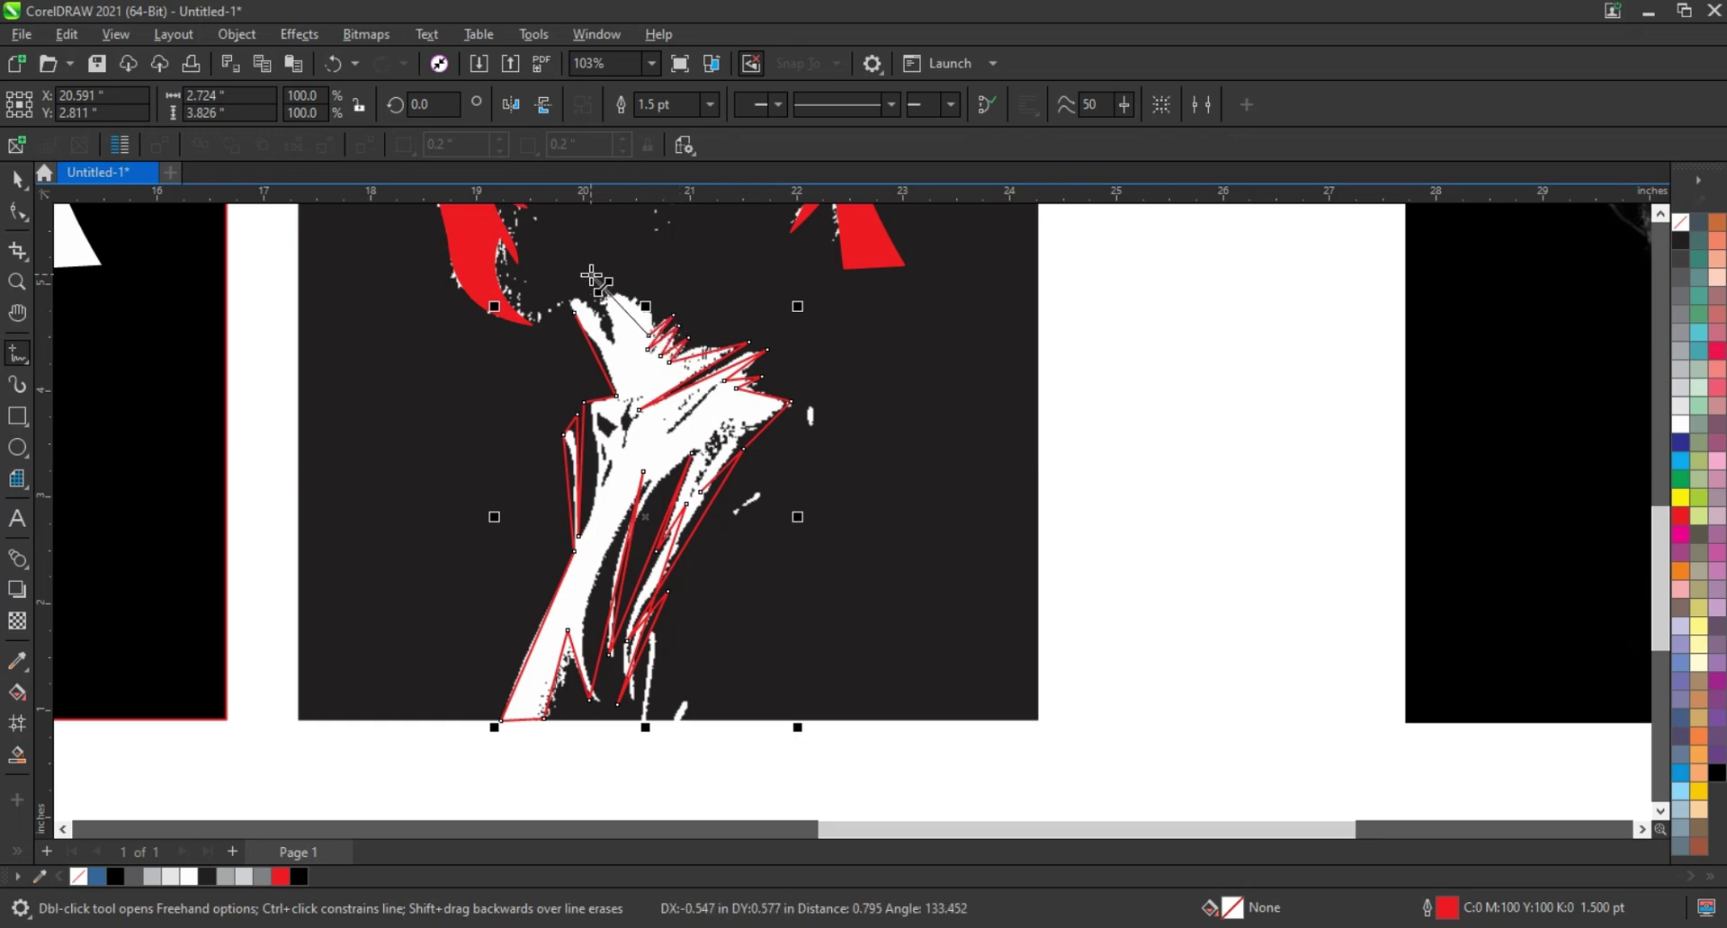
left_click(578, 314)
scroll(639, 490, "down", 1)
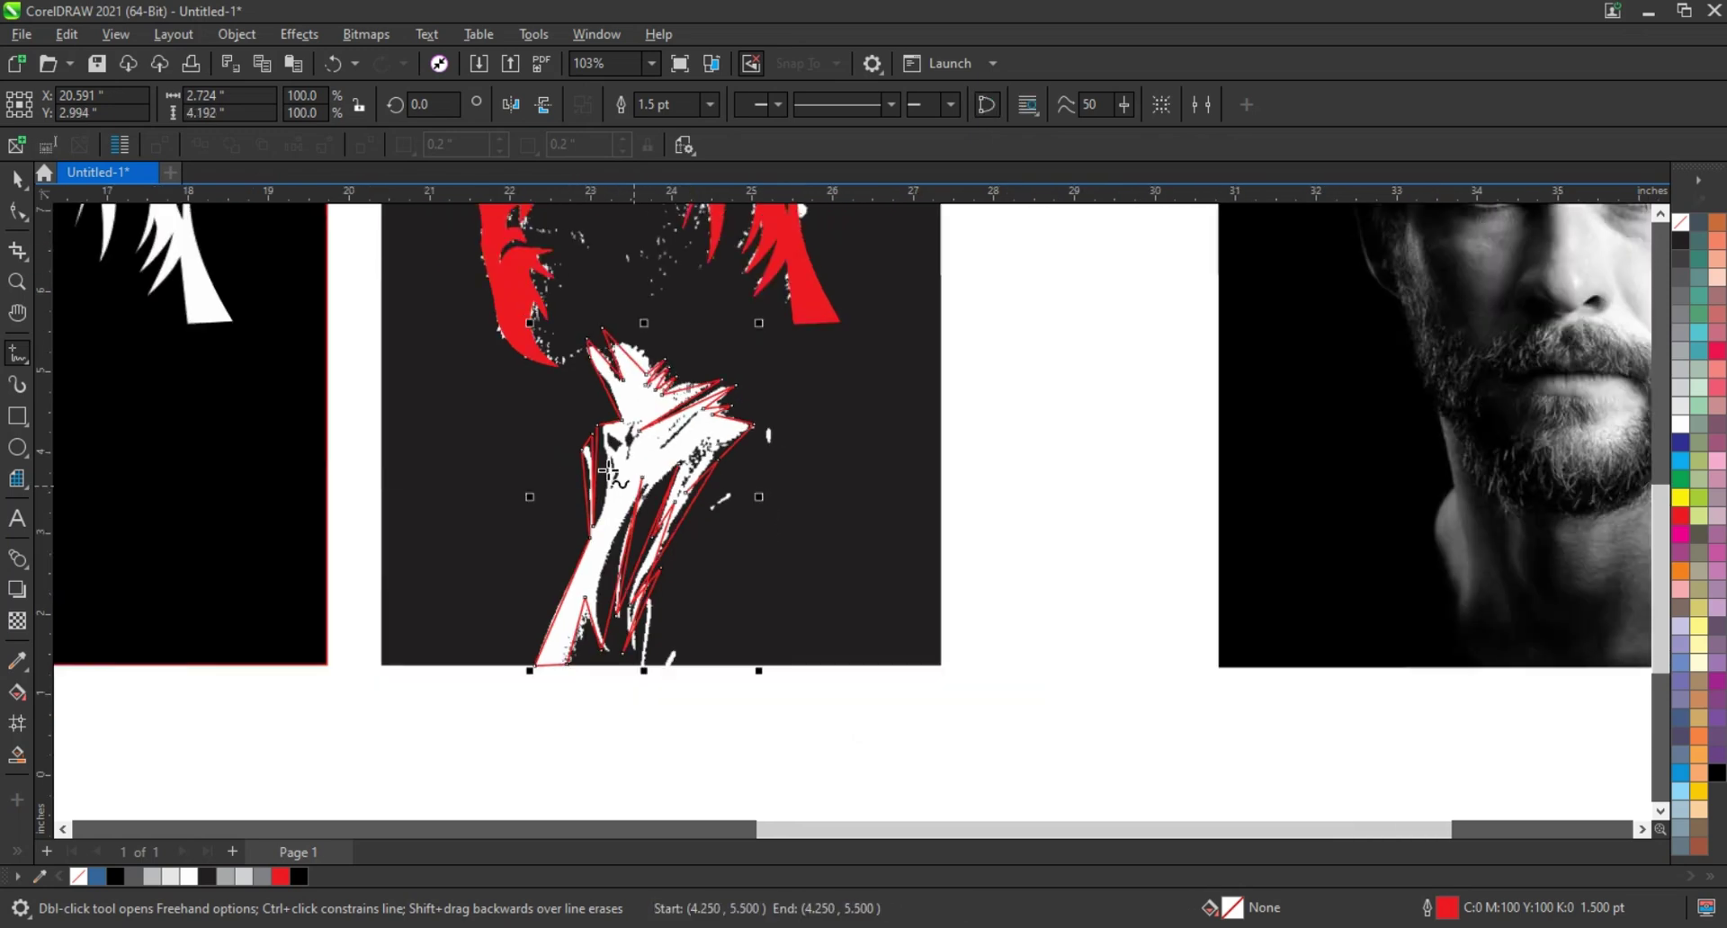
Step: Convert the neck outline's segments to curves and bend those at the thin front strand, upper spike and back edge to fit the highlight
double_click(17, 212)
scroll(501, 349, "up", 2)
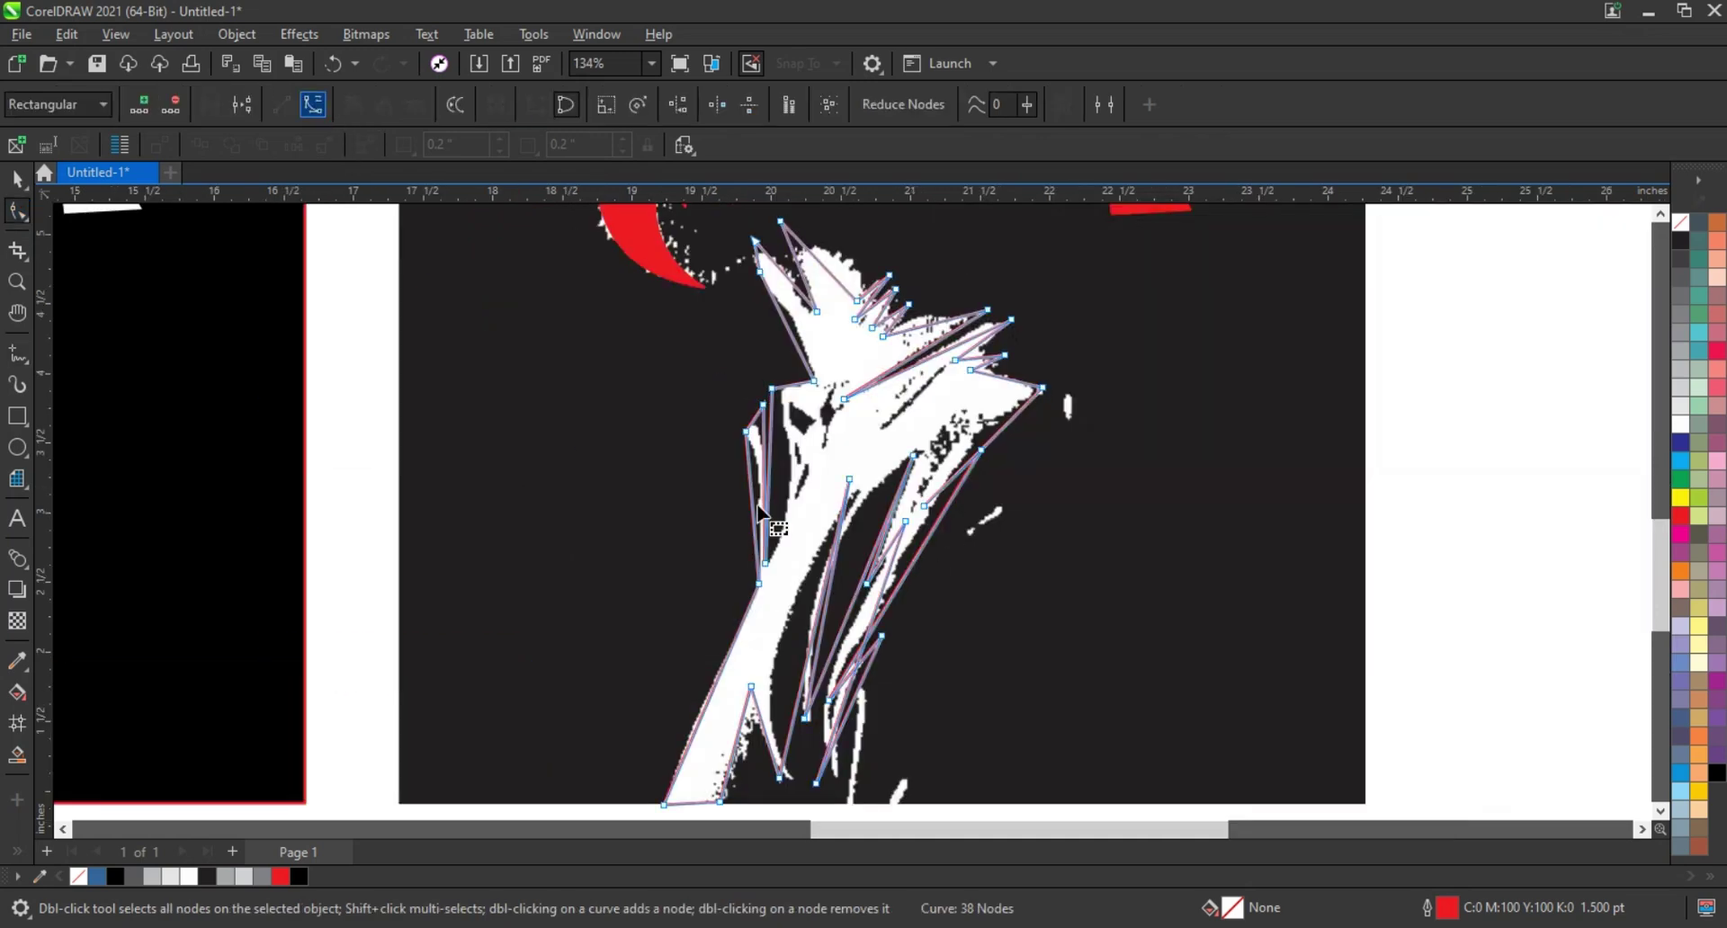
left_click_drag(767, 505, 789, 474)
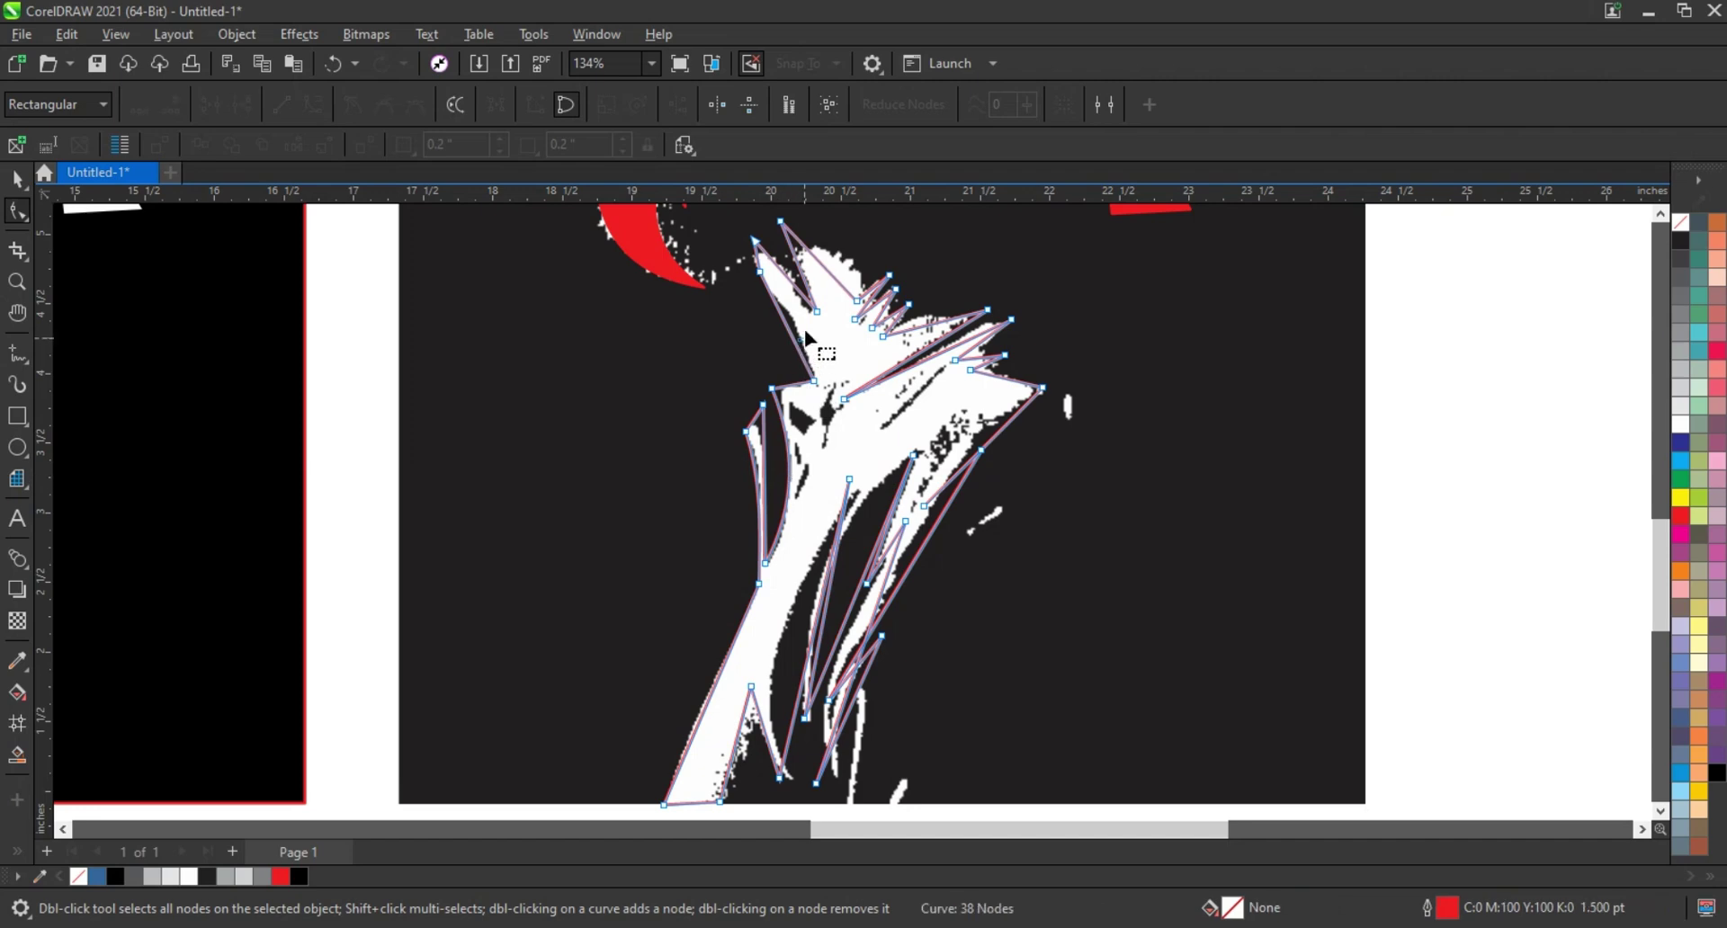
left_click_drag(792, 280, 787, 281)
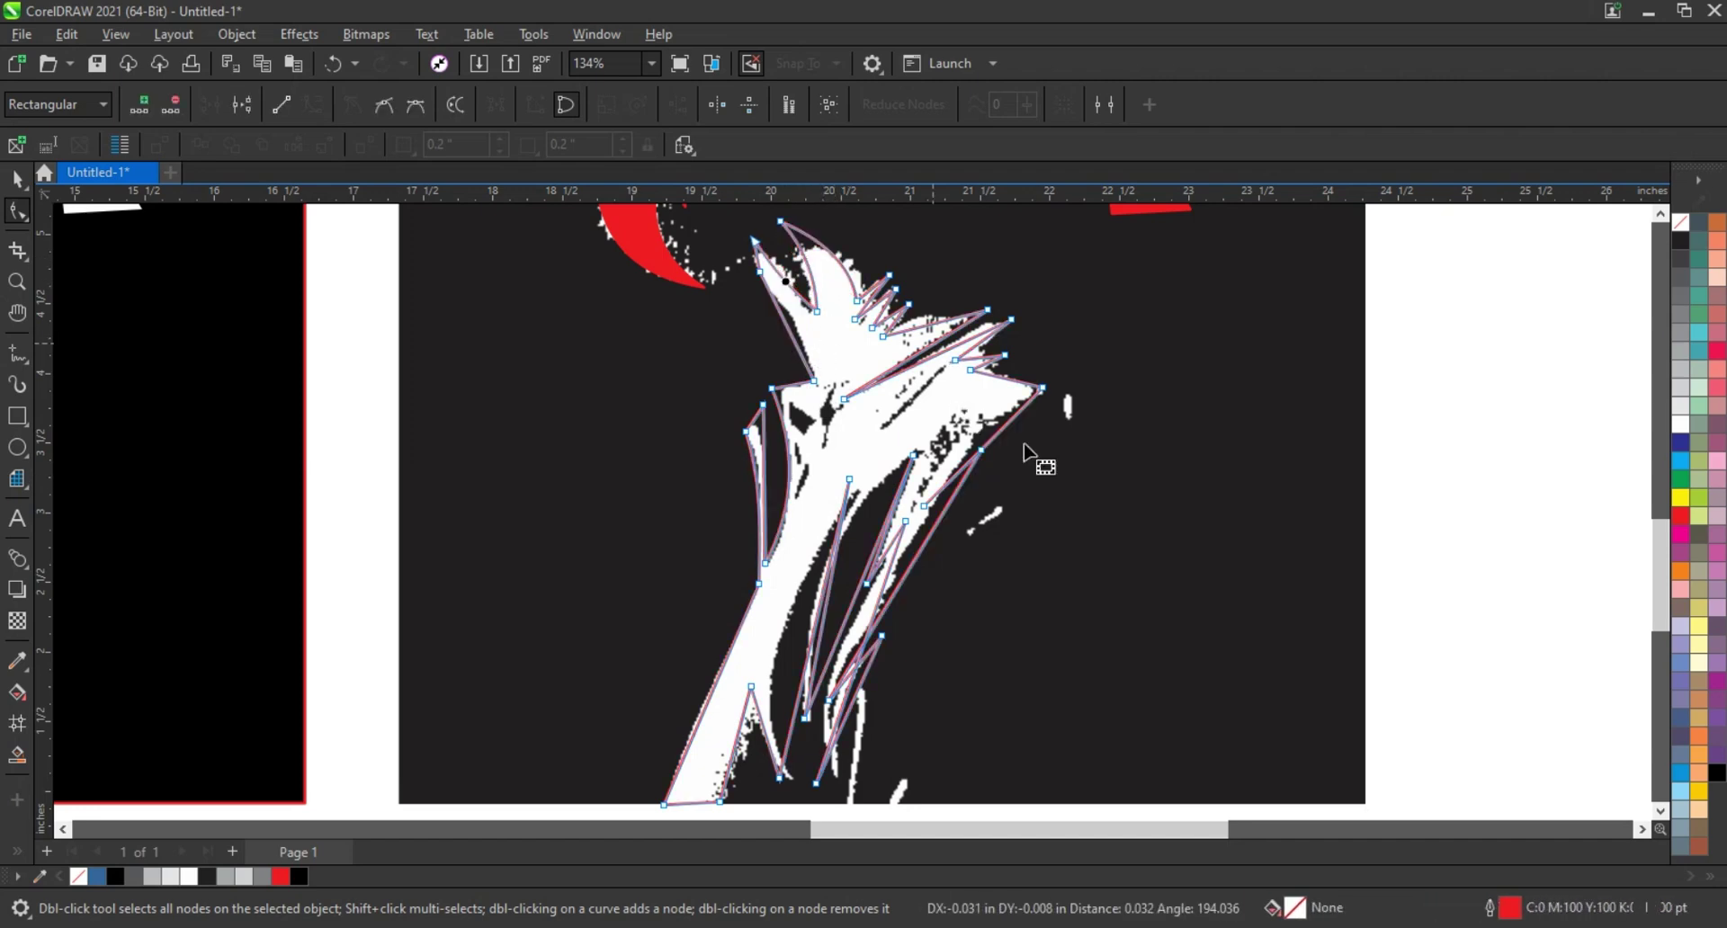
left_click_drag(931, 534, 924, 527)
left_click_drag(990, 440, 975, 435)
left_click(969, 446)
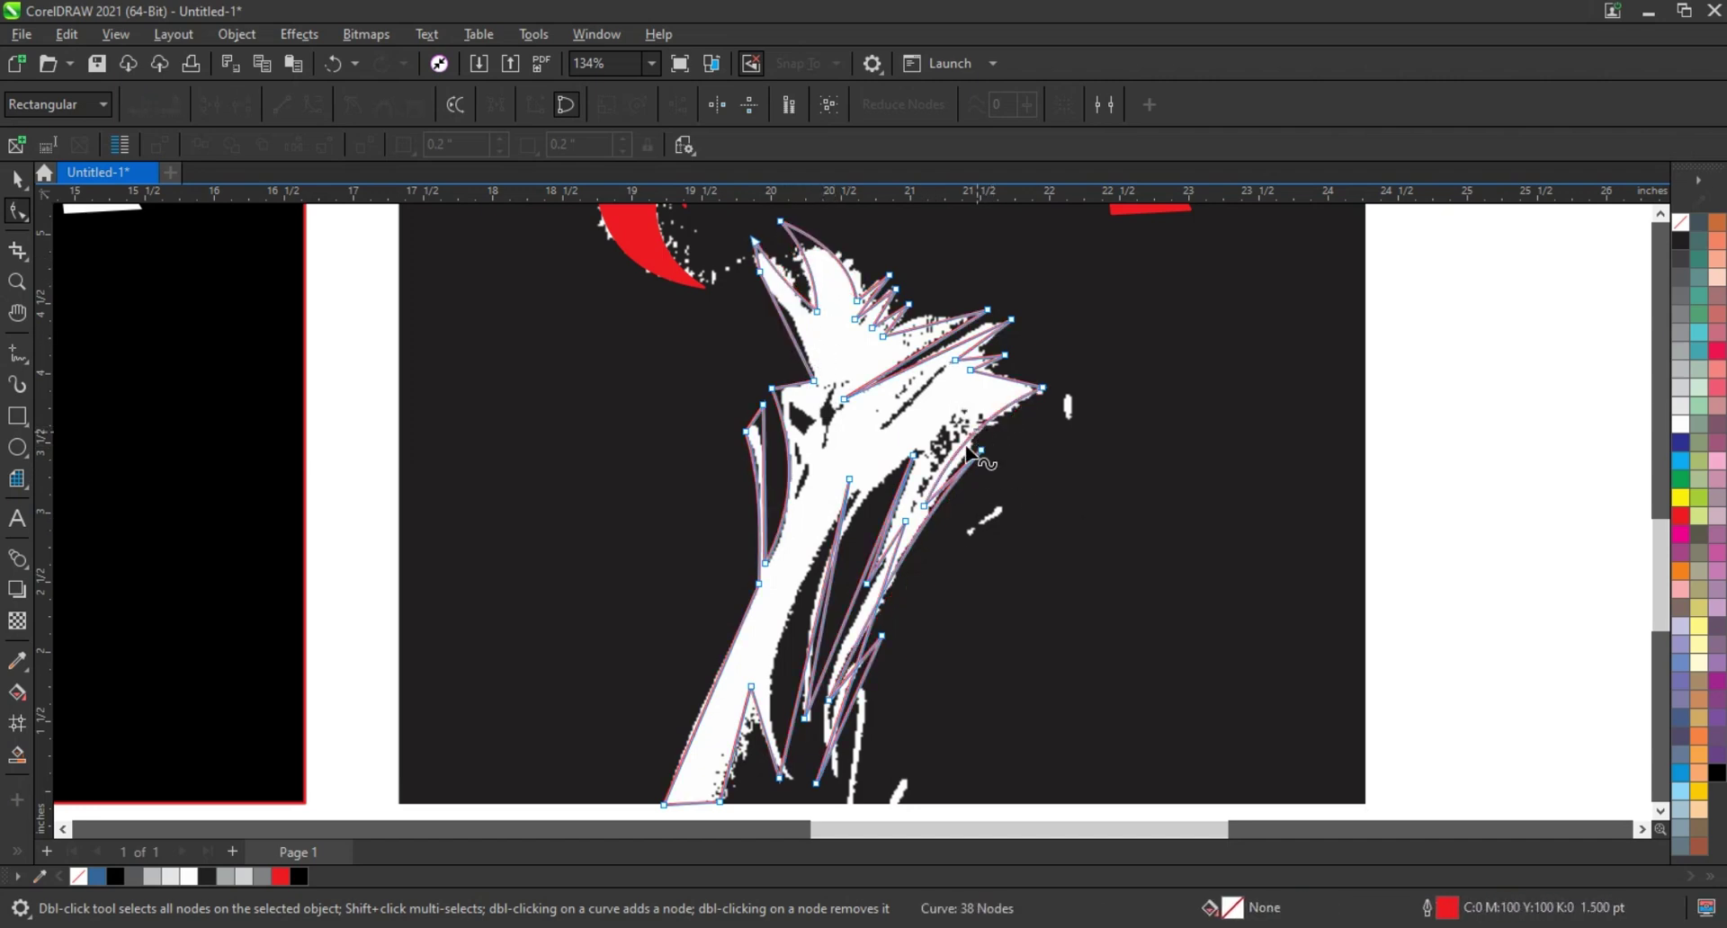
Step: Bend the outline segments around the lower collar's pointed strands and gaps into smooth curves following the portrait
left_click(17, 282)
scroll(641, 384, "down", 1)
left_click_drag(620, 394, 1062, 719)
left_click(18, 212)
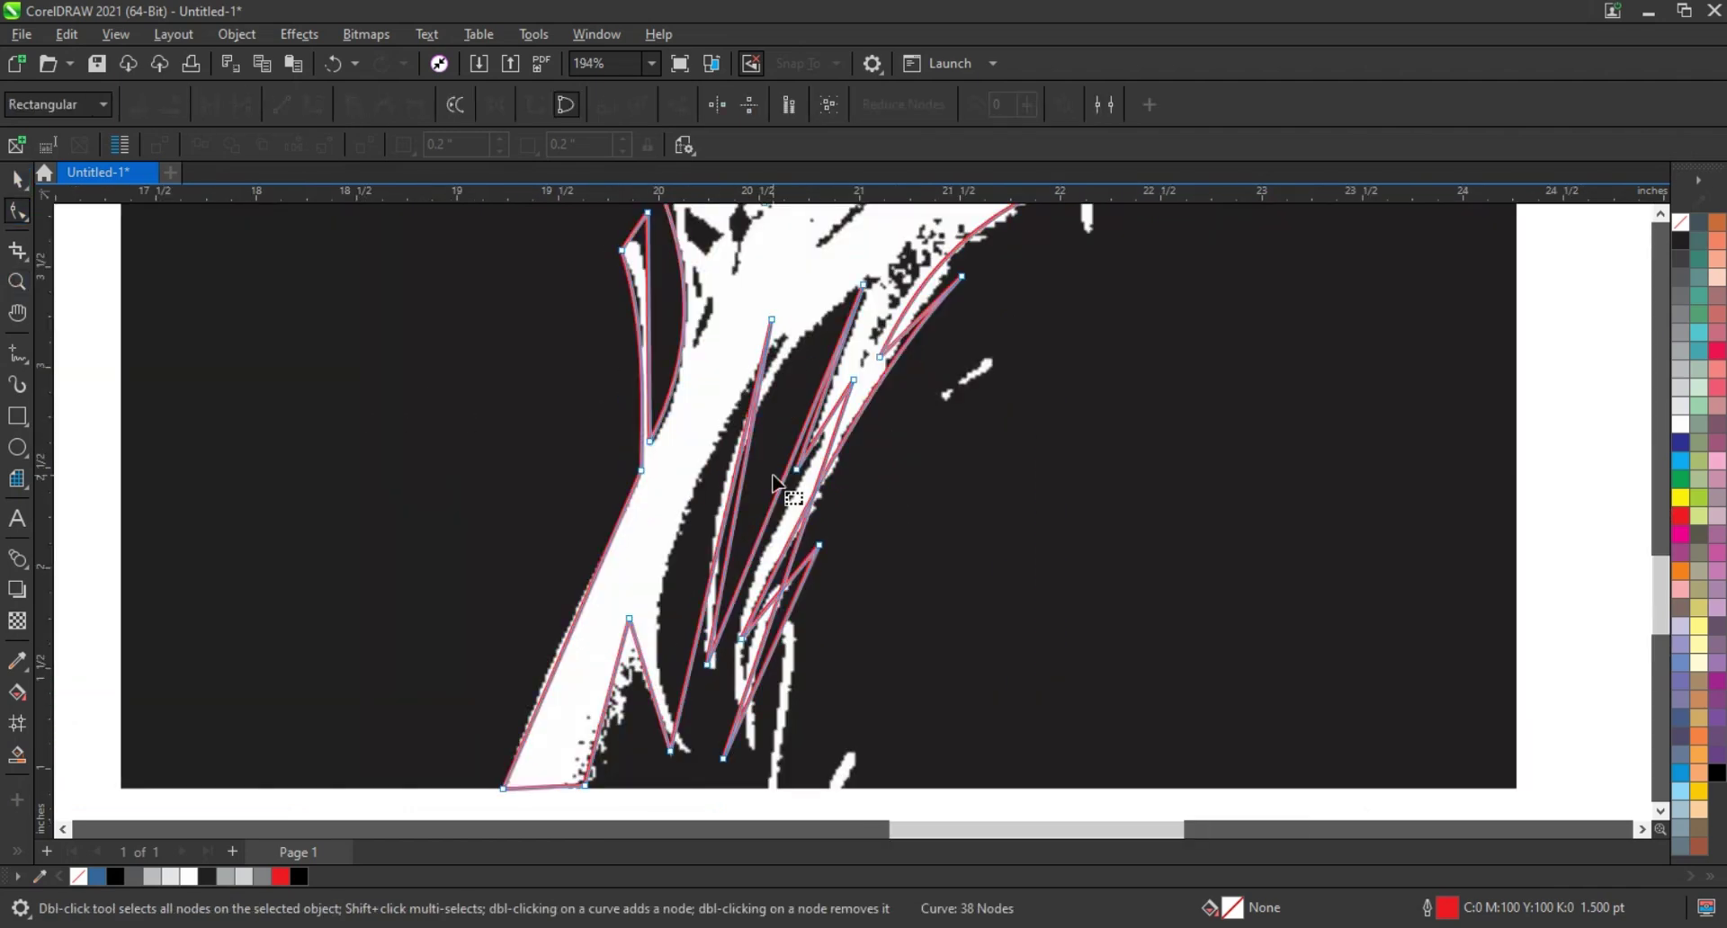
left_click_drag(719, 576, 783, 526)
left_click_drag(789, 568, 758, 559)
left_click_drag(773, 642, 759, 608)
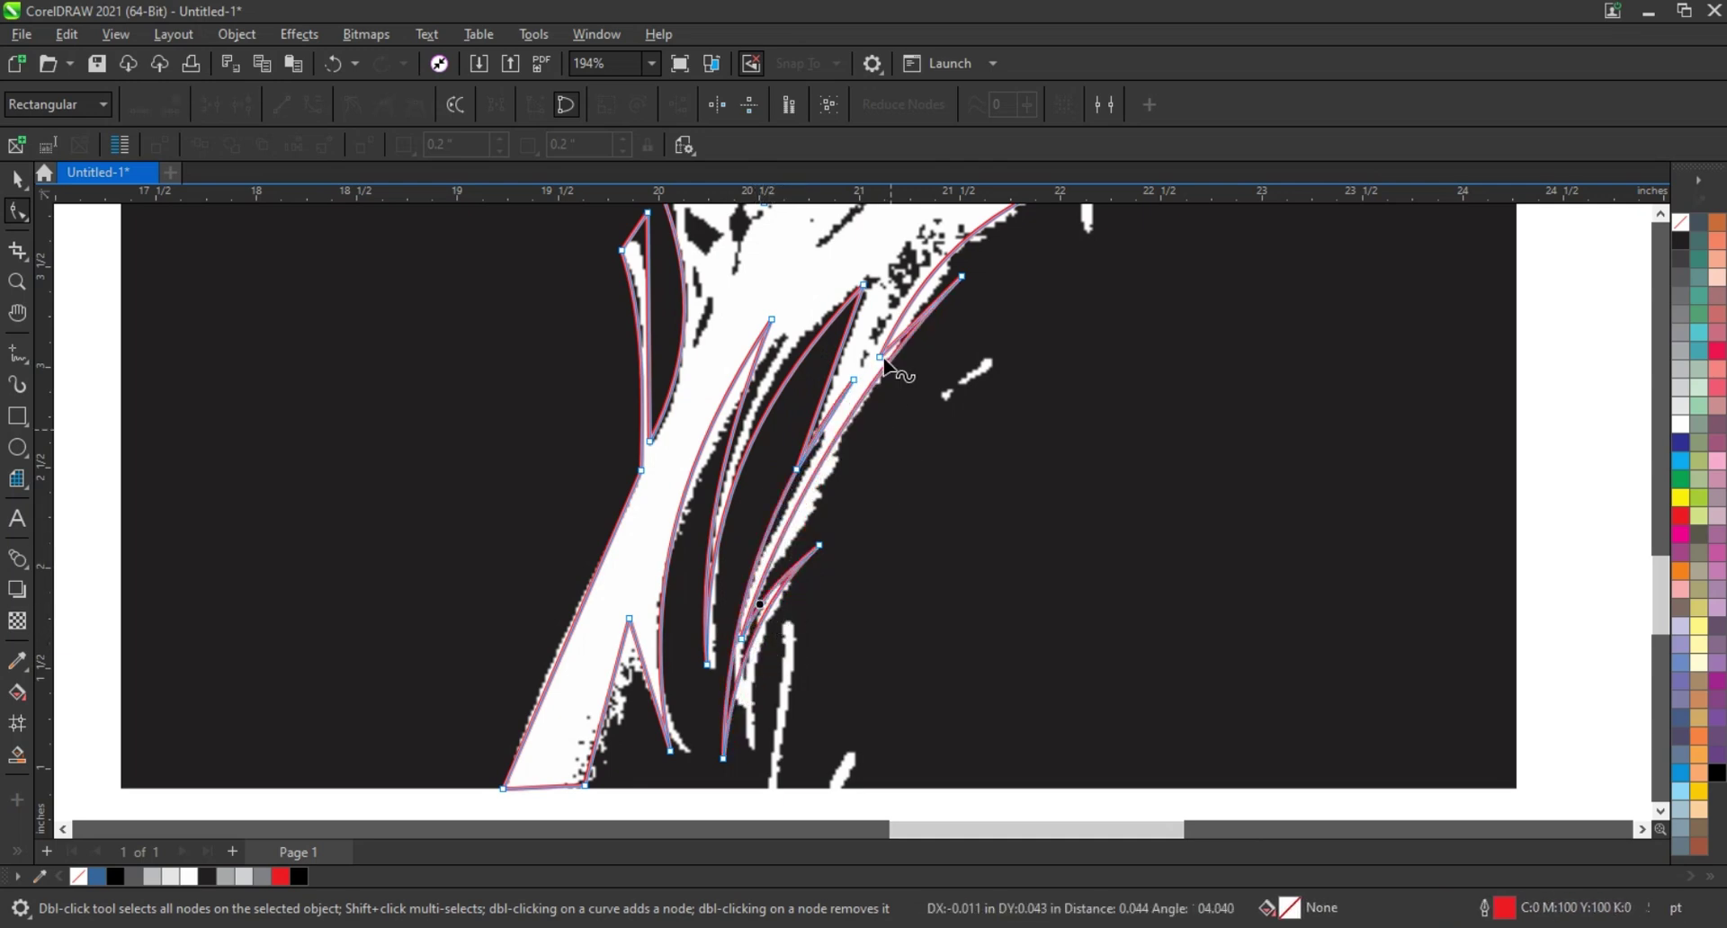
left_click_drag(797, 463, 795, 467)
left_click_drag(836, 402, 822, 375)
scroll(704, 527, "down", 4)
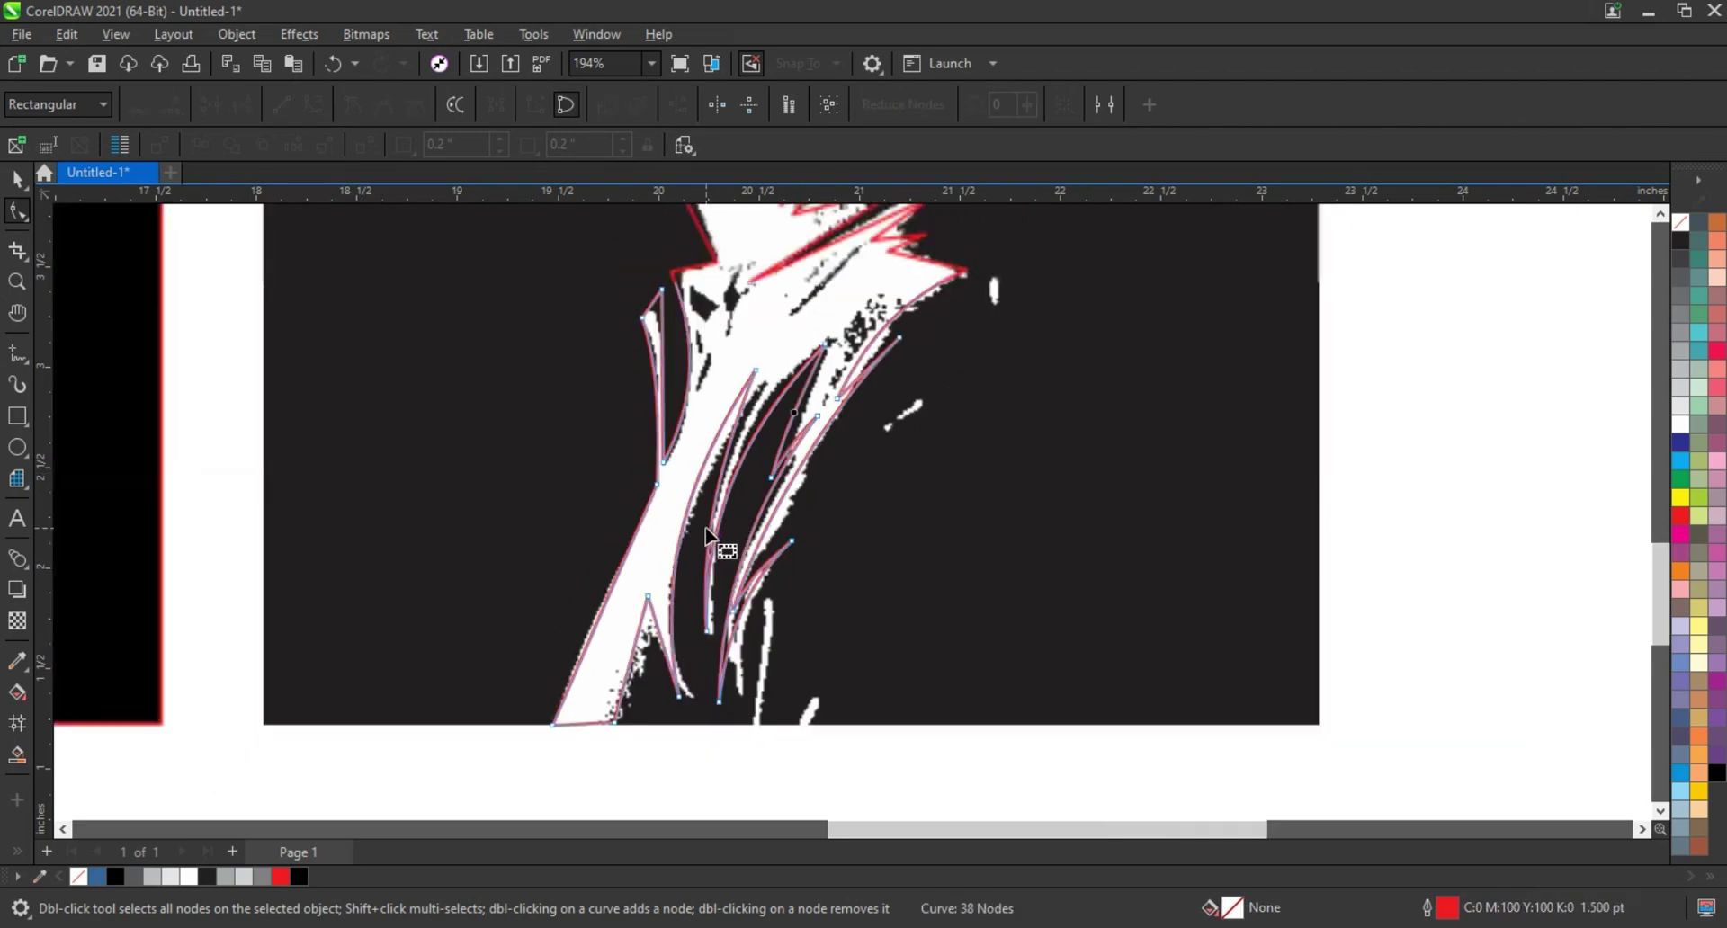
Step: Curve the segments of the spikes along the neck outline's upper back edge
scroll(834, 397, "up", 3)
left_click(1659, 216)
left_click(1660, 218)
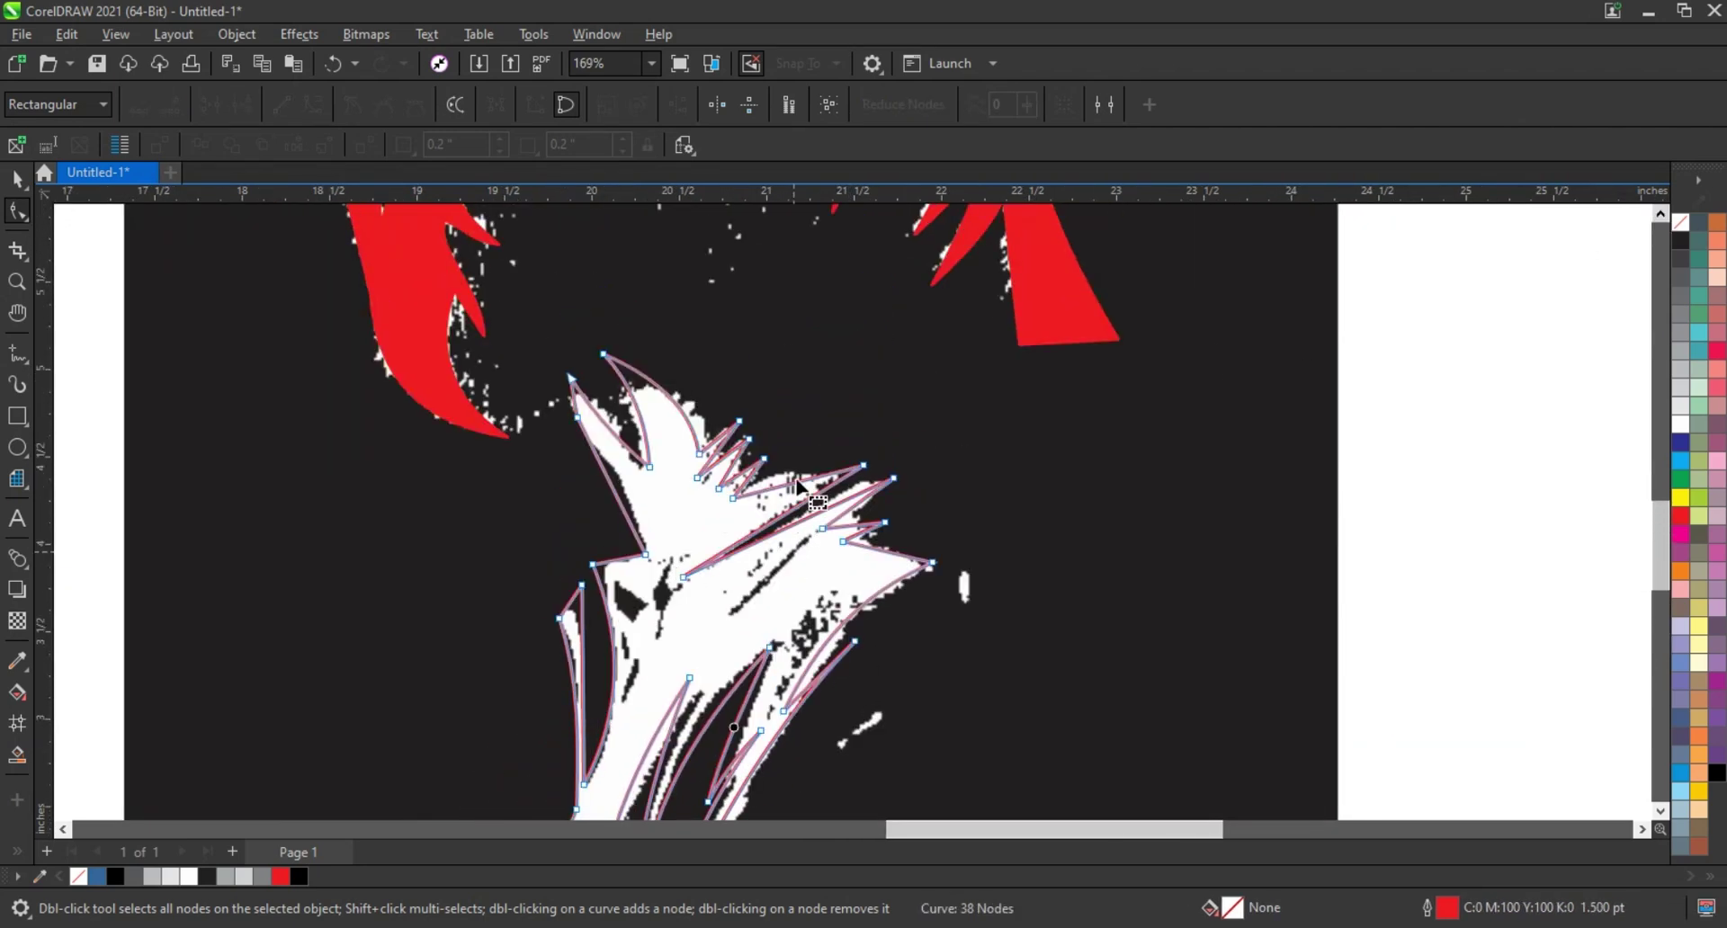
left_click_drag(784, 493, 778, 475)
left_click_drag(875, 550, 875, 543)
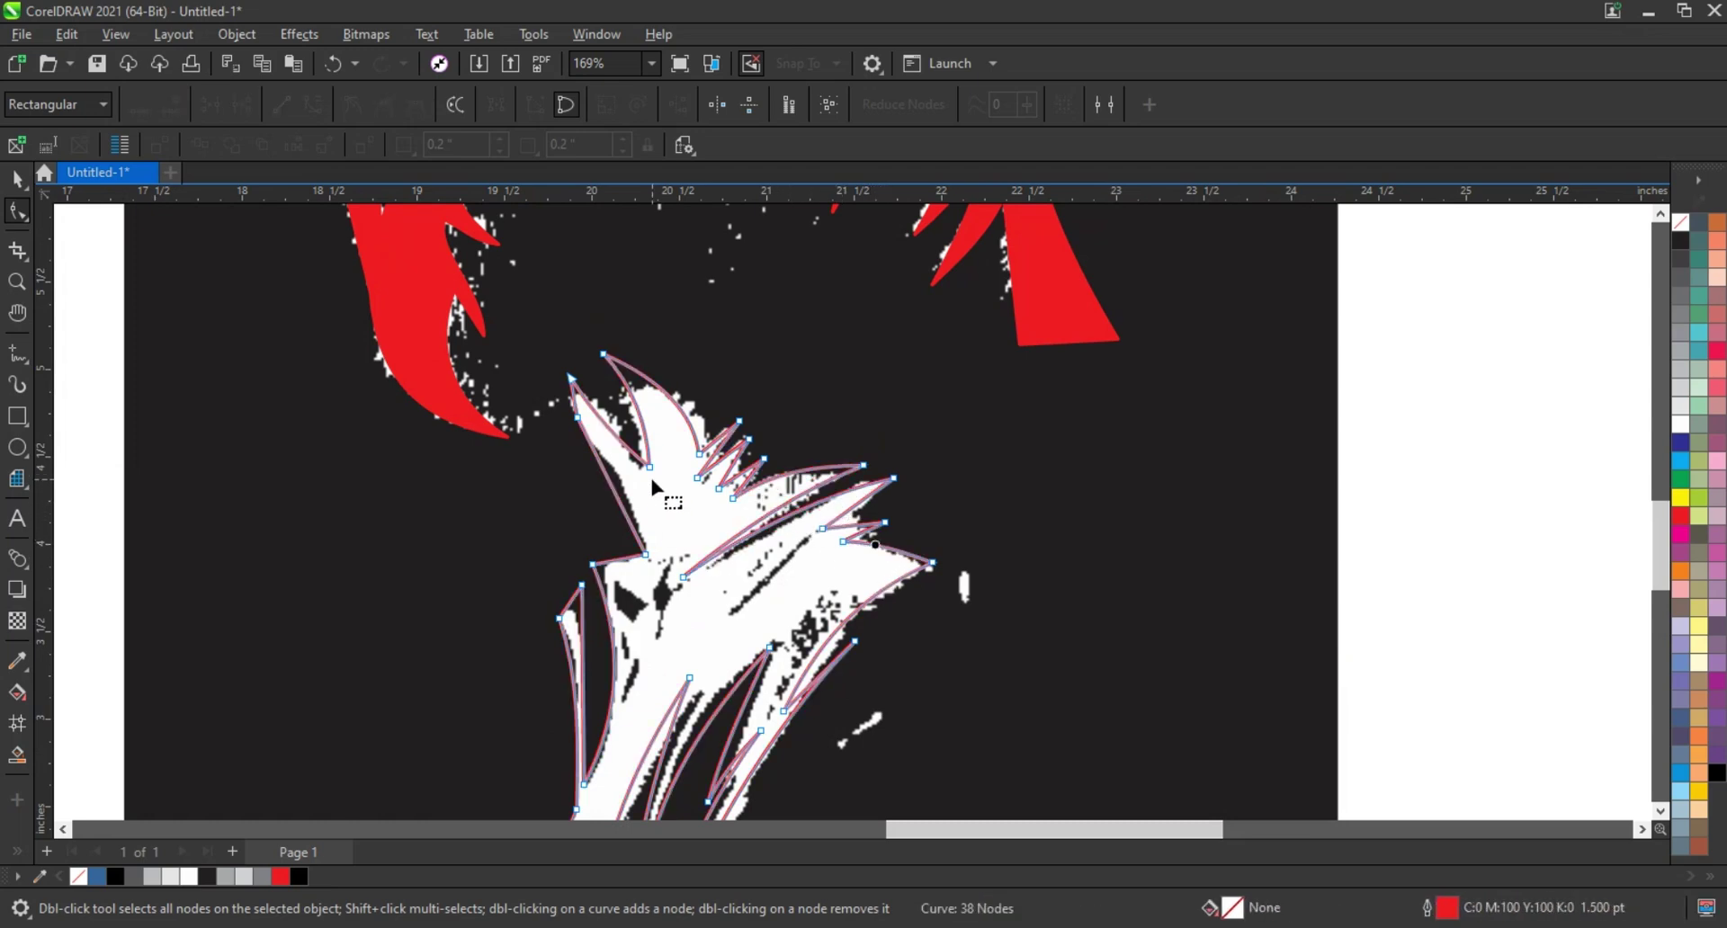
Step: Fill the traced neck shape red and remove its outline
key("space")
scroll(859, 378, "down", 5)
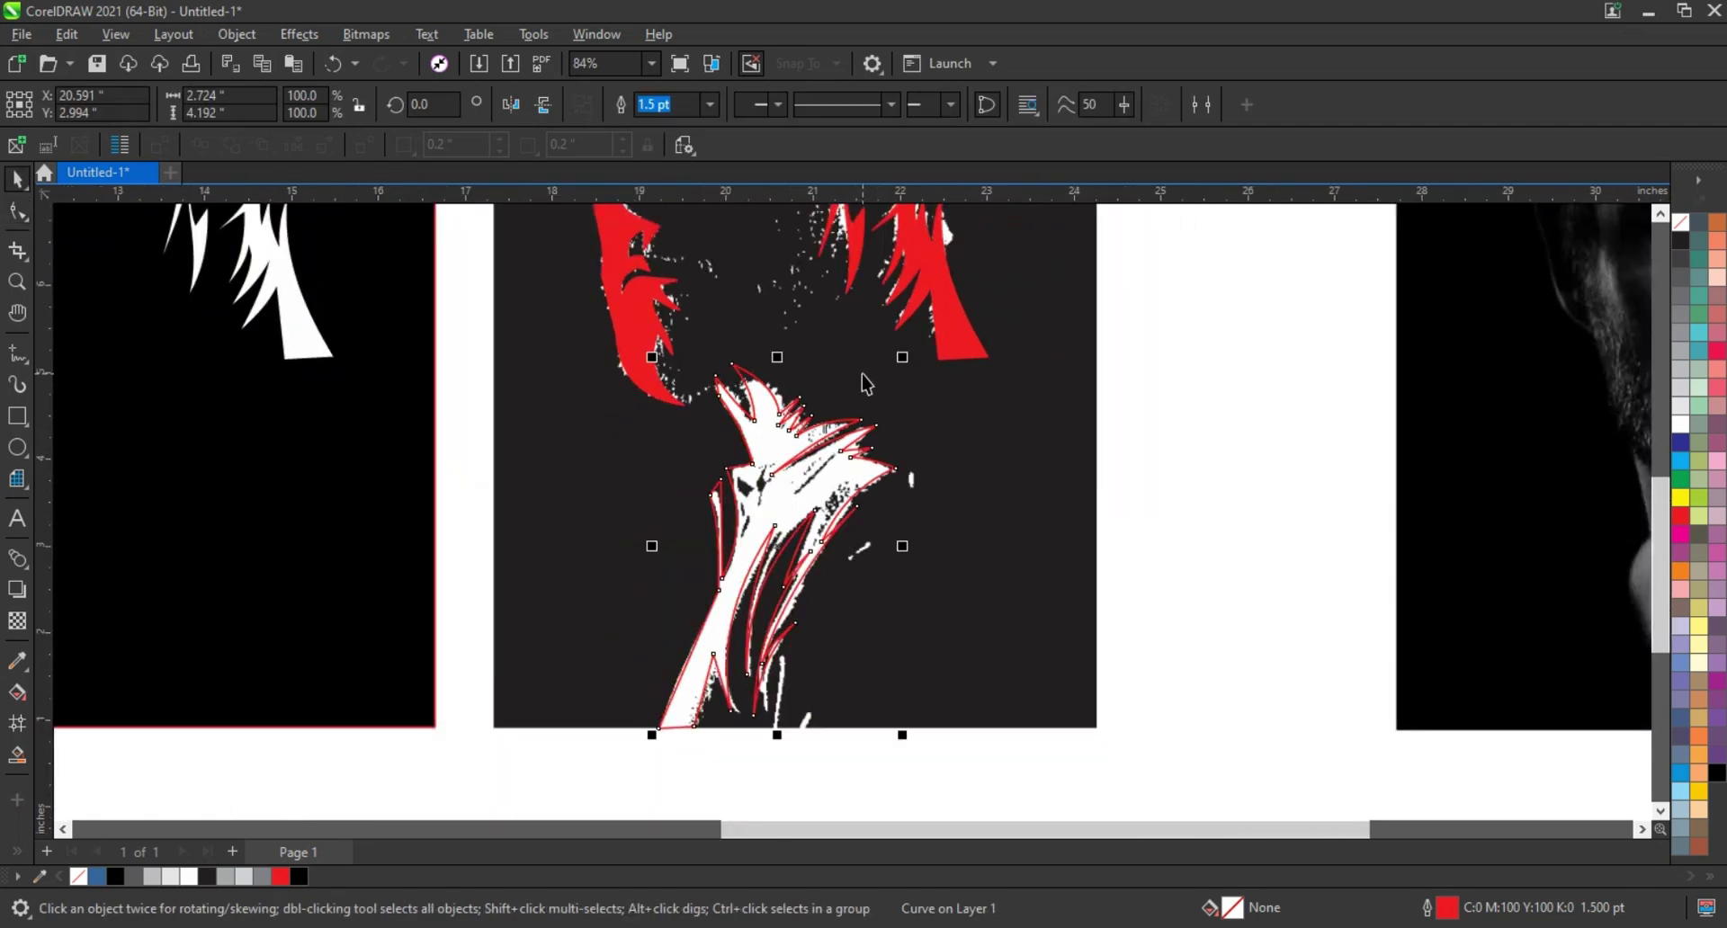
left_click(1680, 517)
right_click(1680, 223)
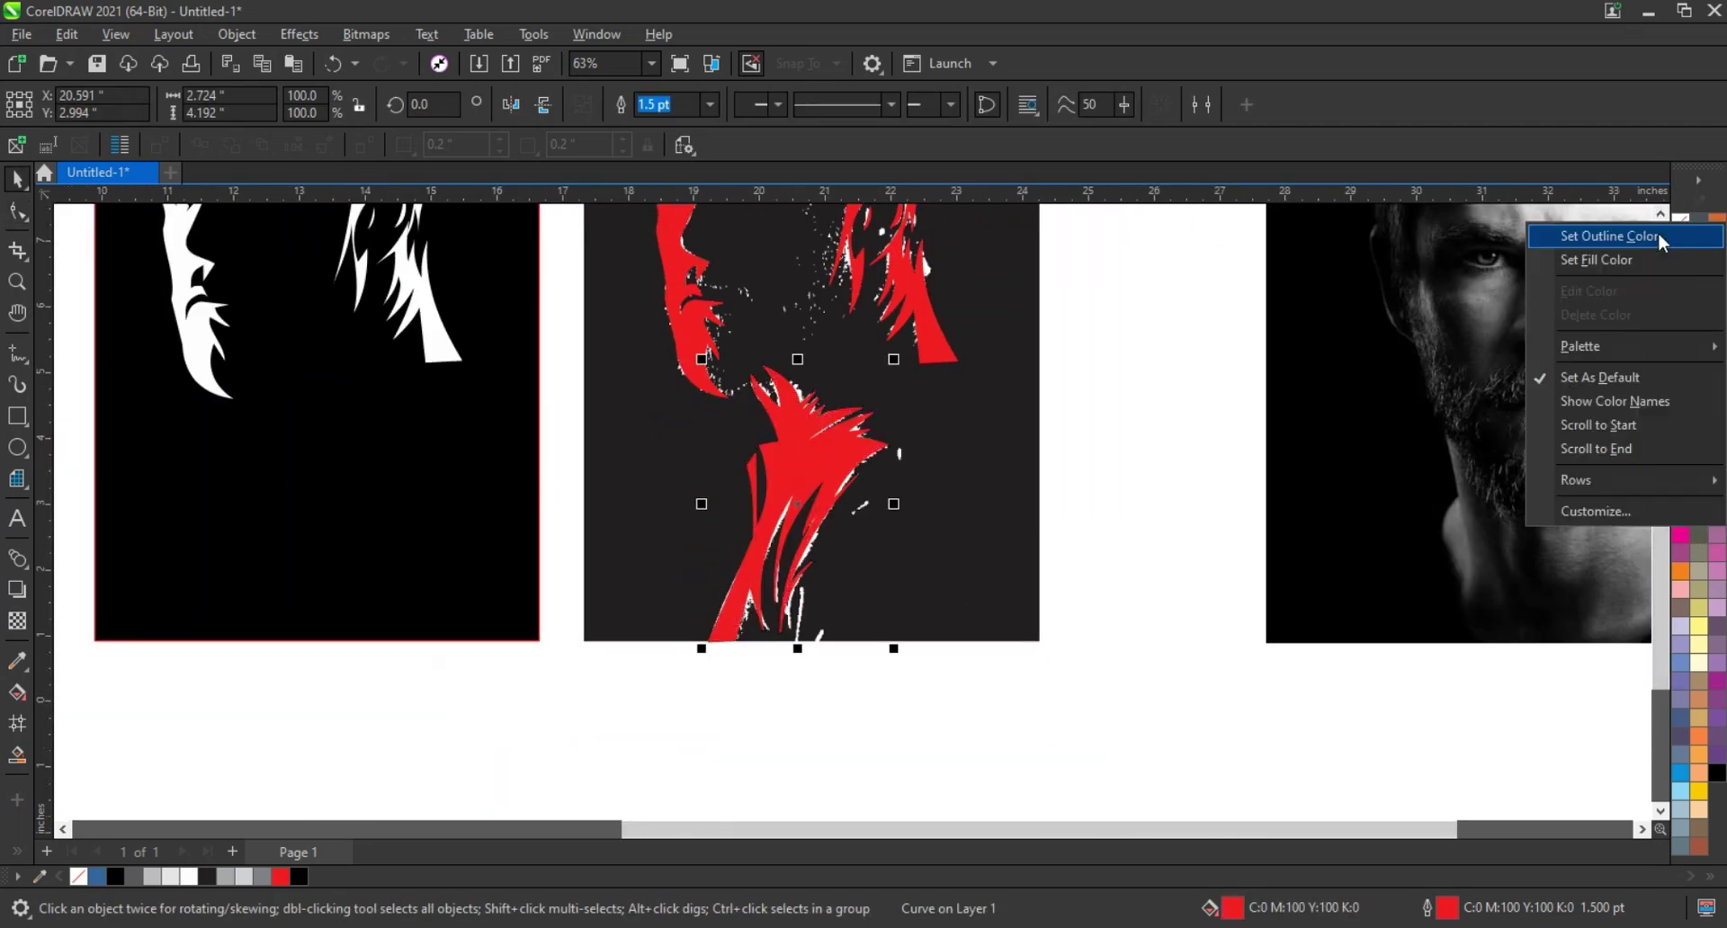
left_click(1659, 242)
Step: Place a copy of the neck shape below the head on the black rectangle and fill it white
scroll(1102, 456, "down", 1)
left_click_drag(859, 505, 416, 504)
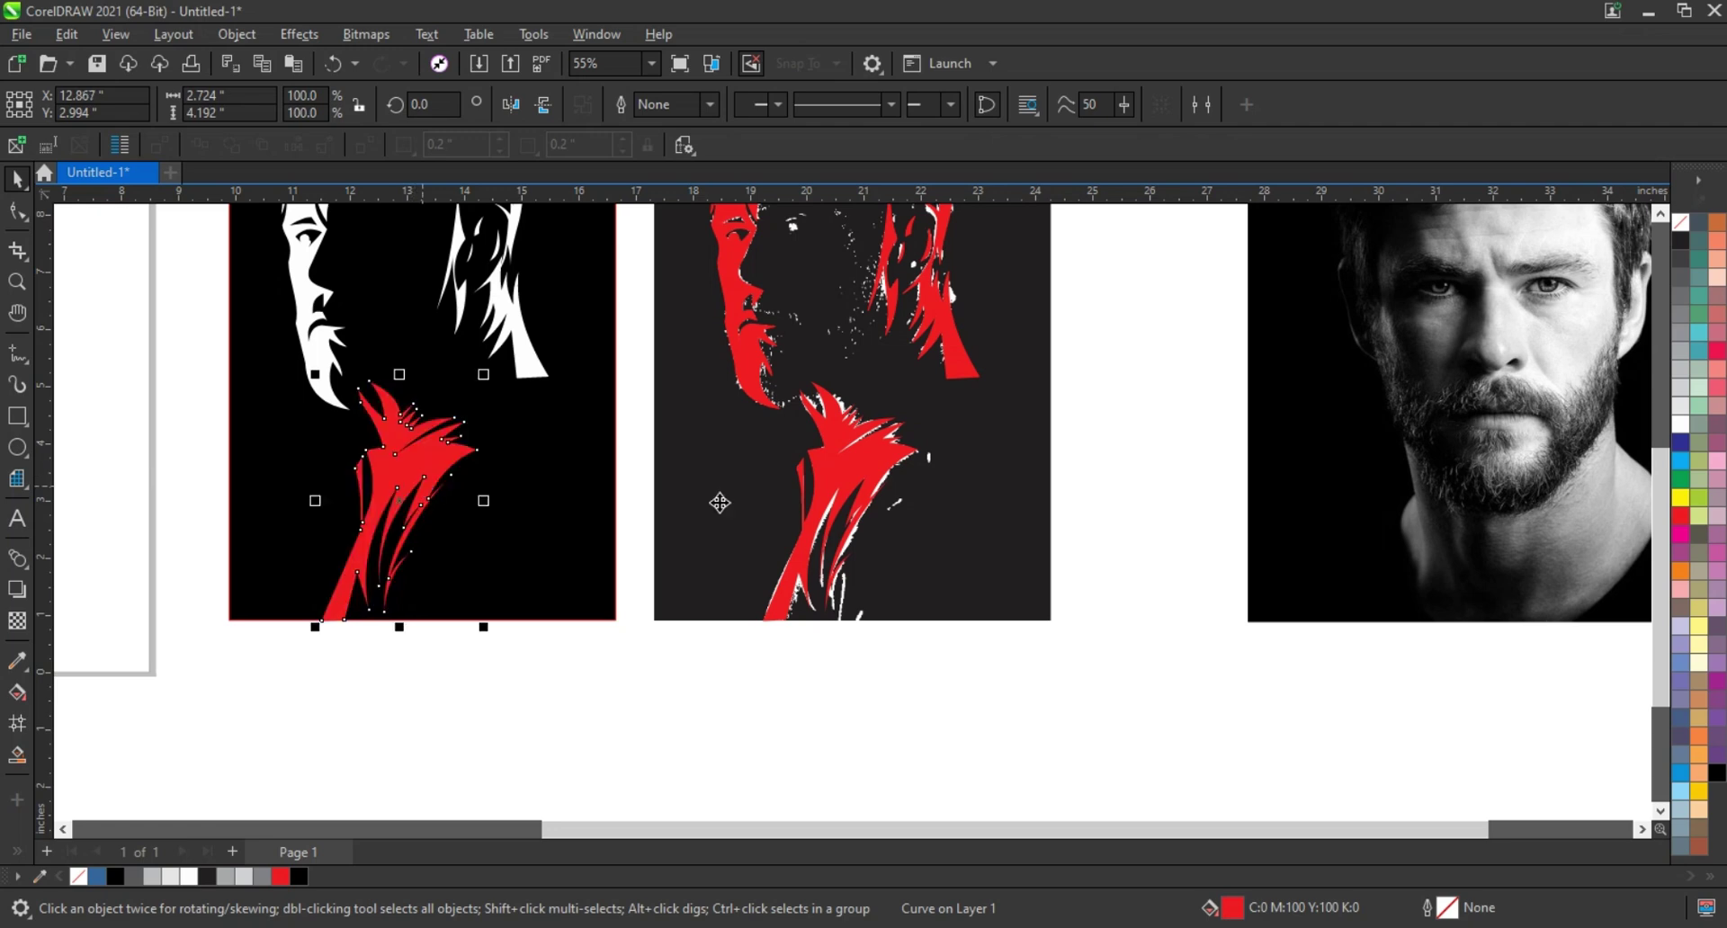
scroll(824, 632, "down", 2)
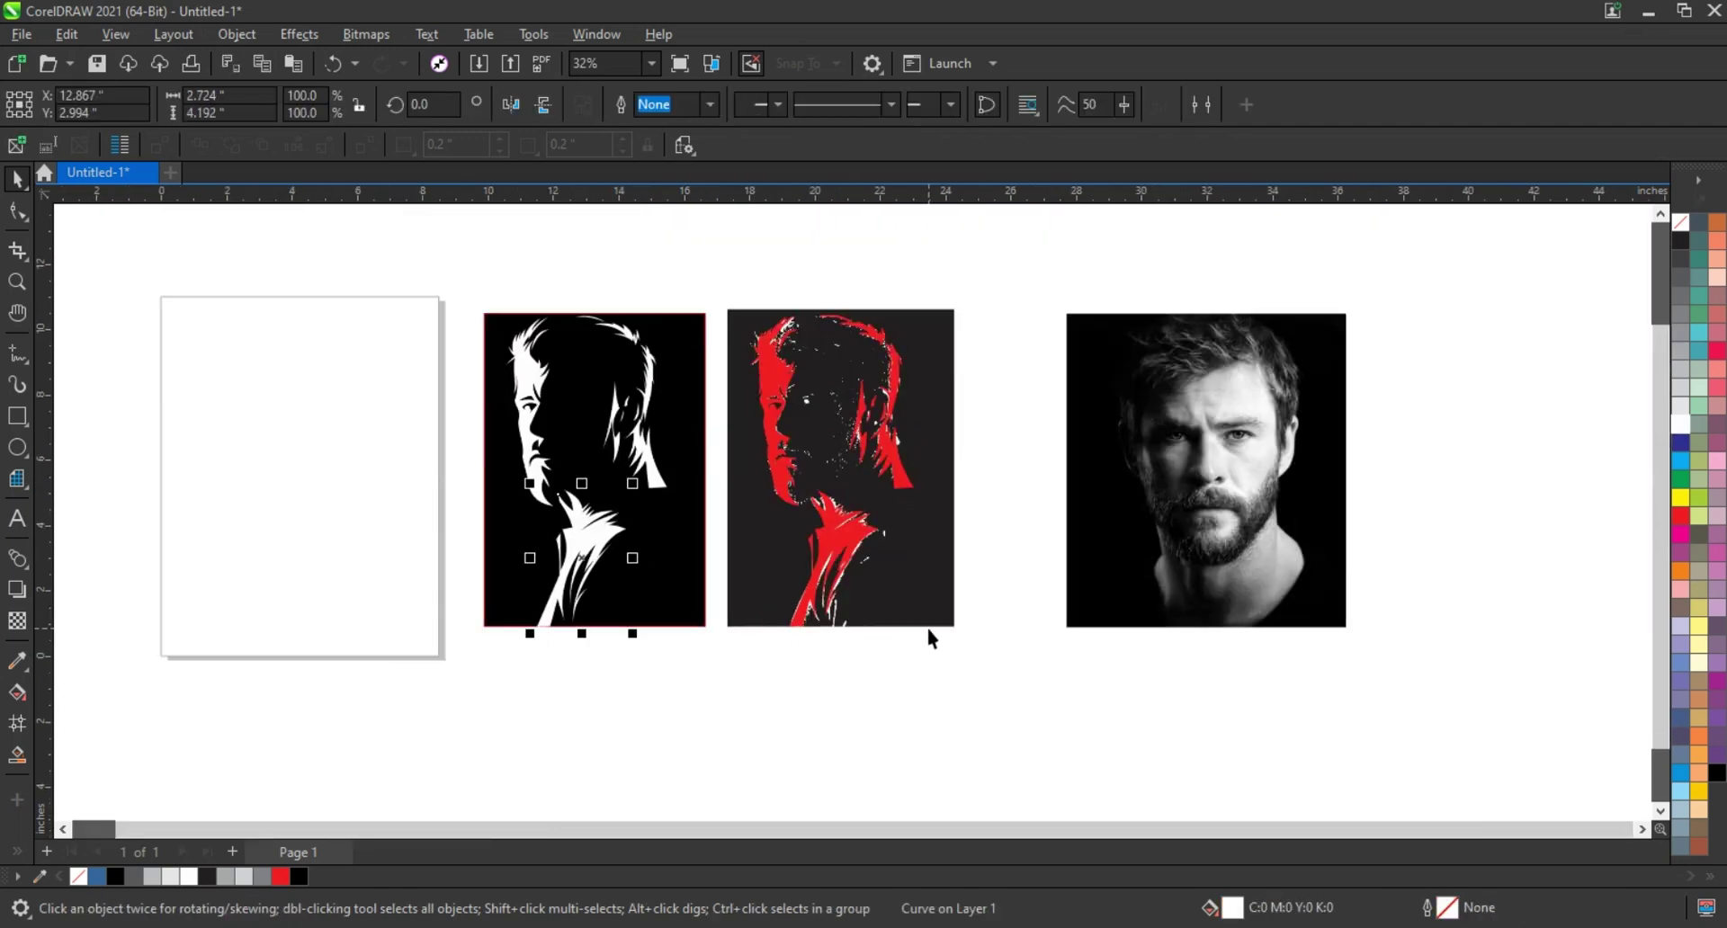
Step: Draw a line about 0.26 inches wide over the fleck just above the shadowed eye and bend it into an arc
key("z")
left_click_drag(984, 641, 985, 642)
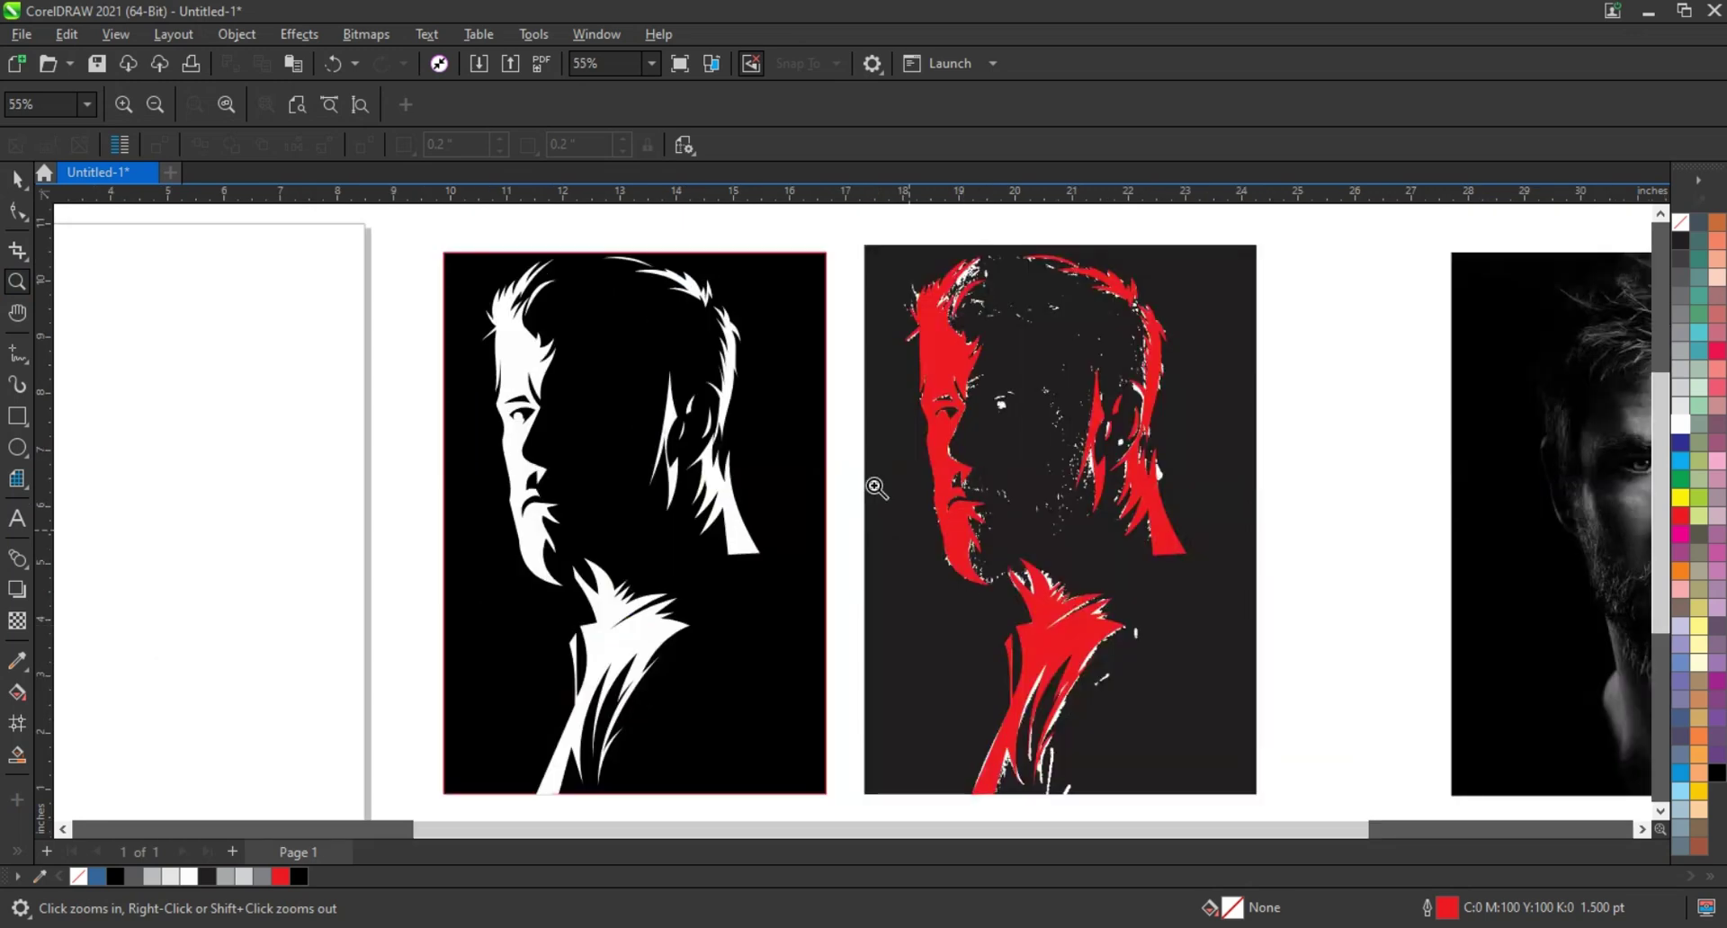
left_click_drag(1273, 484, 1274, 483)
mouse_move(385, 369)
left_mouse_down()
mouse_move(843, 588)
mouse_move(919, 600)
left_mouse_up()
left_click(17, 353)
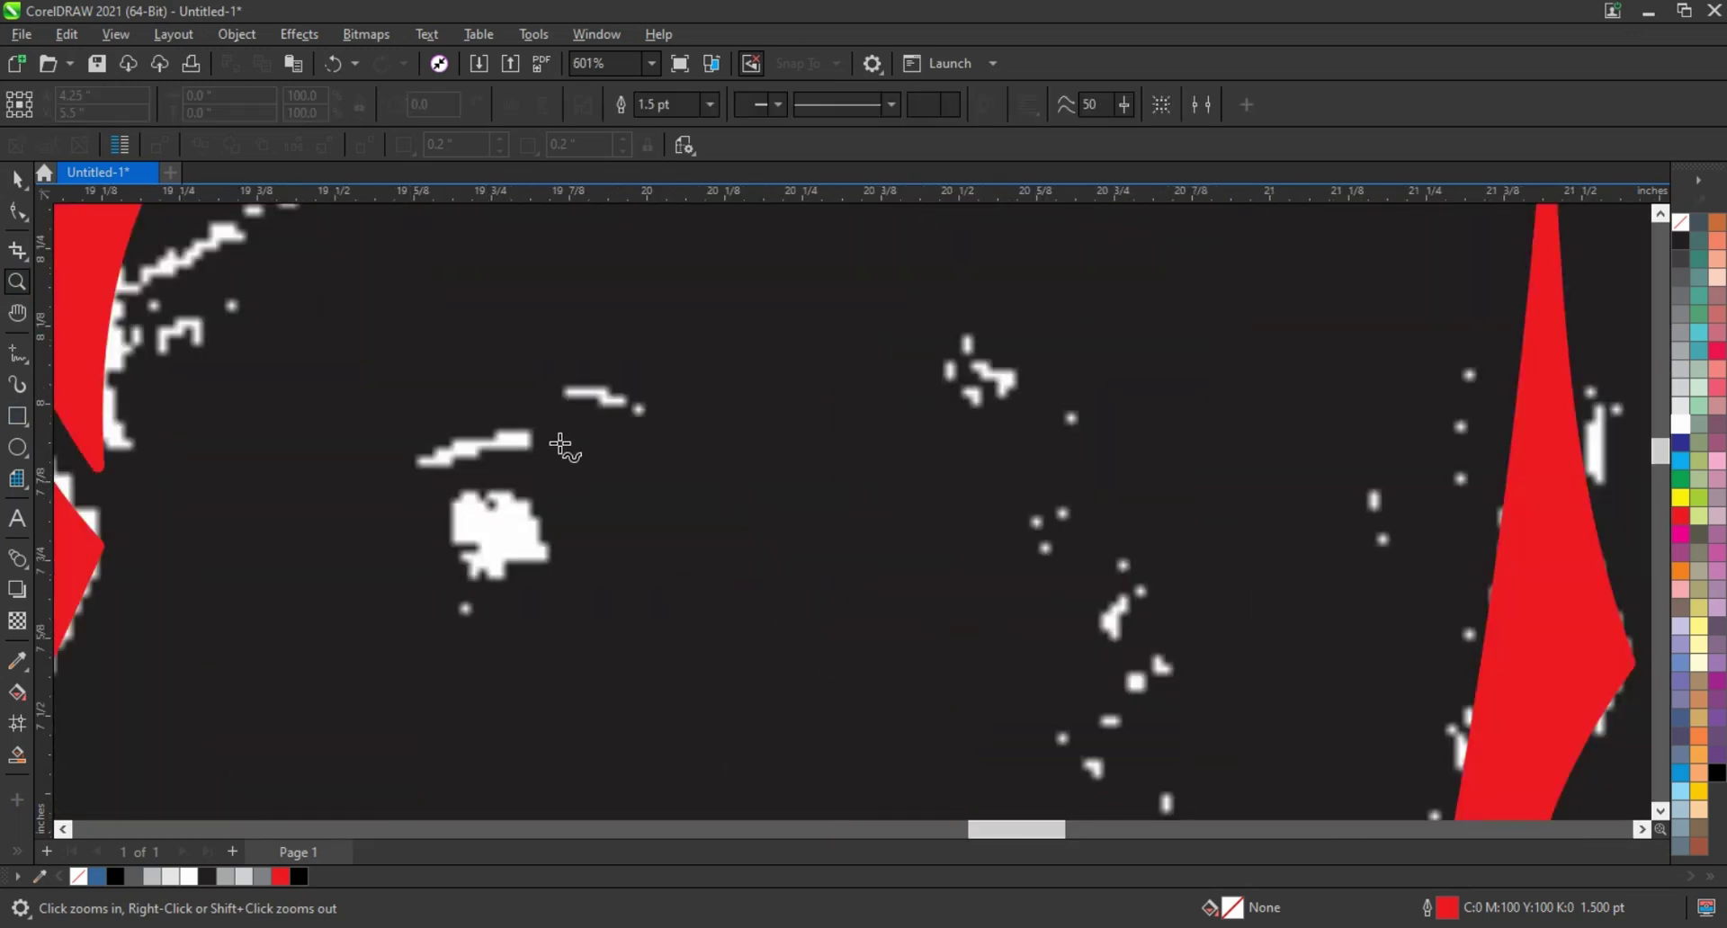
left_click(559, 444)
left_click(397, 470)
left_click(17, 216)
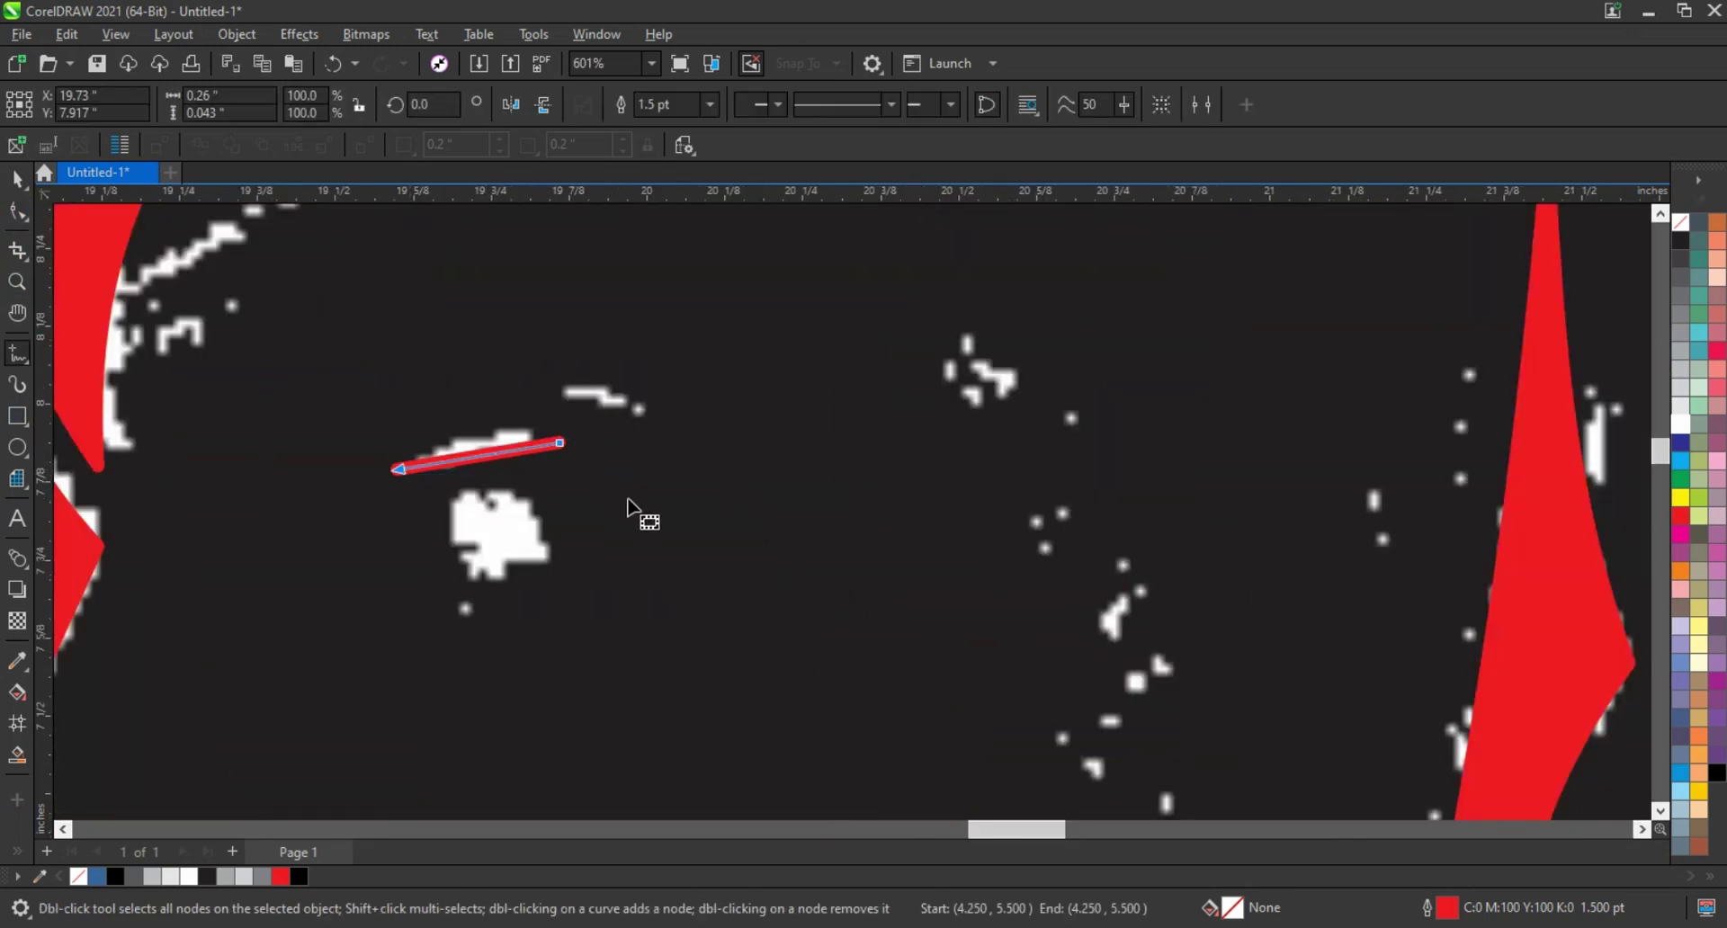
left_click_drag(494, 454, 687, 445)
Step: Copy the arc onto the neighbouring eyebrow fleck, scaled to 81% and rotated to about 332 degrees
key("space")
right_click(648, 409)
left_click(648, 409)
mouse_move(691, 420)
left_mouse_down()
mouse_move(658, 418)
mouse_move(679, 435)
left_mouse_up()
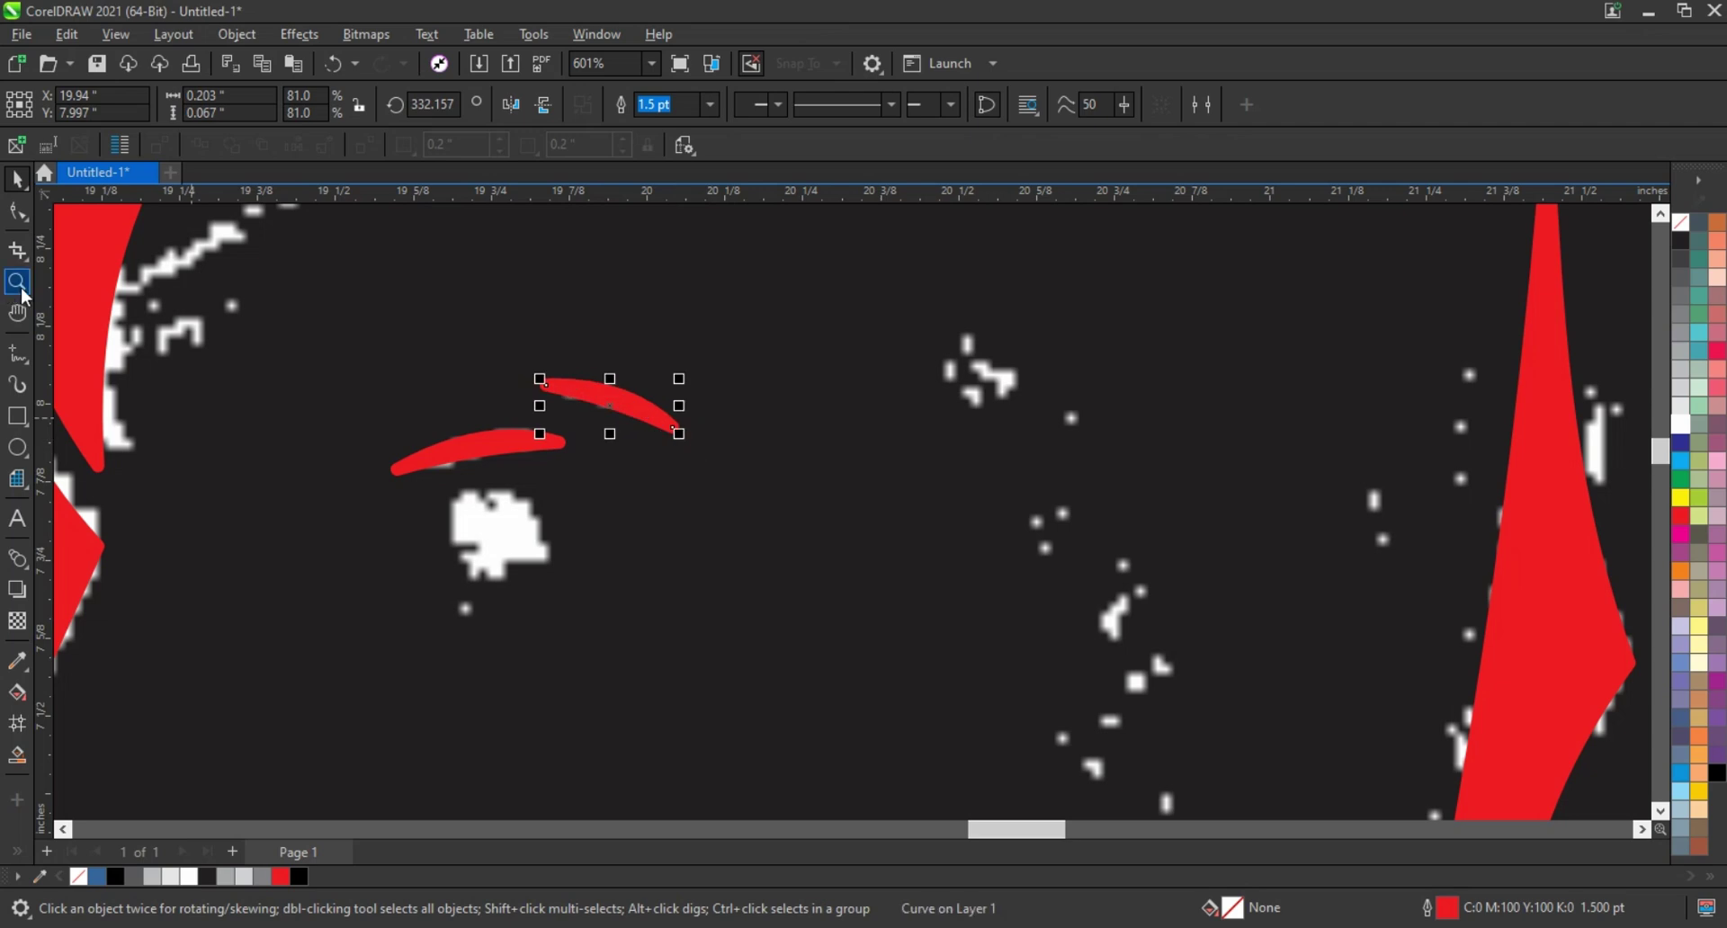
Step: Trace the shadowed eye's highlight with straight segments, including a small notch in its front edge, and close the outline
left_click(18, 283)
left_click_drag(387, 421, 750, 661)
left_click(17, 353)
left_click(538, 390)
left_click(559, 529)
left_click(619, 535)
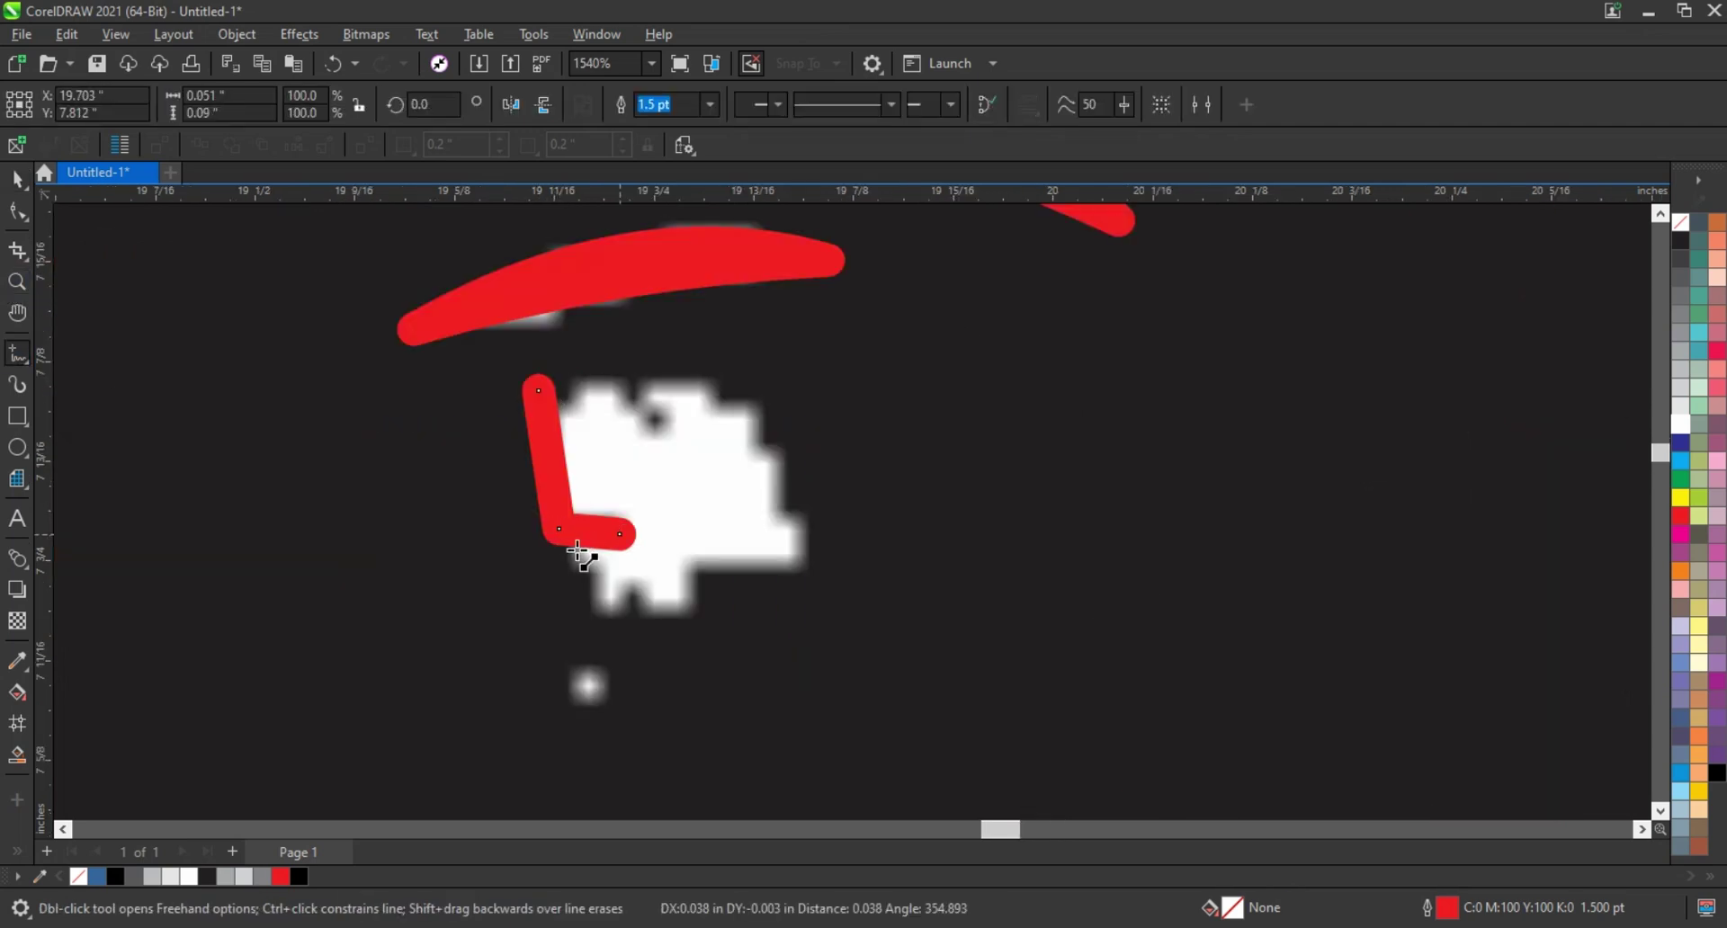
left_click(570, 549)
left_click(584, 610)
left_click(848, 566)
left_click(538, 390)
key("F10")
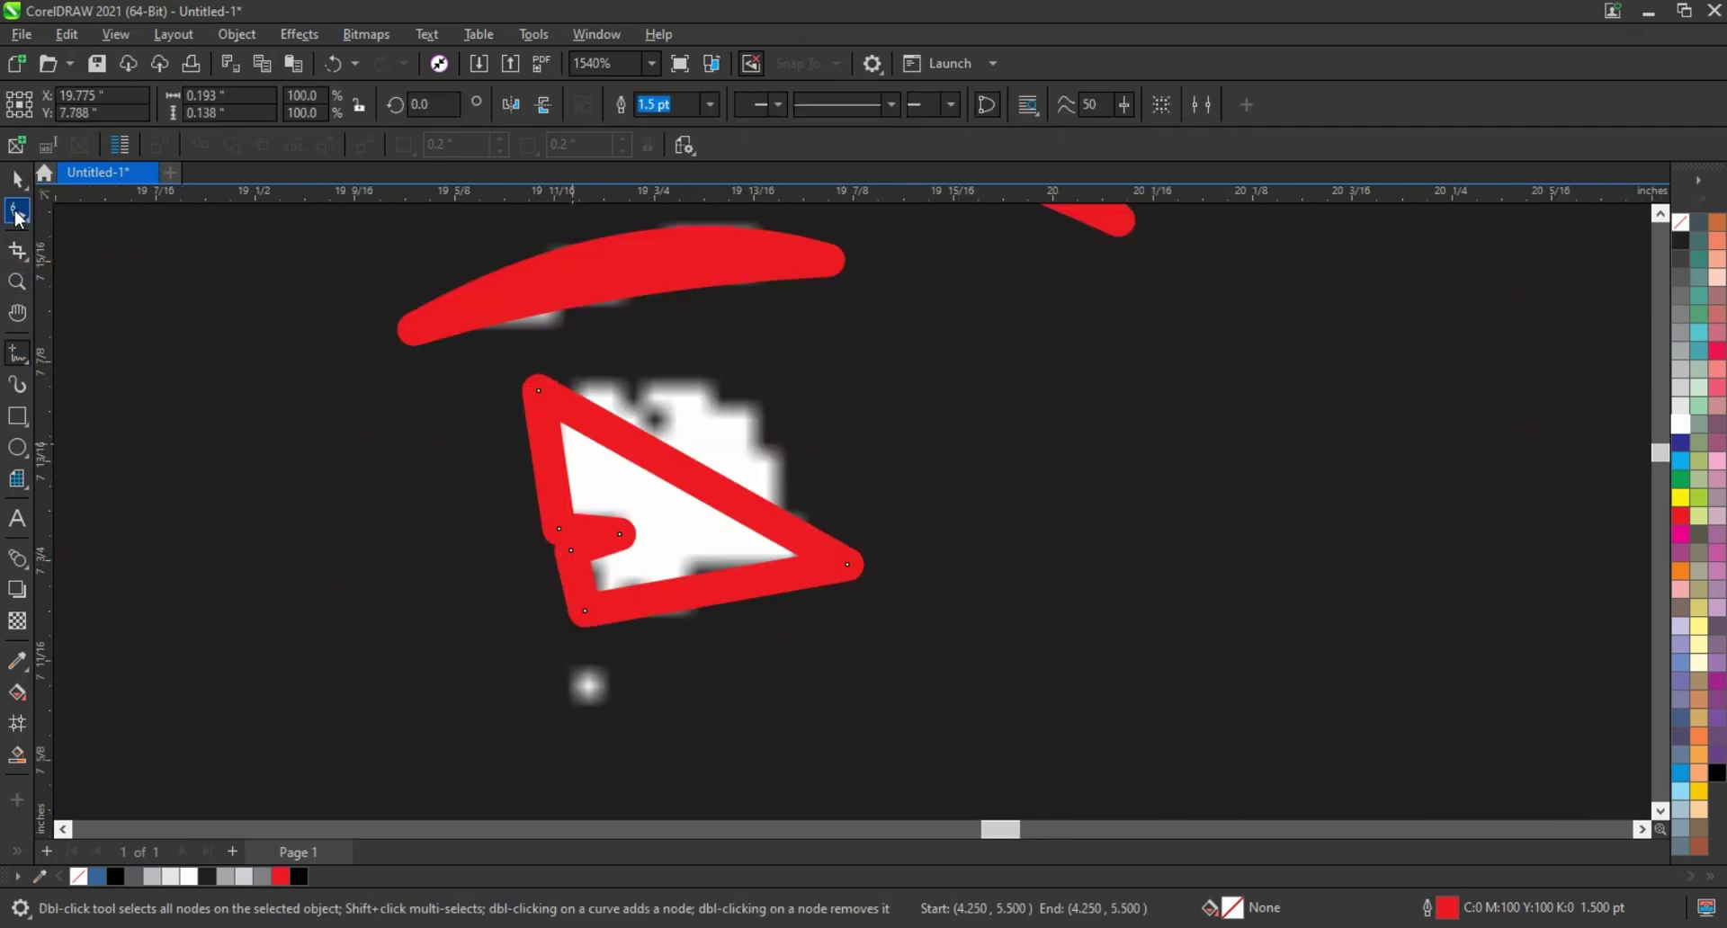
Step: Convert the eye outline's segments to curves and bend its upper edge, notch and lower edge to fit the highlight
left_click_drag(691, 475, 709, 424)
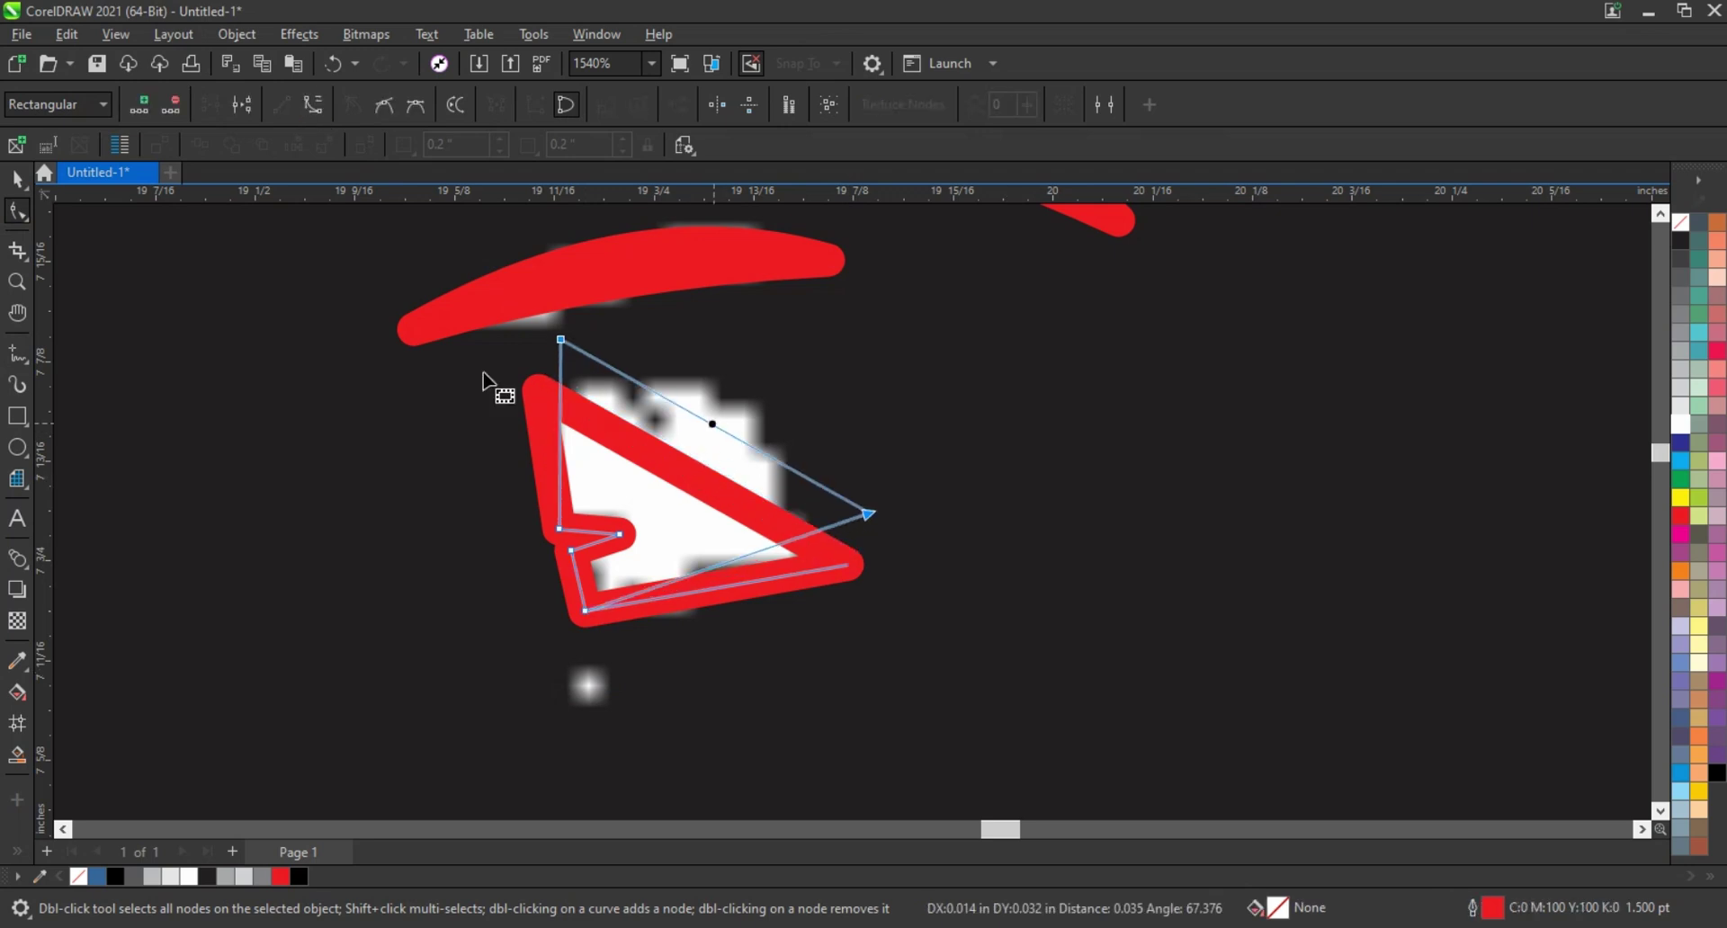
key("ctrl+z")
left_click_drag(485, 370, 877, 640)
left_click(313, 105)
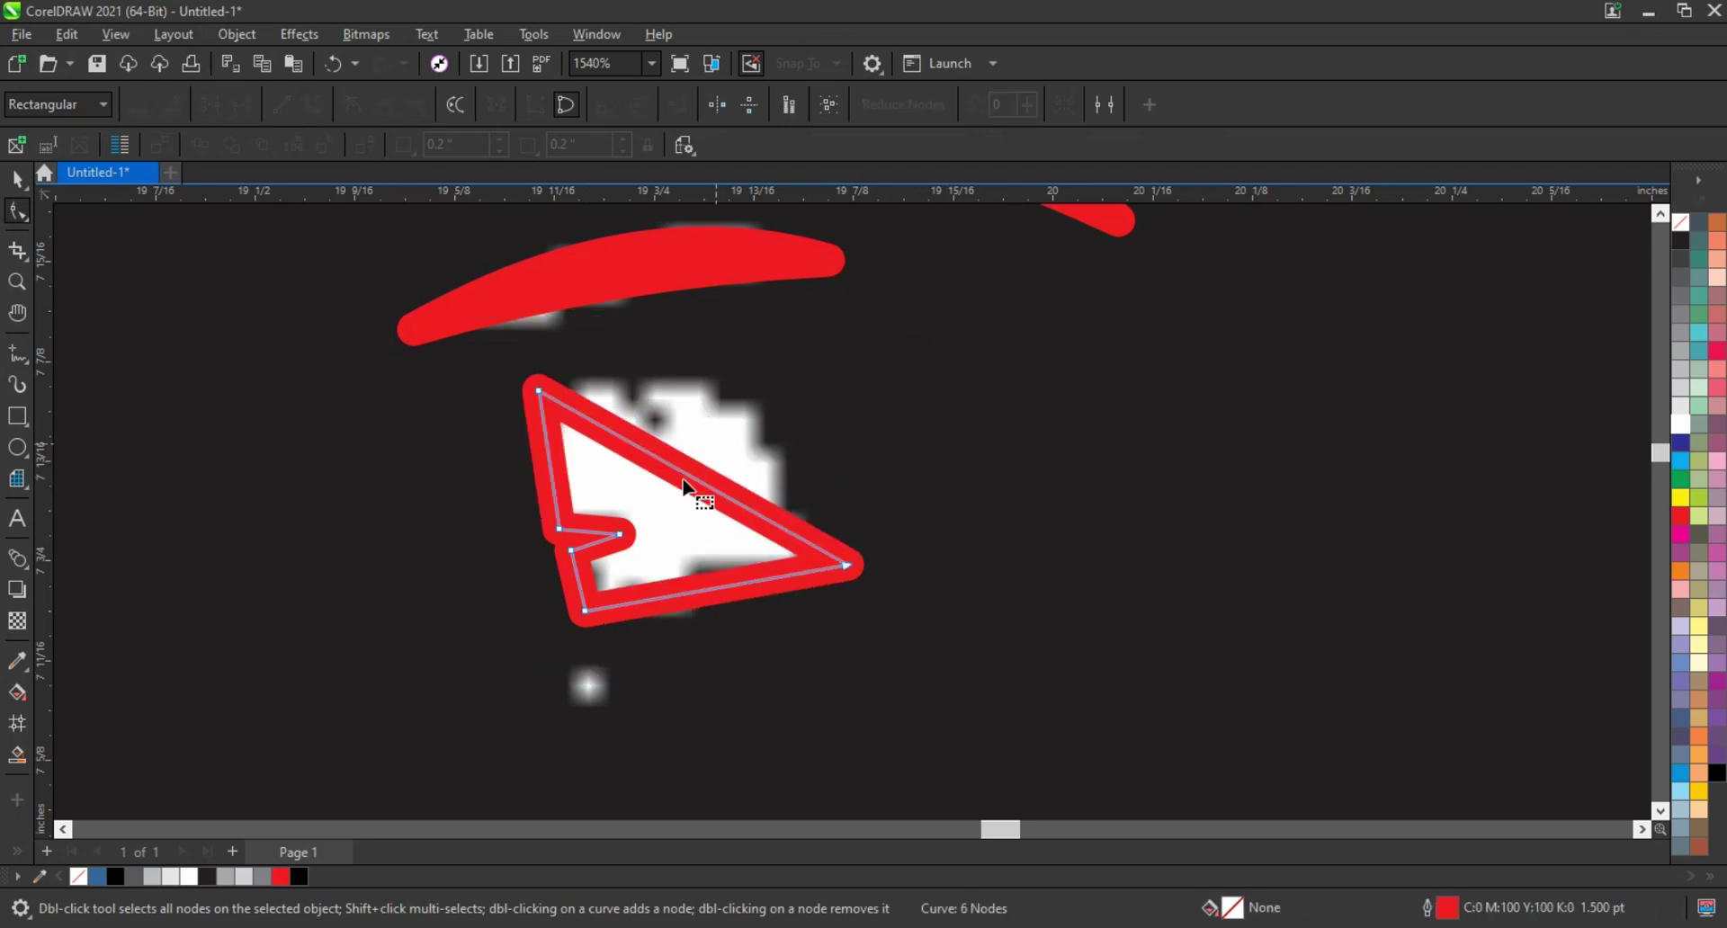
left_click_drag(688, 486, 714, 416)
left_click_drag(594, 547, 593, 551)
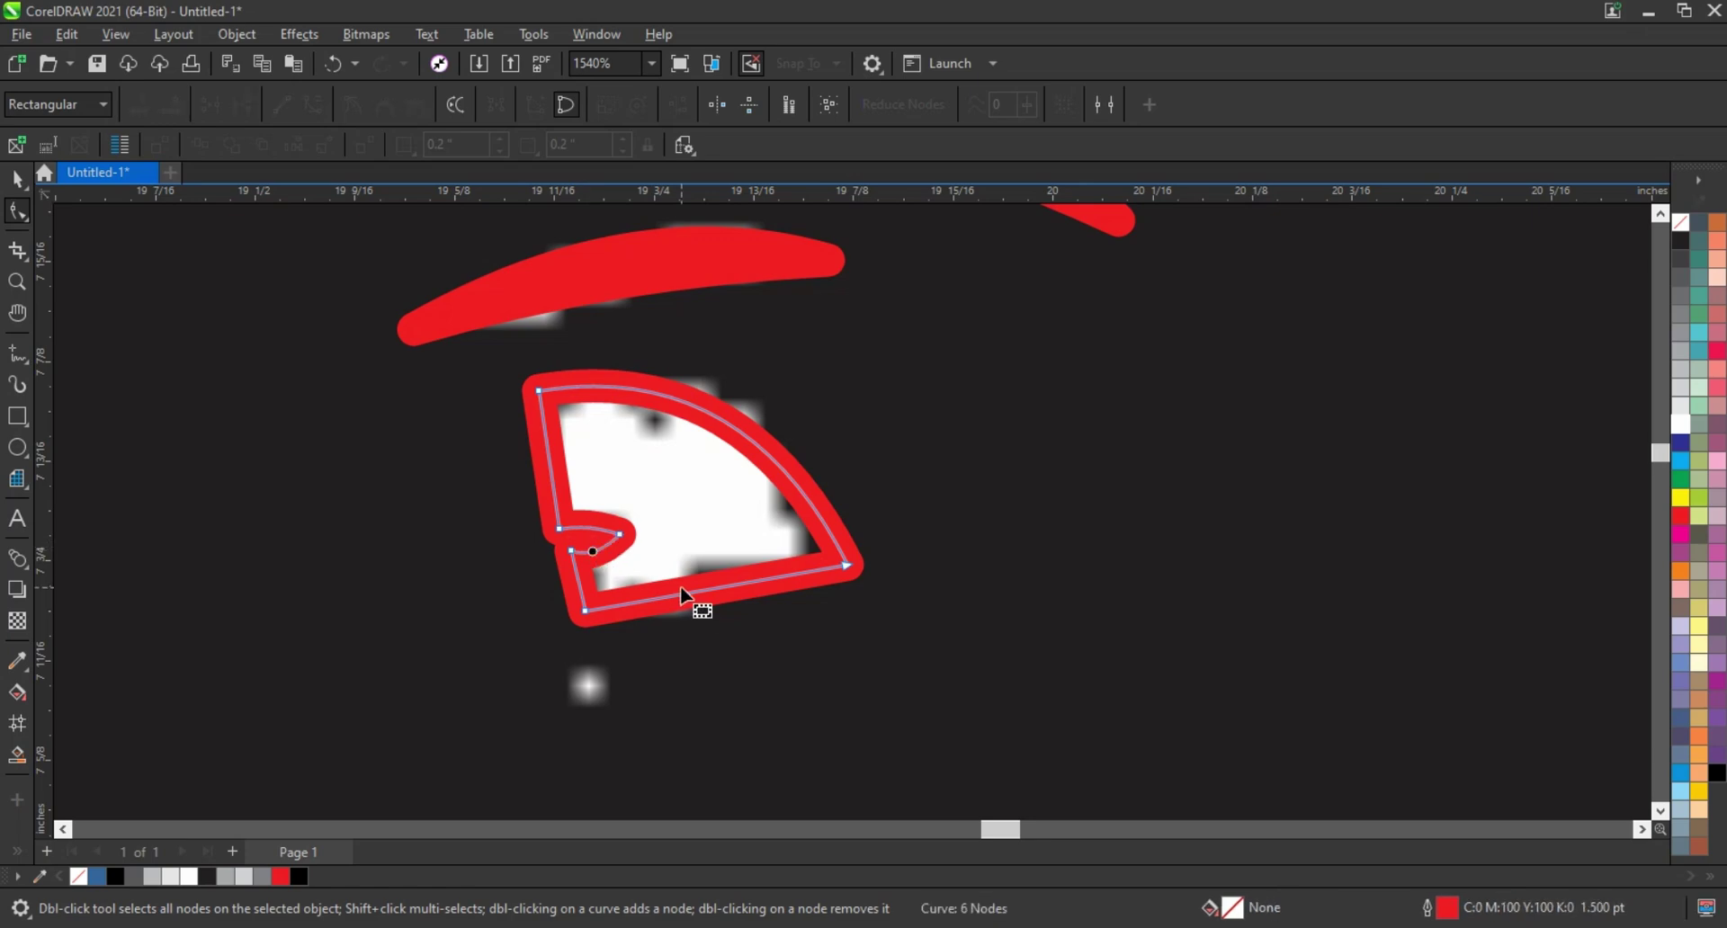
left_click_drag(688, 598, 685, 620)
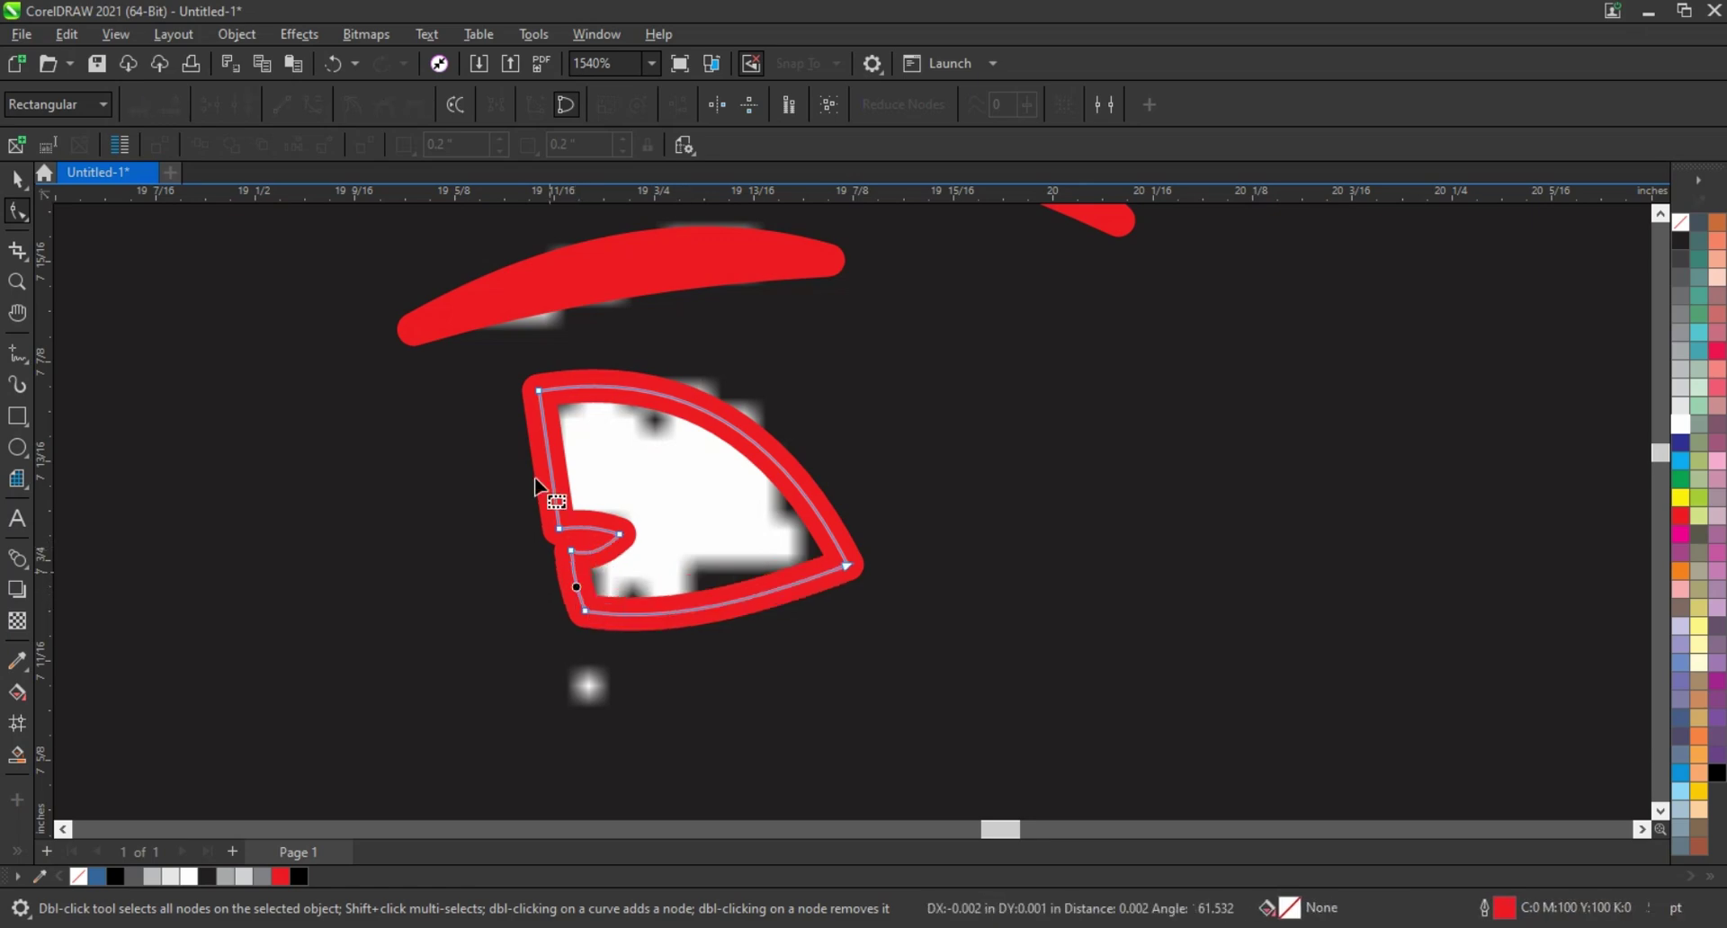
Step: Fill the eye shape and its two arcs white and remove their outlines
scroll(543, 473, "down", 10)
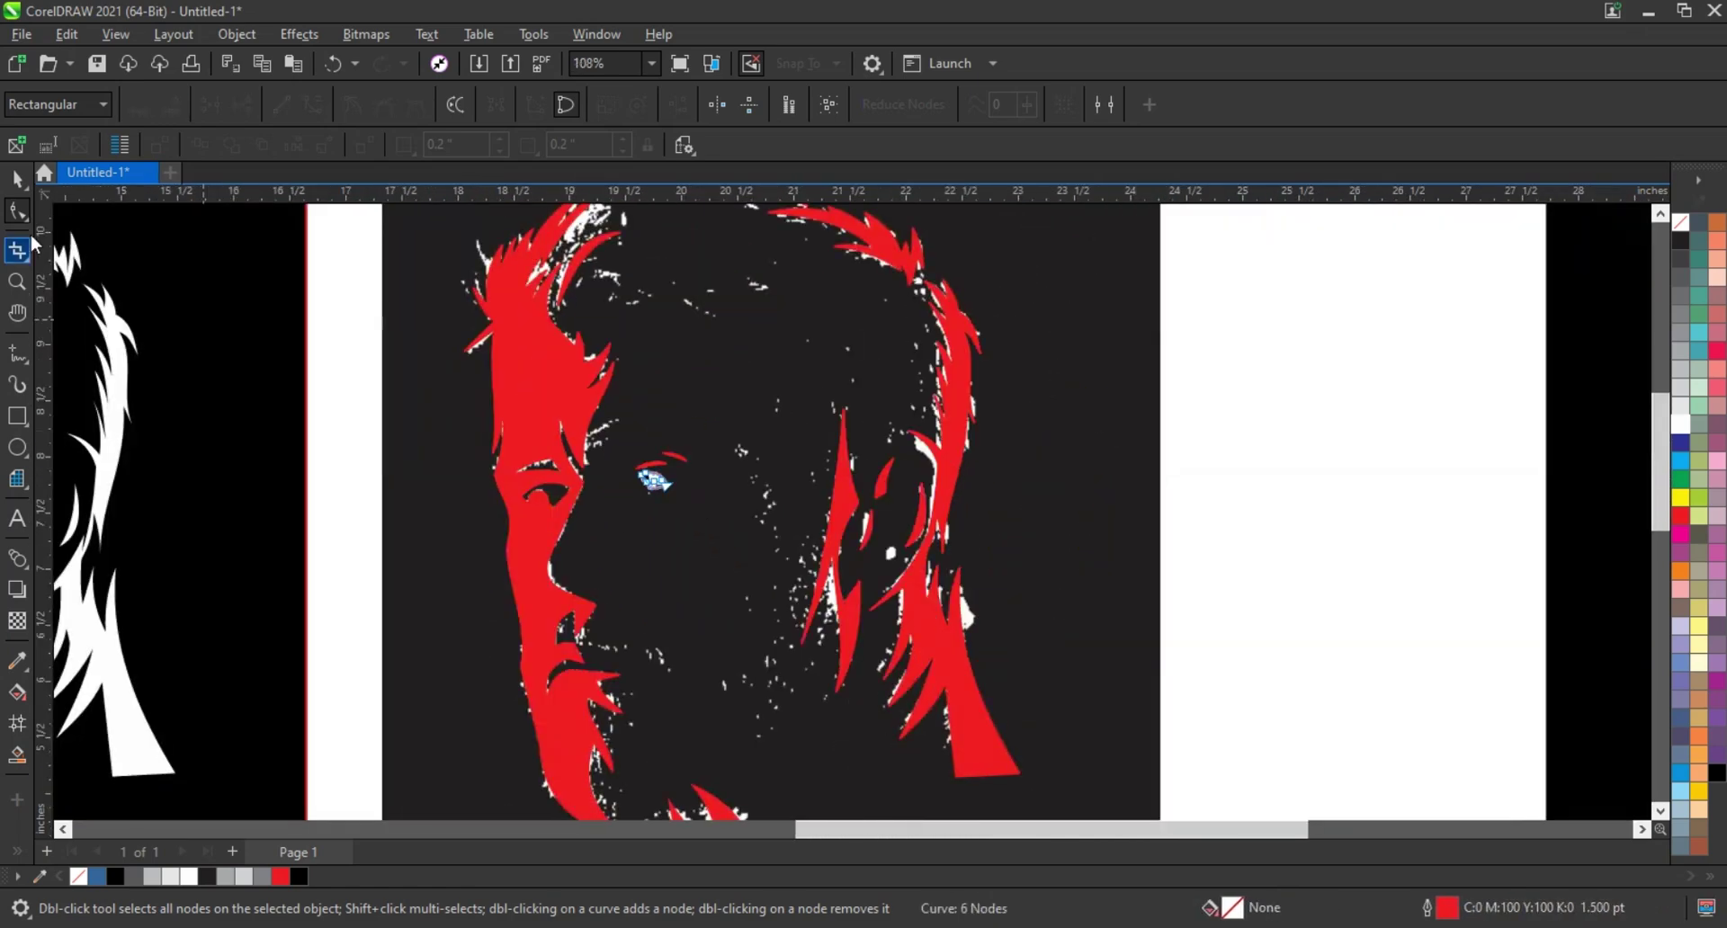
left_click_drag(386, 333, 698, 548)
key("ctrl+z")
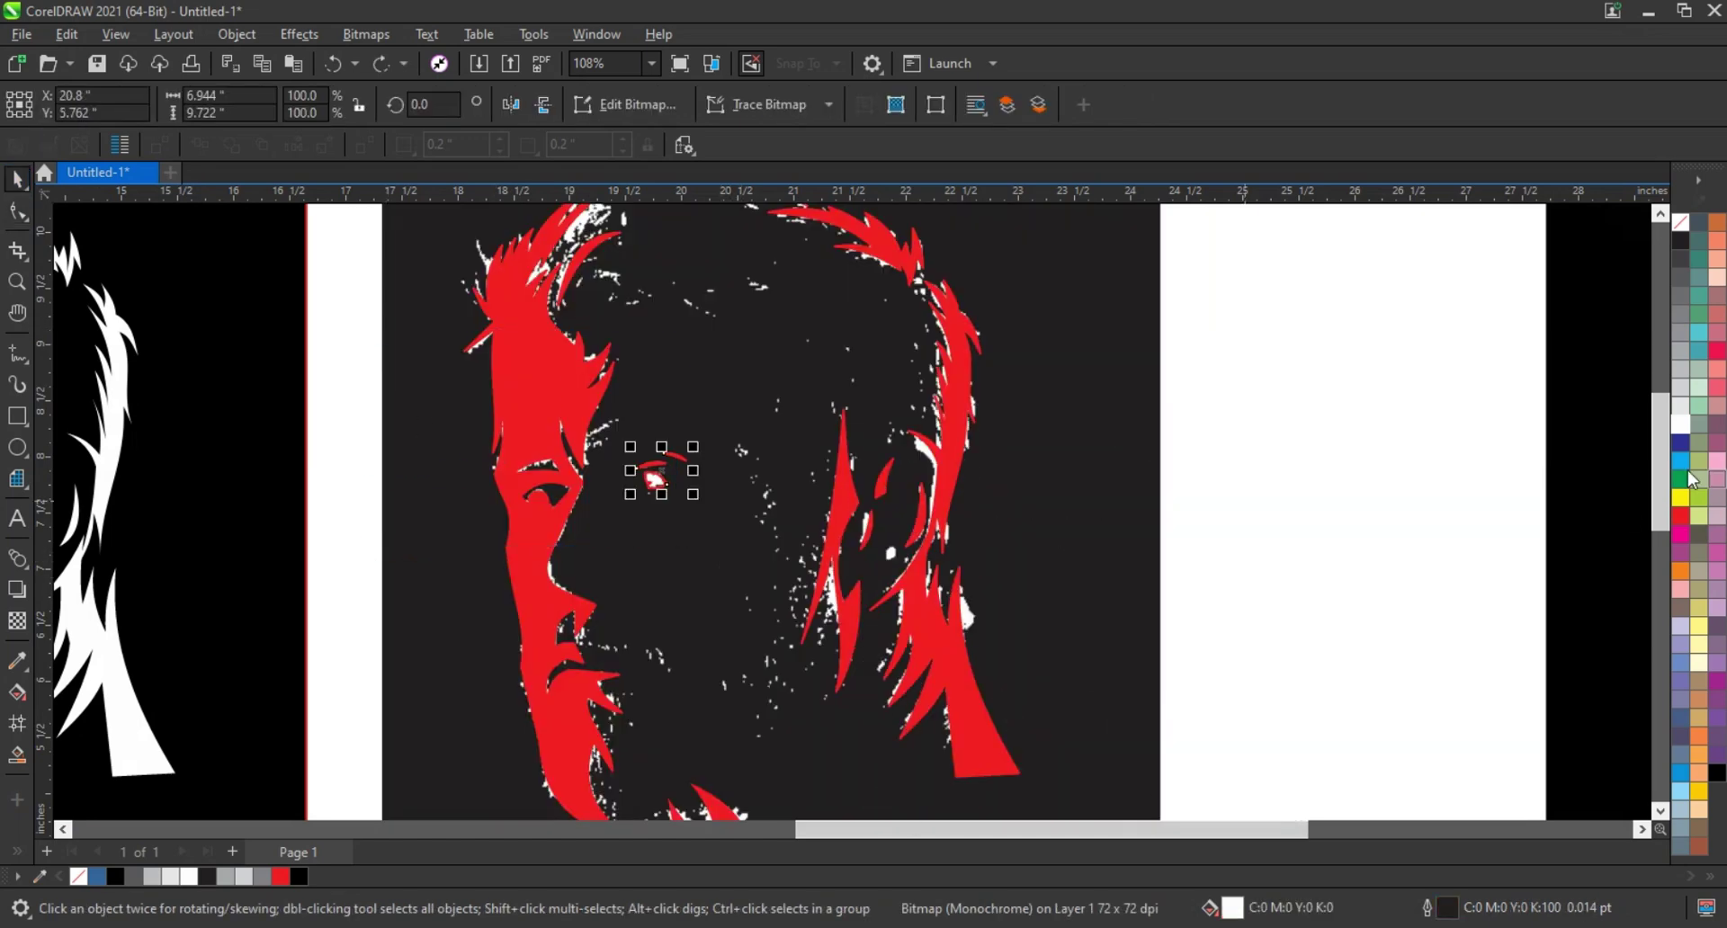
left_click(1679, 423)
right_click(1673, 230)
left_click(1654, 238)
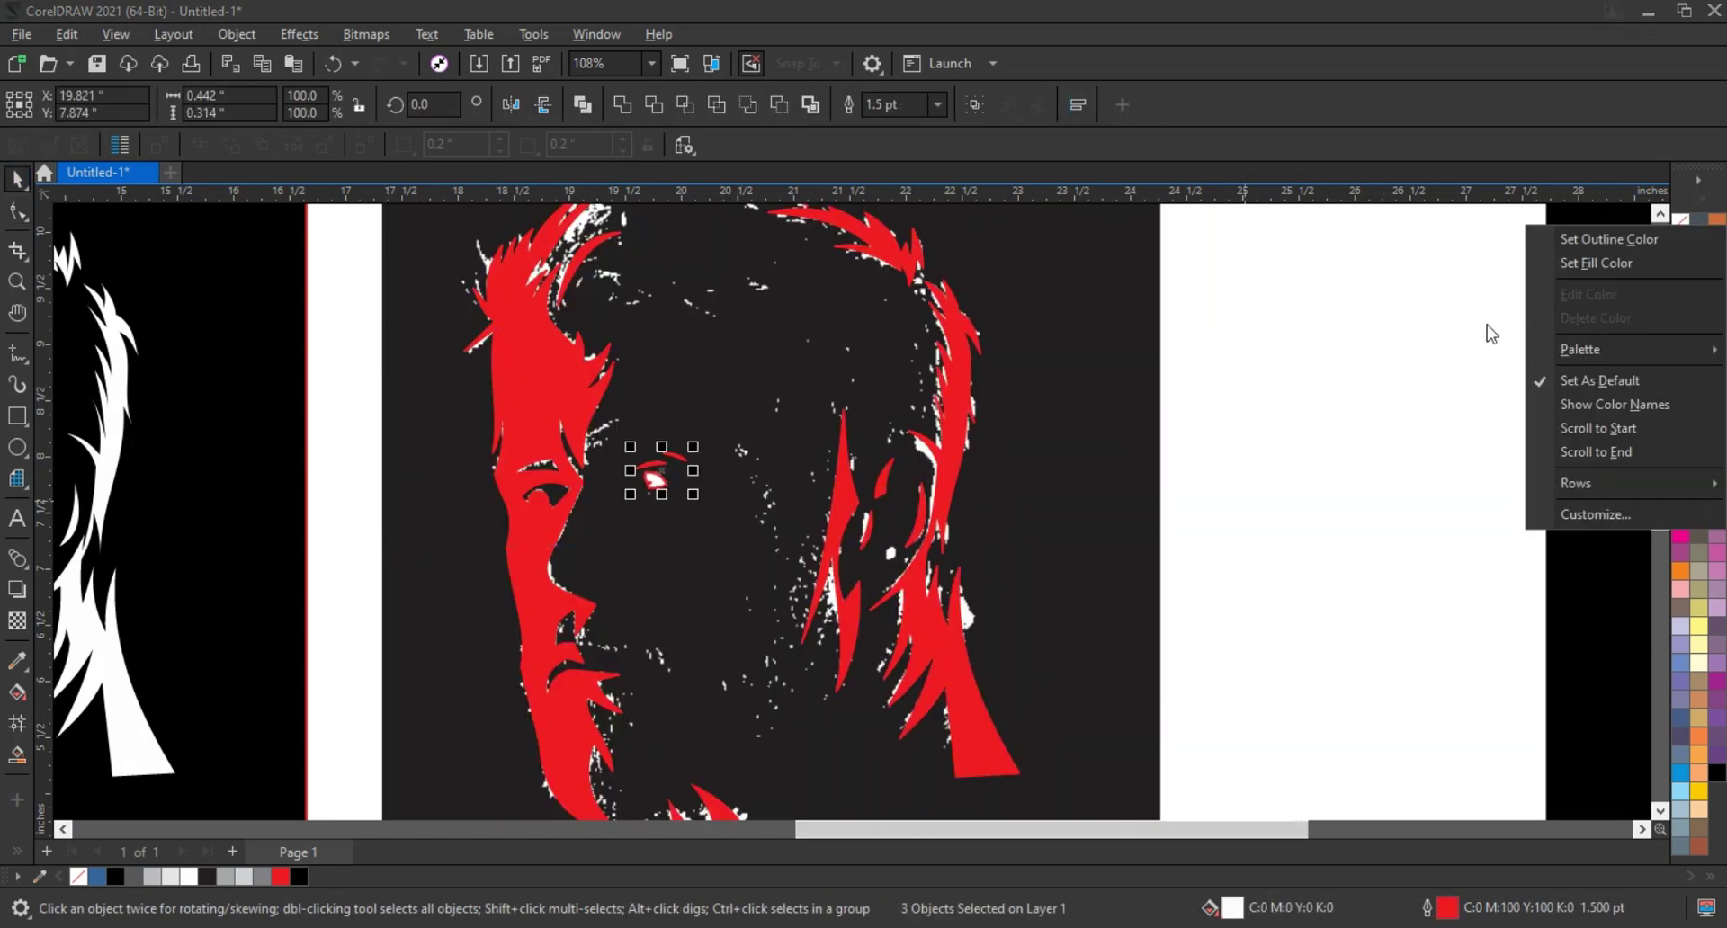
Step: Place the eye shape and its two arcs at the shadowed eye's position on the black rectangle
scroll(1330, 380, "down", 3)
left_click_drag(848, 796, 752, 806)
key("shift+F2")
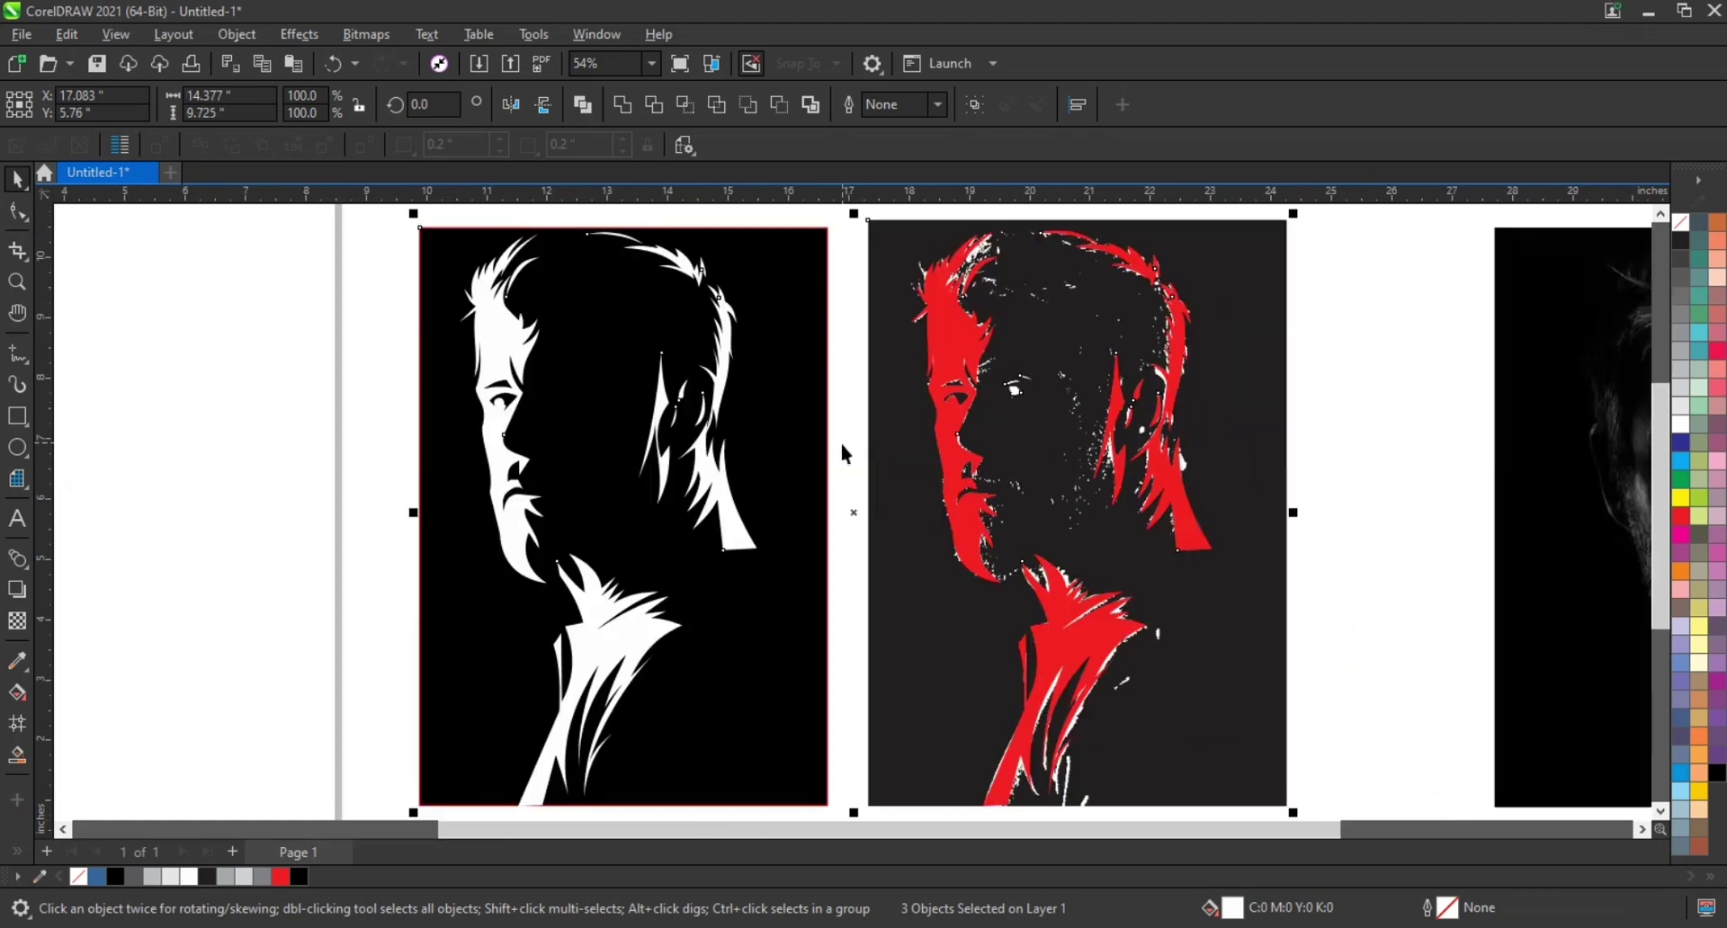
left_click(842, 436)
left_click_drag(856, 308, 1060, 439)
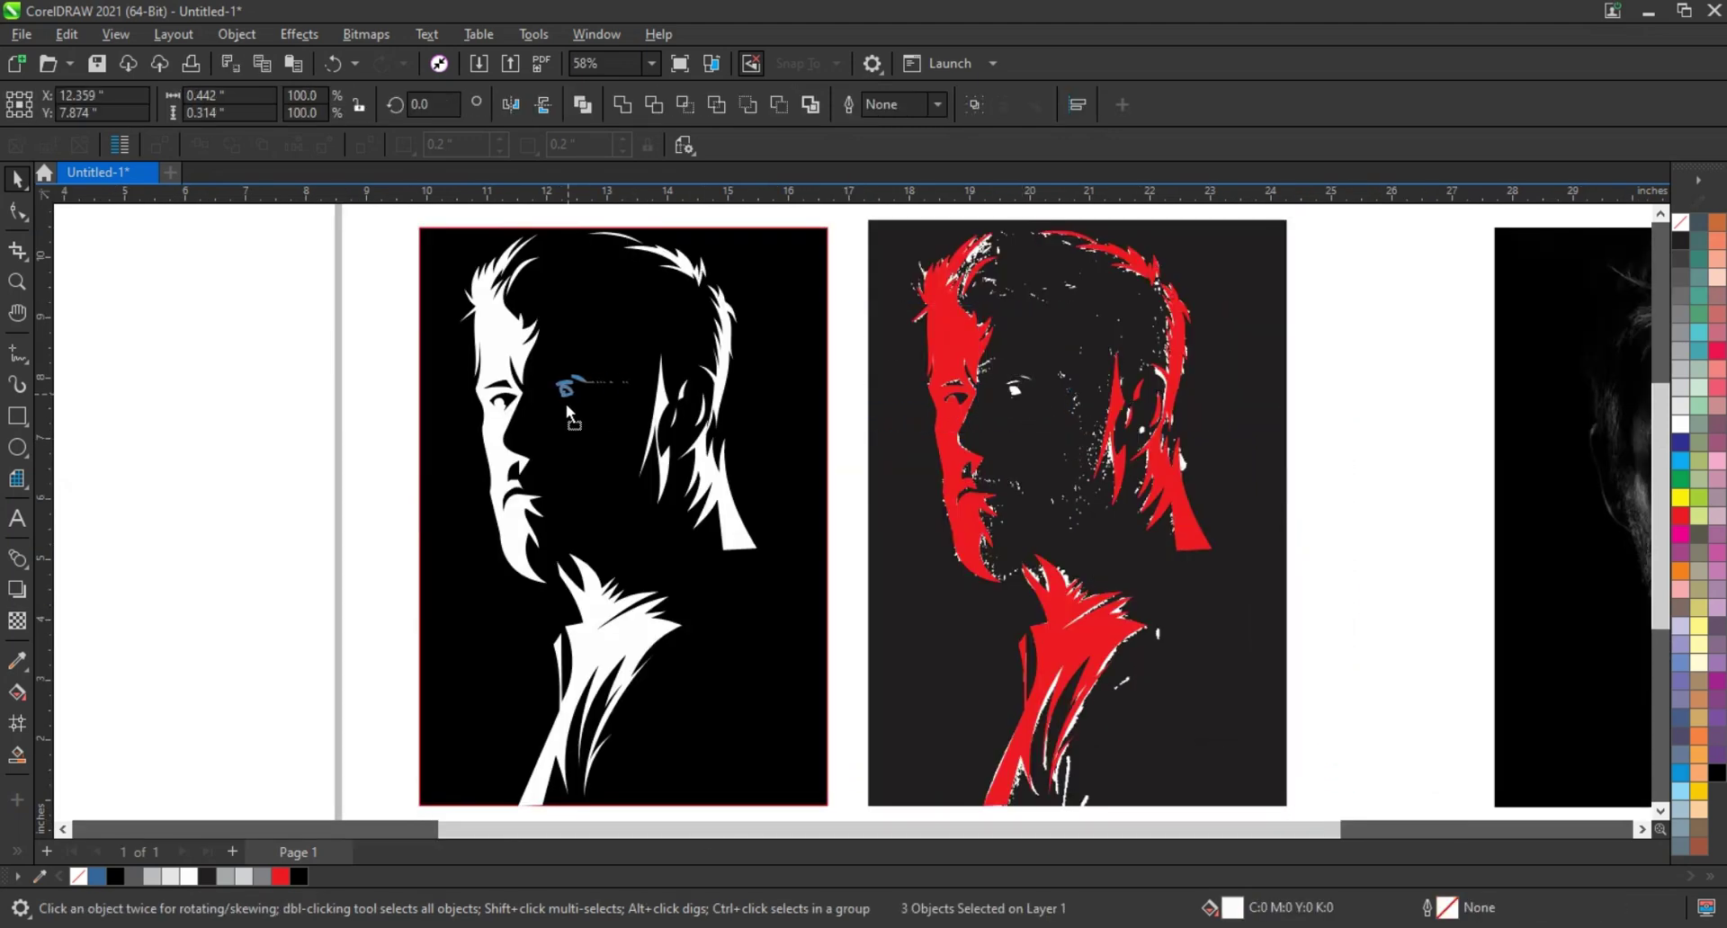
left_click_drag(561, 403, 559, 407)
left_click(1292, 368)
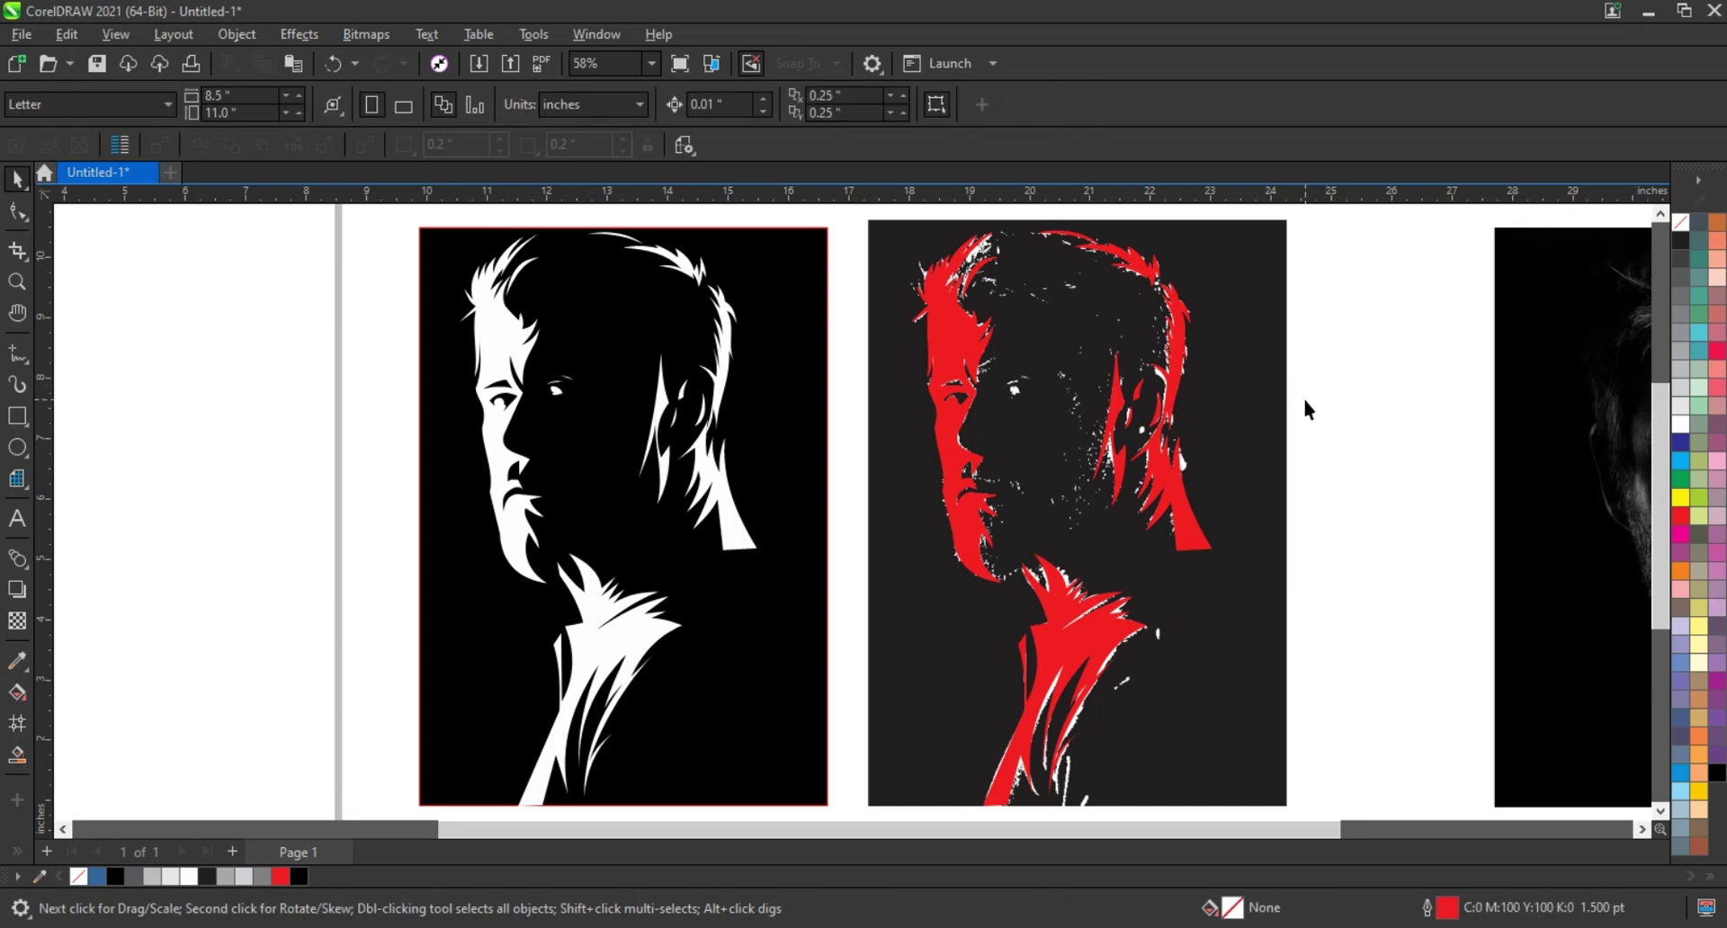
Step: Remove the red outline from the black background rectangle
scroll(1303, 395, "down", 1)
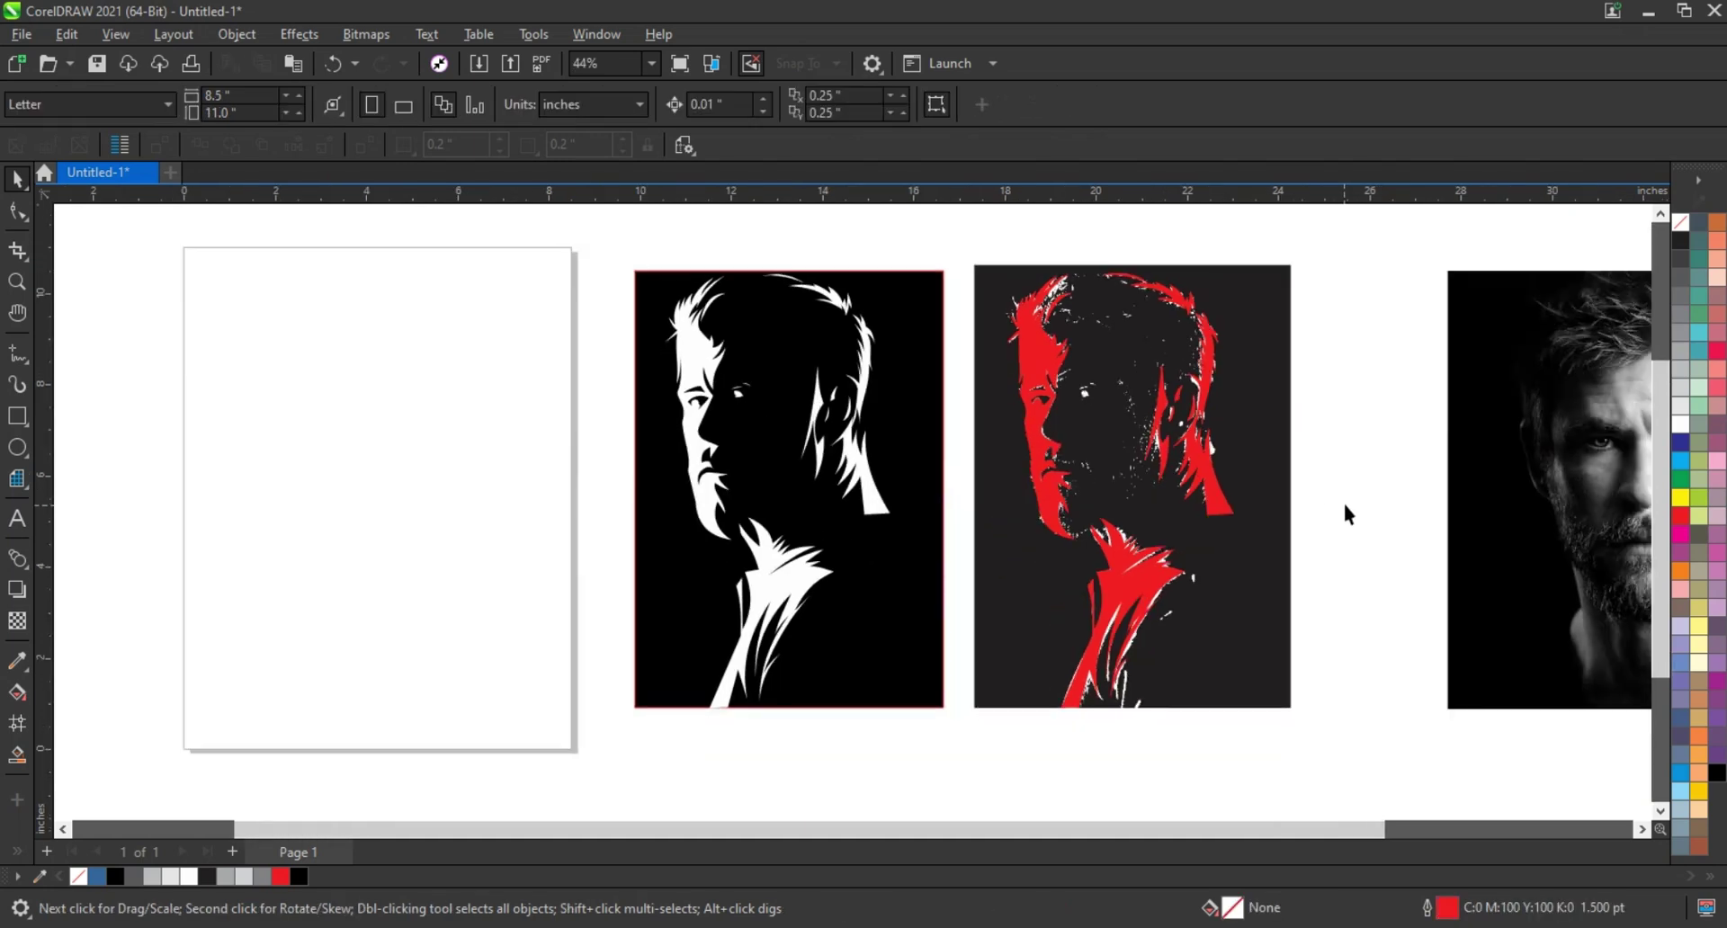
left_click(919, 681)
right_click(1679, 221)
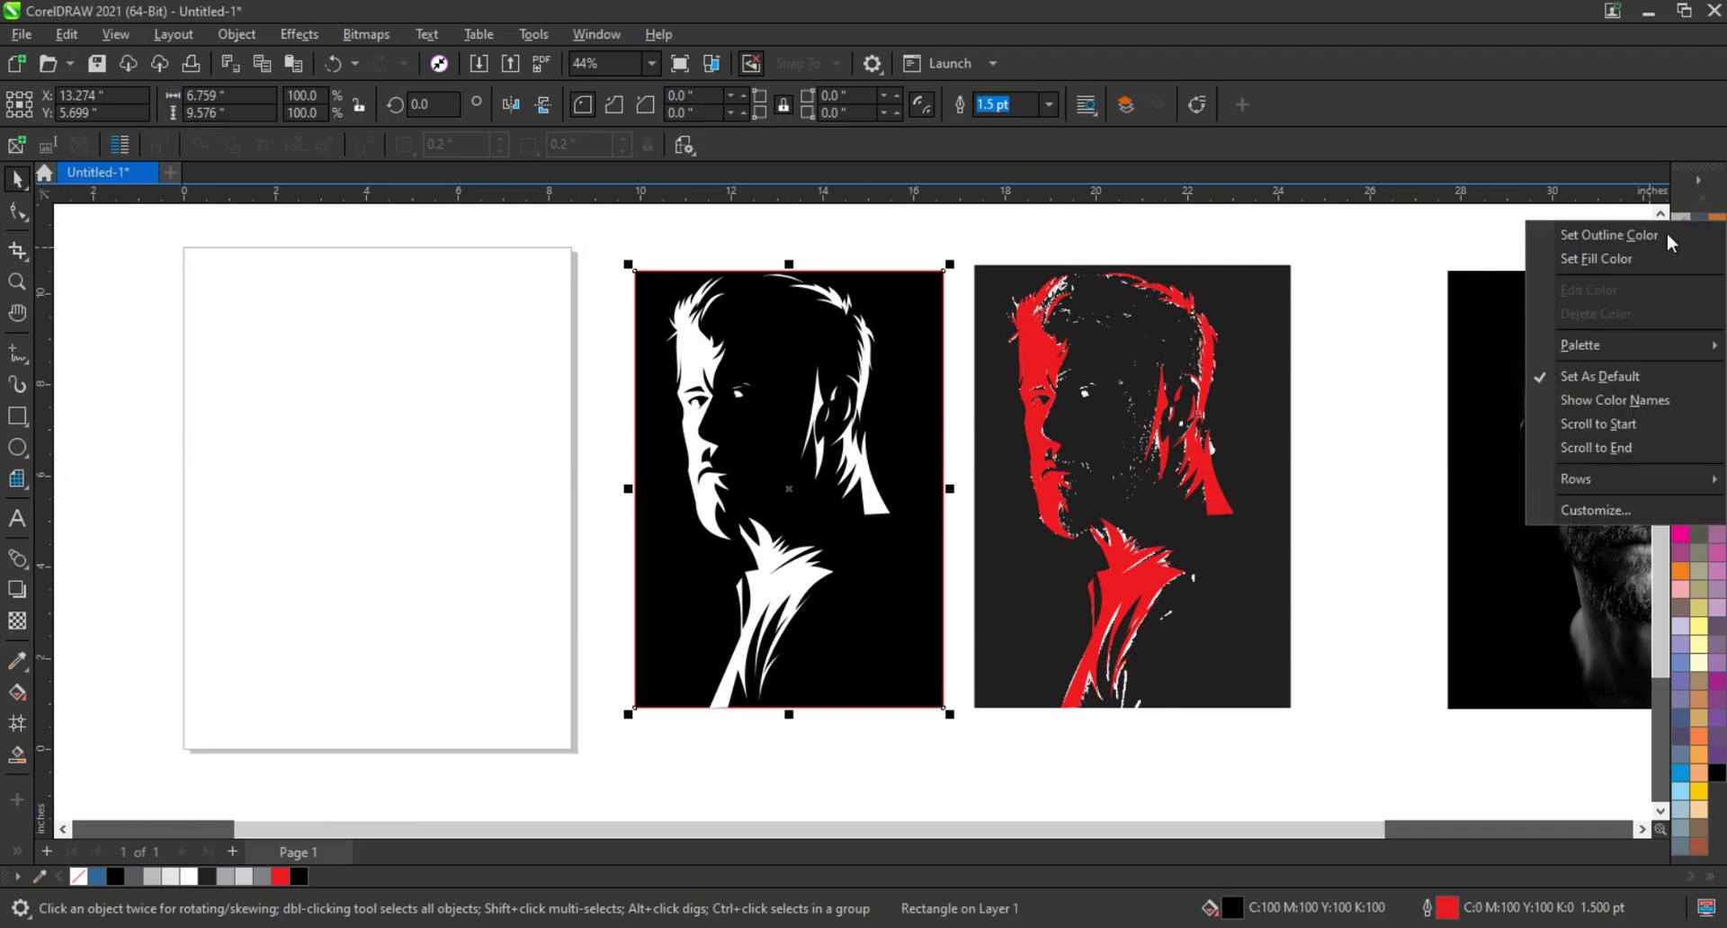
left_click(1653, 240)
left_click(1565, 360)
left_click(715, 683)
Step: Enlarge the black rectangle on all sides to leave a margin around the portrait
left_click_drag(627, 716, 619, 727)
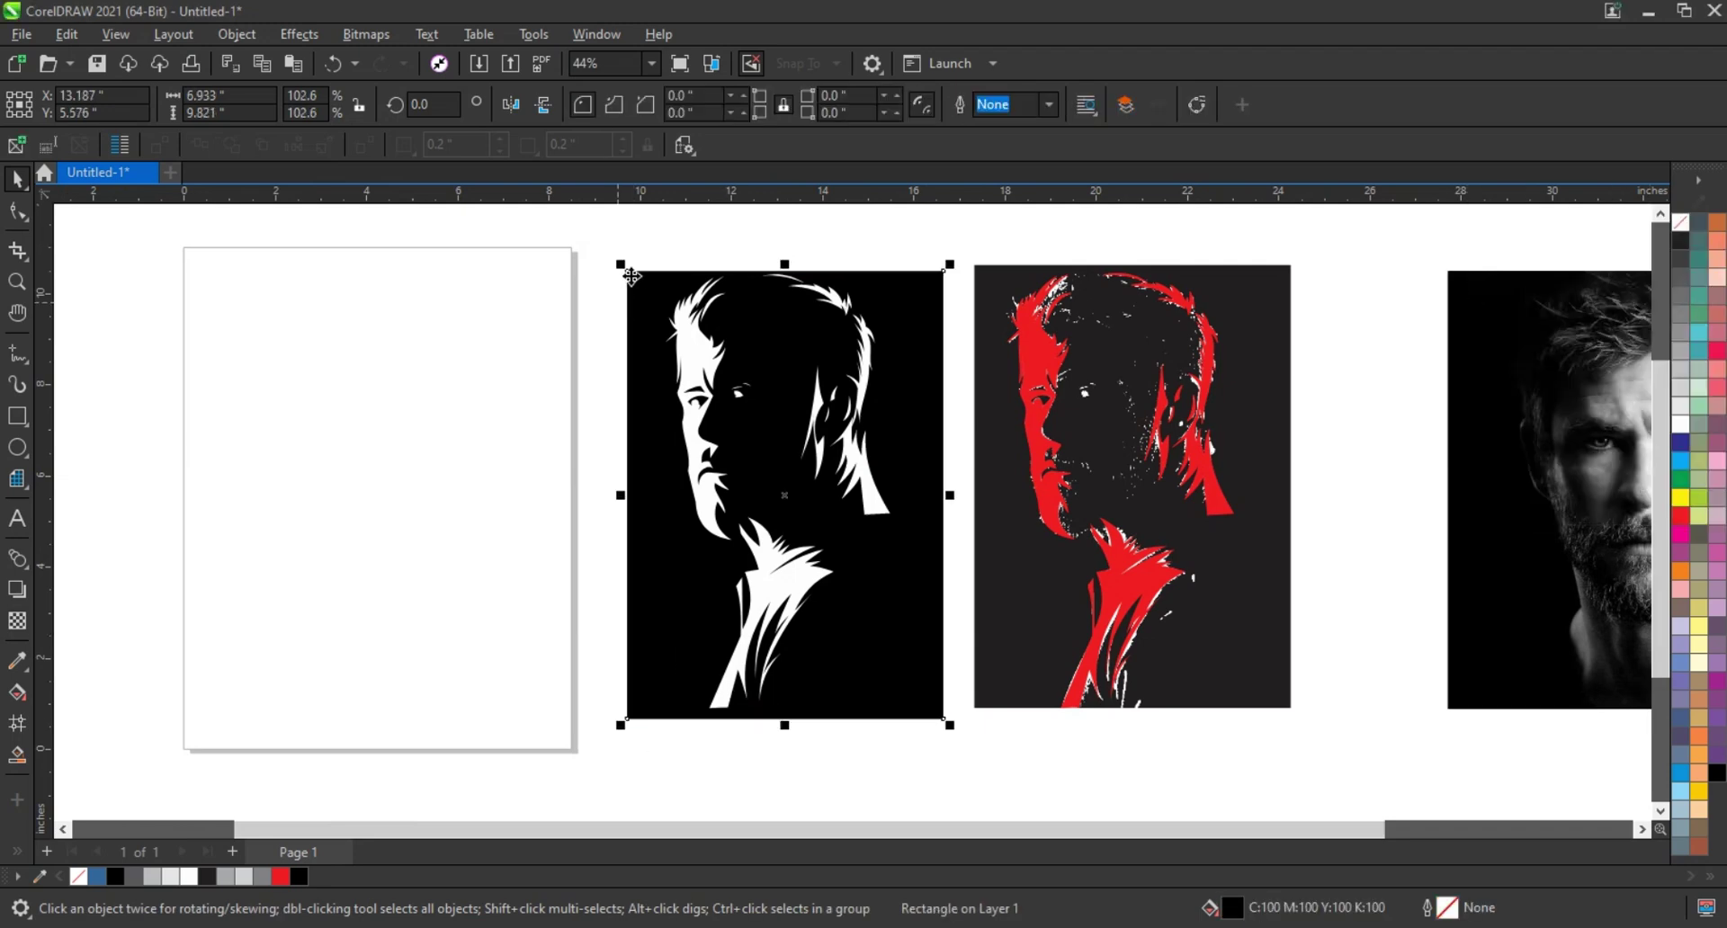
left_click_drag(620, 263, 603, 239)
left_click_drag(950, 240, 966, 236)
left_click_drag(964, 732, 965, 738)
left_click(1187, 764)
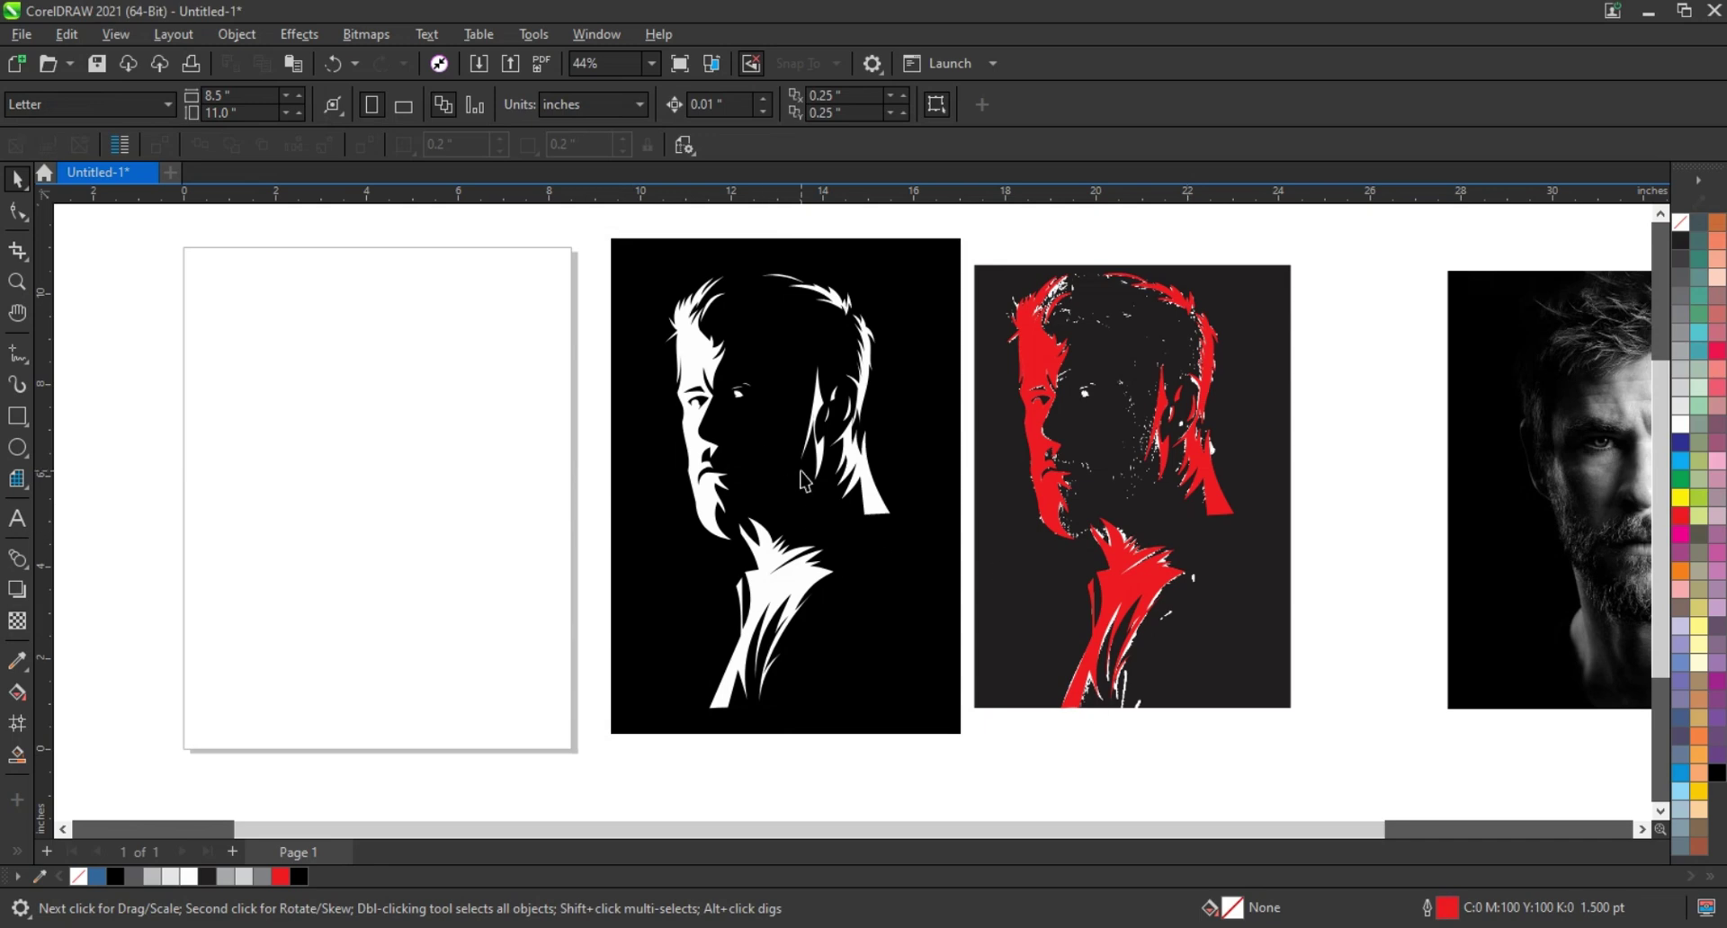
Step: Combine the portrait's white shapes into one object and try several fill colours from yellow and green to pale khaki (C0 M0 Y60 K20)
left_click_drag(896, 694, 927, 722)
key("ctrl+l")
left_click(1680, 497)
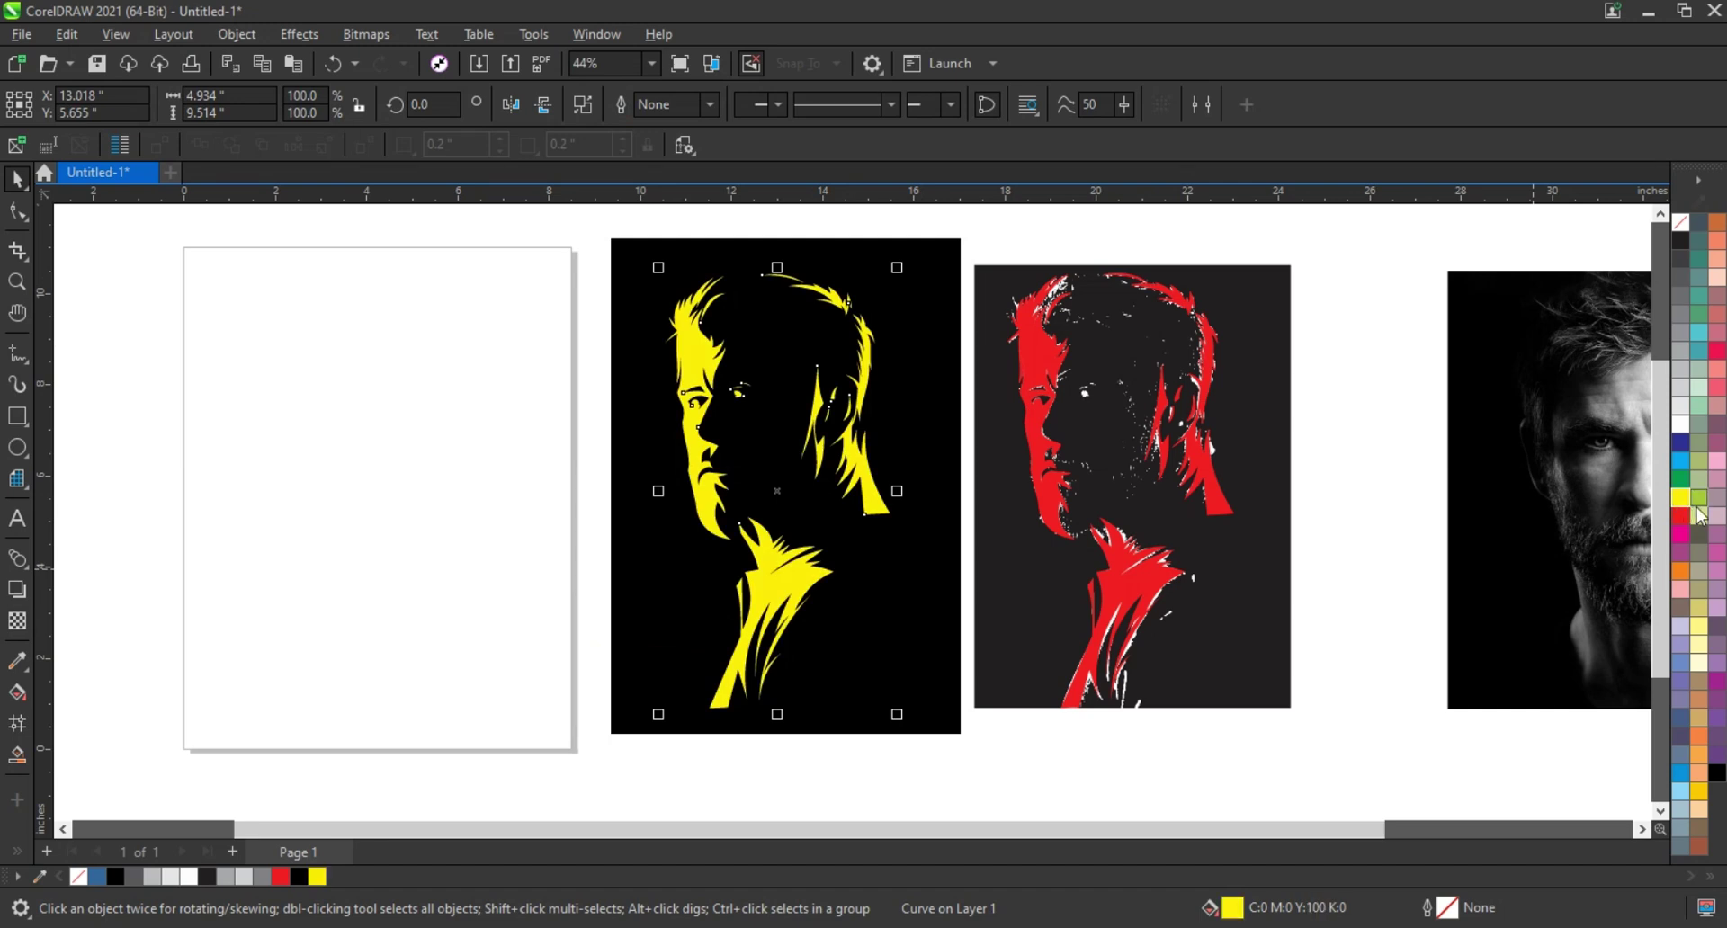
left_click(1698, 497)
left_click(1699, 573)
left_click(1699, 608)
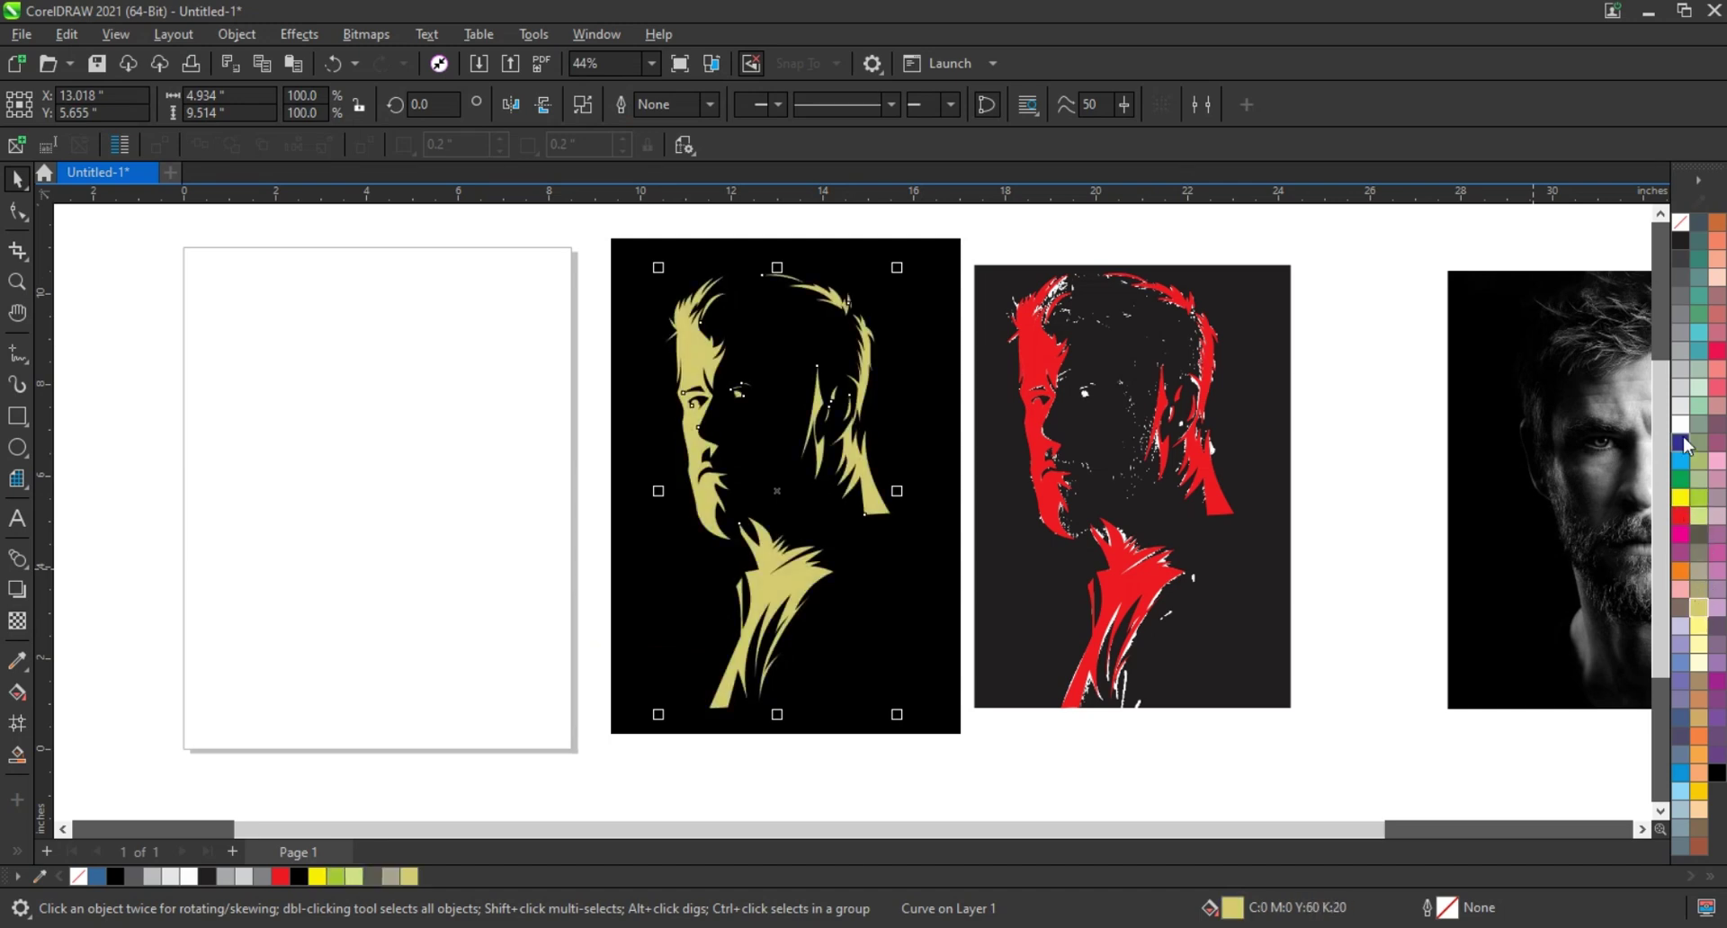
Step: Fill the combined portrait with white and check it on the black rectangle in a full-screen preview
left_click(1681, 426)
left_click(569, 481)
key("z")
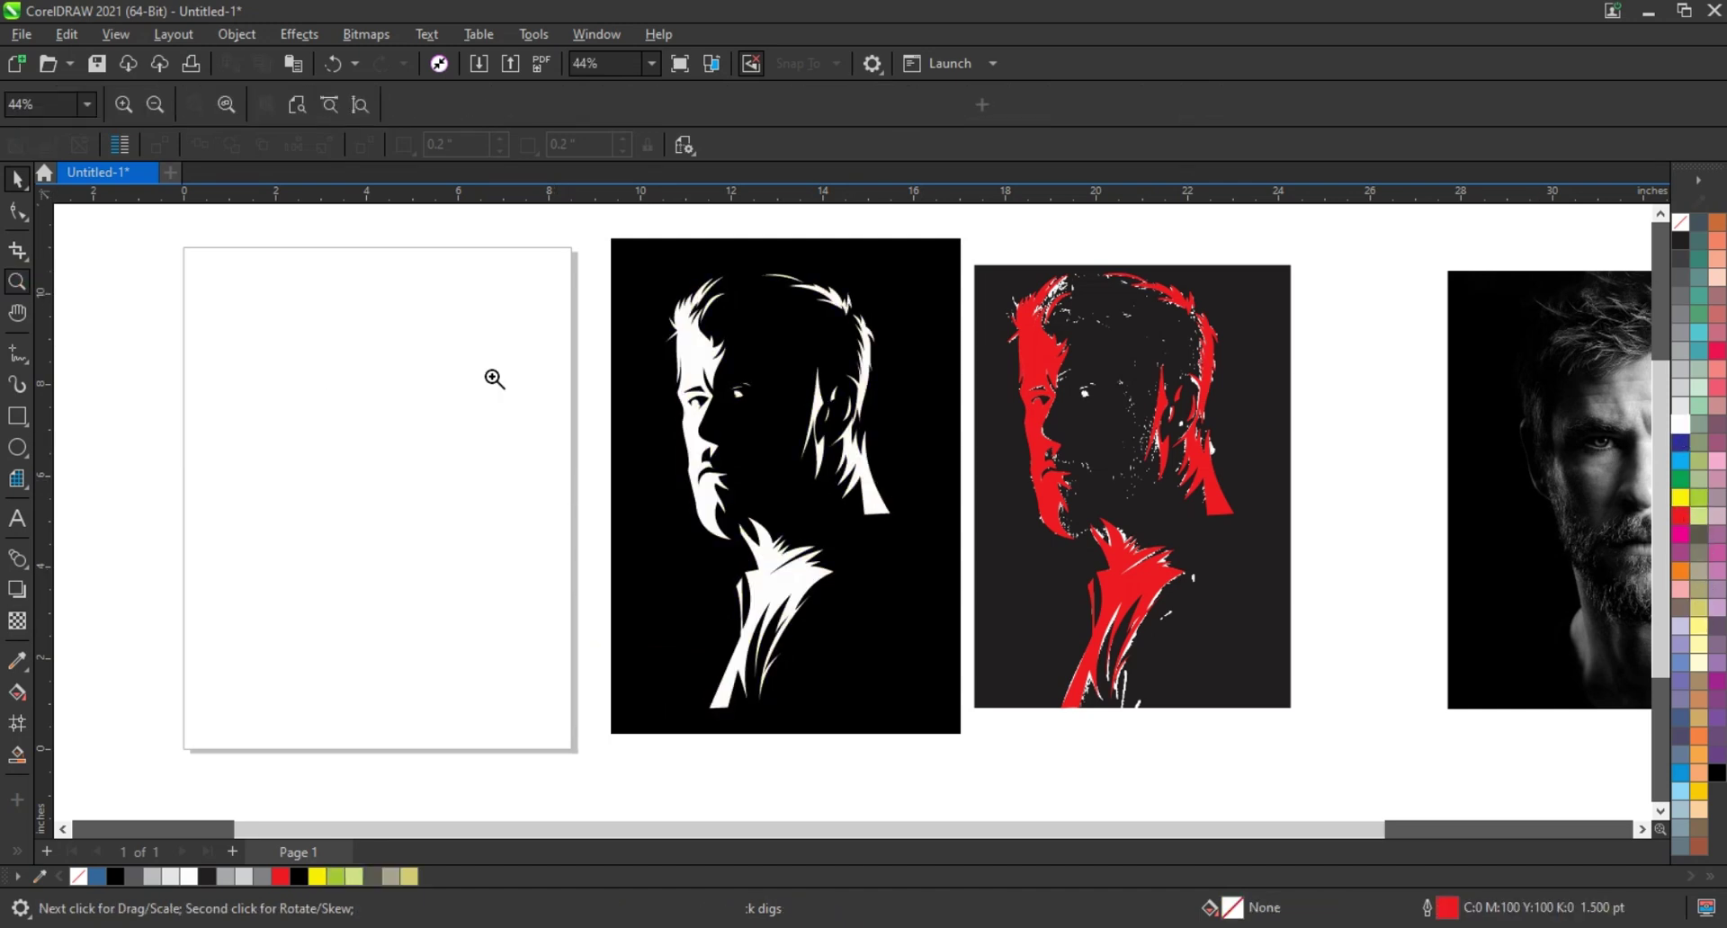
left_click_drag(629, 259, 946, 720)
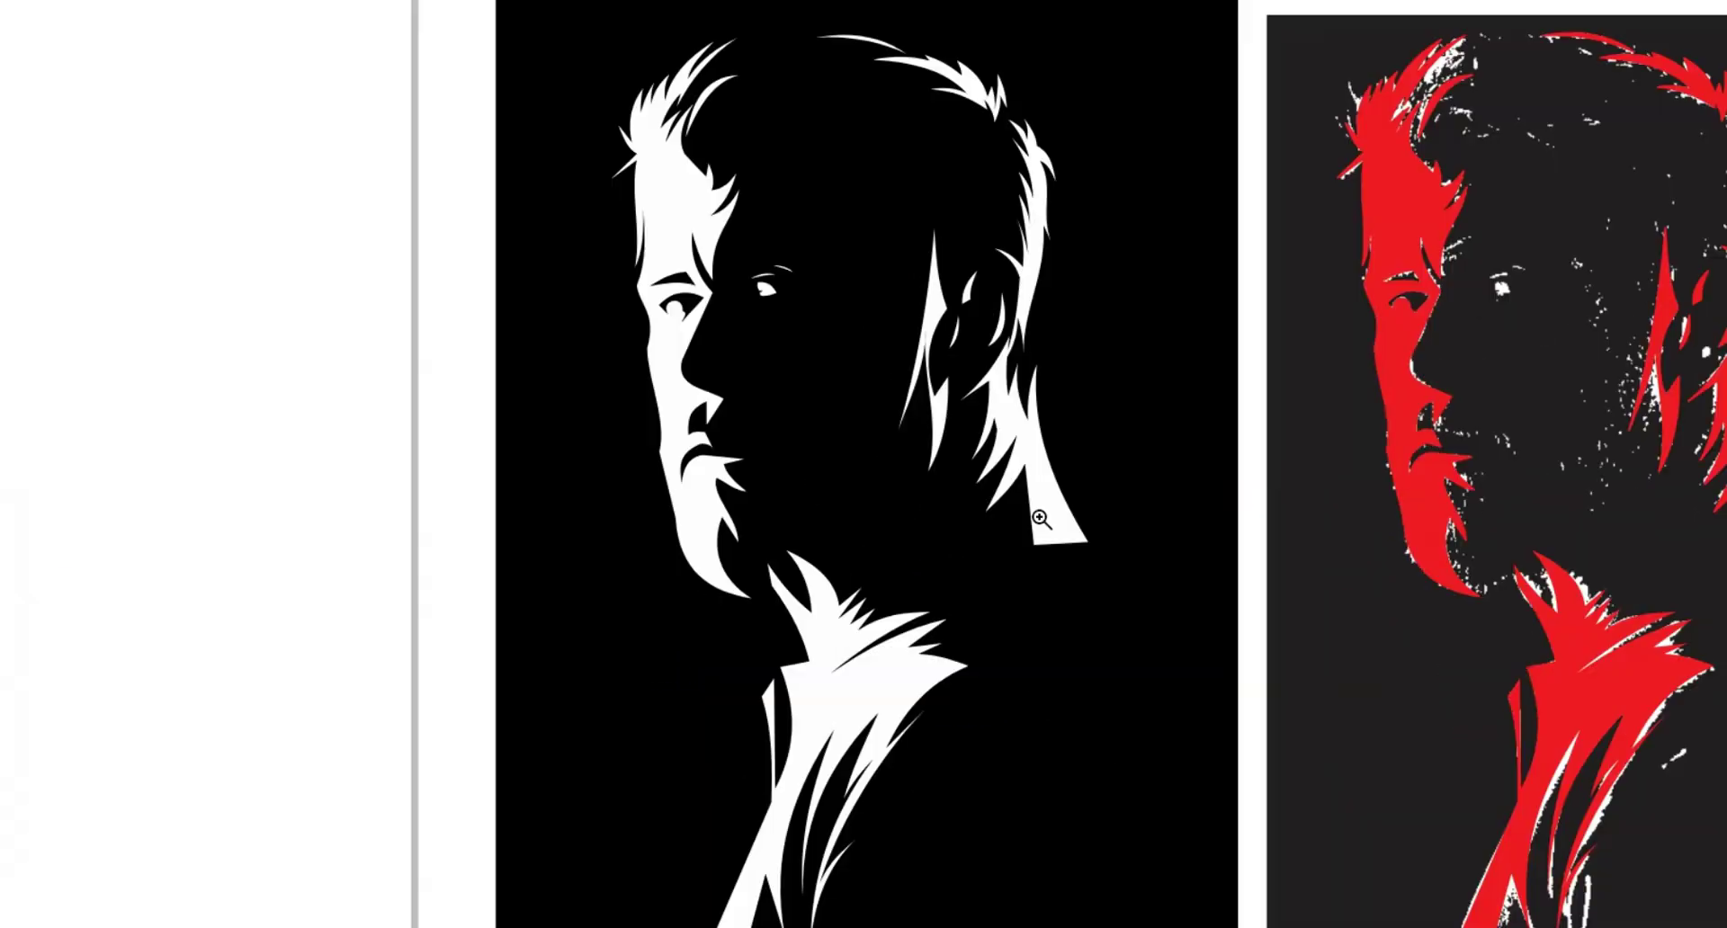
key("F9")
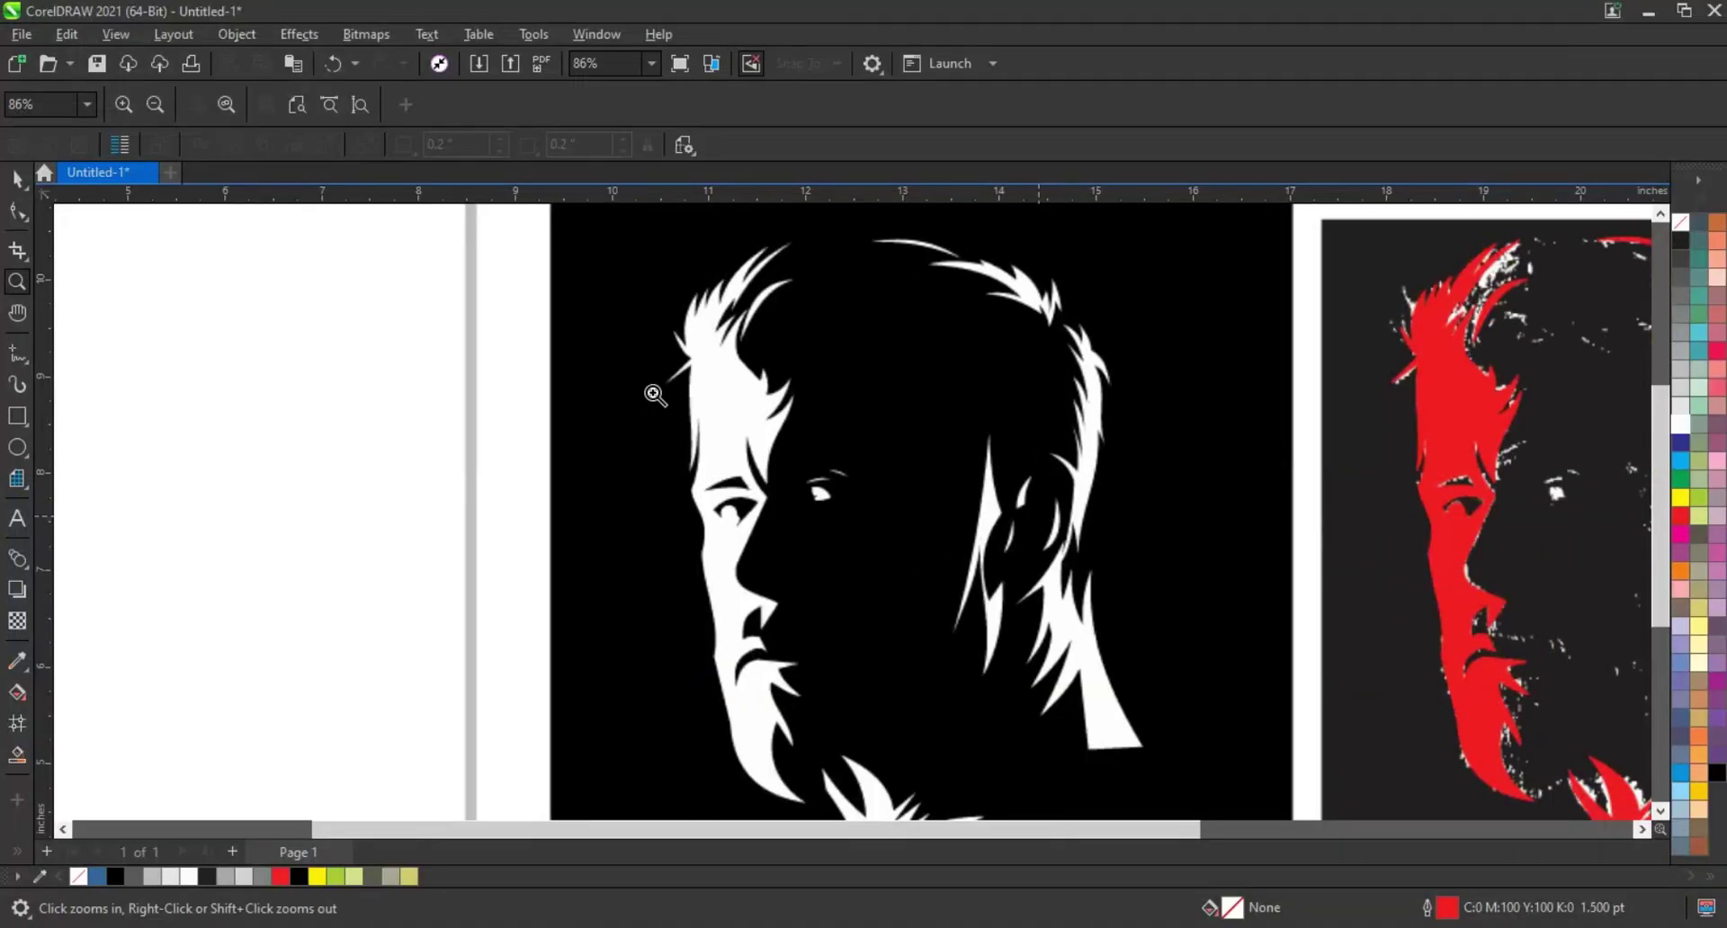
Step: Draw a line about 0.52 inches long over the moustache specks on the traced 1-bit portrait and bend it into an arc
key("F3")
left_click_drag(1119, 424, 1540, 586)
left_click_drag(354, 328, 842, 582)
key("F5")
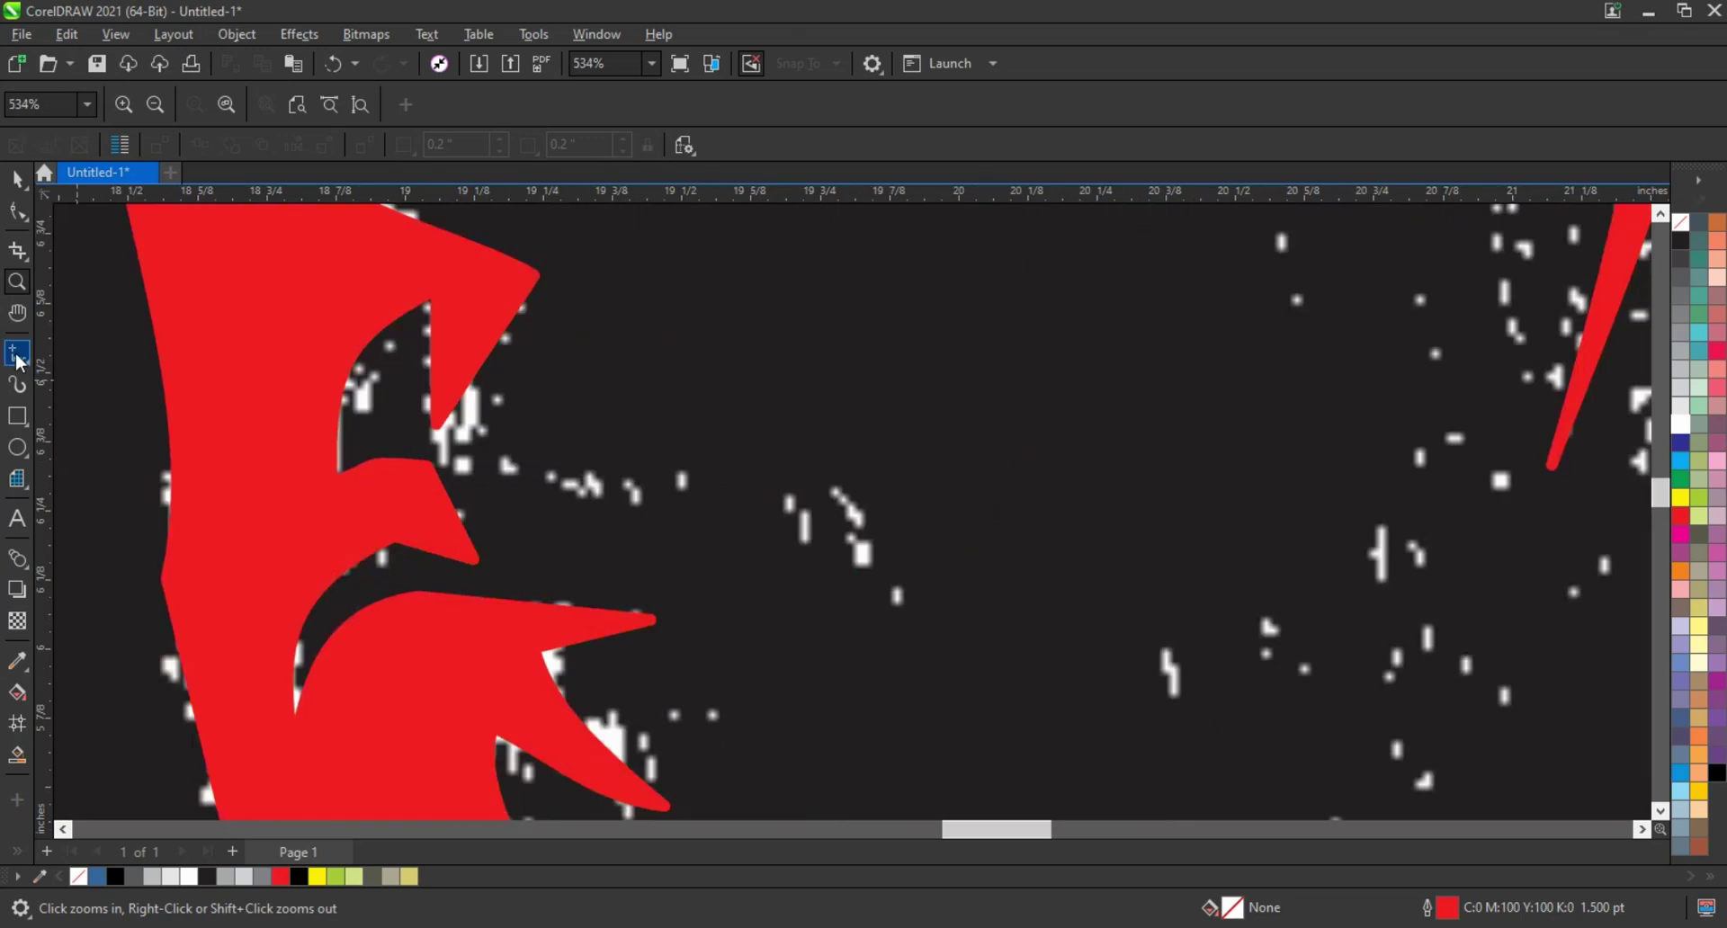
left_click(512, 475)
left_click(788, 557)
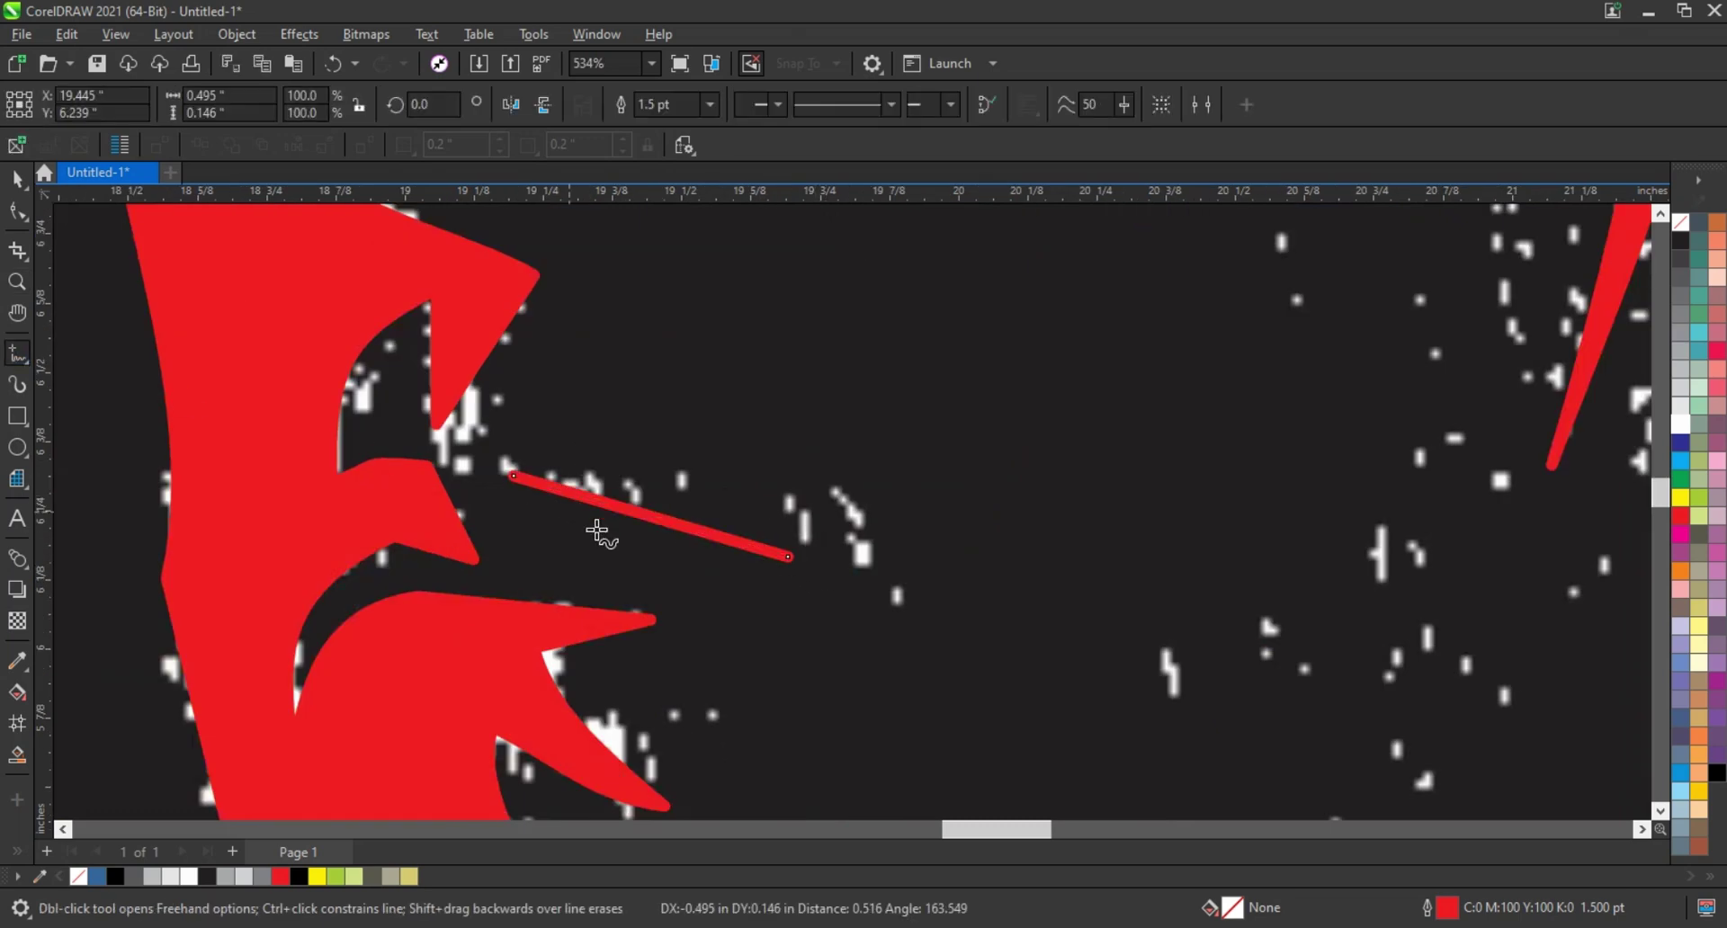
key("F10")
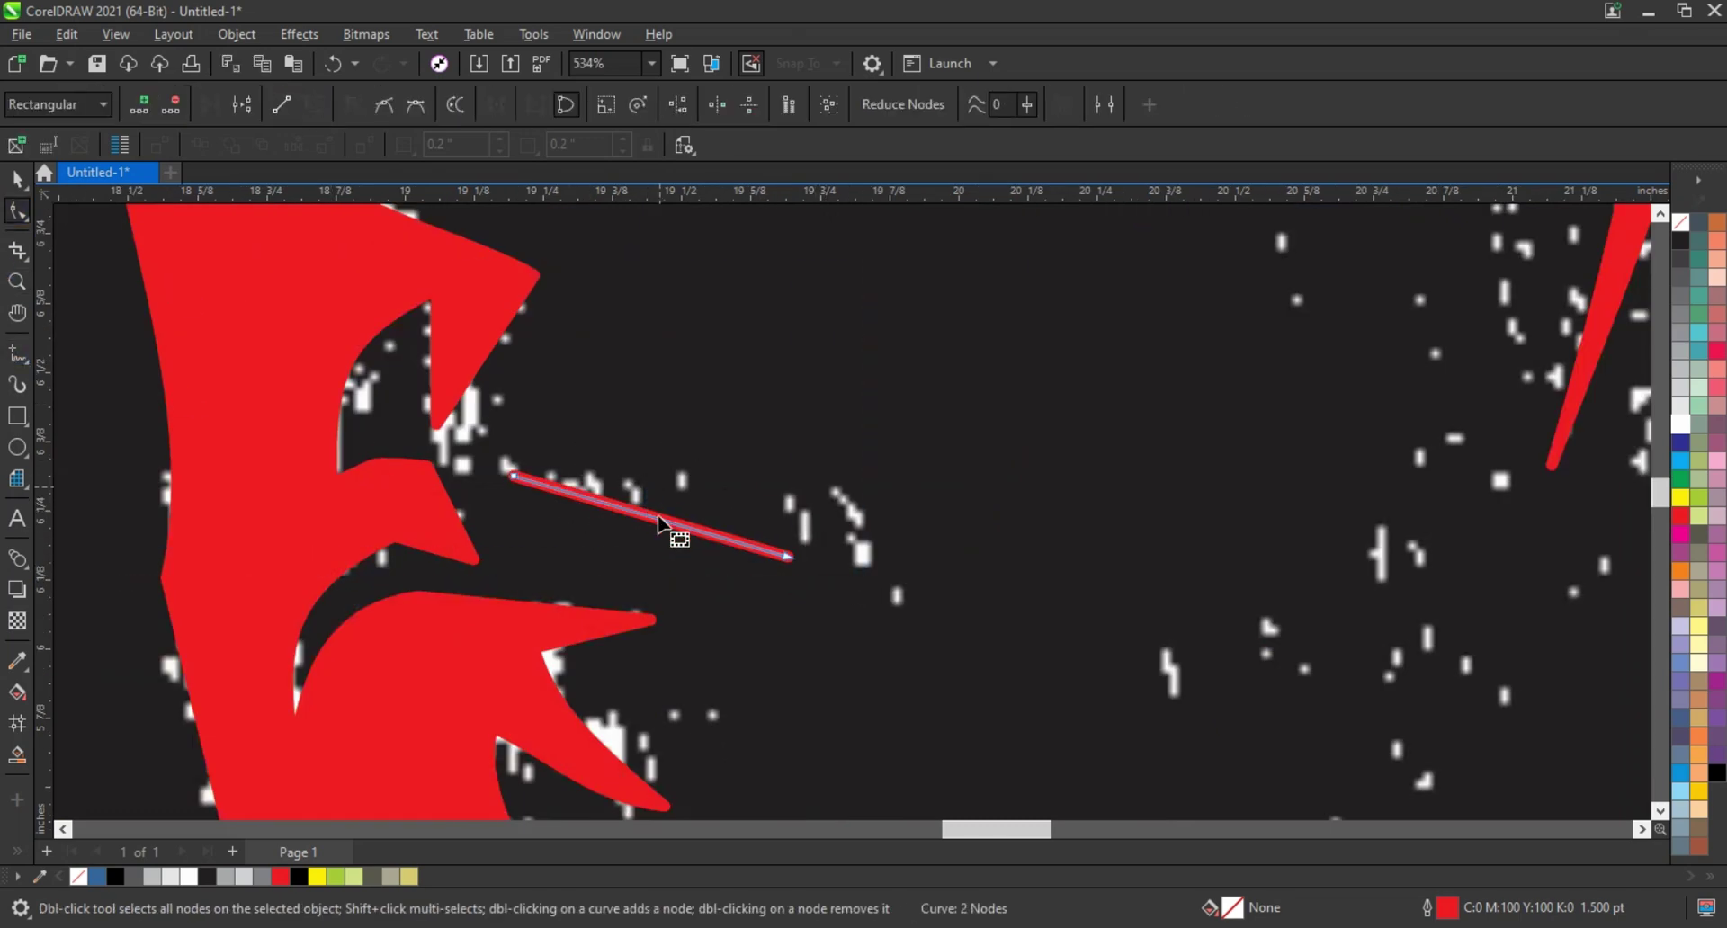
left_click_drag(659, 522, 968, 557)
Step: Add a second, shorter arc over the specks just past the first moustache arc's outer end
key("space")
right_click(968, 558)
left_click_drag(1002, 576, 902, 580)
left_click(891, 529)
left_click_drag(894, 560, 876, 563)
Step: Remove the outlines of both moustache arcs and fill them with white
left_click(749, 539, "shift")
right_click(1679, 221)
left_click(1679, 298)
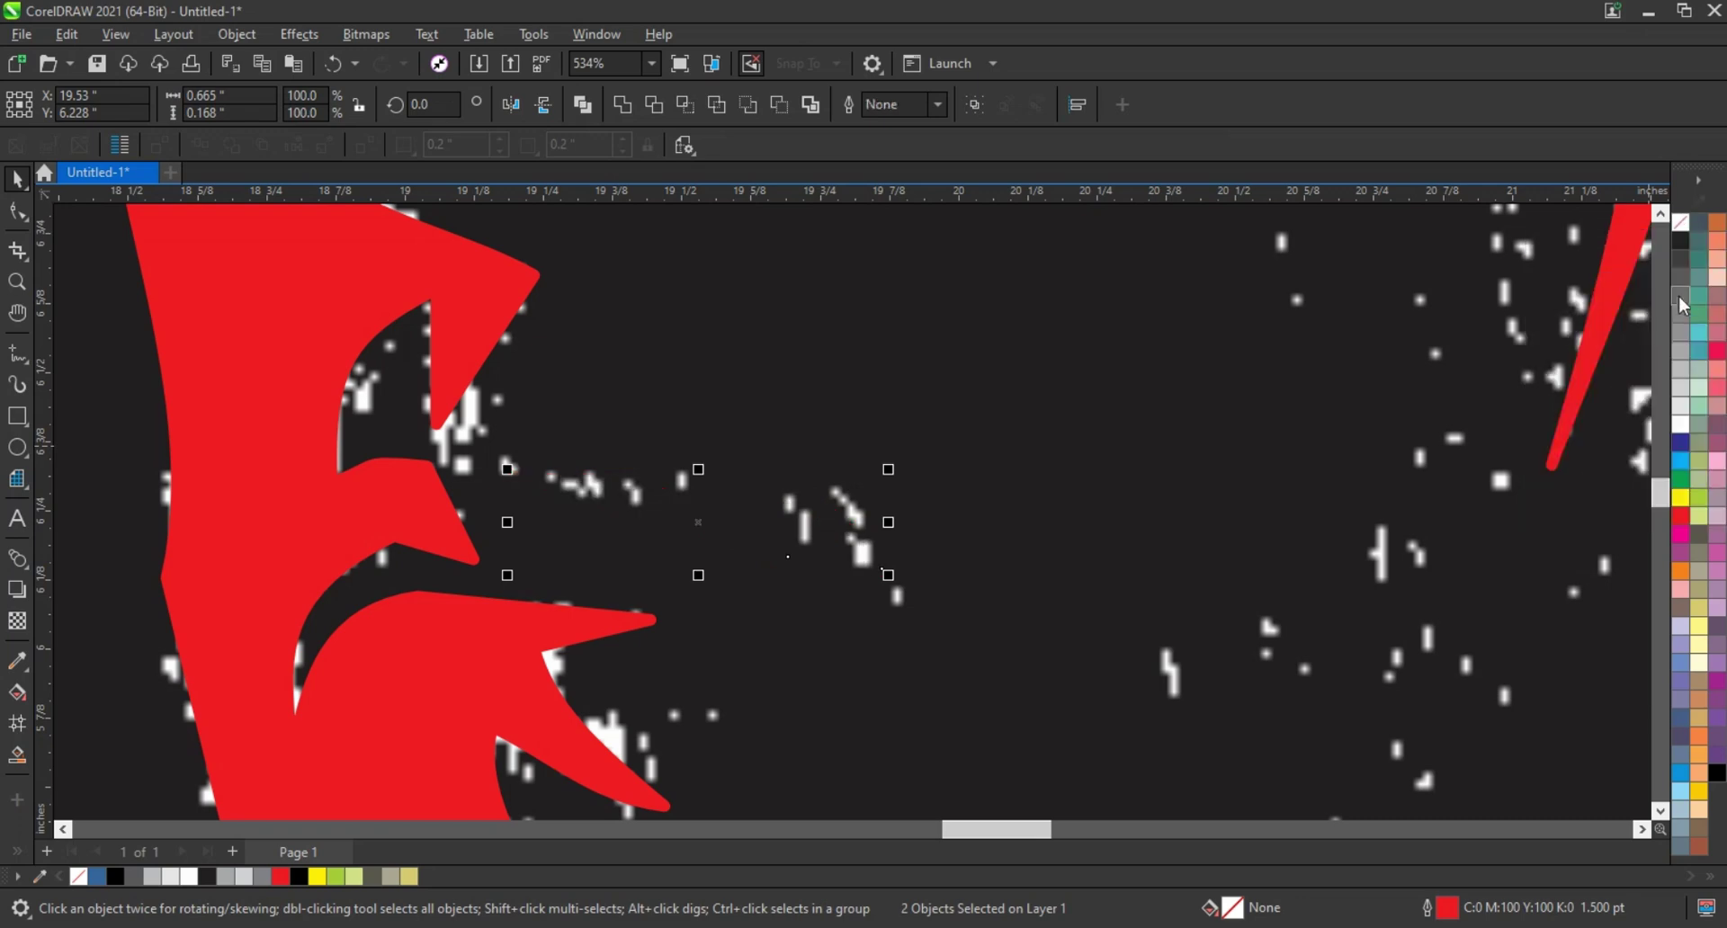
left_click(1680, 424)
Step: Place the two white moustache arcs beside the mouth of the portrait on the black rectangle, without an outline
scroll(1430, 357, "down", 4)
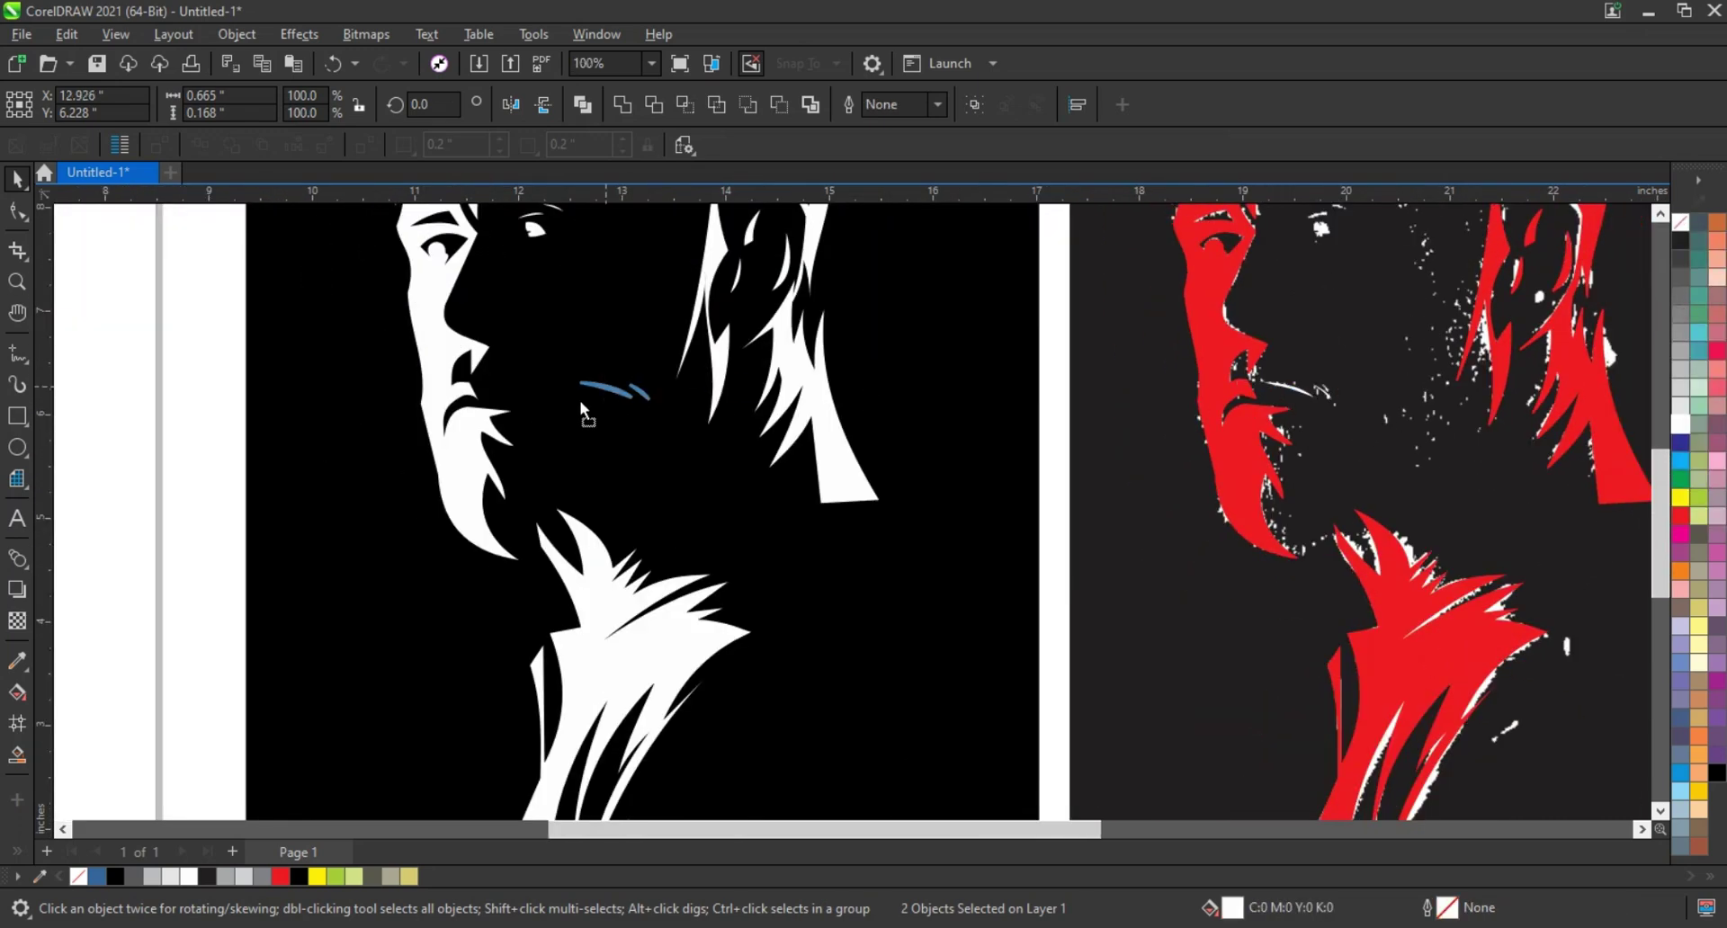
left_click_drag(510, 401, 510, 401)
left_click(309, 414)
scroll(547, 415, "down", 2)
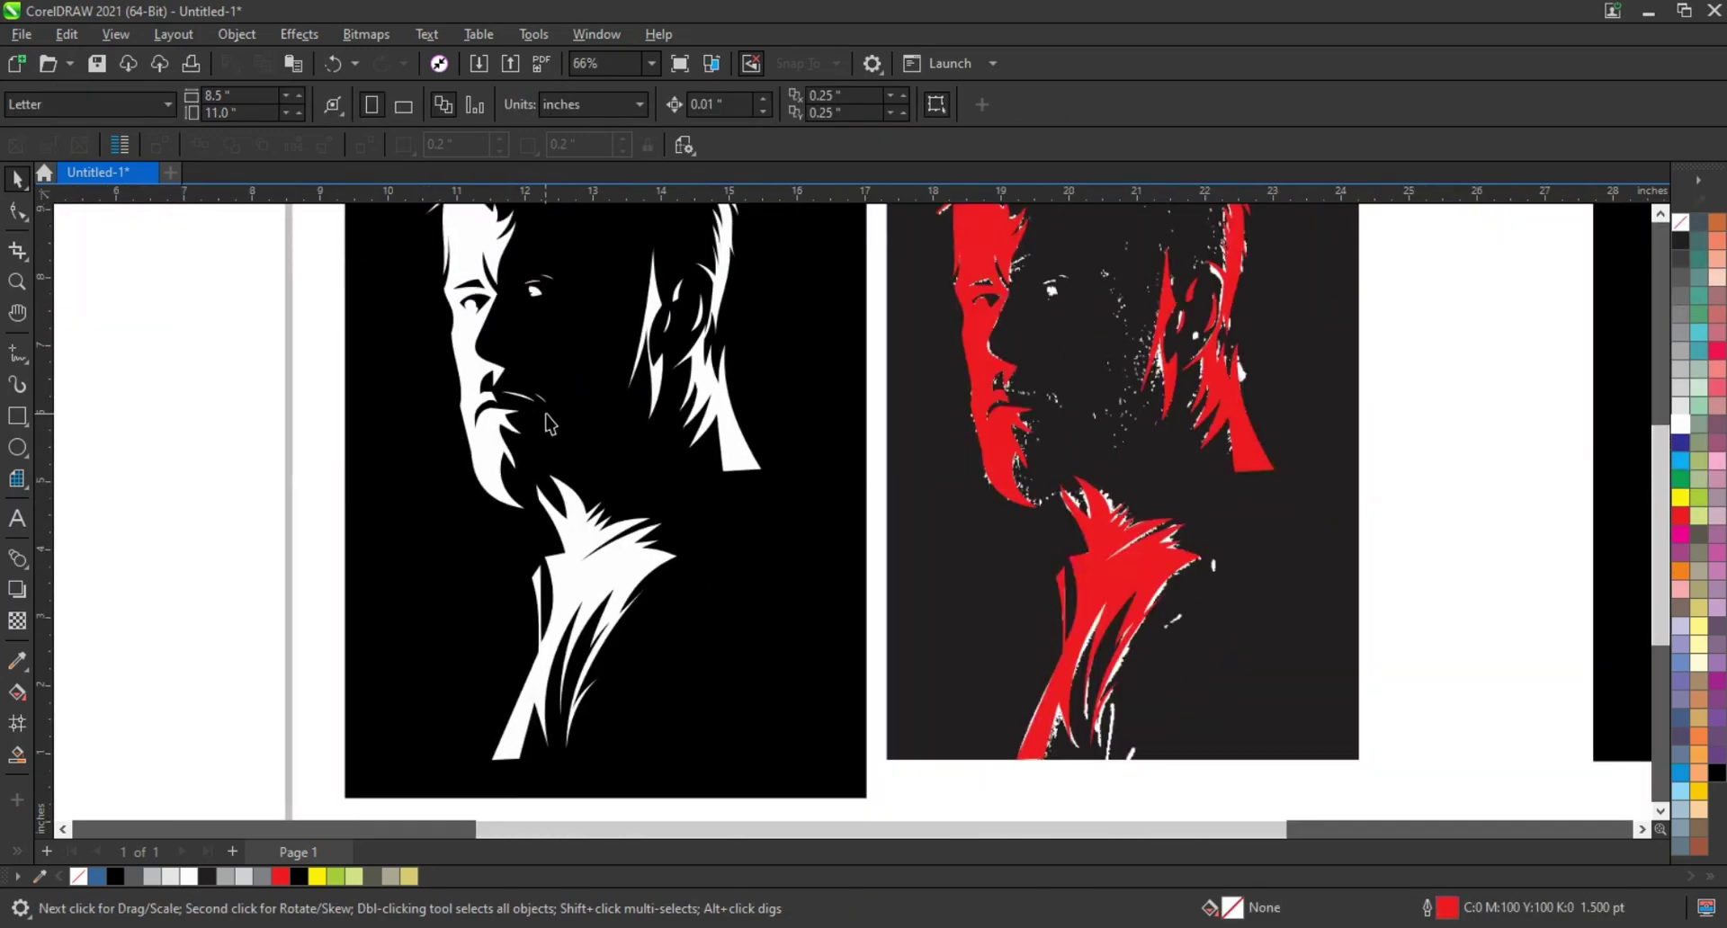
left_click_drag(397, 237, 727, 636)
right_click(1680, 222)
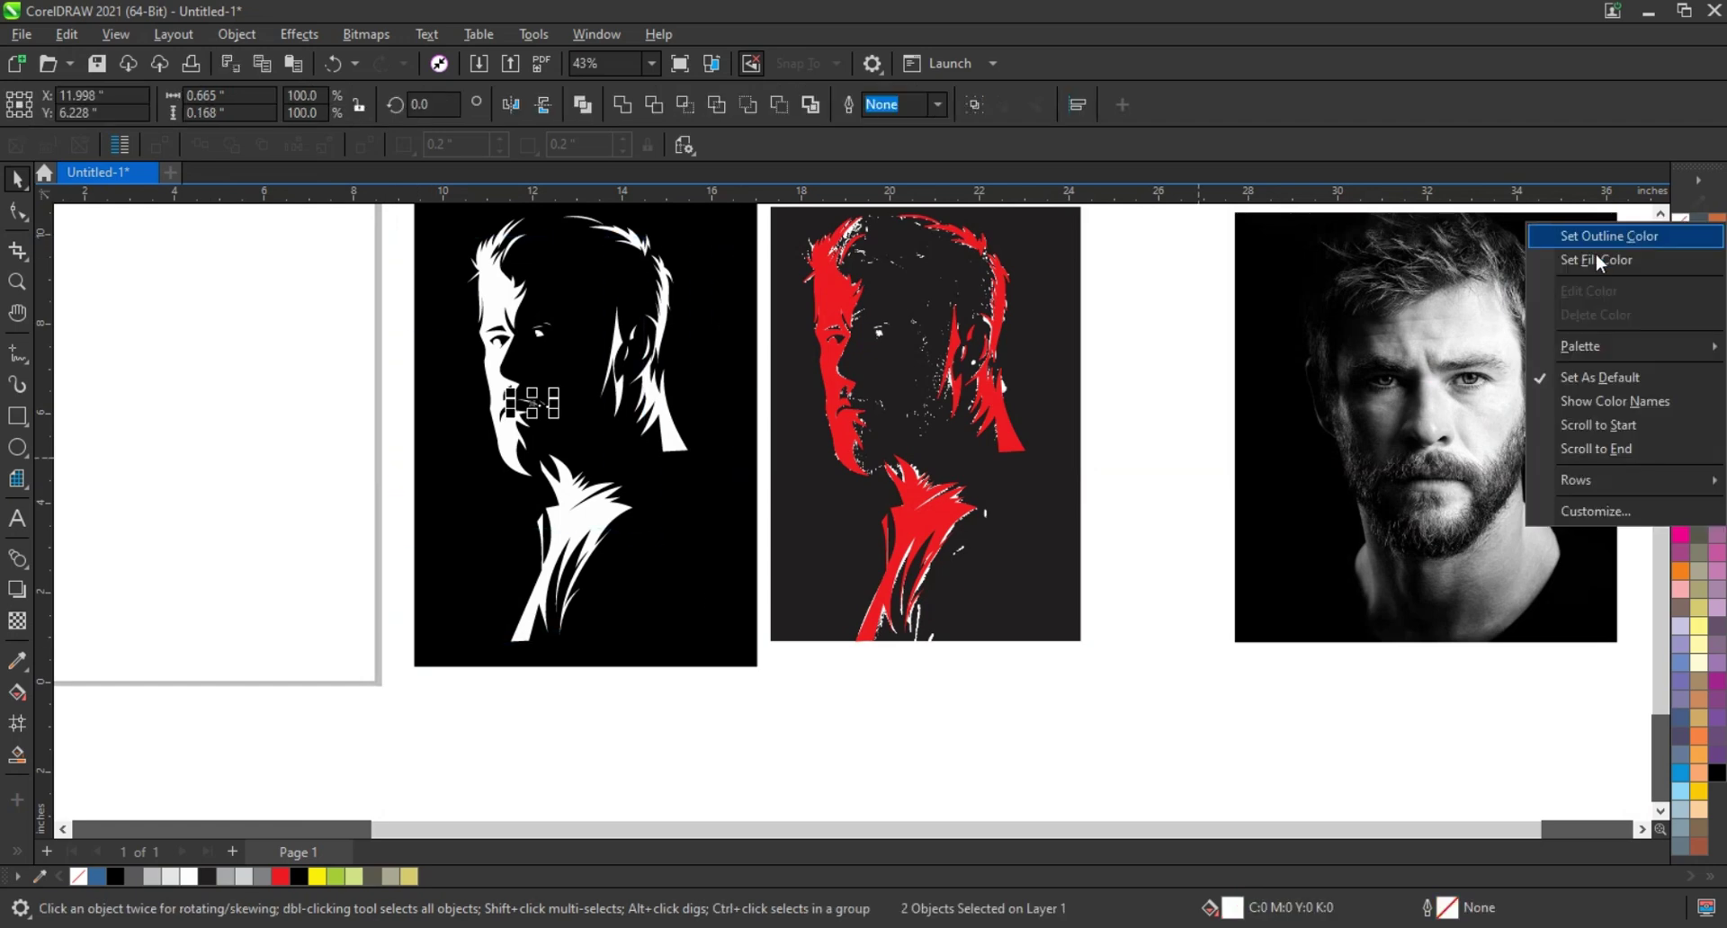
left_click(1595, 243)
left_click(1064, 534)
Step: Weld the two moustache arcs and the white portrait into one object
left_click(1106, 654)
scroll(1109, 663, "down", 1)
left_click_drag(1125, 702, 537, 246)
key("shift+F2")
key("Escape")
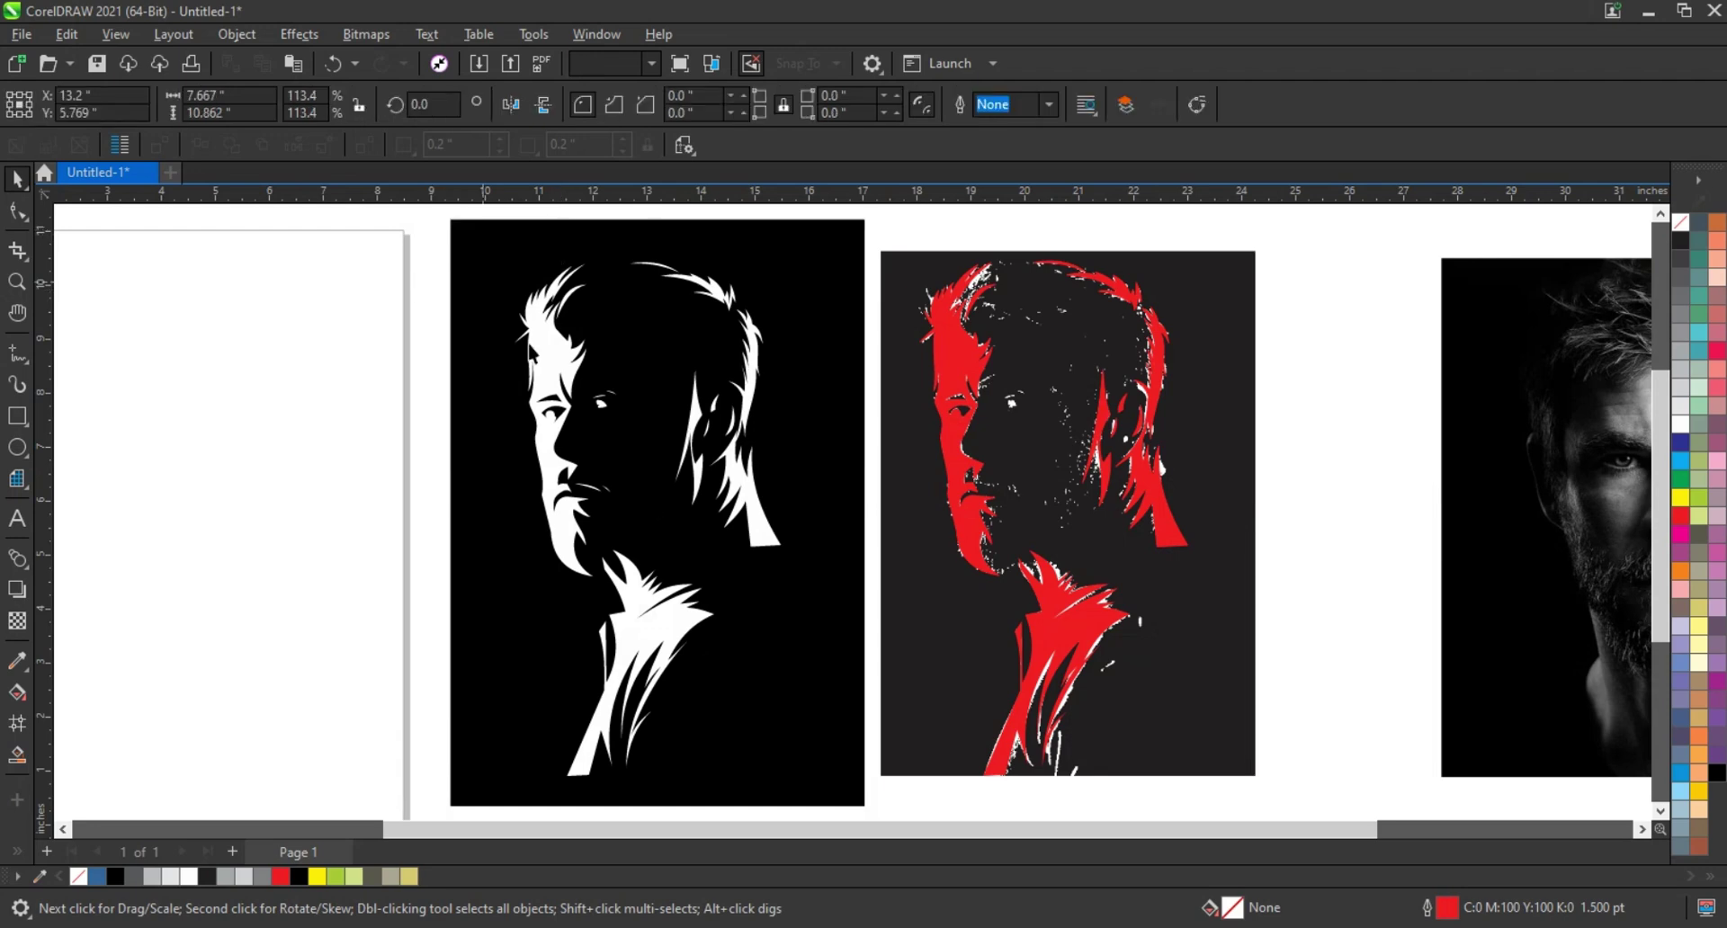
left_click_drag(440, 223, 848, 790)
left_click(624, 105)
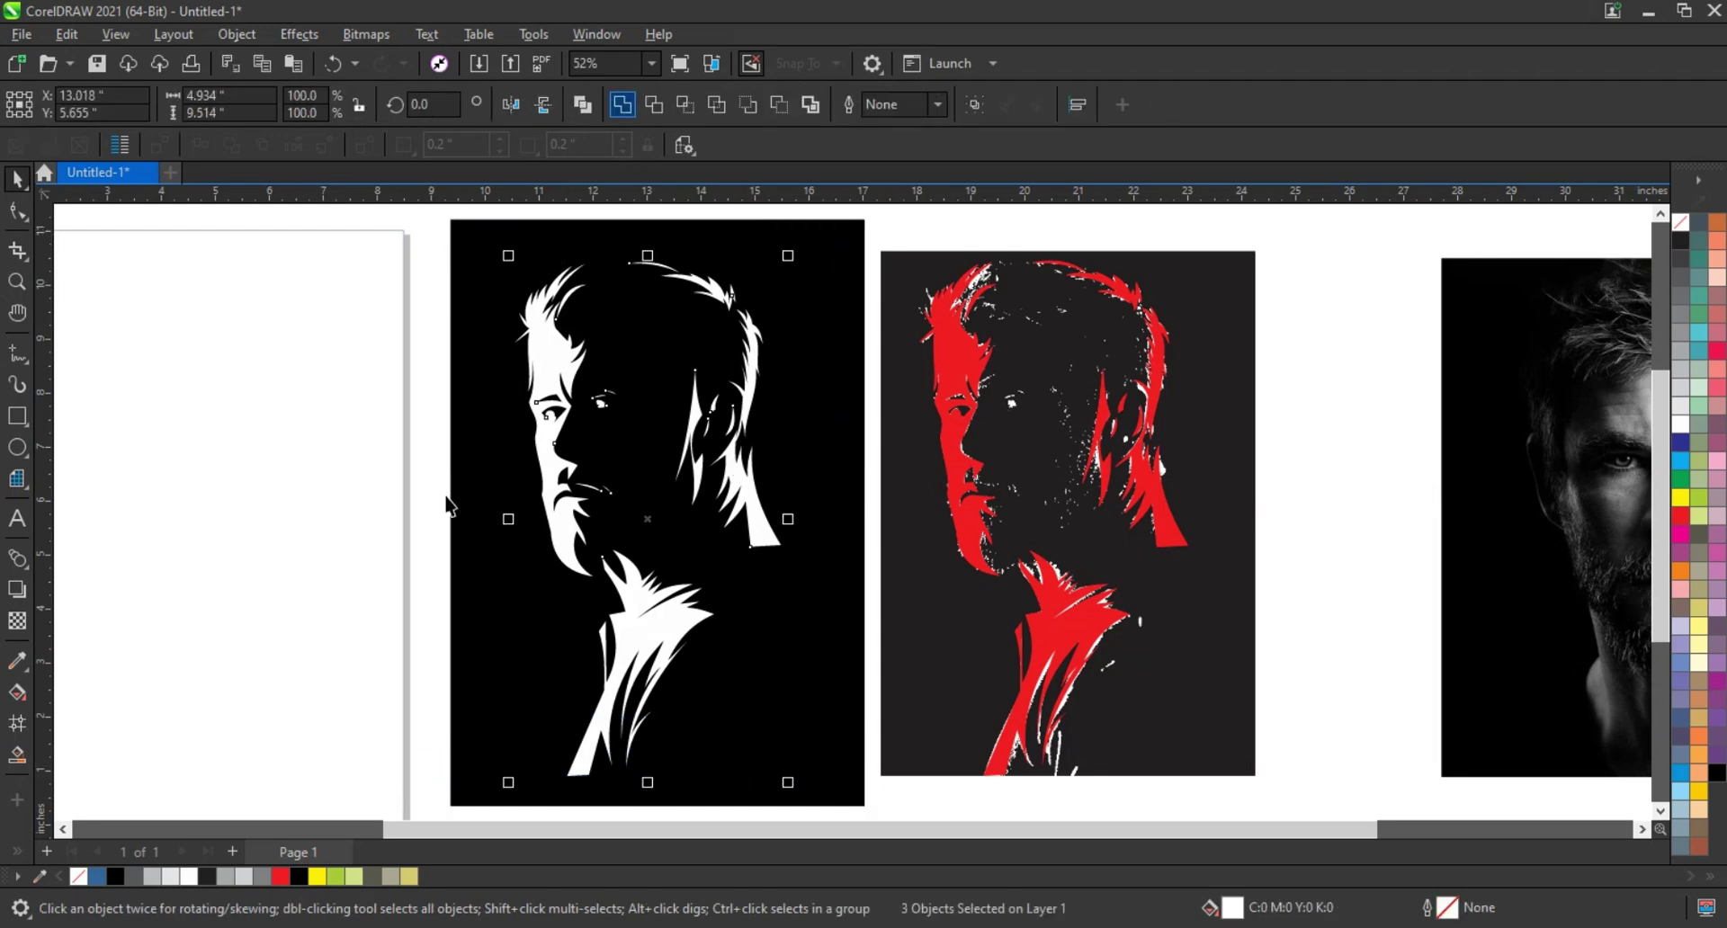
left_click(1409, 536)
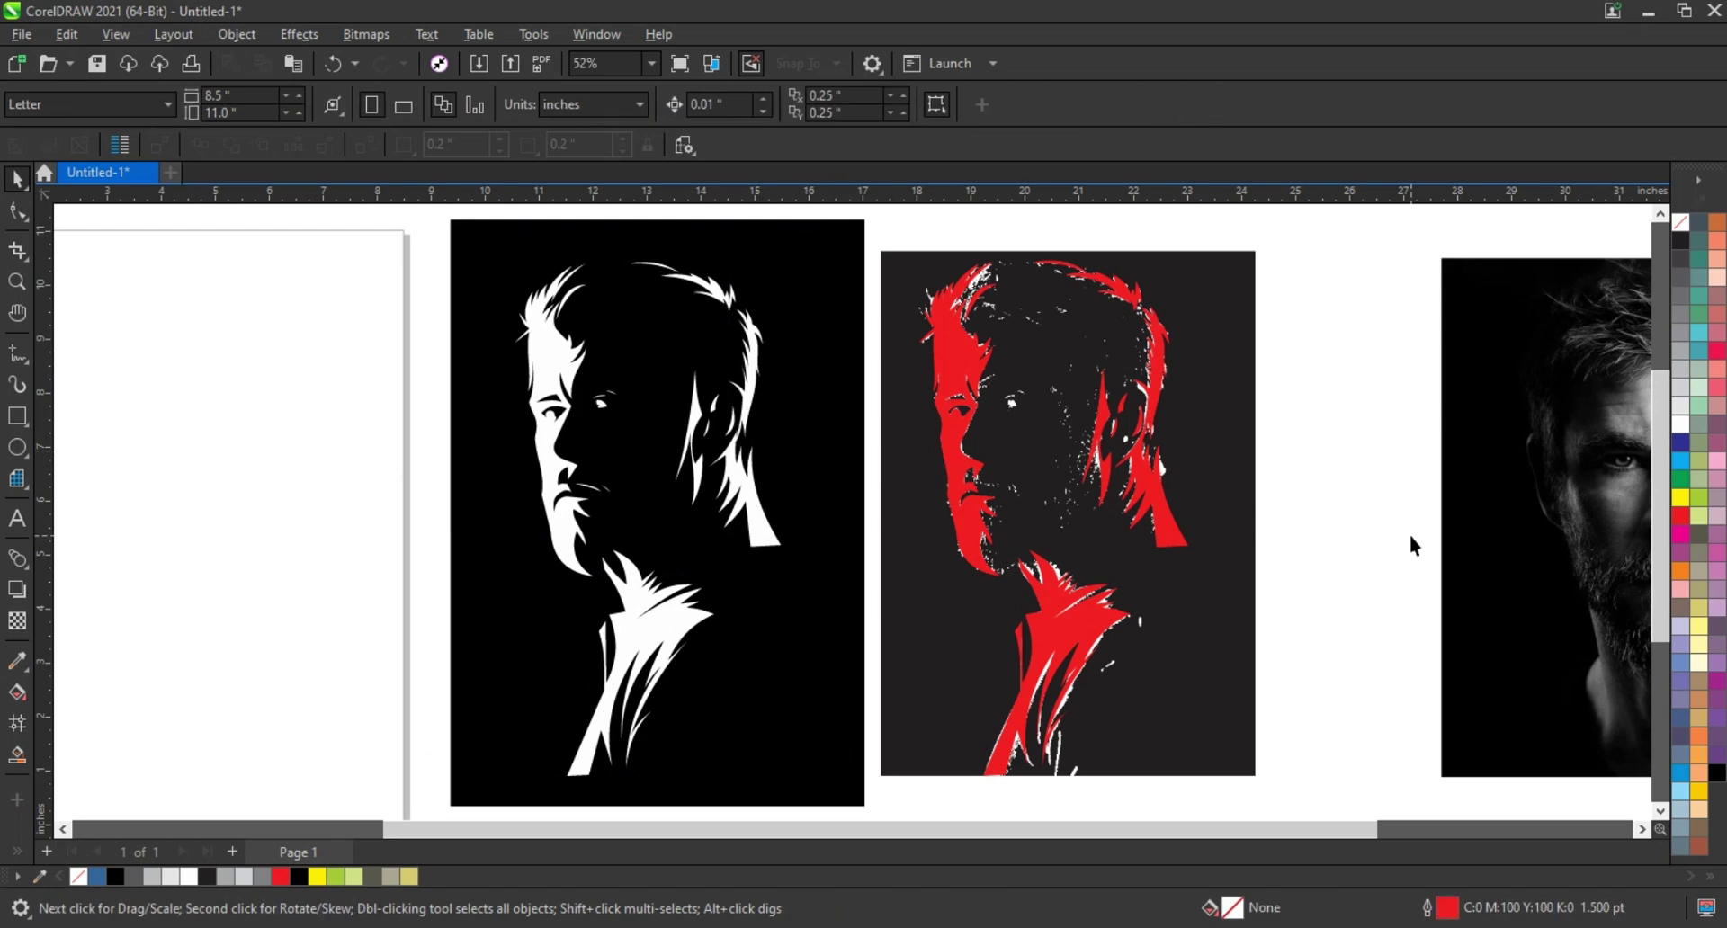
Step: Move the red-traced 1-bit portrait over to the page and shift the black artwork toward the original photo
left_click_drag(871, 239, 1271, 789)
scroll(1239, 670, "down", 1)
left_click_drag(1163, 576, 228, 544)
left_click_drag(501, 242, 990, 792)
left_click_drag(816, 651, 1095, 650)
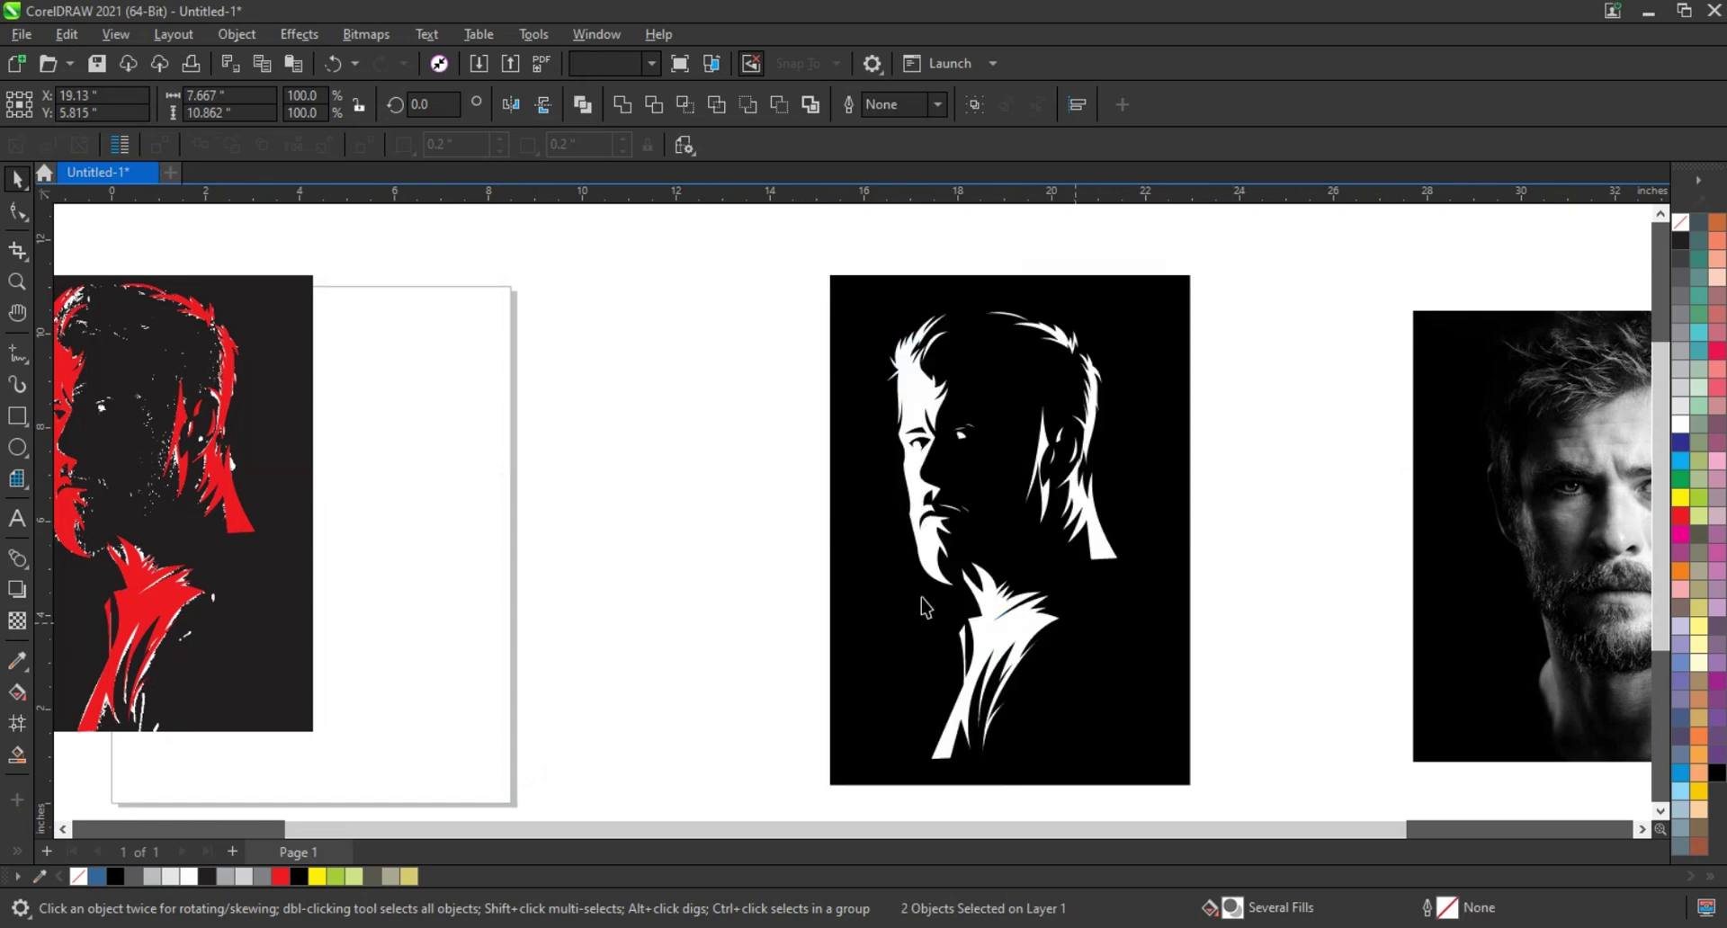
Step: Widen the black rectangle on both sides to make room for a portrait copy on each side
left_click(799, 531)
left_click(850, 533)
left_click_drag(822, 530, 524, 531)
left_click_drag(1197, 531, 1372, 531)
Step: Duplicate the white portrait to its left on the black rectangle and fill the copy with yellow
left_click_drag(783, 209, 1200, 781)
left_click_drag(1091, 535, 812, 536)
right_click(812, 536)
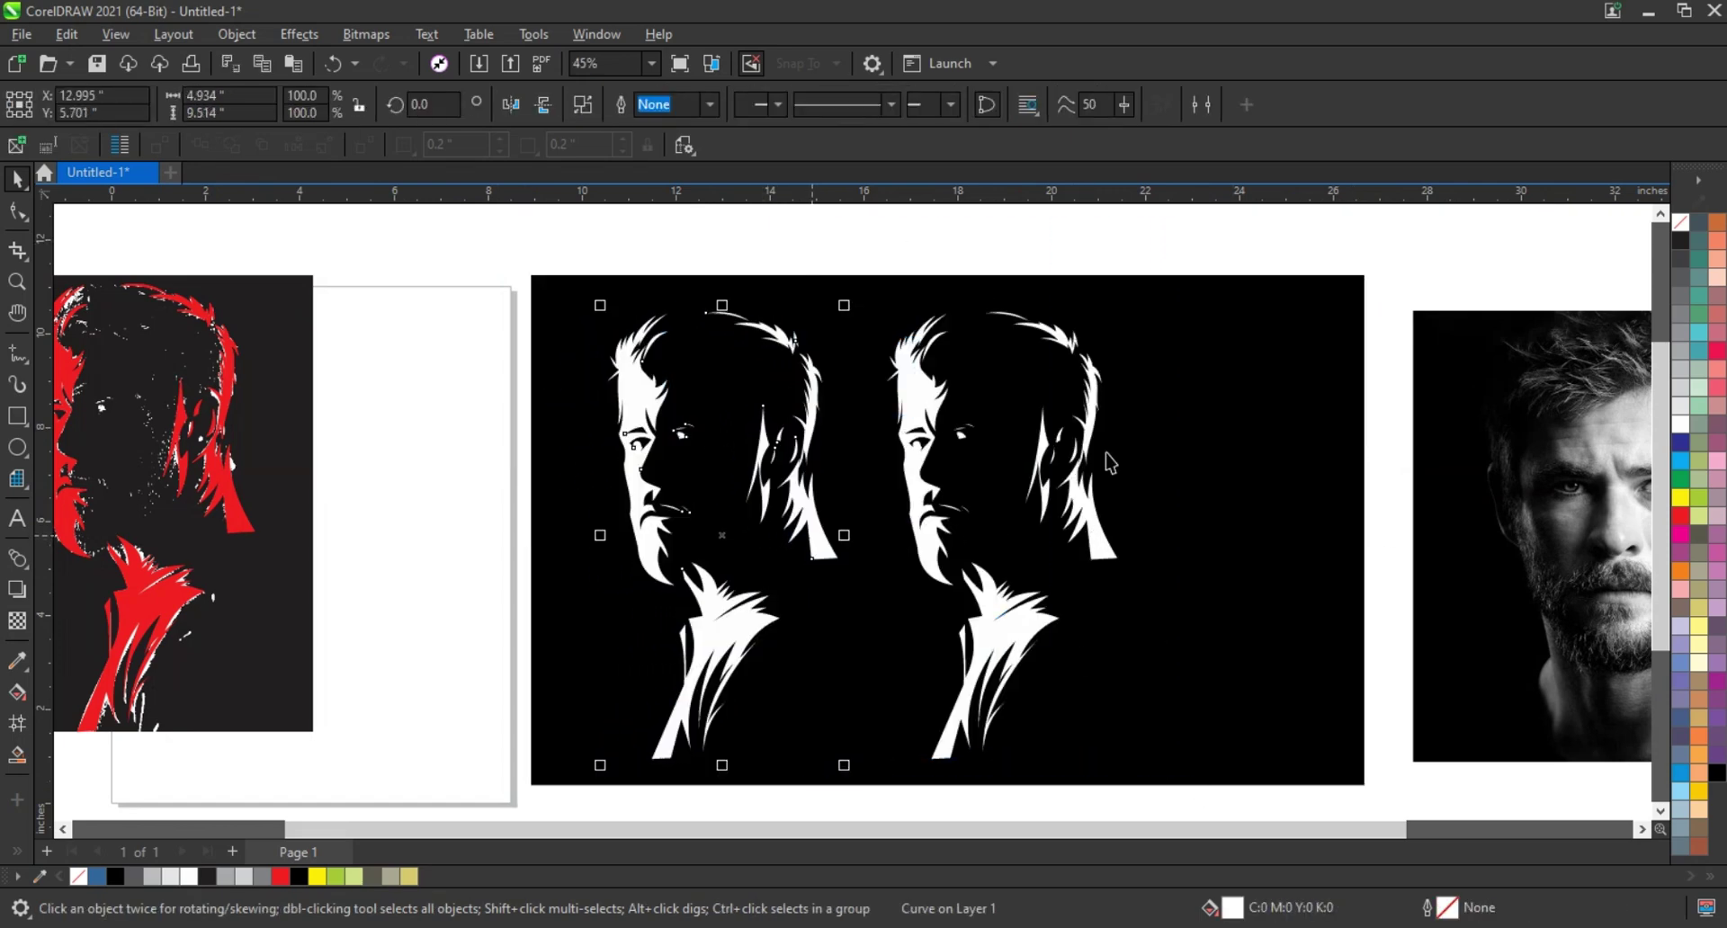
left_click(1683, 501)
Step: Duplicate the white portrait to its right on the black rectangle and fill the copy with red
left_click_drag(1220, 798, 829, 248)
left_click_drag(1014, 618, 1254, 617)
right_click(1254, 617)
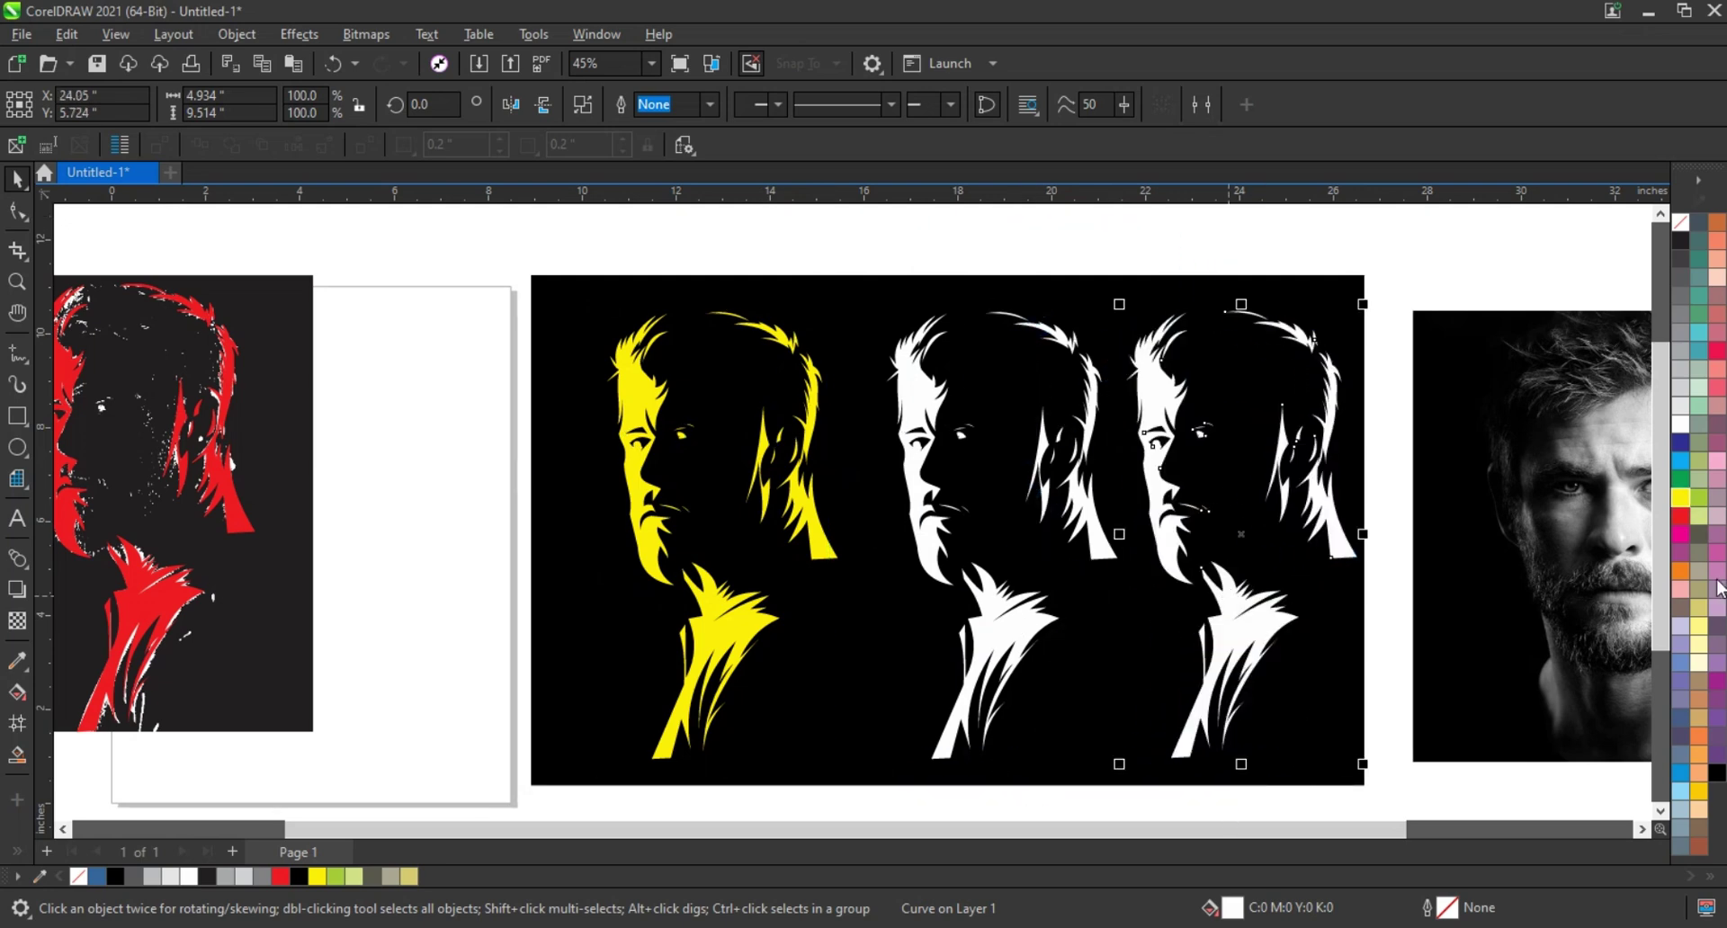
left_click(1679, 516)
left_click(836, 269)
Step: Examine the yellow, white and red portraits in a full-screen preview and compare them with the original photo
left_click(17, 281)
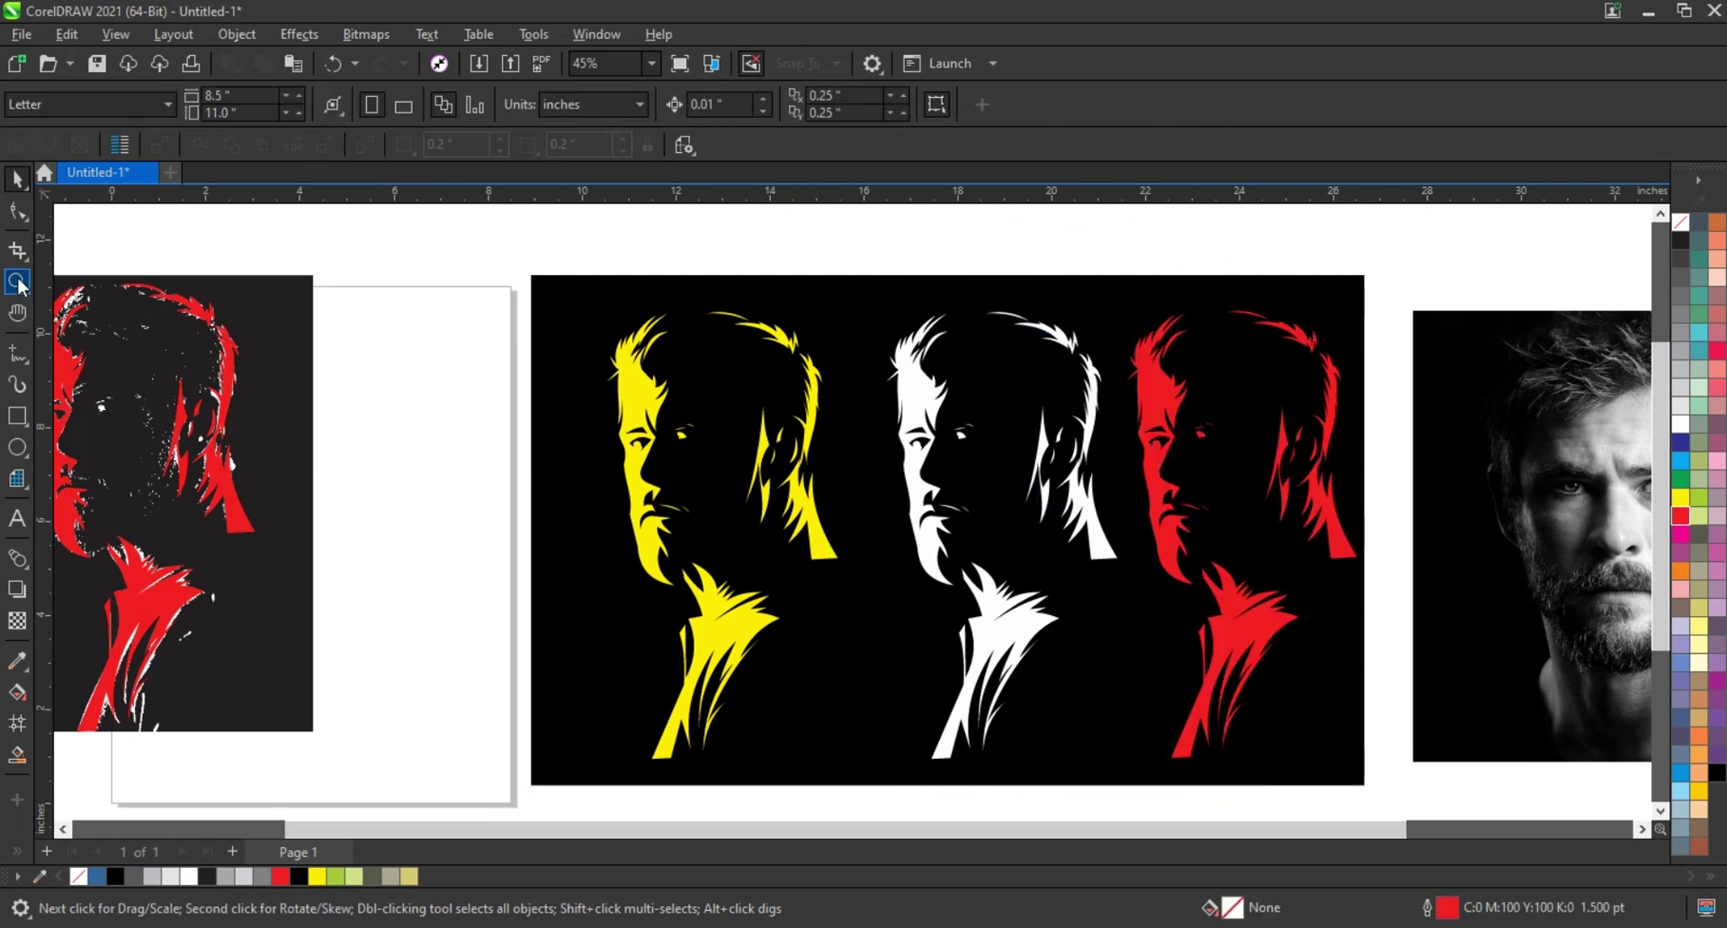
left_click_drag(563, 299, 1381, 764)
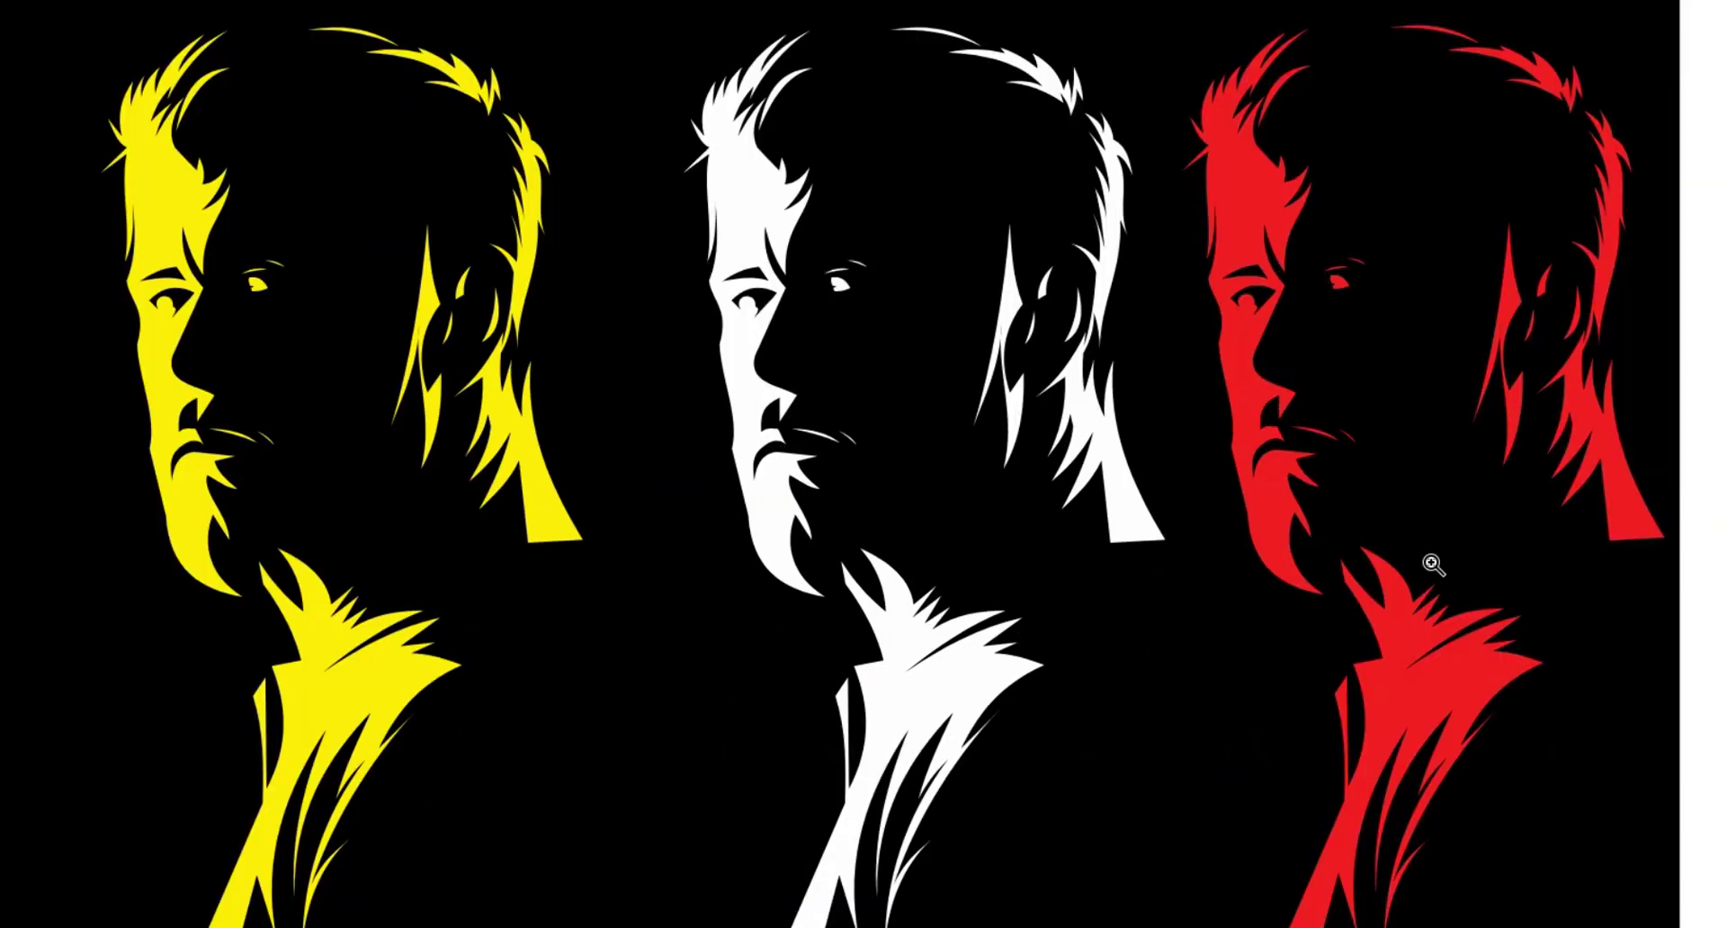
key("F9")
scroll(798, 413, "down", 4)
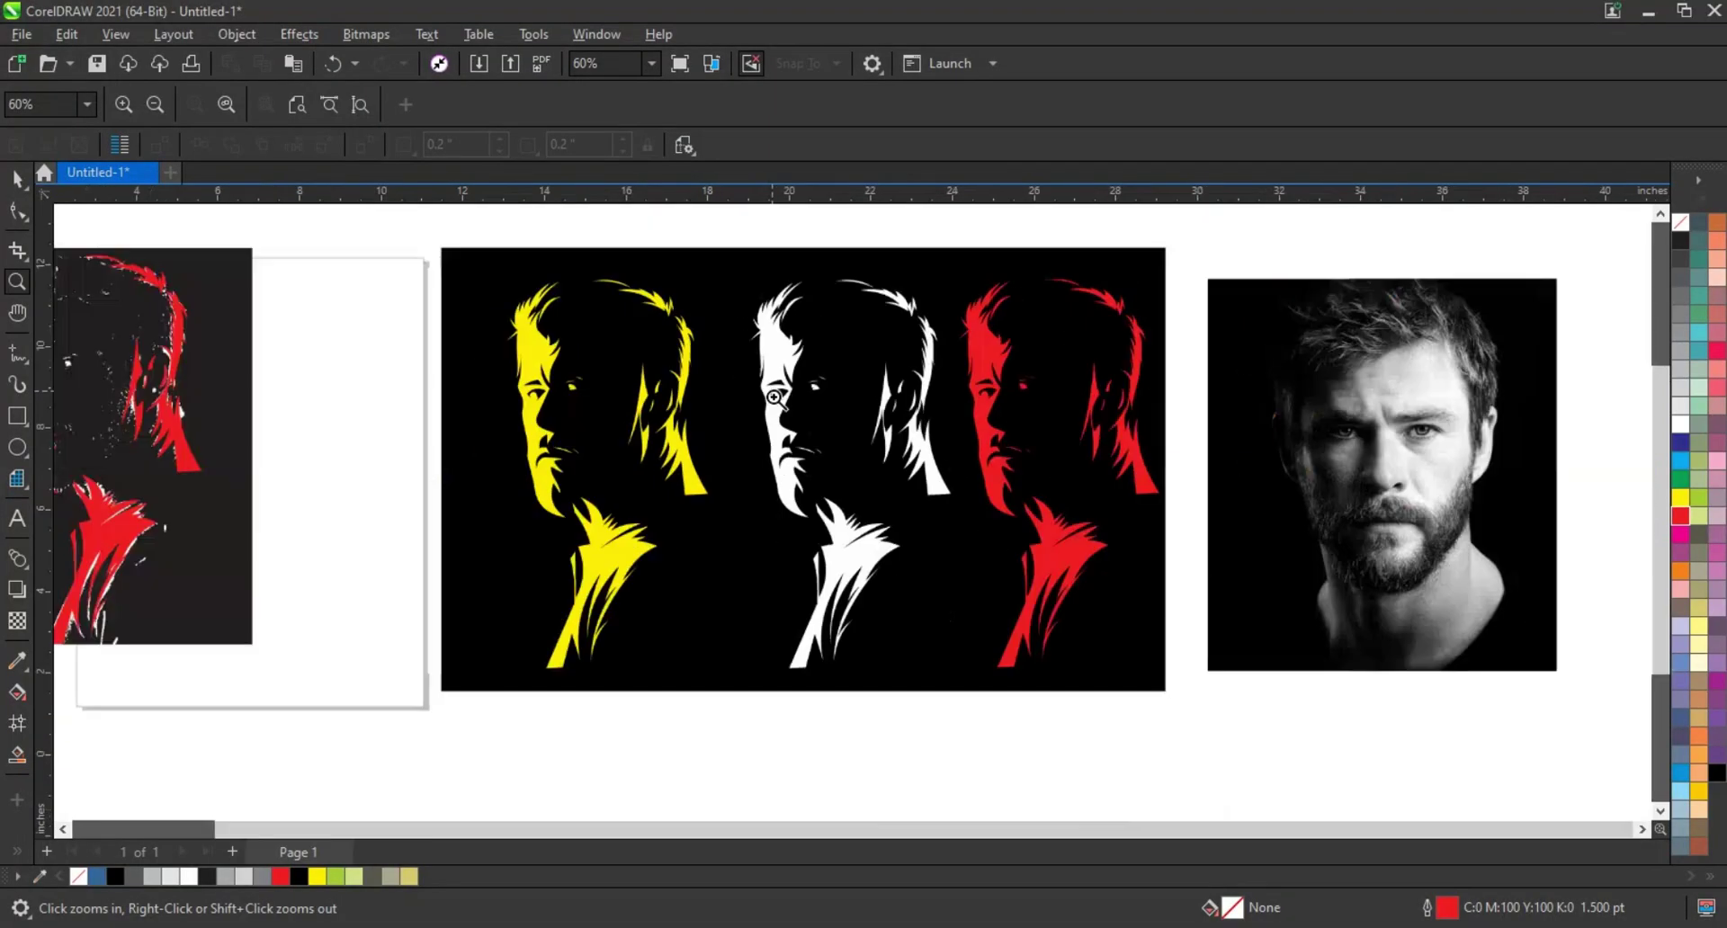
scroll(1014, 652, "up", 1)
key("space")
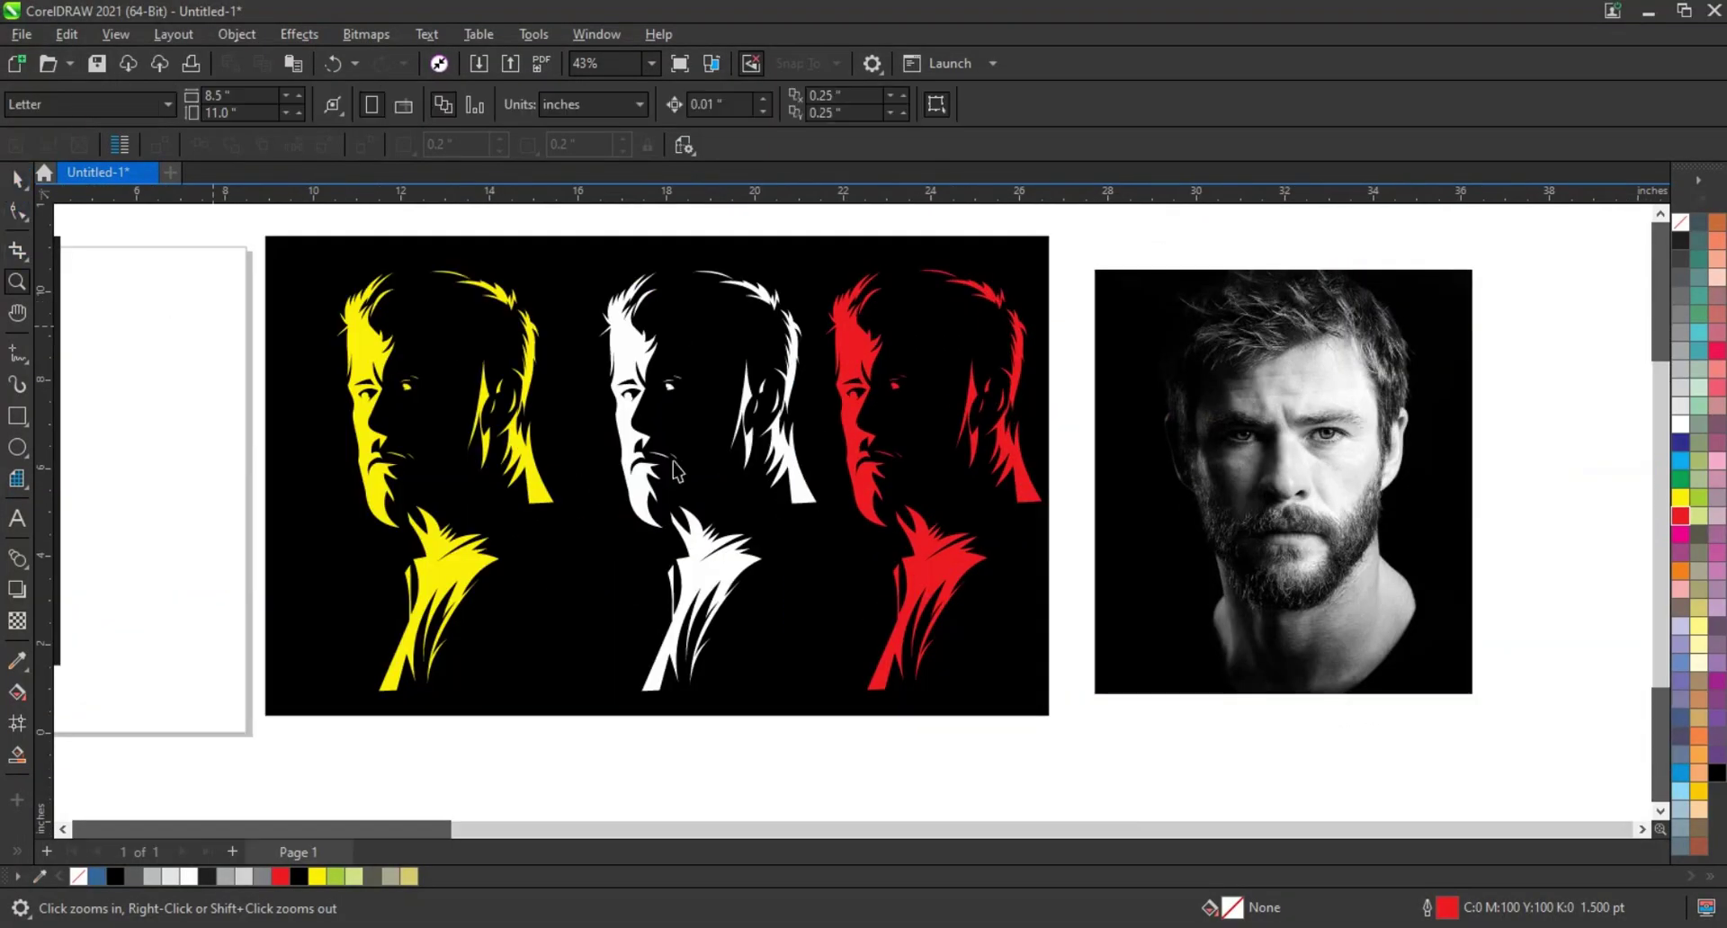
left_click(863, 453)
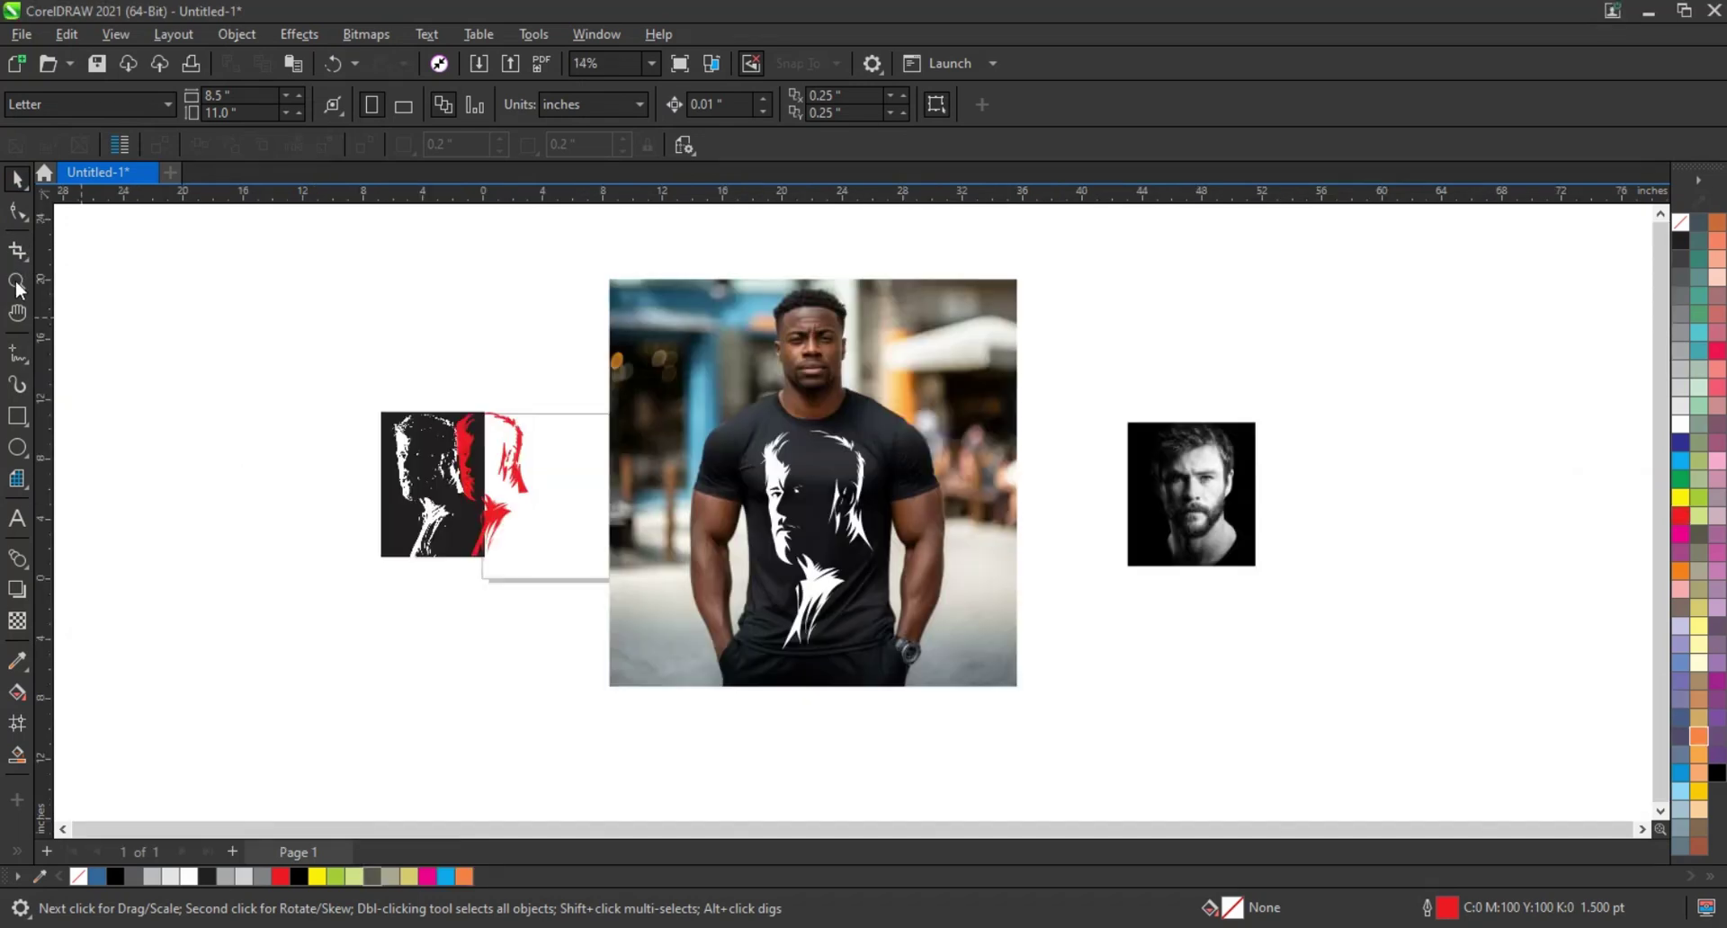
Step: Examine the white portrait on the black T-shirt mockup up close and in full-screen preview
key("z")
left_click_drag(643, 359, 1019, 680)
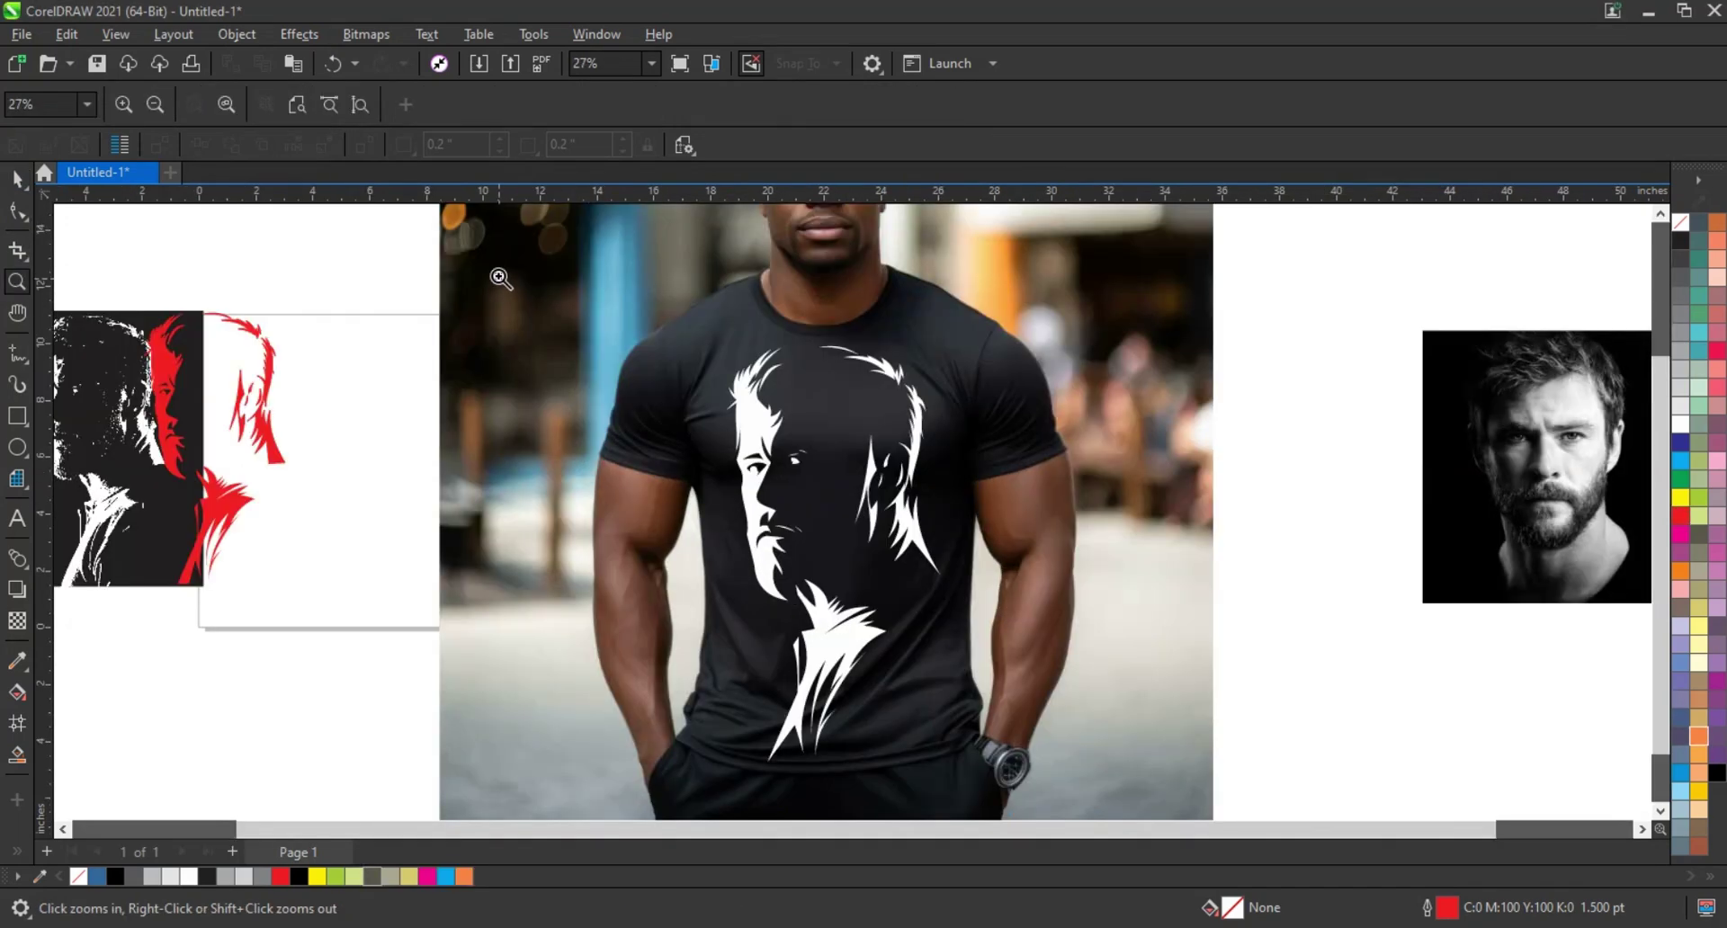
left_click_drag(500, 278, 1198, 801)
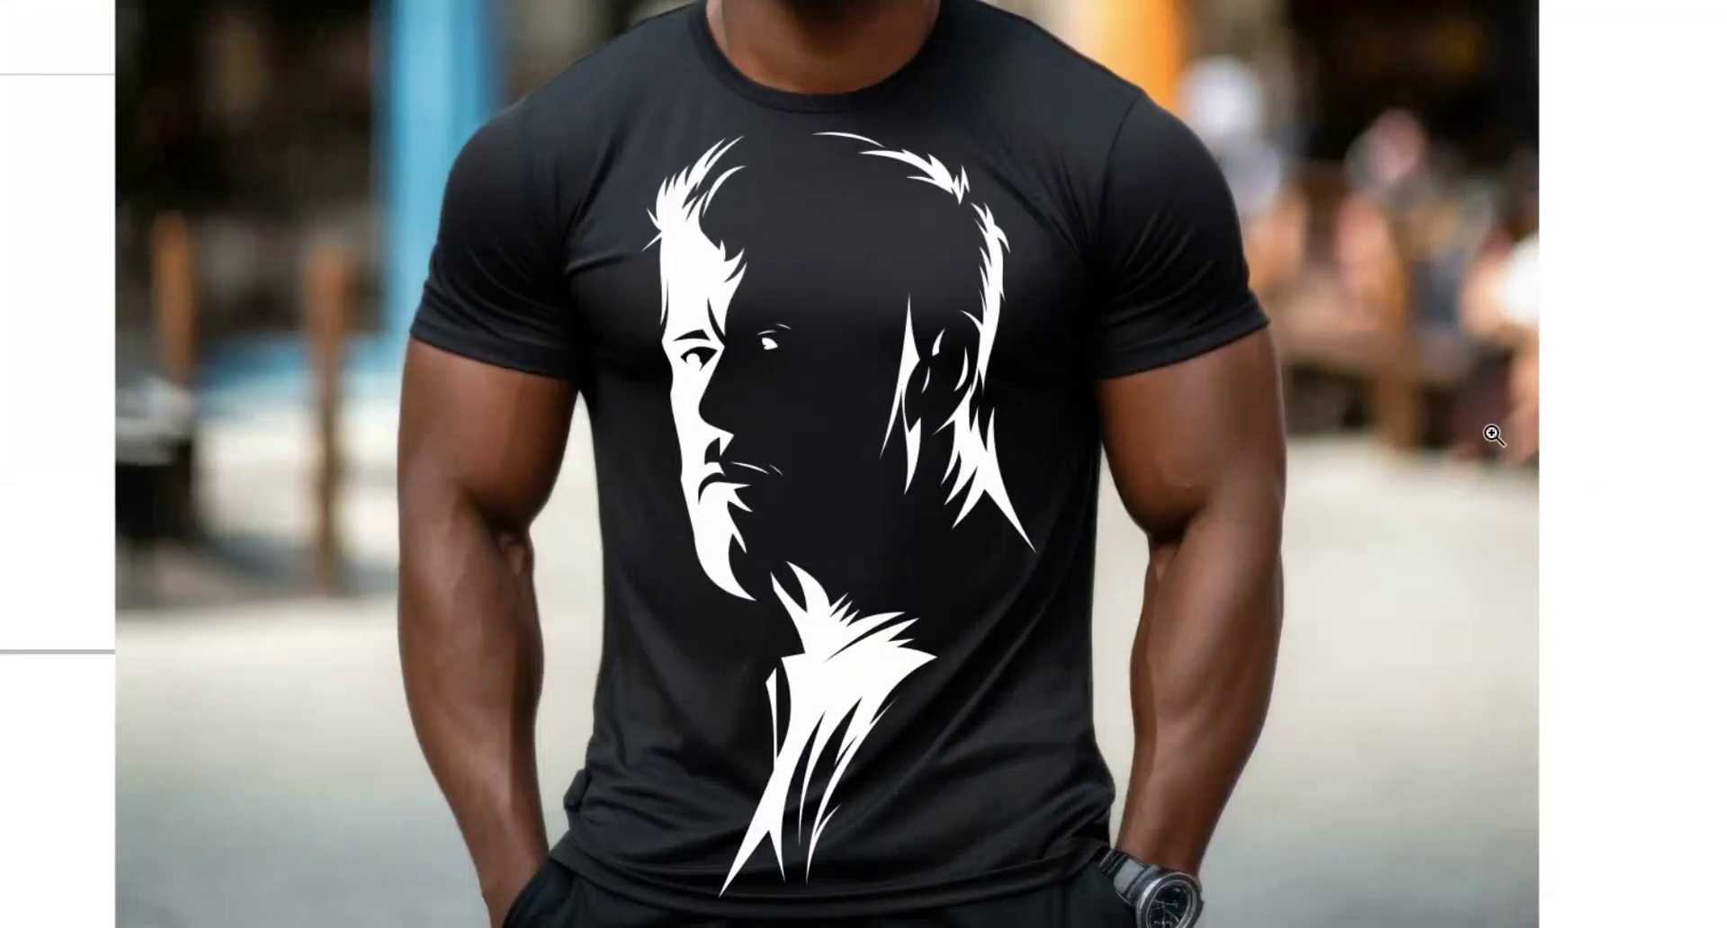